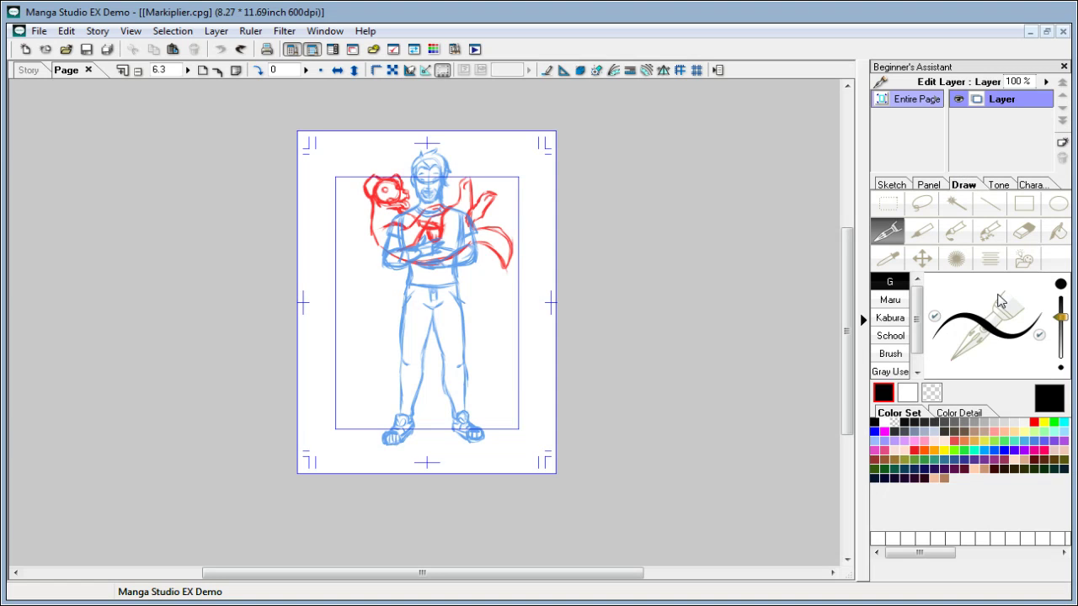
# Step: At 25% zoom, ink the man's nose in black with the G pen over the blue sketch
pyautogui.click(122, 72)
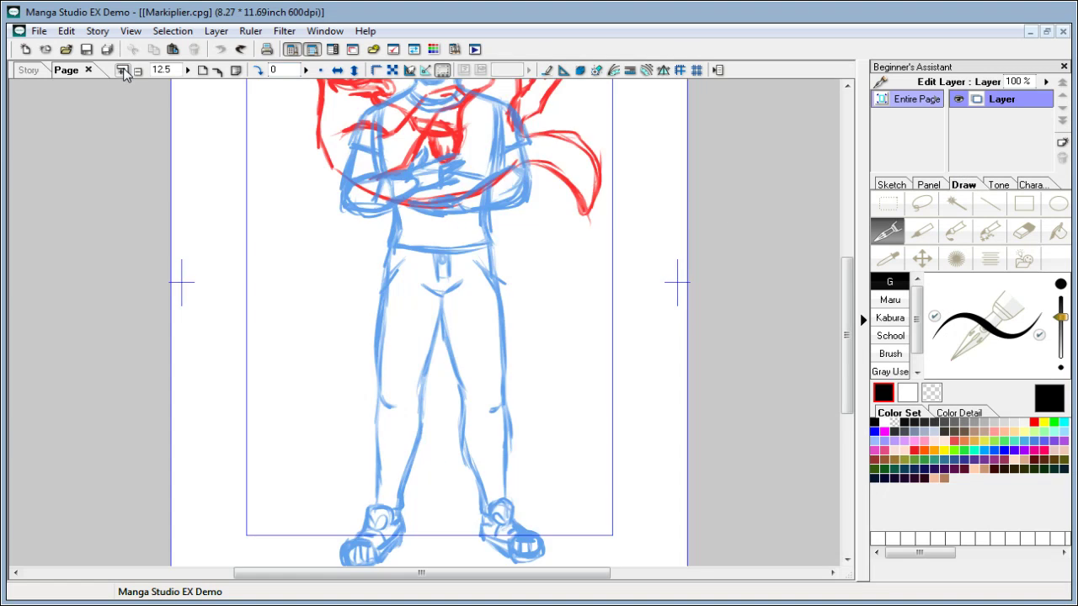
pyautogui.click(122, 73)
pyautogui.moveTo(854, 310); pyautogui.dragTo(848, 202)
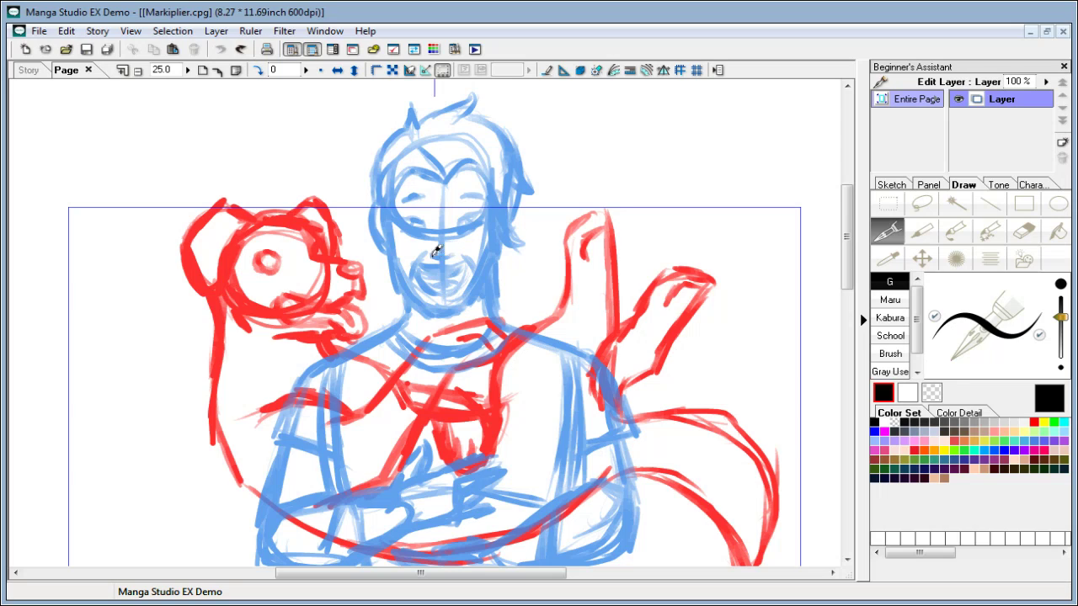
pyautogui.moveTo(432, 255); pyautogui.dragTo(455, 249)
pyautogui.hotkey('ctrl', 'z')
pyautogui.hotkey('ctrl', 'z')
pyautogui.hotkey('ctrl', 'z')
pyautogui.hotkey('ctrl', 'y')
pyautogui.hotkey('ctrl', 'z')
# Step: Ink the man's open smile with its lip and teeth lines, redrawing strokes until they follow the blue sketch
pyautogui.moveTo(446, 256)
pyautogui.mouseDown()
pyautogui.moveTo(477, 258)
pyautogui.moveTo(412, 267)
pyautogui.moveTo(432, 293)
pyautogui.moveTo(457, 286)
pyautogui.moveTo(471, 259)
pyautogui.moveTo(422, 277)
pyautogui.moveTo(436, 290)
pyautogui.moveTo(459, 278)
pyautogui.moveTo(421, 255)
pyautogui.moveTo(433, 282)
pyautogui.moveTo(455, 287)
pyautogui.moveTo(468, 272)
pyautogui.moveTo(450, 257)
pyautogui.moveTo(439, 272)
pyautogui.moveTo(425, 257)
pyautogui.moveTo(439, 271)
pyautogui.moveTo(464, 256)
pyautogui.moveTo(430, 270)
pyautogui.moveTo(471, 253)
pyautogui.mouseUp()
pyautogui.hotkey('ctrl', 'z')
pyautogui.hotkey('ctrl', 'z')
pyautogui.hotkey('ctrl', 'z')
pyautogui.hotkey('ctrl', 'z')
pyautogui.hotkey('ctrl', 'z')
pyautogui.moveTo(458, 266); pyautogui.dragTo(442, 279)
pyautogui.hotkey('ctrl', 'z')
pyautogui.moveTo(442, 281); pyautogui.dragTo(460, 281)
pyautogui.hotkey('ctrl', 'z')
pyautogui.hotkey('ctrl', 'z')
pyautogui.moveTo(432, 281)
pyautogui.mouseDown()
pyautogui.moveTo(461, 278)
pyautogui.moveTo(446, 279)
pyautogui.mouseUp()
pyautogui.hotkey('ctrl', 'z')
# Step: Ink both of the man's smiling eyes with upper lids and pupils, redoing the left one until it matches
pyautogui.moveTo(461, 225); pyautogui.dragTo(478, 215)
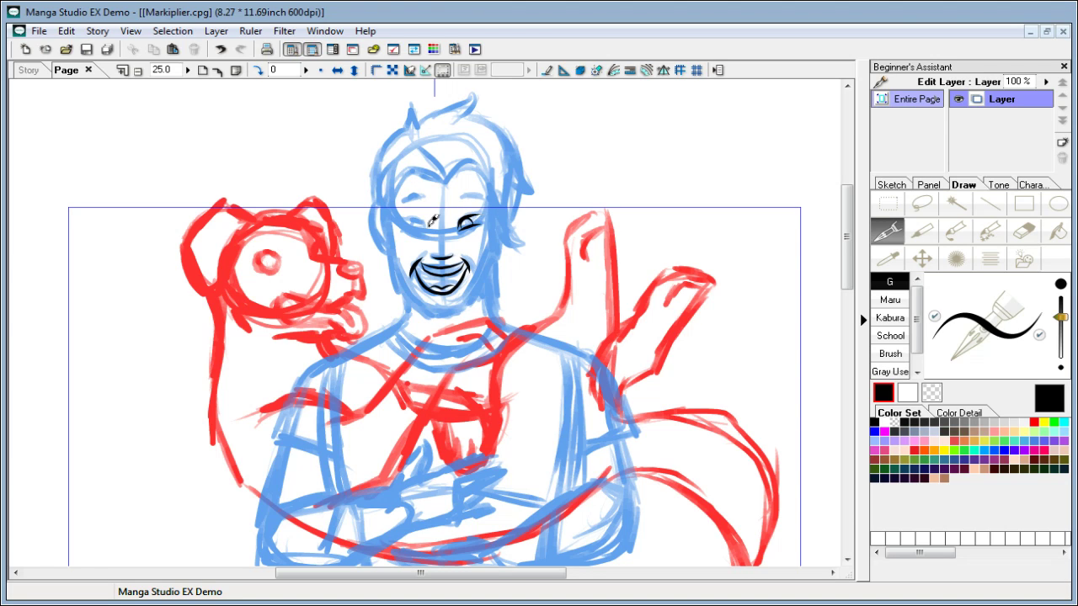
pyautogui.moveTo(400, 217); pyautogui.dragTo(426, 221)
pyautogui.hotkey('ctrl', 'z')
pyautogui.moveTo(407, 217); pyautogui.dragTo(431, 220)
pyautogui.hotkey('ctrl', 'z')
pyautogui.moveTo(405, 218); pyautogui.dragTo(427, 222)
pyautogui.hotkey('ctrl', 'z')
pyautogui.hotkey('ctrl', 'z')
pyautogui.moveTo(410, 223); pyautogui.dragTo(434, 224)
pyautogui.hotkey('ctrl', 'z')
pyautogui.hotkey('ctrl', 'z')
pyautogui.moveTo(411, 224); pyautogui.dragTo(427, 223)
pyautogui.hotkey('ctrl', 'z')
pyautogui.moveTo(411, 222); pyautogui.dragTo(429, 220)
pyautogui.hotkey('ctrl', 'z')
pyautogui.hotkey('ctrl', 'z')
pyautogui.moveTo(411, 223); pyautogui.dragTo(426, 220)
# Step: Ink two short, curved black eyebrows above the man's eyes
pyautogui.moveTo(462, 195); pyautogui.dragTo(477, 196)
pyautogui.hotkey('ctrl', 'z')
pyautogui.moveTo(401, 198); pyautogui.dragTo(425, 193)
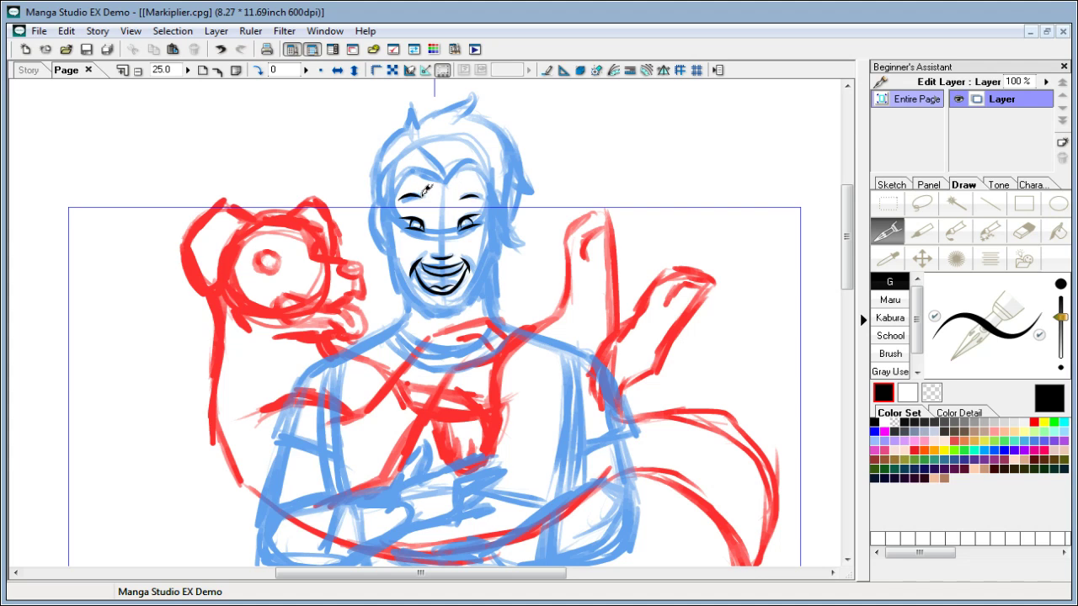
pyautogui.hotkey('ctrl', 'z')
pyautogui.moveTo(401, 198); pyautogui.dragTo(429, 187)
pyautogui.hotkey('ctrl', 'z')
pyautogui.hotkey('ctrl', 'z')
pyautogui.hotkey('ctrl', 'z')
pyautogui.moveTo(412, 206)
pyautogui.mouseDown()
pyautogui.moveTo(432, 186)
pyautogui.moveTo(426, 195)
pyautogui.mouseUp()
pyautogui.hotkey('ctrl', 'z')
pyautogui.hotkey('ctrl', 'z')
pyautogui.hotkey('ctrl', 'z')
pyautogui.hotkey('ctrl', 'y')
pyautogui.hotkey('ctrl', 'z')
pyautogui.hotkey('ctrl', 'y')
pyautogui.hotkey('ctrl', 'z')
pyautogui.hotkey('ctrl', 'y')
# Step: Ink the hair lock and hairline on the right of the forehead, plus the face outline around the chin
pyautogui.moveTo(472, 157); pyautogui.dragTo(509, 243)
pyautogui.moveTo(471, 158); pyautogui.dragTo(443, 178)
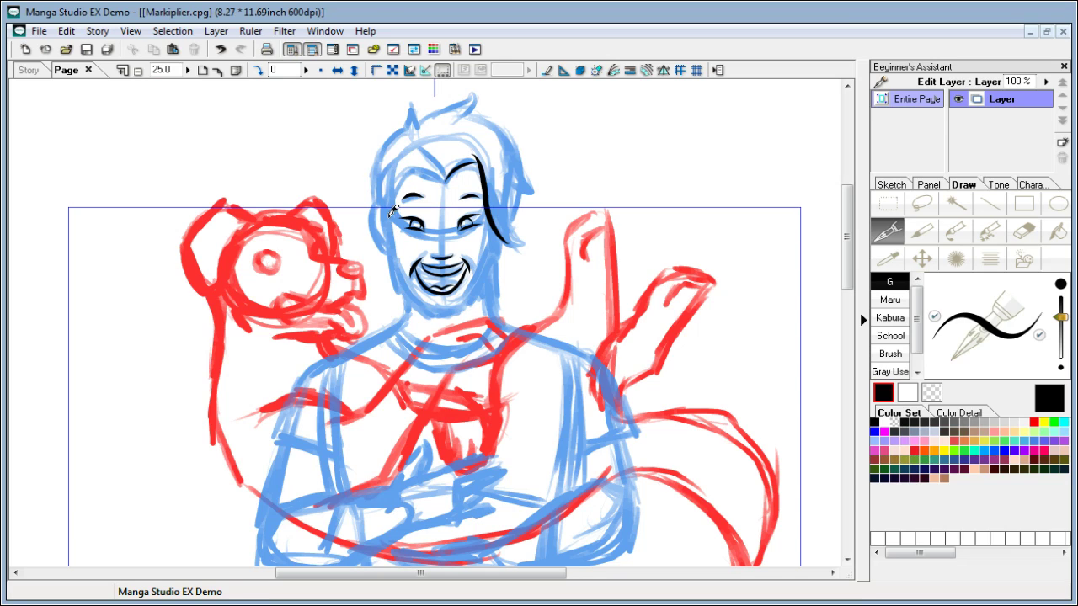
pyautogui.moveTo(391, 200); pyautogui.dragTo(397, 255)
pyautogui.hotkey('ctrl', 'z')
pyautogui.moveTo(393, 204)
pyautogui.mouseDown()
pyautogui.moveTo(400, 273)
pyautogui.moveTo(421, 303)
pyautogui.moveTo(439, 311)
pyautogui.moveTo(452, 299)
pyautogui.moveTo(432, 309)
pyautogui.moveTo(460, 298)
pyautogui.moveTo(431, 309)
pyautogui.moveTo(461, 301)
pyautogui.mouseUp()
pyautogui.hotkey('ctrl', 'z')
pyautogui.moveTo(496, 225)
pyautogui.mouseDown()
pyautogui.moveTo(485, 269)
pyautogui.moveTo(450, 310)
pyautogui.moveTo(497, 224)
pyautogui.mouseUp()
pyautogui.hotkey('ctrl', 'z')
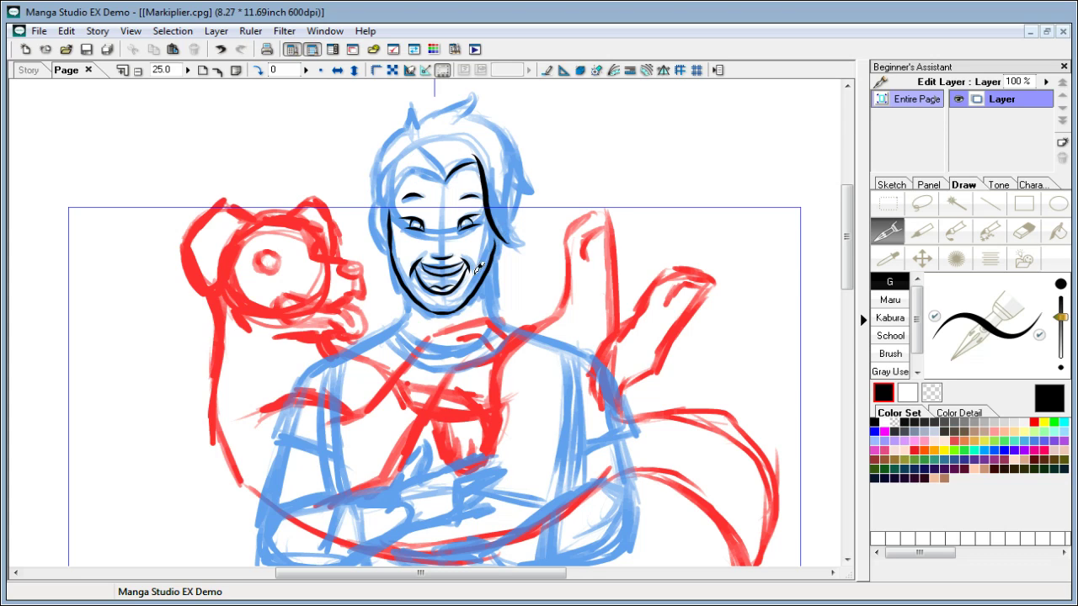
pyautogui.hotkey('ctrl', 'z')
pyautogui.moveTo(453, 310); pyautogui.dragTo(503, 236)
pyautogui.hotkey('ctrl', 'z')
pyautogui.moveTo(458, 308)
pyautogui.mouseDown()
pyautogui.moveTo(495, 253)
pyautogui.moveTo(498, 208)
pyautogui.mouseUp()
# Step: Ink the man's ear on the left side of his face
pyautogui.moveTo(392, 212); pyautogui.dragTo(376, 246)
pyautogui.hotkey('ctrl', 'z')
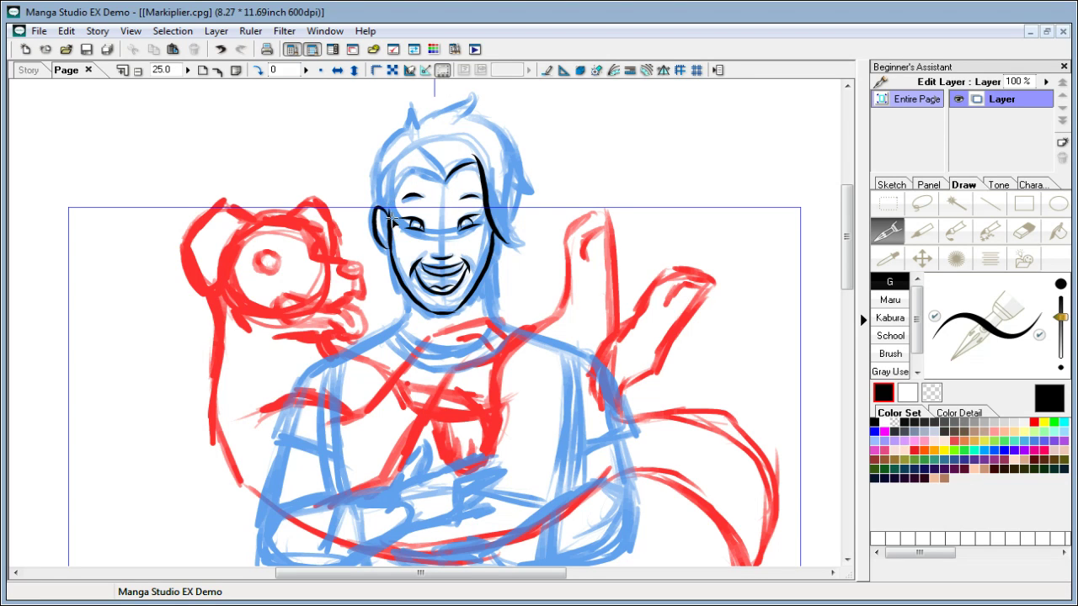
pyautogui.hotkey('ctrl', 'z')
pyautogui.moveTo(392, 206); pyautogui.dragTo(387, 244)
# Step: Ink the rest of the man's hairline, the parting and the outer hair outline with its pointed tufts
pyautogui.moveTo(447, 174)
pyautogui.mouseDown()
pyautogui.moveTo(396, 185)
pyautogui.moveTo(393, 215)
pyautogui.mouseUp()
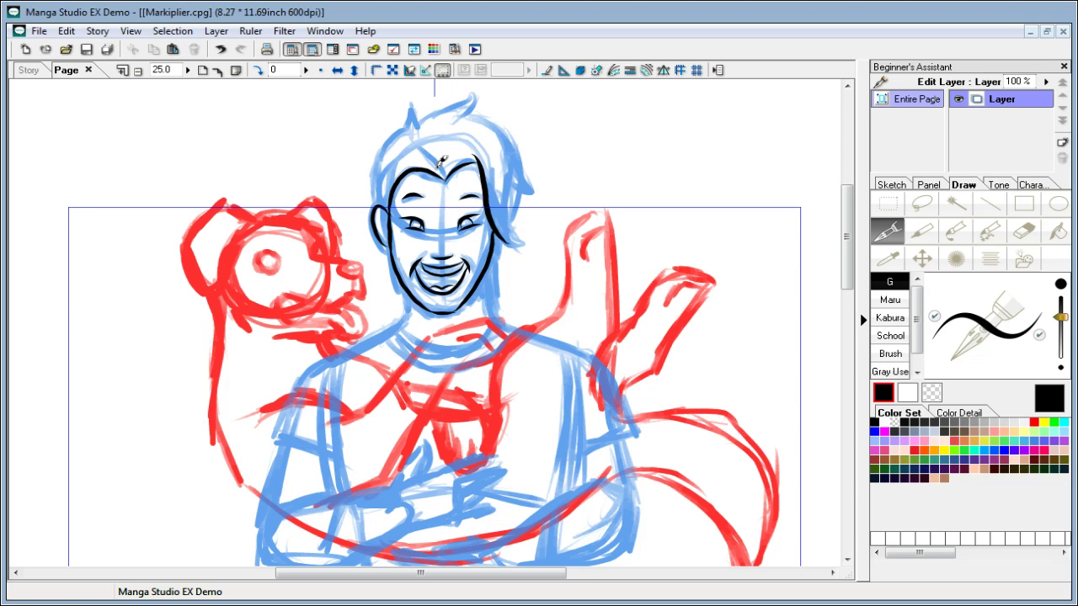
pyautogui.moveTo(447, 171); pyautogui.dragTo(403, 141)
pyautogui.moveTo(378, 203)
pyautogui.mouseDown()
pyautogui.moveTo(382, 152)
pyautogui.moveTo(403, 131)
pyautogui.mouseUp()
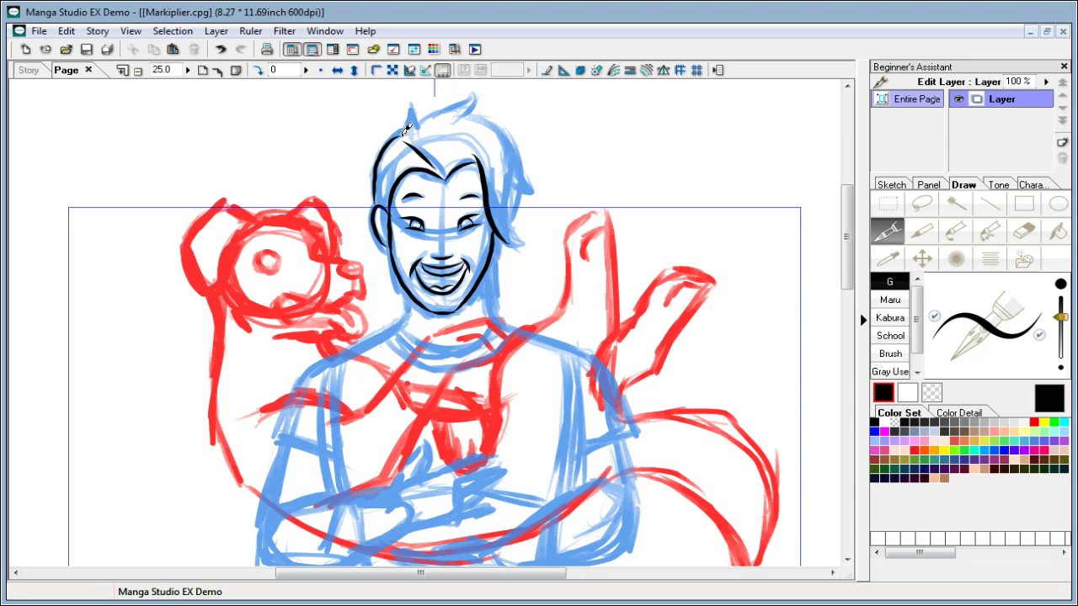
pyautogui.moveTo(405, 130)
pyautogui.mouseDown()
pyautogui.moveTo(478, 99)
pyautogui.moveTo(530, 184)
pyautogui.mouseUp()
pyautogui.hotkey('ctrl', 'z')
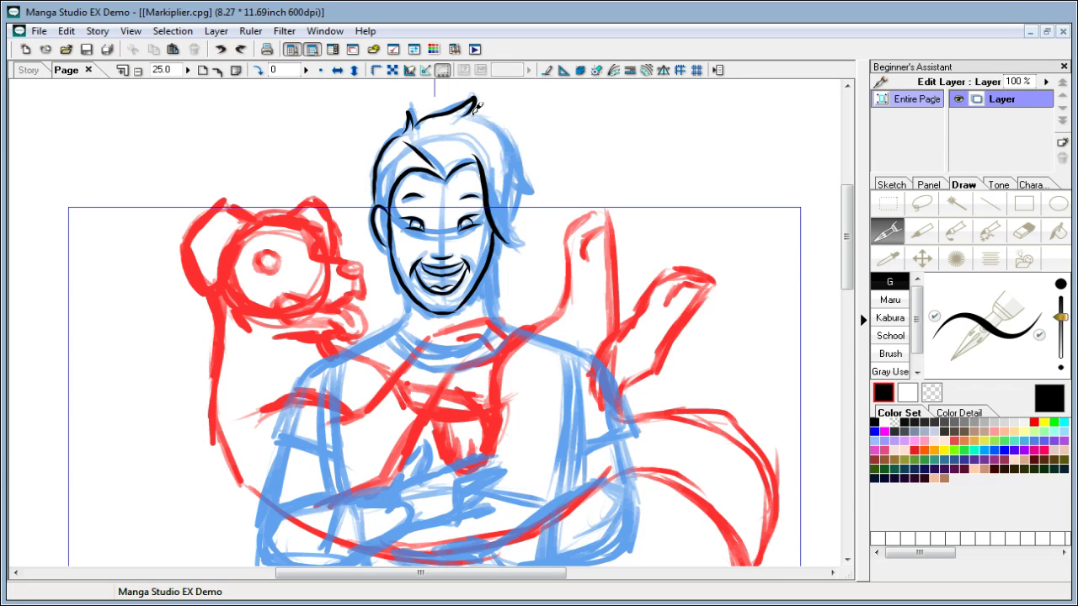
pyautogui.moveTo(476, 101)
pyautogui.mouseDown()
pyautogui.moveTo(494, 122)
pyautogui.moveTo(533, 186)
pyautogui.mouseUp()
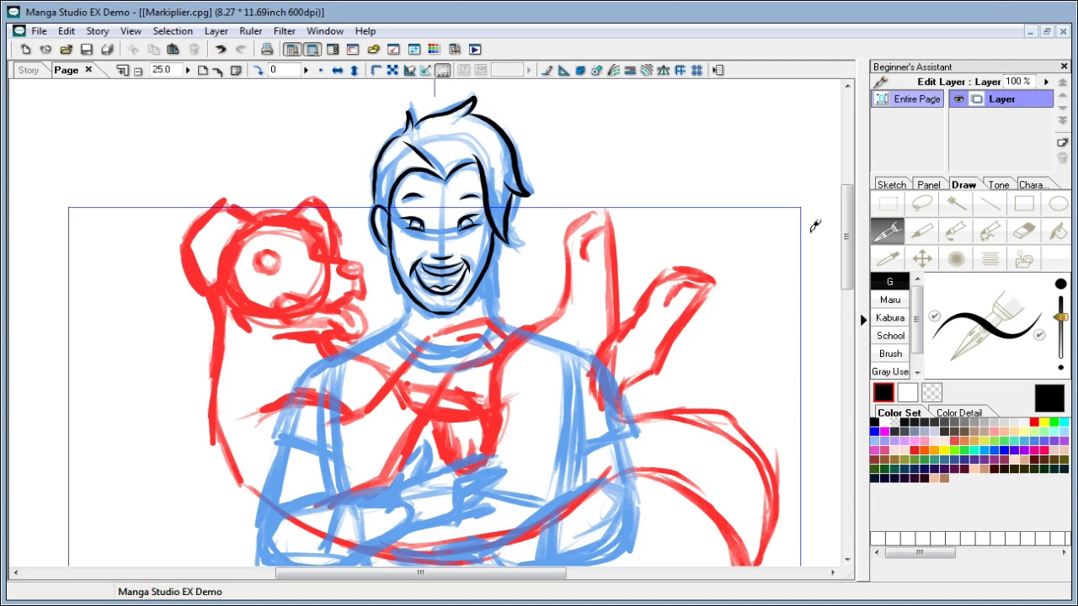
pyautogui.scroll(2, 846, 222)
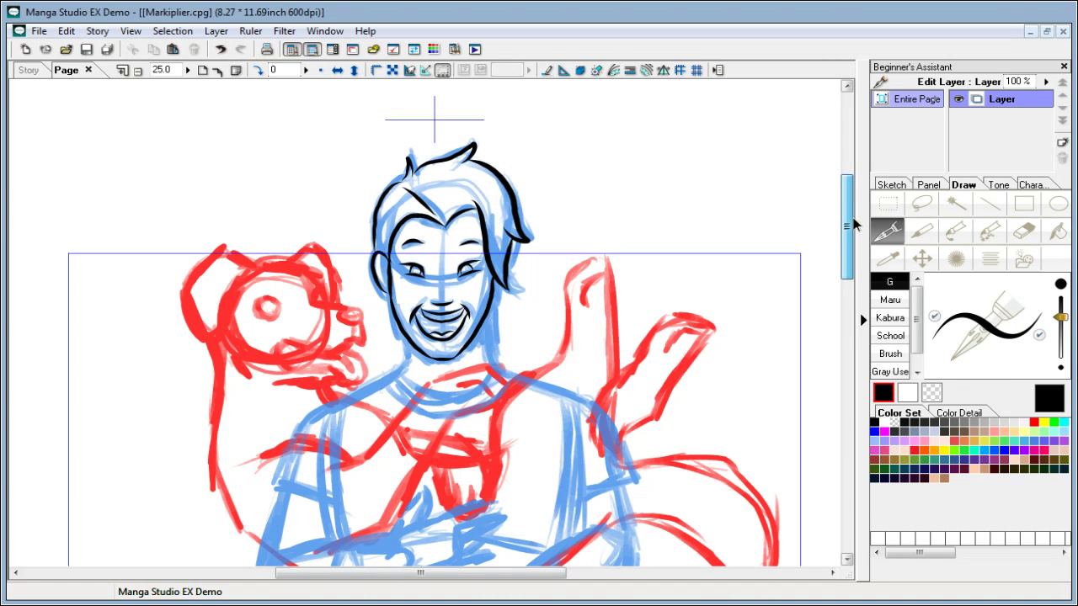
pyautogui.scroll(-1, 847, 211)
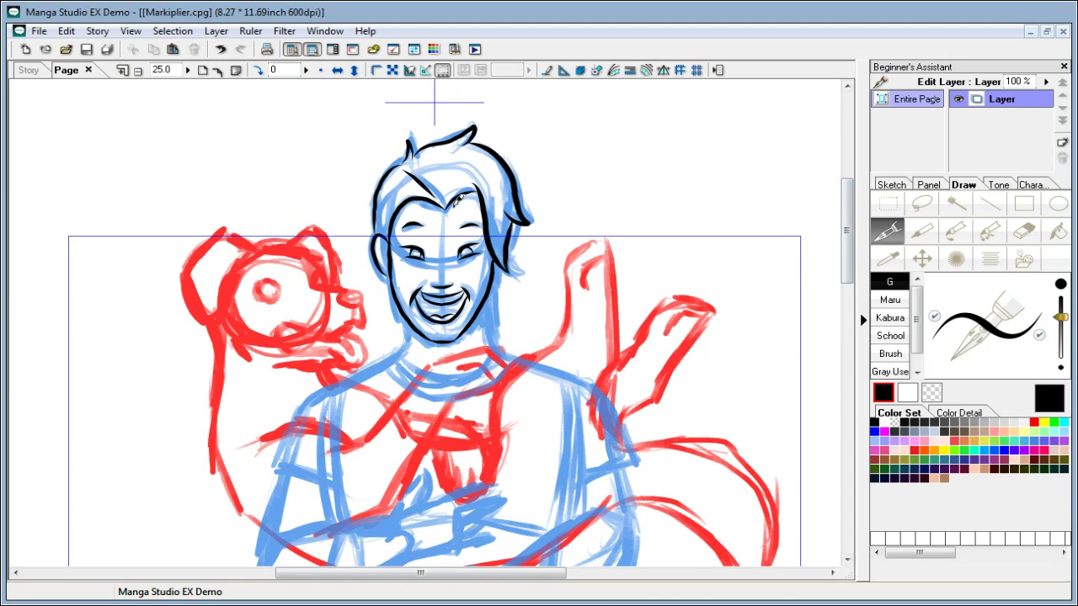
pyautogui.hotkey('ctrl', 'z')
pyautogui.moveTo(483, 205); pyautogui.dragTo(503, 187)
pyautogui.scroll(-2, 845, 224)
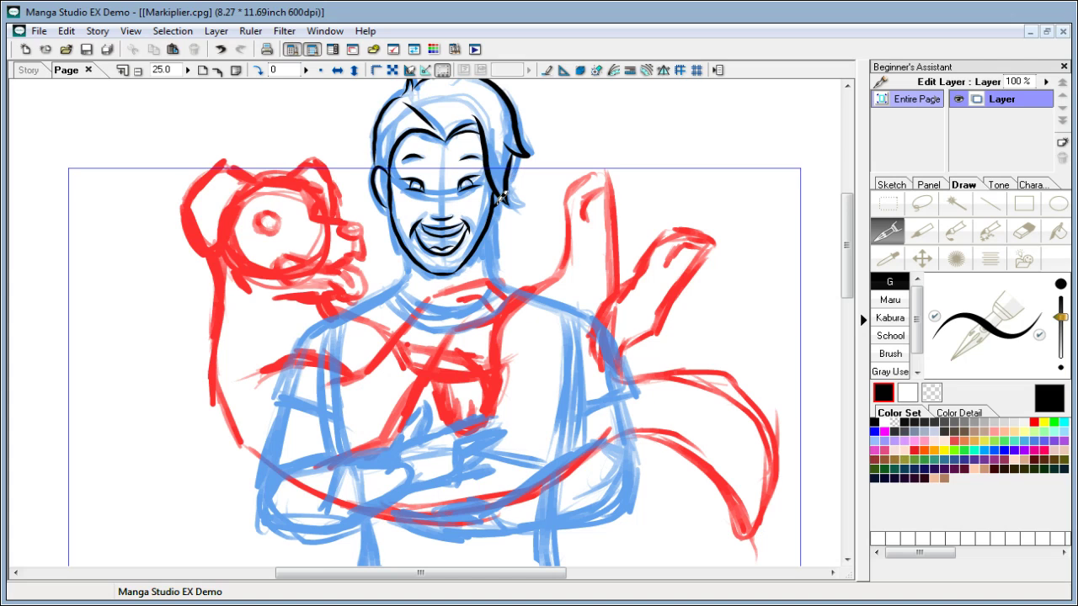
pyautogui.scroll(2, 849, 206)
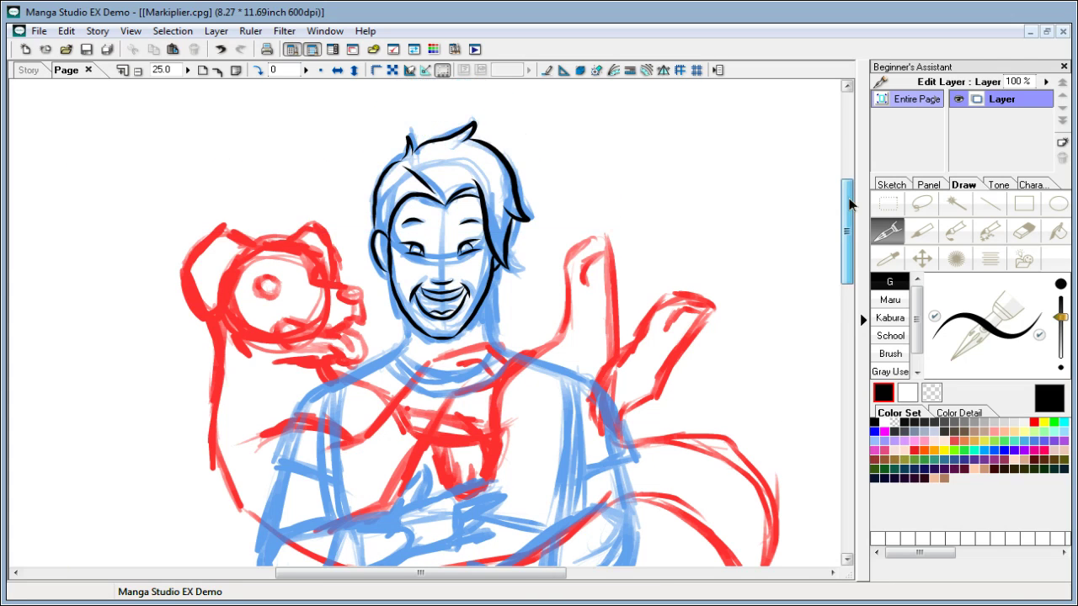
# Step: Ink the dog's nose, open mouth and hanging tongue over the red sketch
pyautogui.moveTo(849, 205); pyautogui.dragTo(851, 218)
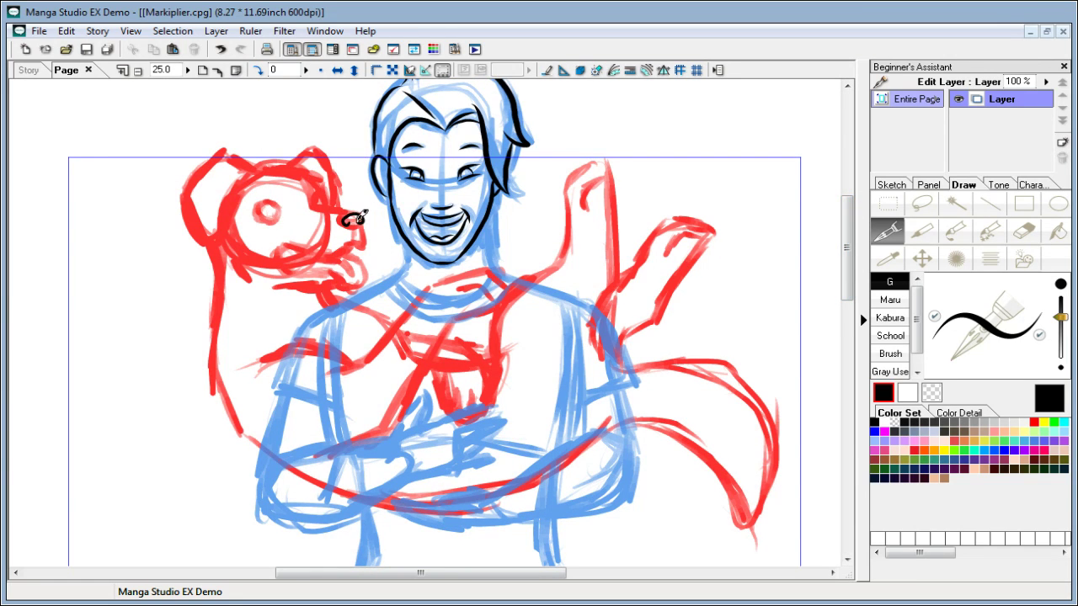
pyautogui.hotkey('ctrl', 'z')
pyautogui.moveTo(356, 212)
pyautogui.mouseDown()
pyautogui.moveTo(349, 218)
pyautogui.moveTo(364, 240)
pyautogui.moveTo(285, 246)
pyautogui.moveTo(278, 266)
pyautogui.moveTo(331, 263)
pyautogui.moveTo(365, 281)
pyautogui.moveTo(352, 235)
pyautogui.mouseUp()
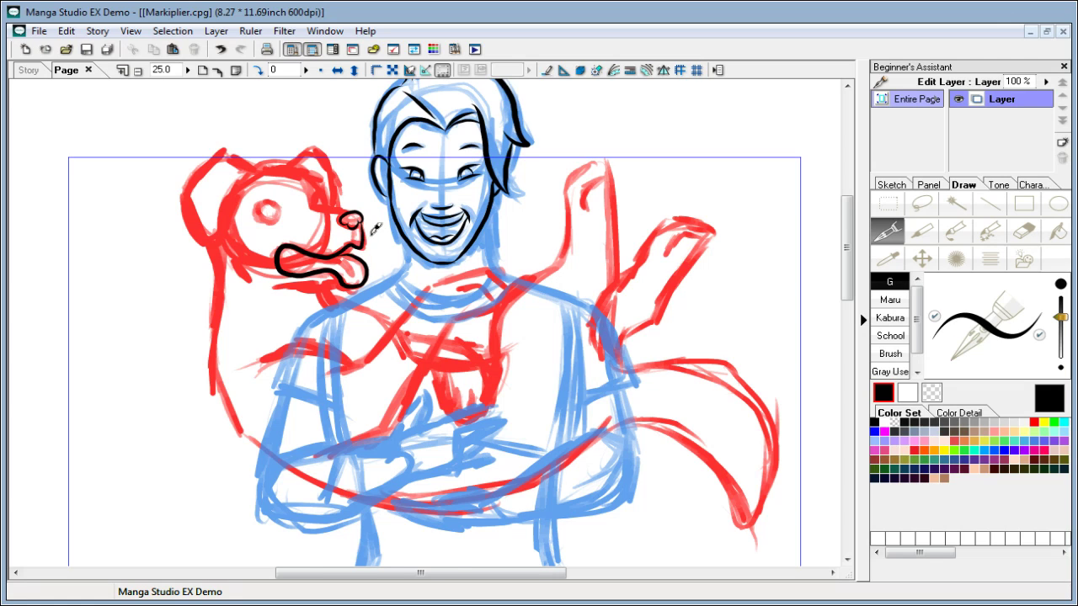
pyautogui.moveTo(286, 263)
pyautogui.mouseDown()
pyautogui.moveTo(312, 249)
pyautogui.moveTo(361, 251)
pyautogui.mouseUp()
pyautogui.hotkey('ctrl', 'z')
pyautogui.moveTo(287, 263)
pyautogui.mouseDown()
pyautogui.moveTo(330, 248)
pyautogui.moveTo(364, 256)
pyautogui.mouseUp()
pyautogui.hotkey('ctrl', 'z')
pyautogui.moveTo(286, 263)
pyautogui.mouseDown()
pyautogui.moveTo(310, 253)
pyautogui.moveTo(364, 256)
pyautogui.mouseUp()
# Step: Ink the bridge of the dog's muzzle and both eyes, giving the near eye a ringed round shape
pyautogui.moveTo(355, 217)
pyautogui.mouseDown()
pyautogui.moveTo(346, 209)
pyautogui.moveTo(357, 205)
pyautogui.moveTo(310, 204)
pyautogui.moveTo(331, 193)
pyautogui.mouseUp()
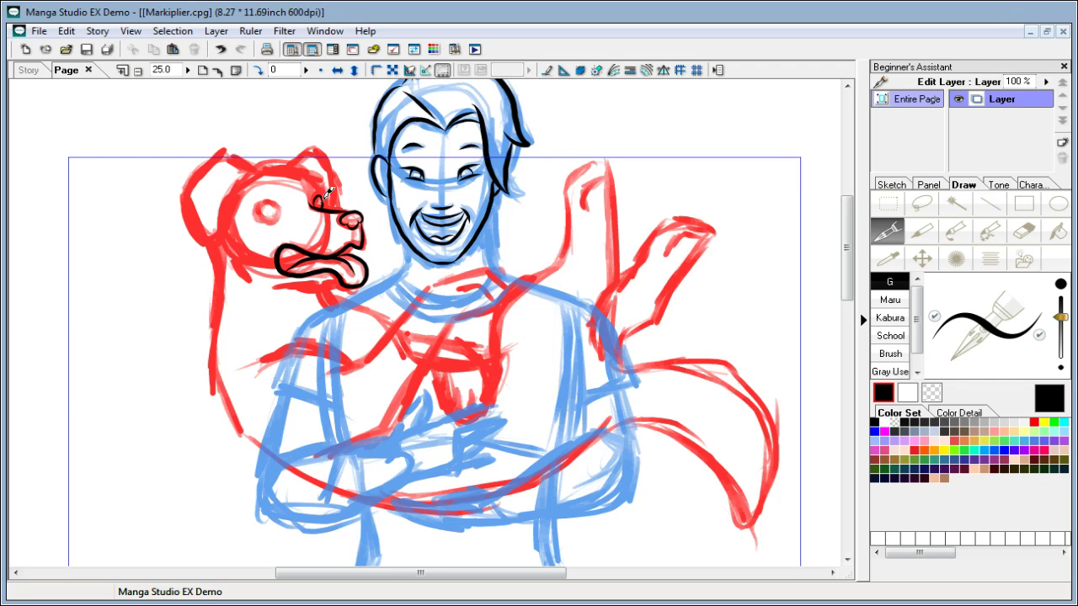
pyautogui.hotkey('ctrl', 'z')
pyautogui.moveTo(320, 202); pyautogui.dragTo(329, 190)
pyautogui.moveTo(282, 205); pyautogui.dragTo(276, 202)
pyautogui.moveTo(276, 198); pyautogui.dragTo(268, 210)
pyautogui.hotkey('ctrl', 'z')
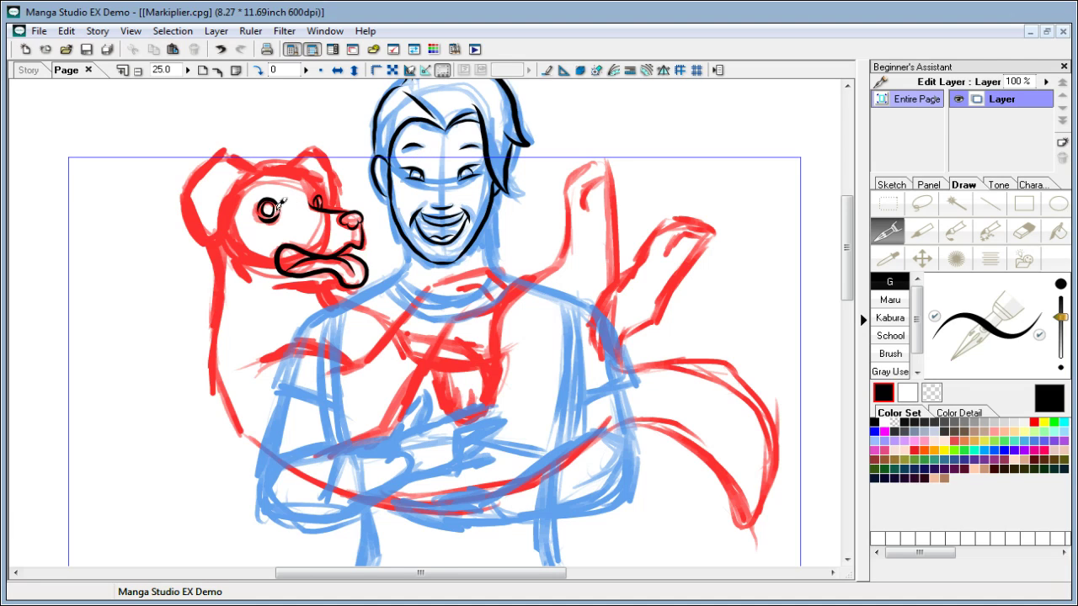
pyautogui.moveTo(282, 202); pyautogui.dragTo(274, 204)
pyautogui.hotkey('ctrl', 'z')
pyautogui.moveTo(271, 202); pyautogui.dragTo(277, 206)
# Step: Ink the dog's head outline with the top of the skull, the far ear, the lower jaw and the cheek
pyautogui.moveTo(265, 161)
pyautogui.mouseDown()
pyautogui.moveTo(232, 143)
pyautogui.moveTo(198, 165)
pyautogui.moveTo(194, 210)
pyautogui.moveTo(234, 228)
pyautogui.moveTo(246, 194)
pyautogui.moveTo(228, 149)
pyautogui.moveTo(187, 186)
pyautogui.moveTo(197, 219)
pyautogui.moveTo(222, 239)
pyautogui.moveTo(246, 183)
pyautogui.mouseUp()
pyautogui.hotkey('ctrl', 'z')
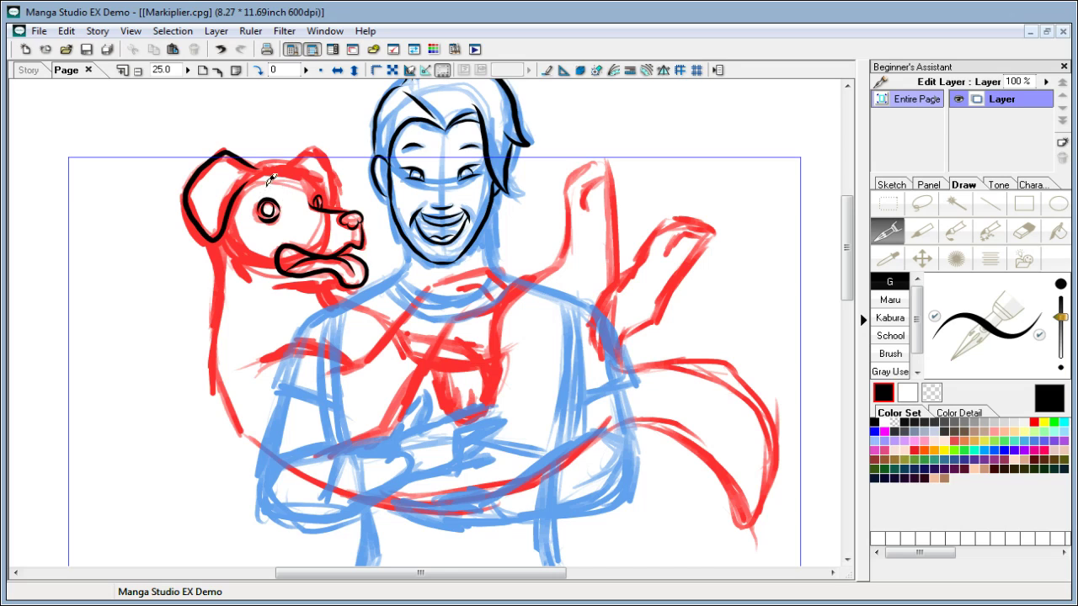
pyautogui.moveTo(264, 163)
pyautogui.mouseDown()
pyautogui.moveTo(320, 156)
pyautogui.moveTo(309, 182)
pyautogui.moveTo(311, 171)
pyautogui.moveTo(337, 207)
pyautogui.mouseUp()
pyautogui.hotkey('ctrl', 'z')
pyautogui.scroll(1, 848, 242)
pyautogui.scroll(-1, 849, 242)
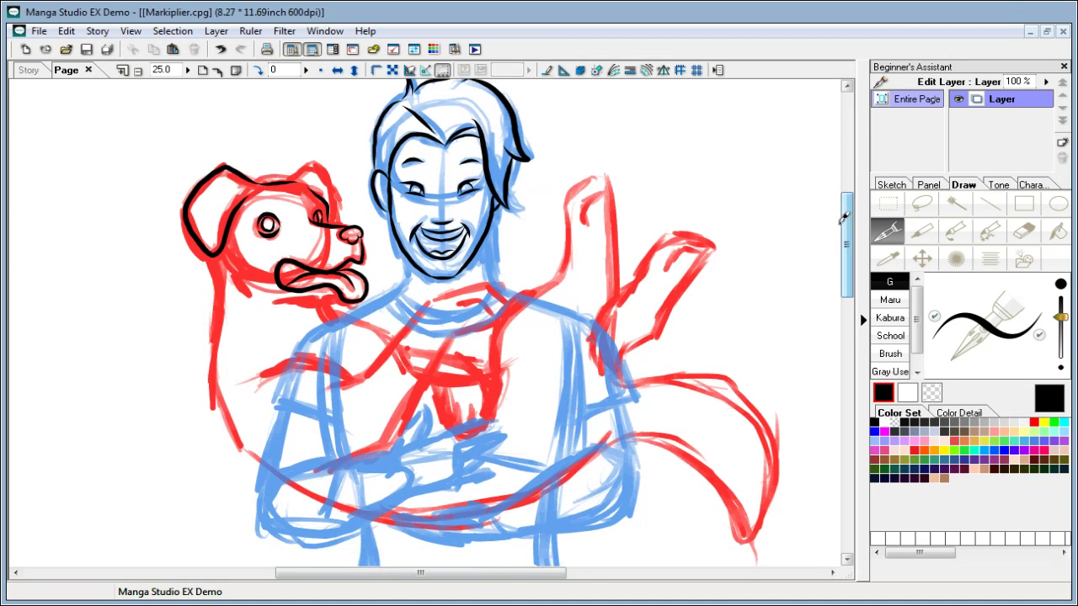
pyautogui.moveTo(293, 174)
pyautogui.mouseDown()
pyautogui.moveTo(319, 160)
pyautogui.moveTo(341, 181)
pyautogui.moveTo(339, 210)
pyautogui.mouseUp()
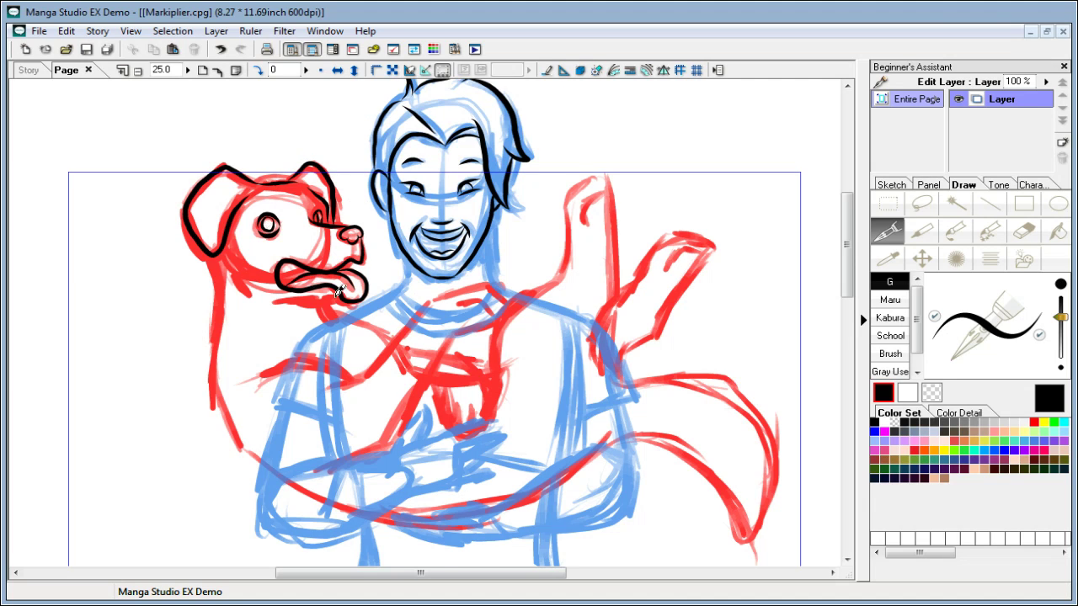
pyautogui.moveTo(343, 290); pyautogui.dragTo(274, 303)
pyautogui.moveTo(236, 263); pyautogui.dragTo(251, 298)
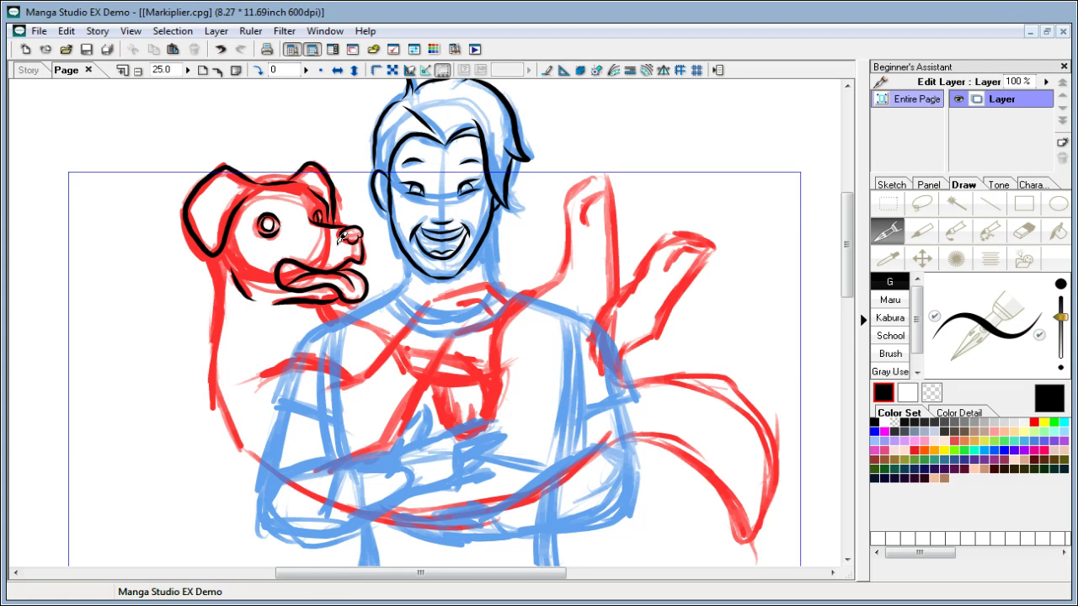
# Step: Ink the dog's back, front legs with the raised paw, and jagged chest fur
pyautogui.moveTo(847, 216)
pyautogui.mouseDown()
pyautogui.moveTo(851, 237)
pyautogui.moveTo(852, 224)
pyautogui.mouseUp()
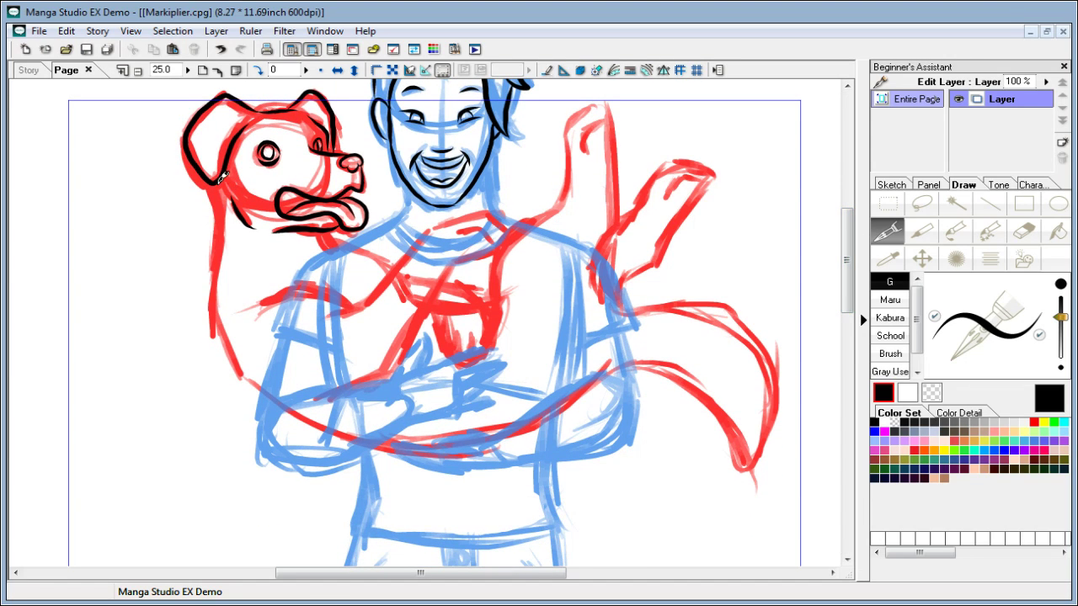
pyautogui.moveTo(223, 177)
pyautogui.mouseDown()
pyautogui.moveTo(208, 315)
pyautogui.moveTo(229, 379)
pyautogui.moveTo(247, 363)
pyautogui.moveTo(239, 353)
pyautogui.moveTo(261, 409)
pyautogui.moveTo(393, 387)
pyautogui.moveTo(411, 370)
pyautogui.moveTo(398, 371)
pyautogui.moveTo(448, 265)
pyautogui.mouseUp()
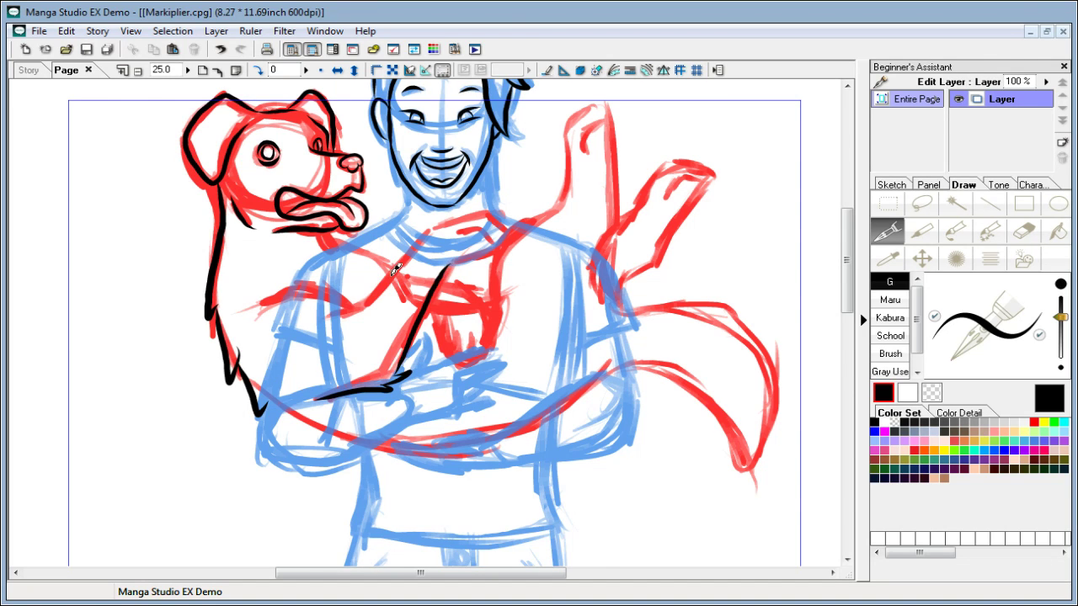
pyautogui.moveTo(262, 301)
pyautogui.mouseDown()
pyautogui.moveTo(310, 275)
pyautogui.moveTo(319, 284)
pyautogui.moveTo(308, 288)
pyautogui.moveTo(337, 277)
pyautogui.moveTo(335, 294)
pyautogui.moveTo(362, 298)
pyautogui.moveTo(345, 308)
pyautogui.moveTo(421, 231)
pyautogui.moveTo(493, 212)
pyautogui.moveTo(507, 233)
pyautogui.moveTo(465, 229)
pyautogui.moveTo(490, 229)
pyautogui.moveTo(499, 241)
pyautogui.moveTo(468, 254)
pyautogui.mouseUp()
pyautogui.hotkey('ctrl', 'z')
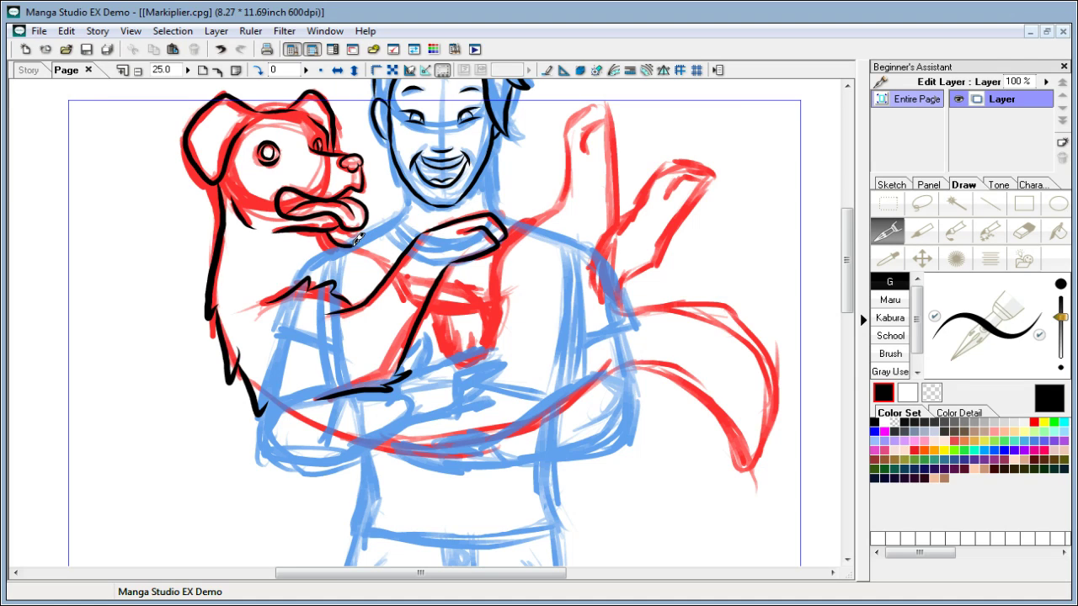
pyautogui.moveTo(366, 243)
pyautogui.mouseDown()
pyautogui.moveTo(391, 259)
pyautogui.moveTo(404, 254)
pyautogui.mouseUp()
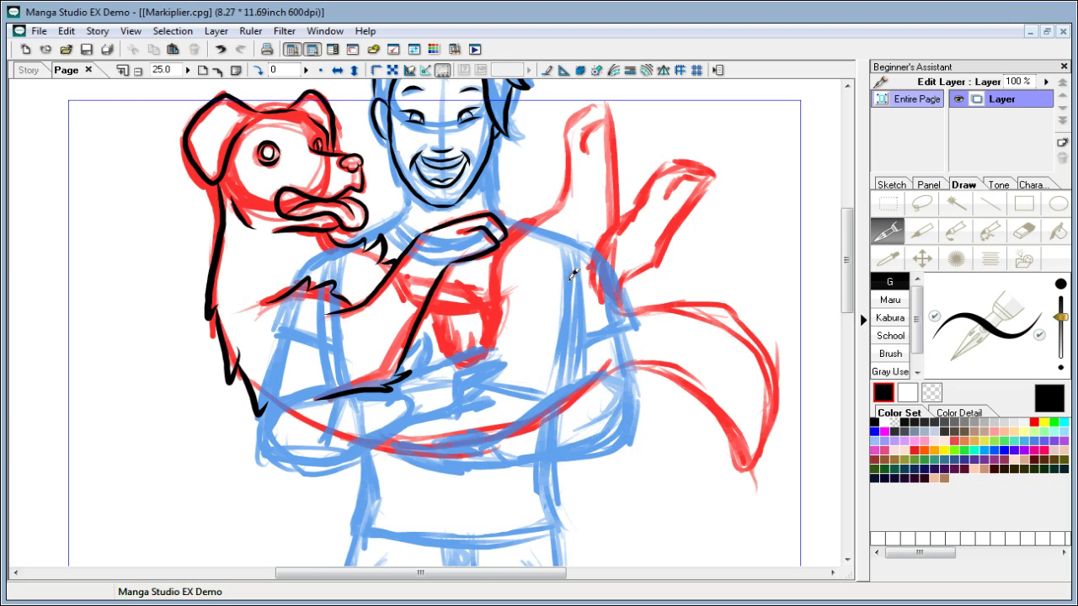
# Step: Ink the dog's underside and both raised hind legs, with jagged fur at the base of the thigh
pyautogui.moveTo(846, 252); pyautogui.dragTo(847, 254)
pyautogui.moveTo(499, 330)
pyautogui.mouseDown()
pyautogui.moveTo(489, 255)
pyautogui.moveTo(505, 252)
pyautogui.moveTo(498, 265)
pyautogui.moveTo(514, 222)
pyautogui.moveTo(562, 196)
pyautogui.moveTo(568, 115)
pyautogui.moveTo(582, 107)
pyautogui.moveTo(570, 124)
pyautogui.moveTo(603, 107)
pyautogui.mouseUp()
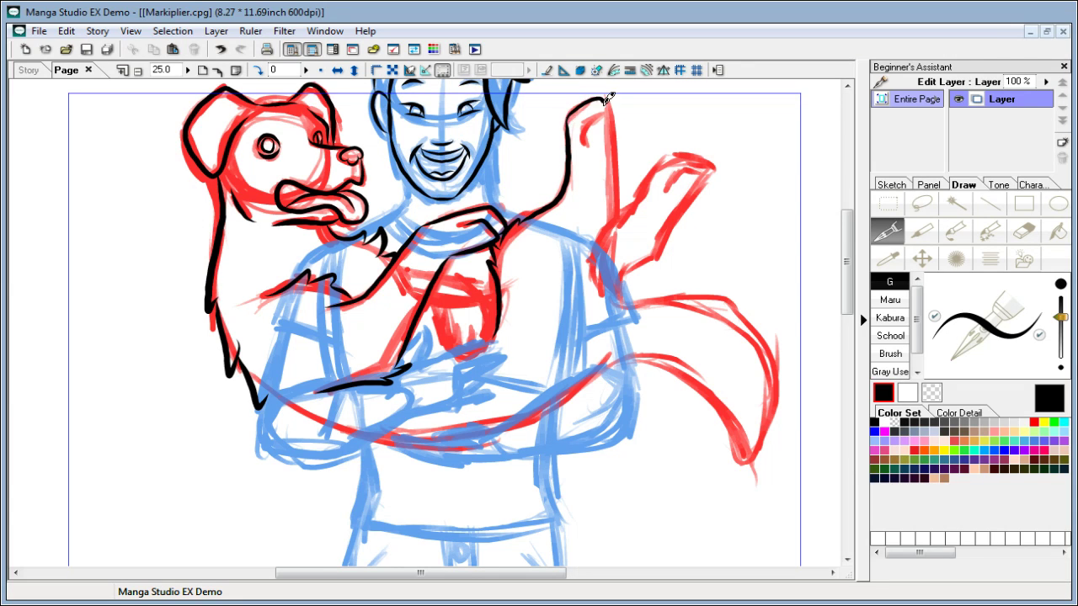
pyautogui.moveTo(585, 143)
pyautogui.mouseDown()
pyautogui.moveTo(589, 115)
pyautogui.moveTo(606, 107)
pyautogui.moveTo(620, 205)
pyautogui.moveTo(595, 261)
pyautogui.moveTo(607, 264)
pyautogui.moveTo(615, 291)
pyautogui.moveTo(605, 293)
pyautogui.moveTo(630, 305)
pyautogui.mouseUp()
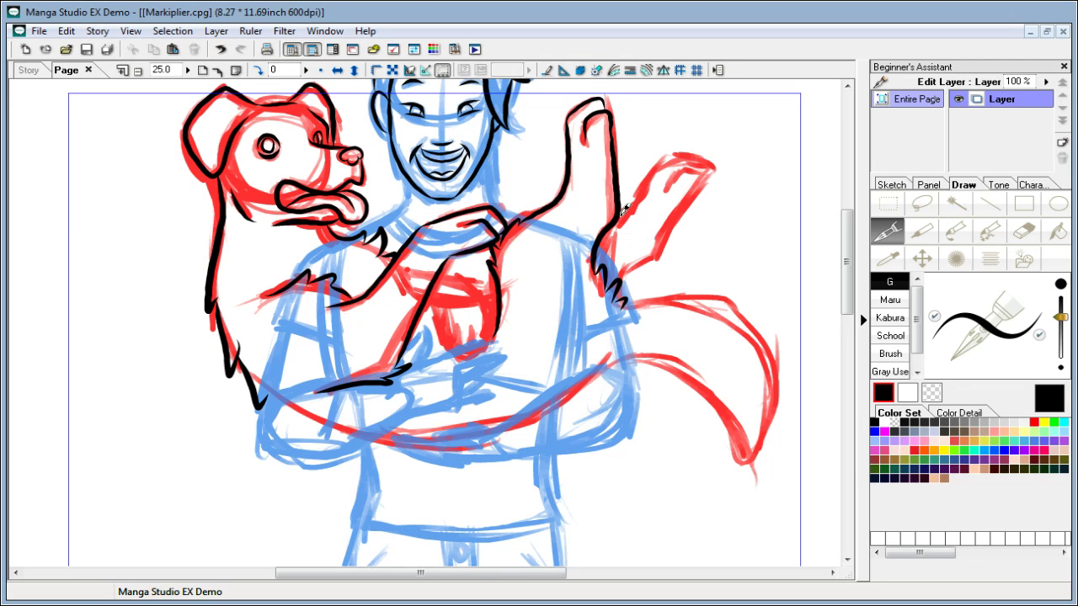
pyautogui.moveTo(623, 212)
pyautogui.mouseDown()
pyautogui.moveTo(664, 159)
pyautogui.moveTo(691, 155)
pyautogui.moveTo(703, 160)
pyautogui.moveTo(674, 182)
pyautogui.moveTo(695, 163)
pyautogui.moveTo(705, 174)
pyautogui.moveTo(673, 221)
pyautogui.mouseUp()
pyautogui.hotkey('ctrl', 'z')
pyautogui.hotkey('ctrl', 'z')
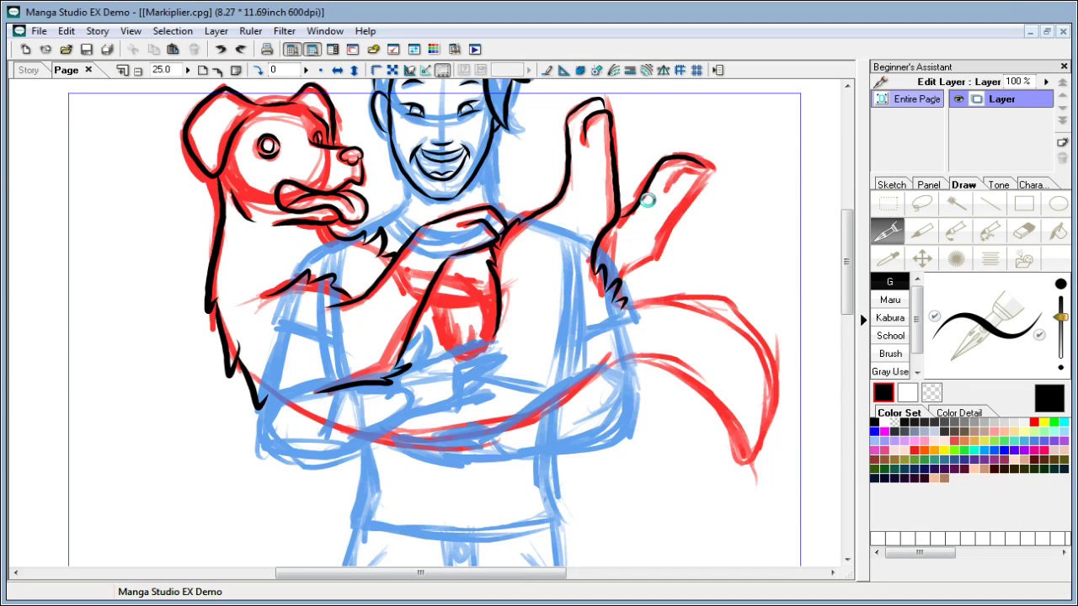
pyautogui.moveTo(628, 207)
pyautogui.mouseDown()
pyautogui.moveTo(660, 166)
pyautogui.moveTo(695, 155)
pyautogui.moveTo(712, 166)
pyautogui.moveTo(683, 162)
pyautogui.moveTo(703, 167)
pyautogui.moveTo(683, 208)
pyautogui.mouseUp()
# Step: Ink jagged fur below the rear hind leg and along the tail's upper edge, and add the paw's toe line
pyautogui.moveTo(670, 227)
pyautogui.mouseDown()
pyautogui.moveTo(624, 268)
pyautogui.moveTo(636, 279)
pyautogui.moveTo(627, 297)
pyautogui.moveTo(644, 289)
pyautogui.moveTo(626, 300)
pyautogui.moveTo(677, 286)
pyautogui.moveTo(739, 286)
pyautogui.mouseUp()
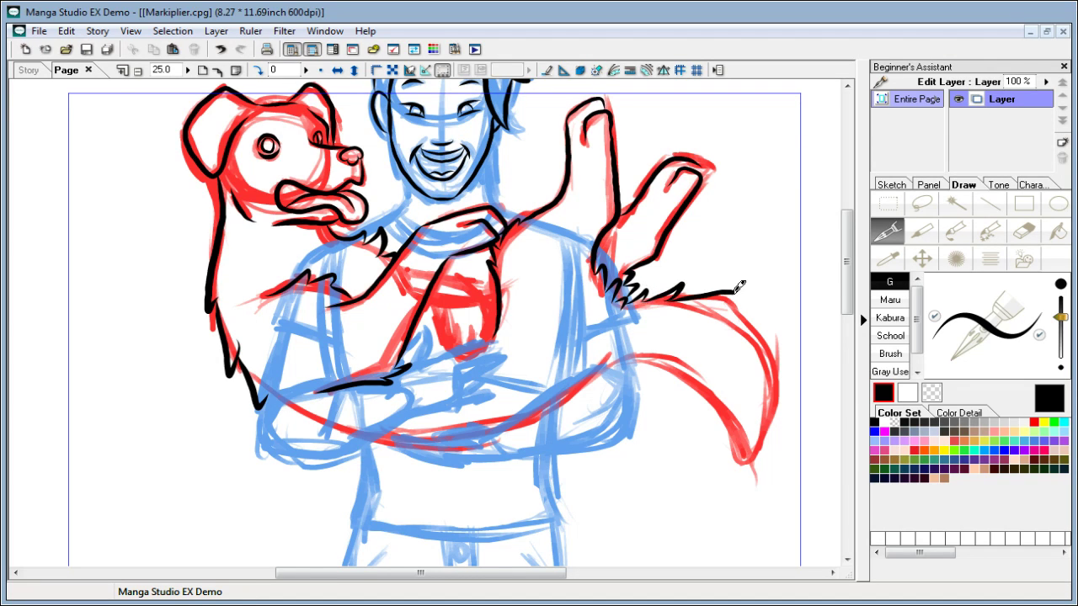
pyautogui.hotkey('ctrl', 'z')
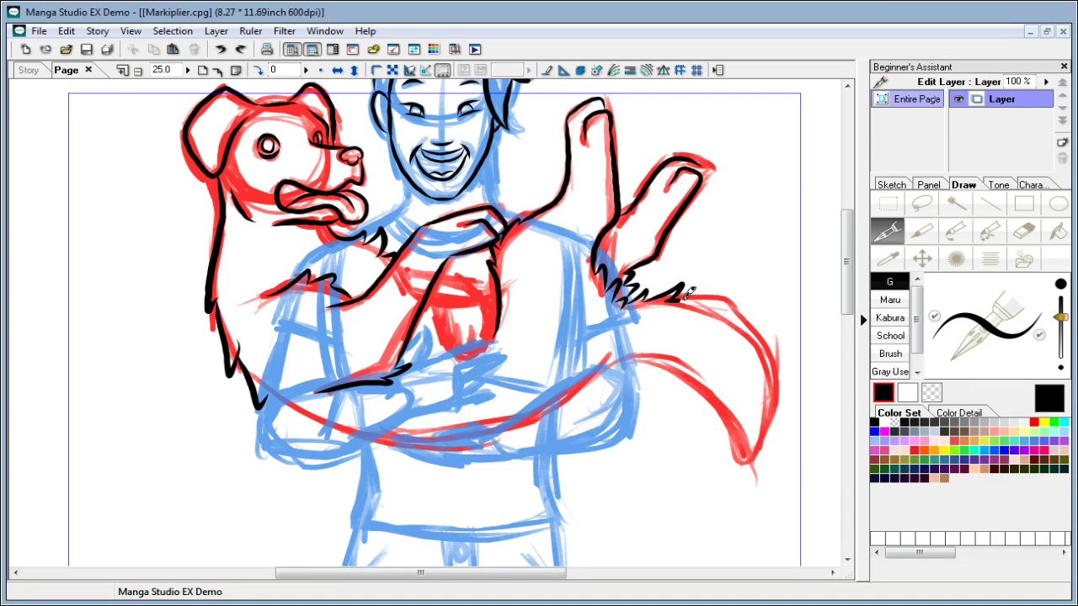
pyautogui.moveTo(667, 297); pyautogui.dragTo(725, 286)
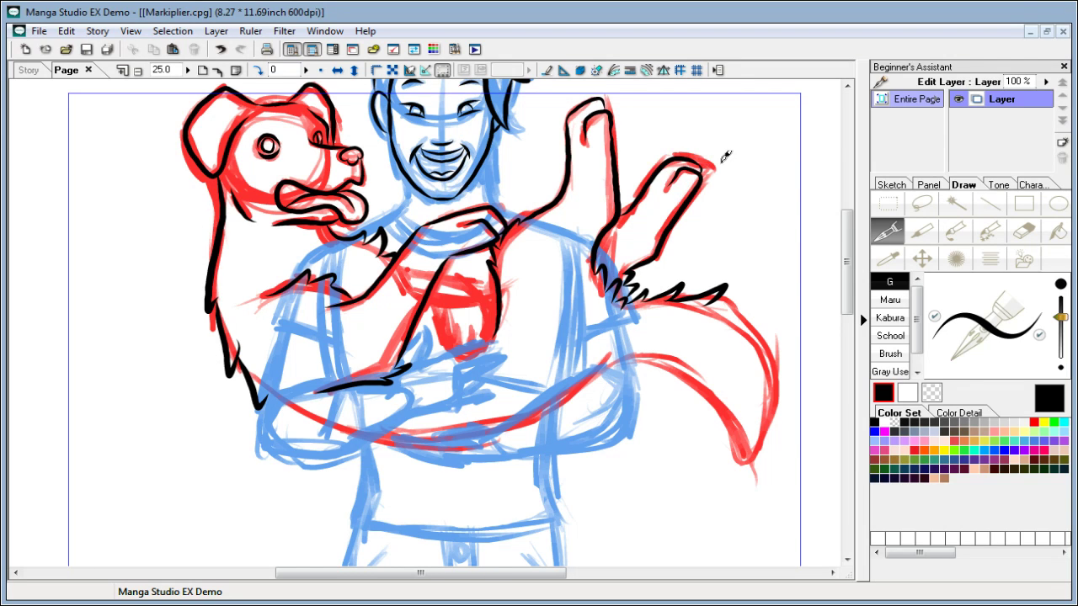
pyautogui.moveTo(697, 166); pyautogui.dragTo(690, 187)
# Step: Ink the man's forearm beneath the dog's front end, from the elbow to the hand, and add his thumb
pyautogui.moveTo(848, 253)
pyautogui.mouseDown()
pyautogui.moveTo(850, 233)
pyautogui.moveTo(852, 251)
pyautogui.mouseUp()
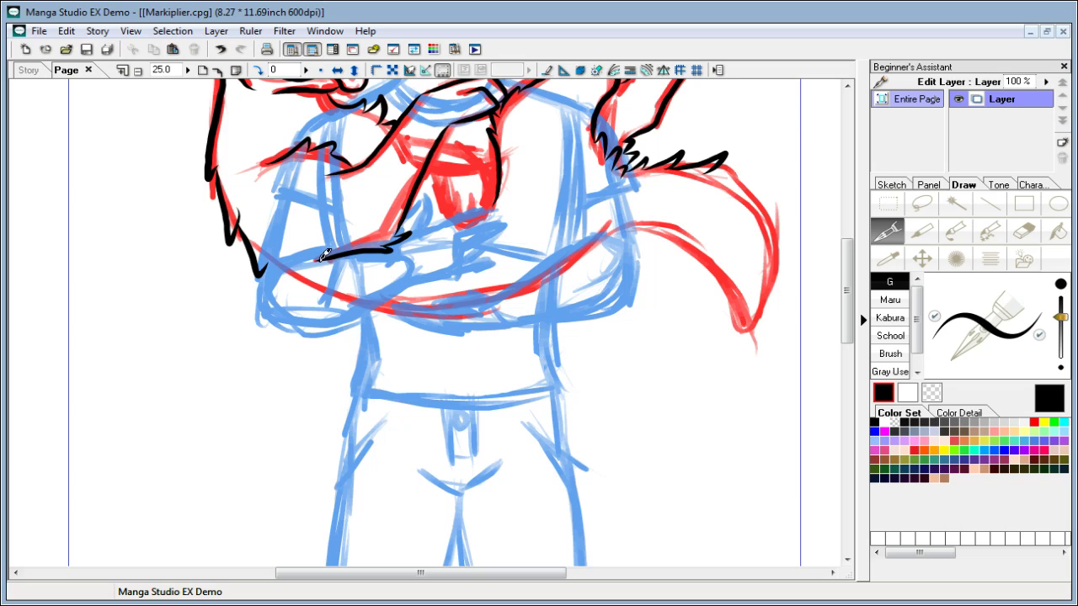
pyautogui.moveTo(319, 256)
pyautogui.mouseDown()
pyautogui.moveTo(263, 272)
pyautogui.moveTo(261, 312)
pyautogui.moveTo(304, 327)
pyautogui.moveTo(399, 282)
pyautogui.moveTo(492, 262)
pyautogui.mouseUp()
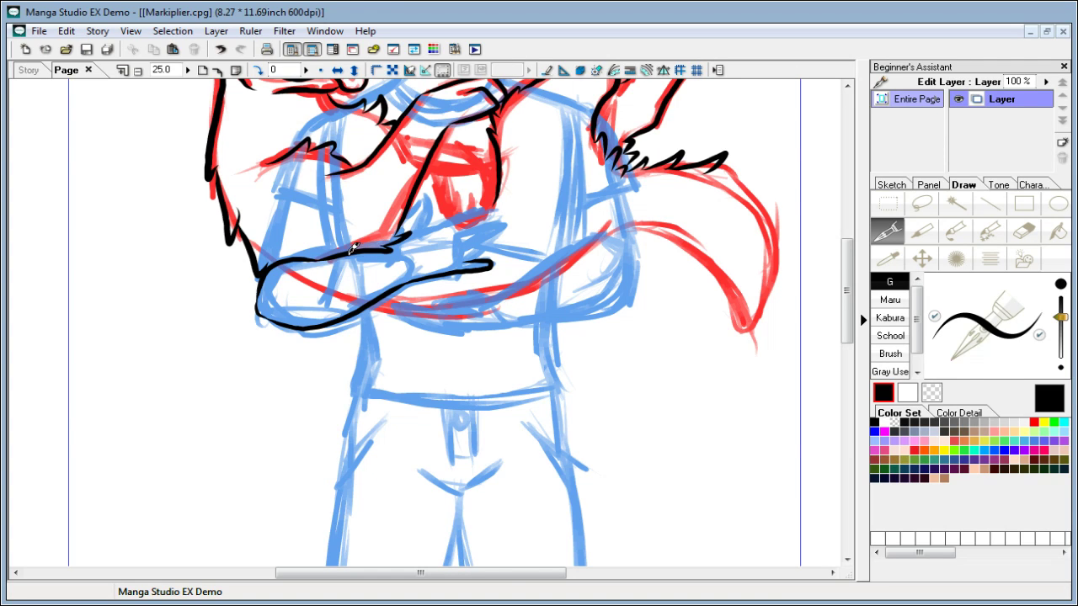
pyautogui.moveTo(352, 248)
pyautogui.mouseDown()
pyautogui.moveTo(404, 242)
pyautogui.moveTo(431, 194)
pyautogui.moveTo(424, 224)
pyautogui.moveTo(451, 219)
pyautogui.moveTo(425, 226)
pyautogui.moveTo(449, 217)
pyautogui.mouseUp()
pyautogui.hotkey('ctrl', 'z')
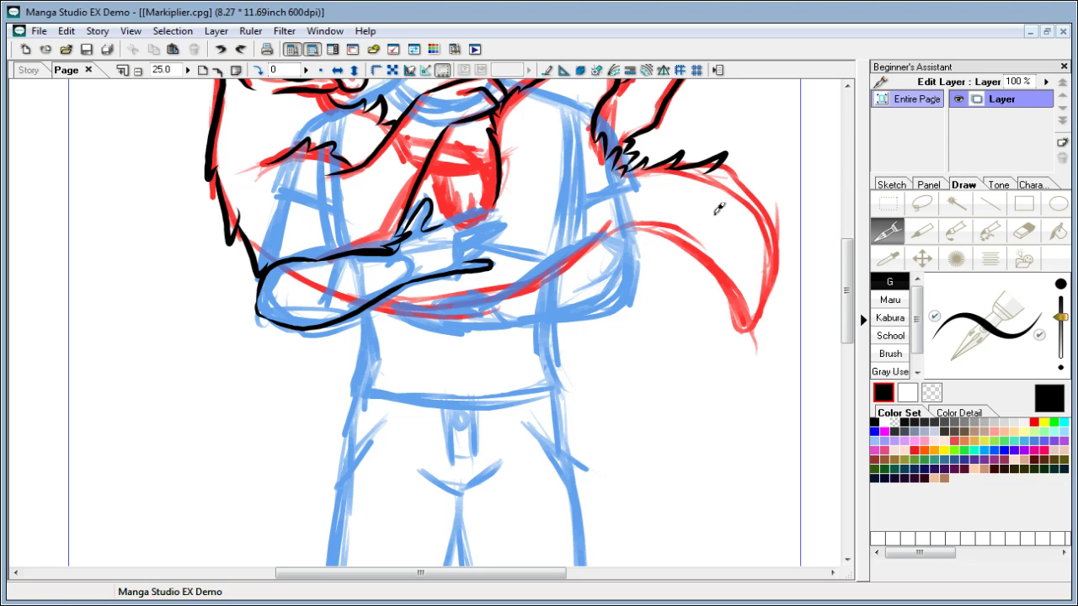
# Step: Ink the dog's hanging front paw with its rounded toes above the man's hand
pyautogui.moveTo(853, 274); pyautogui.dragTo(848, 257)
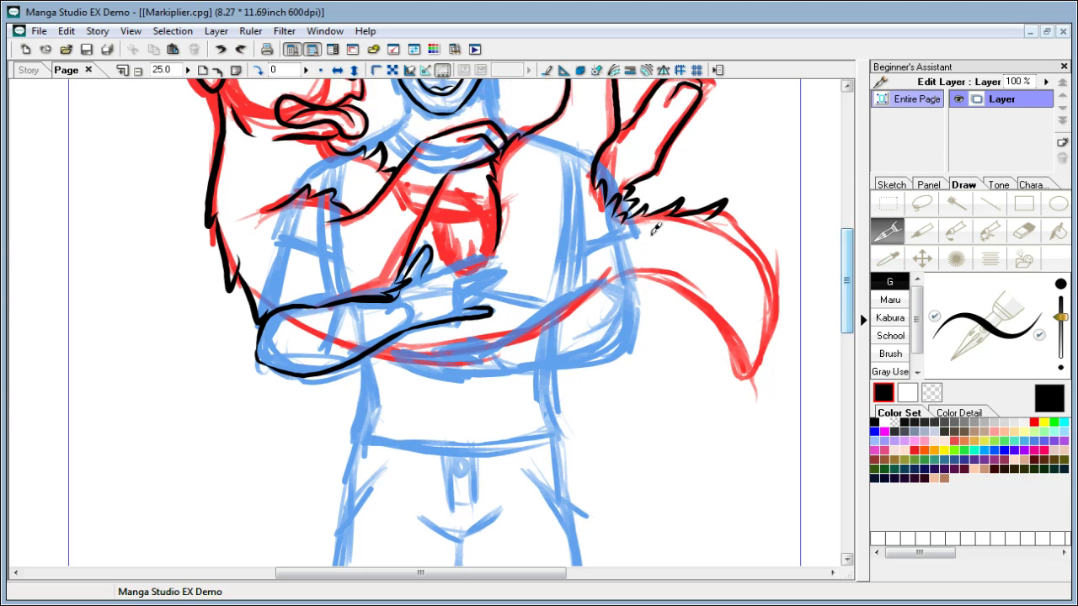
pyautogui.moveTo(433, 207)
pyautogui.mouseDown()
pyautogui.moveTo(445, 254)
pyautogui.moveTo(460, 233)
pyautogui.moveTo(464, 267)
pyautogui.moveTo(494, 254)
pyautogui.mouseUp()
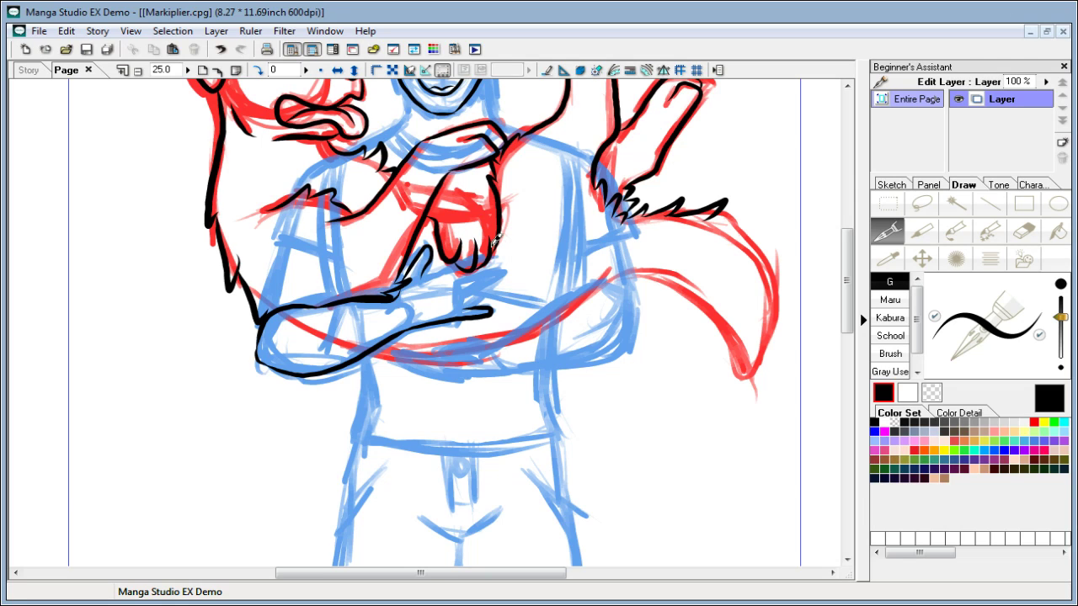
pyautogui.moveTo(441, 192)
pyautogui.mouseDown()
pyautogui.moveTo(474, 178)
pyautogui.moveTo(500, 225)
pyautogui.moveTo(493, 244)
pyautogui.mouseUp()
# Step: Ink the spread fingers of the man's upper hand, and the upper edge of his other forearm down to the first finger
pyautogui.moveTo(850, 268)
pyautogui.mouseDown()
pyautogui.moveTo(853, 253)
pyautogui.moveTo(853, 276)
pyautogui.mouseUp()
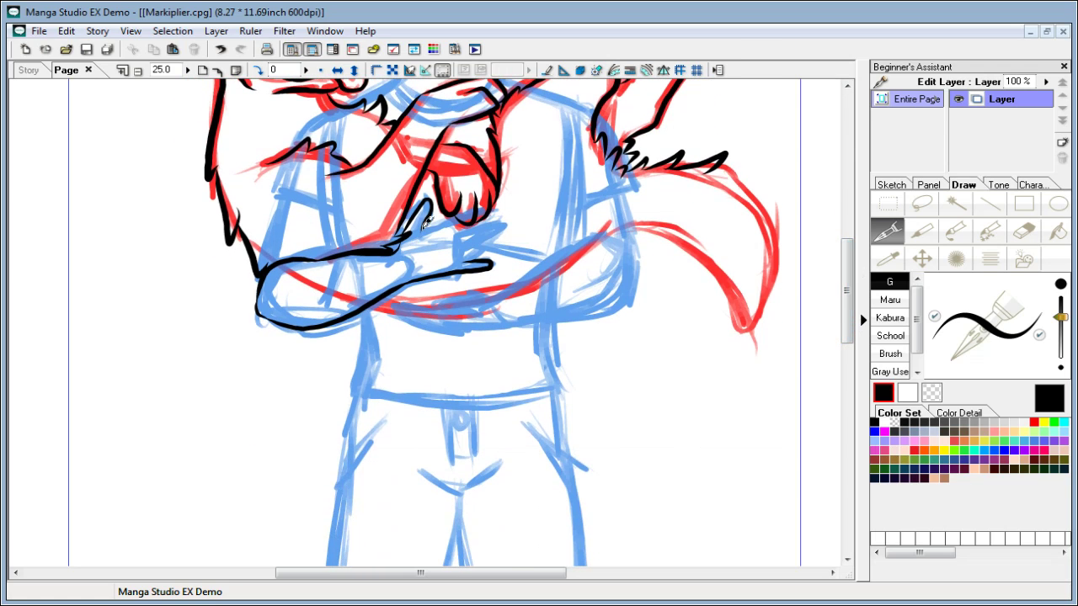
pyautogui.moveTo(426, 223)
pyautogui.mouseDown()
pyautogui.moveTo(422, 235)
pyautogui.moveTo(452, 218)
pyautogui.moveTo(473, 220)
pyautogui.moveTo(462, 227)
pyautogui.moveTo(498, 221)
pyautogui.moveTo(505, 226)
pyautogui.moveTo(487, 246)
pyautogui.moveTo(499, 235)
pyautogui.moveTo(480, 242)
pyautogui.moveTo(498, 246)
pyautogui.mouseUp()
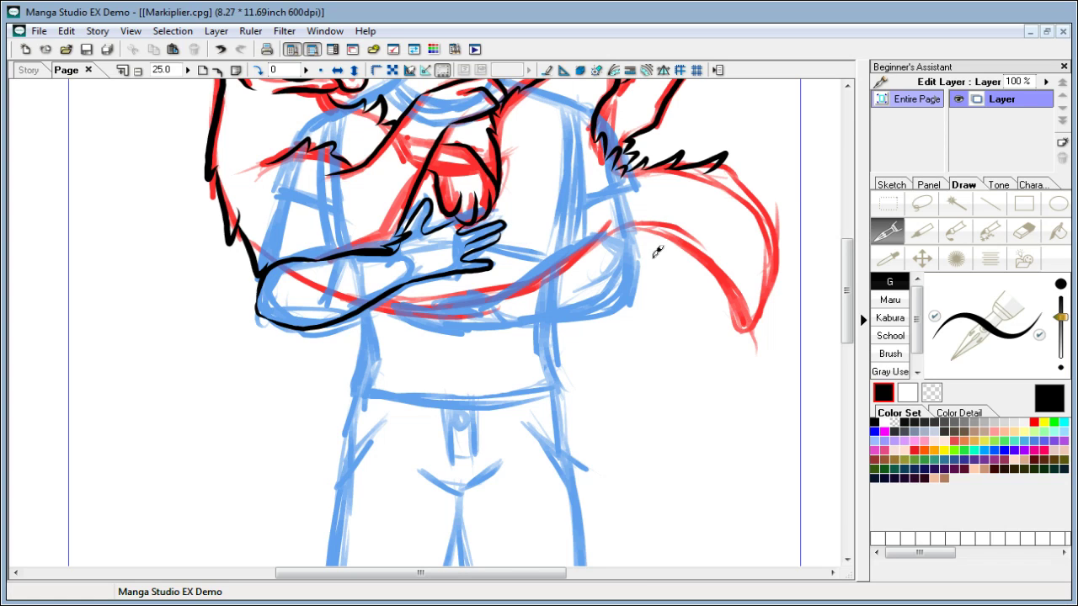
pyautogui.moveTo(848, 273)
pyautogui.mouseDown()
pyautogui.moveTo(848, 243)
pyautogui.moveTo(859, 242)
pyautogui.moveTo(858, 281)
pyautogui.mouseUp()
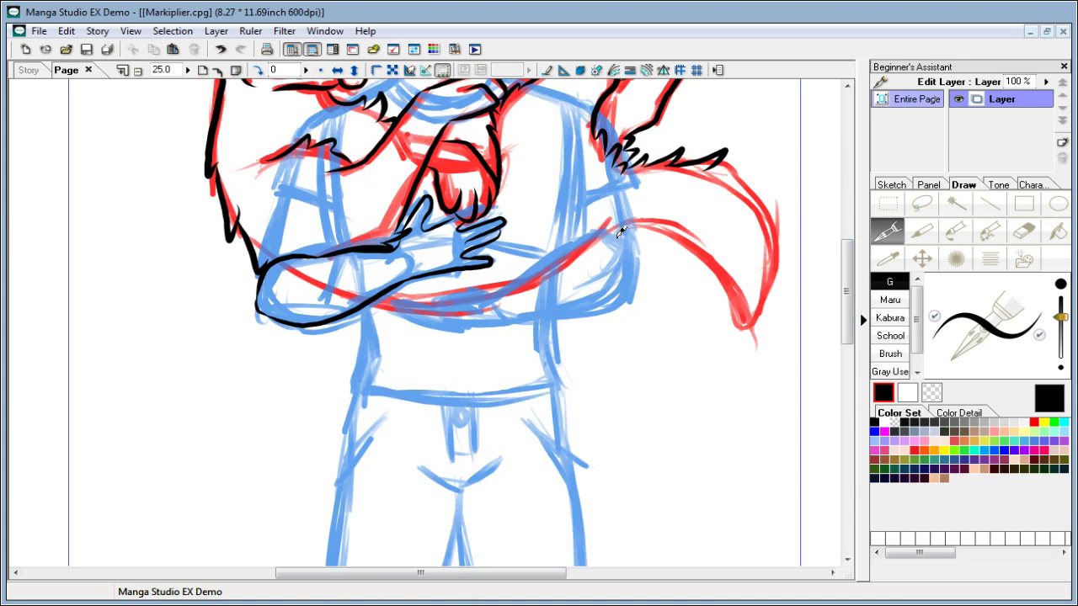
pyautogui.moveTo(622, 233)
pyautogui.mouseDown()
pyautogui.moveTo(590, 236)
pyautogui.moveTo(490, 296)
pyautogui.mouseUp()
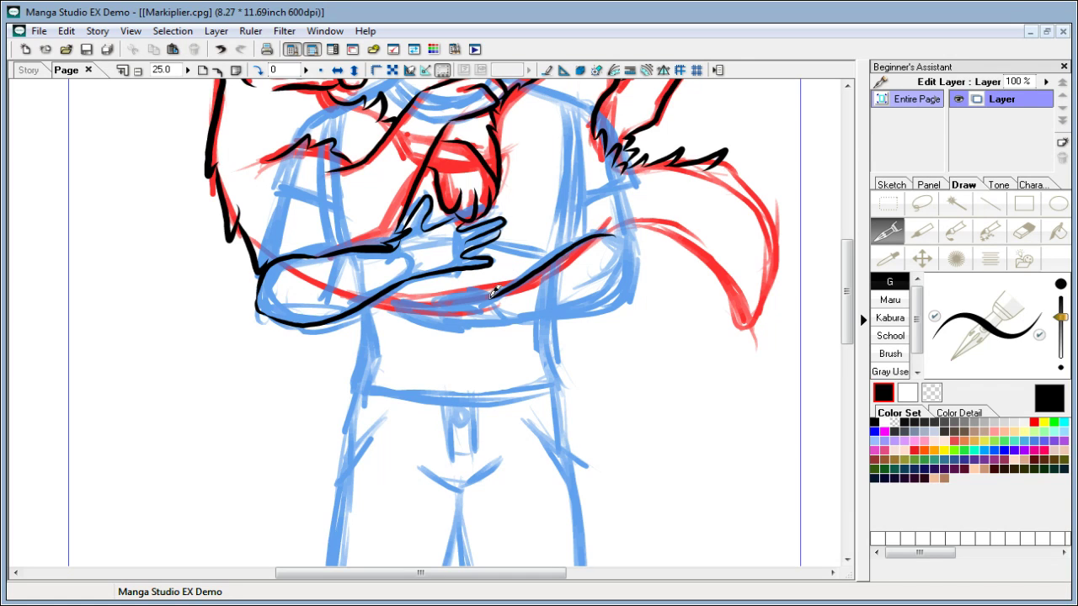
pyautogui.moveTo(493, 296)
pyautogui.mouseDown()
pyautogui.moveTo(462, 291)
pyautogui.moveTo(441, 303)
pyautogui.moveTo(473, 296)
pyautogui.mouseUp()
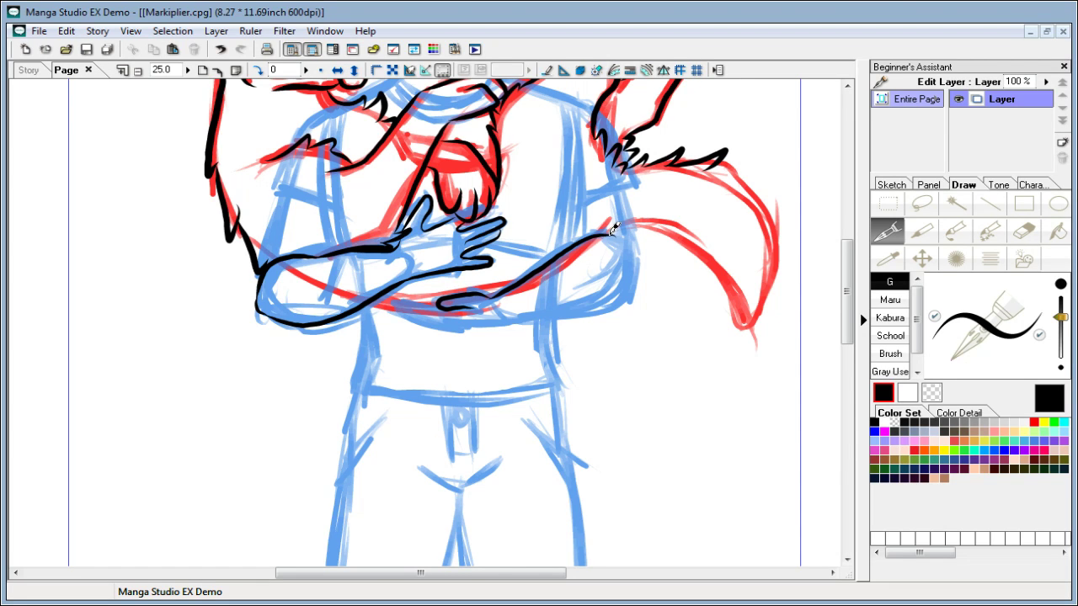
# Step: Ink the smooth lower edge of the dog's tail as a curve down to its tip
pyautogui.moveTo(608, 230)
pyautogui.mouseDown()
pyautogui.moveTo(656, 217)
pyautogui.moveTo(708, 236)
pyautogui.moveTo(725, 313)
pyautogui.mouseUp()
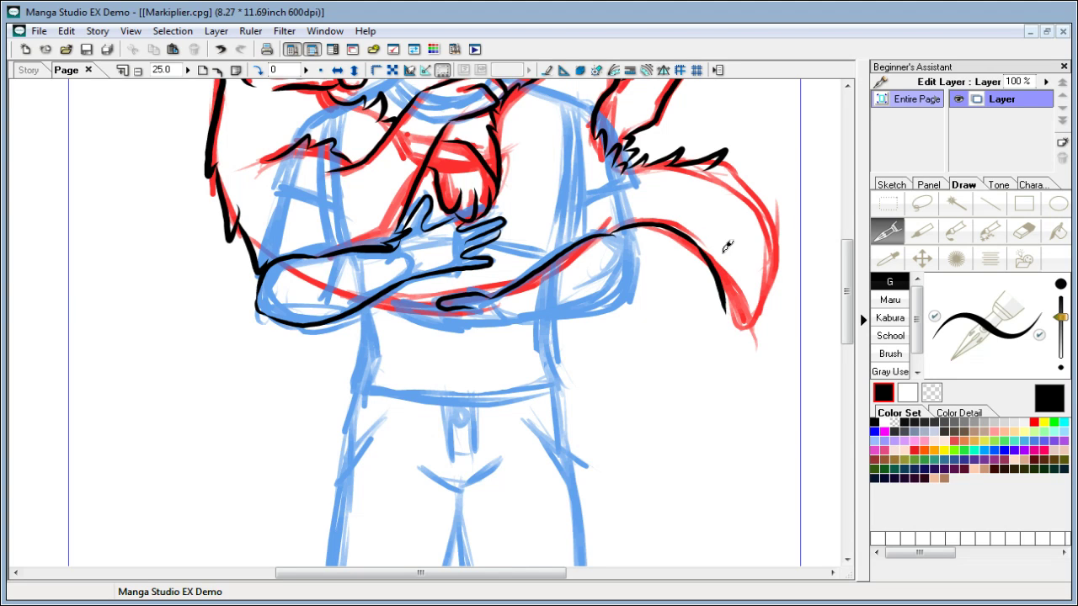
pyautogui.hotkey('ctrl', 'z')
pyautogui.moveTo(698, 233)
pyautogui.mouseDown()
pyautogui.moveTo(730, 292)
pyautogui.moveTo(734, 330)
pyautogui.mouseUp()
pyautogui.moveTo(755, 293); pyautogui.dragTo(739, 327)
pyautogui.moveTo(764, 273); pyautogui.dragTo(742, 327)
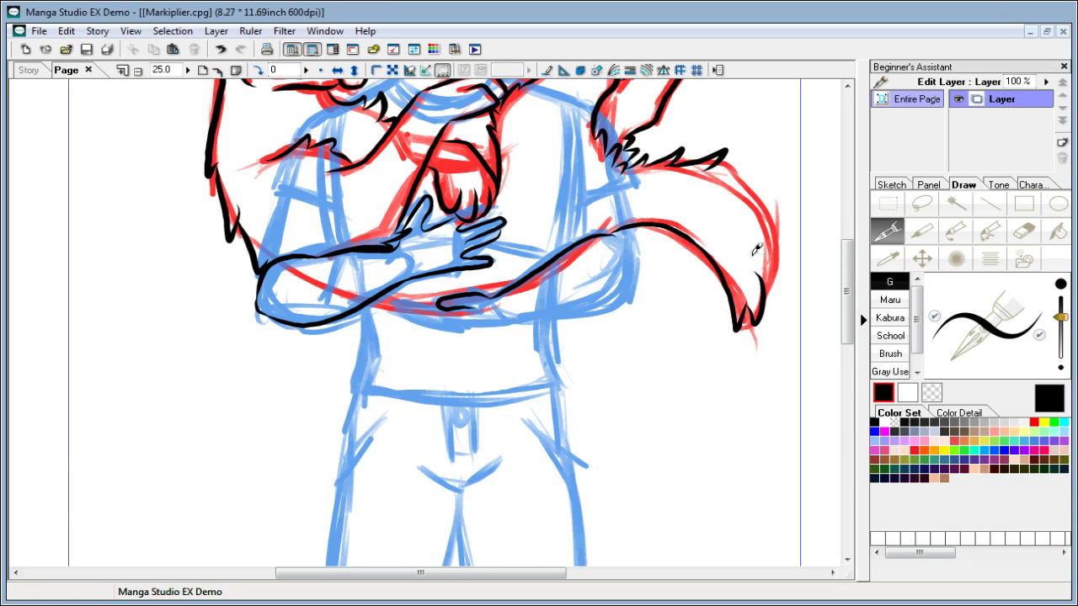
pyautogui.hotkey('ctrl', 'z')
pyautogui.hotkey('ctrl', 'z')
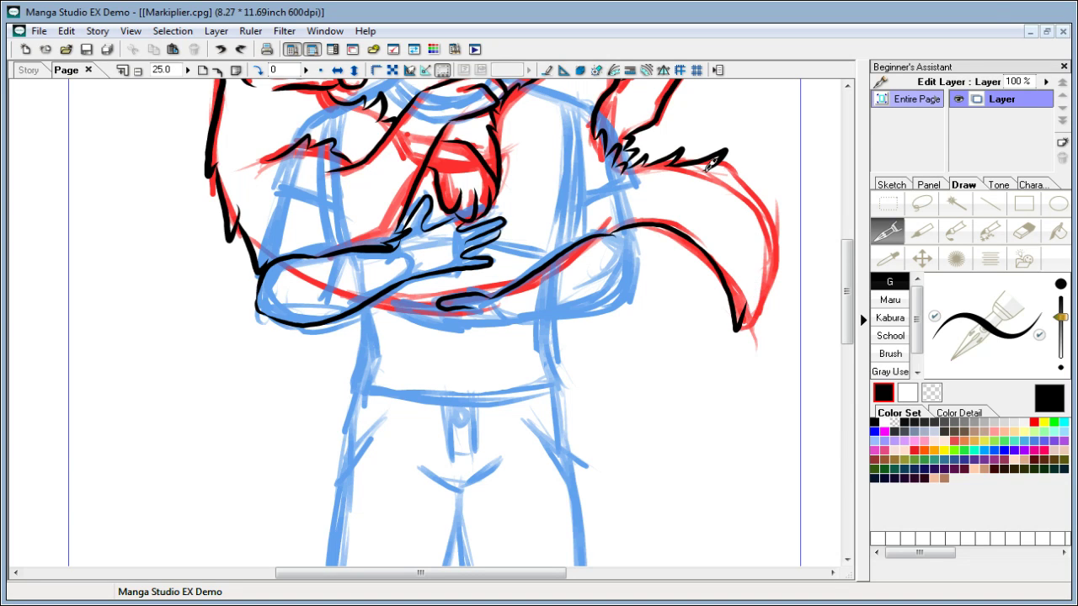
# Step: Ink jagged fur along the tail's outer edge, joining it to the tip
pyautogui.moveTo(709, 163)
pyautogui.mouseDown()
pyautogui.moveTo(744, 175)
pyautogui.moveTo(790, 234)
pyautogui.moveTo(758, 315)
pyautogui.moveTo(750, 281)
pyautogui.mouseUp()
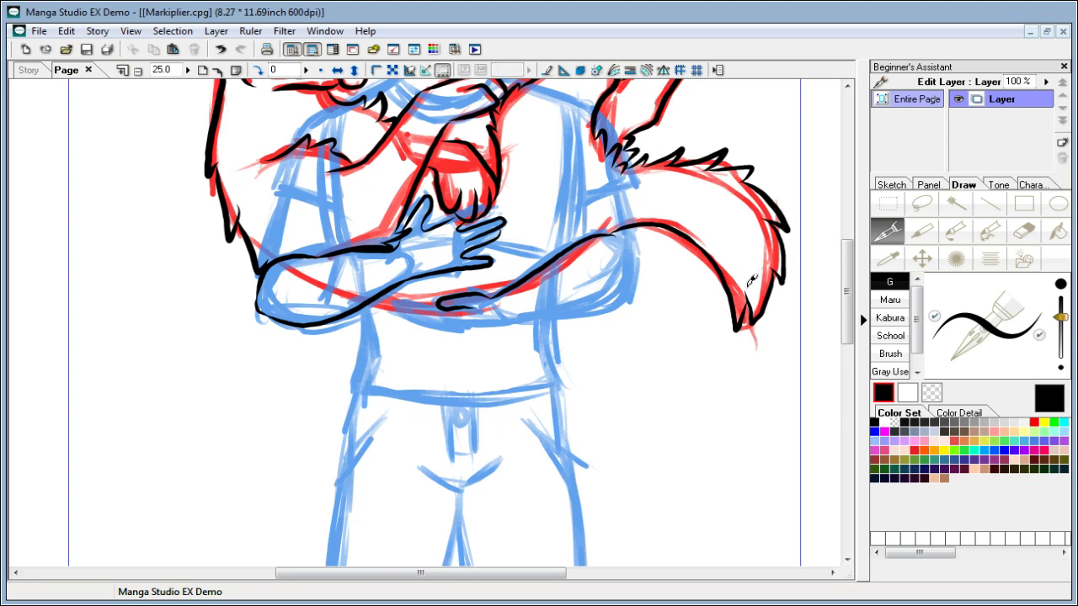
pyautogui.hotkey('ctrl', 'z')
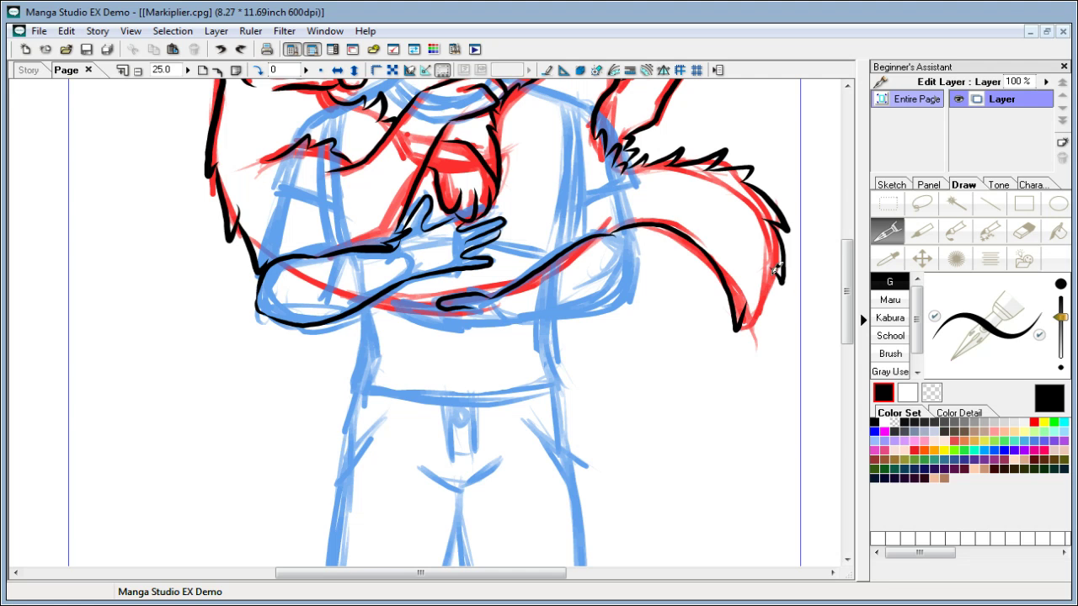
pyautogui.moveTo(776, 266)
pyautogui.mouseDown()
pyautogui.moveTo(751, 323)
pyautogui.moveTo(755, 281)
pyautogui.mouseUp()
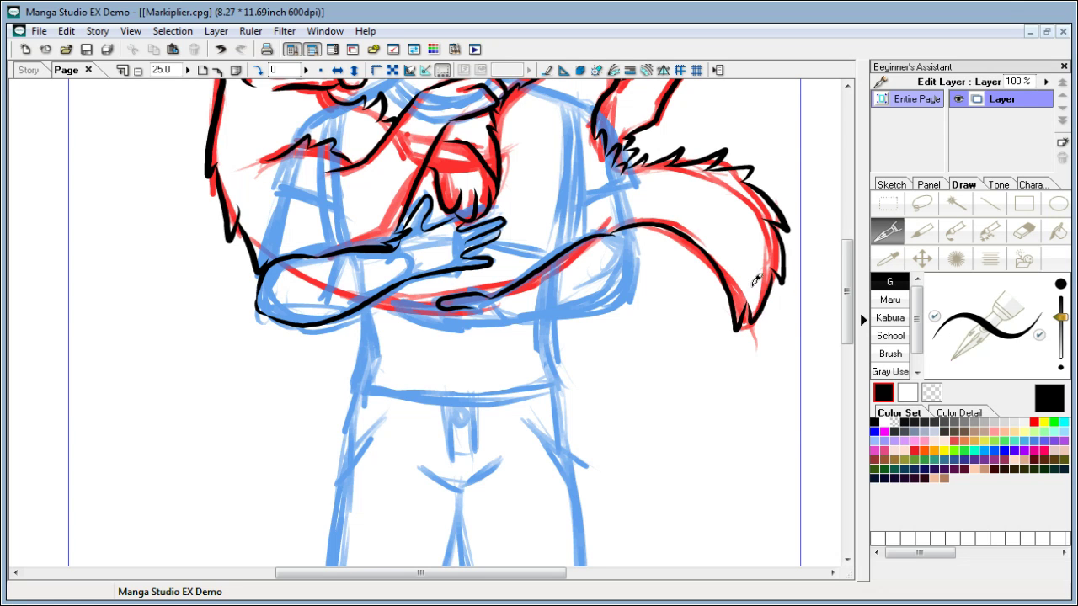
# Step: Ink the elbow and underside of the man's arm beneath the tail, finish that hand's fingers, and add dog fur tufts below them
pyautogui.moveTo(849, 280)
pyautogui.mouseDown()
pyautogui.moveTo(849, 242)
pyautogui.moveTo(849, 284)
pyautogui.mouseUp()
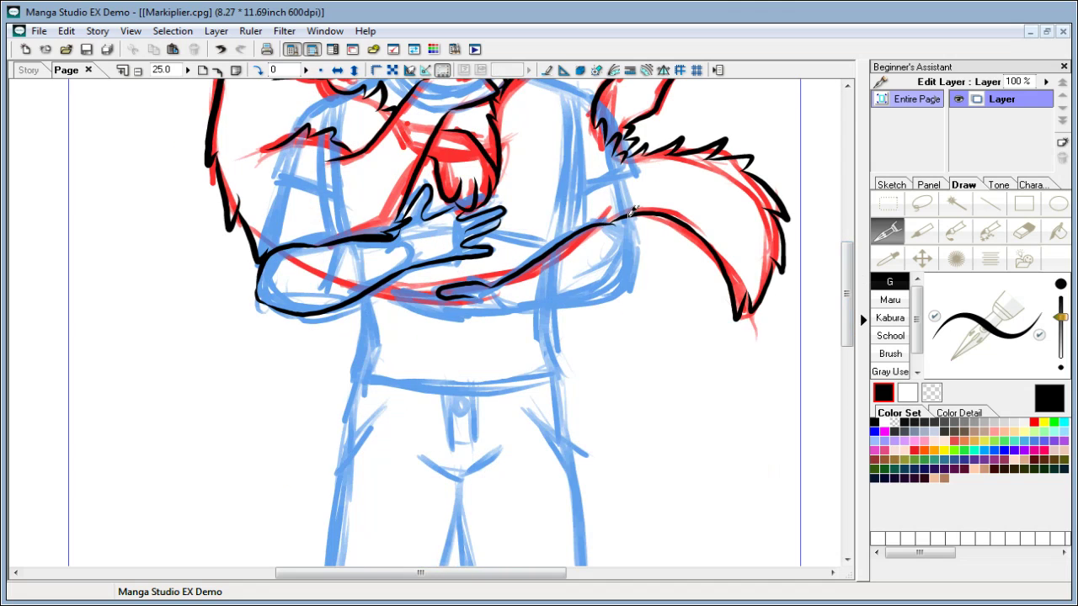
pyautogui.moveTo(630, 212)
pyautogui.mouseDown()
pyautogui.moveTo(638, 258)
pyautogui.moveTo(600, 289)
pyautogui.moveTo(543, 300)
pyautogui.moveTo(508, 289)
pyautogui.mouseUp()
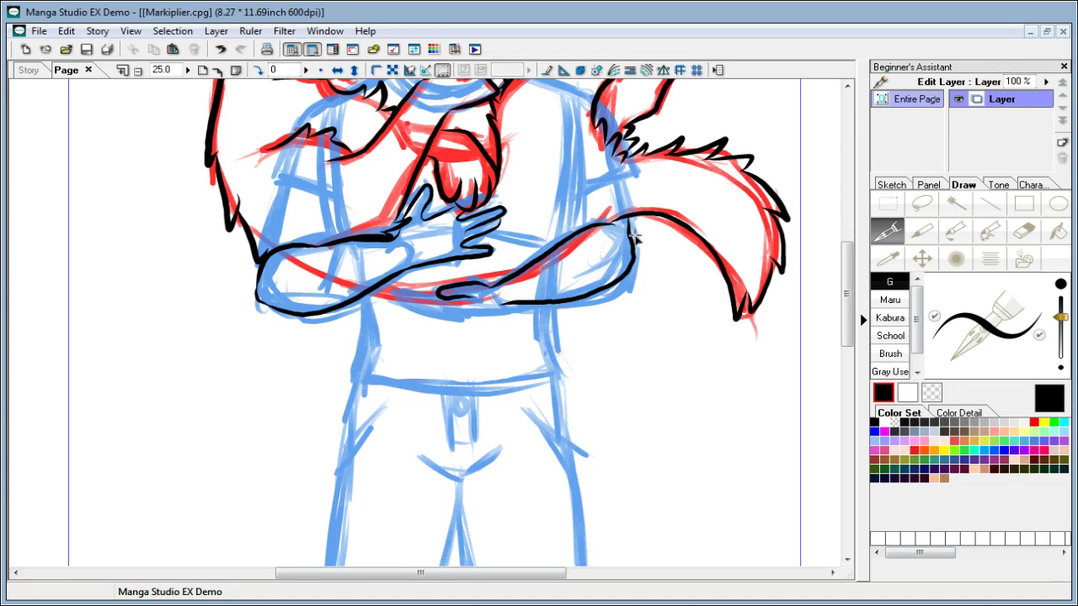
pyautogui.hotkey('ctrl', 'z')
pyautogui.moveTo(631, 210)
pyautogui.mouseDown()
pyautogui.moveTo(632, 246)
pyautogui.moveTo(613, 284)
pyautogui.moveTo(451, 315)
pyautogui.mouseUp()
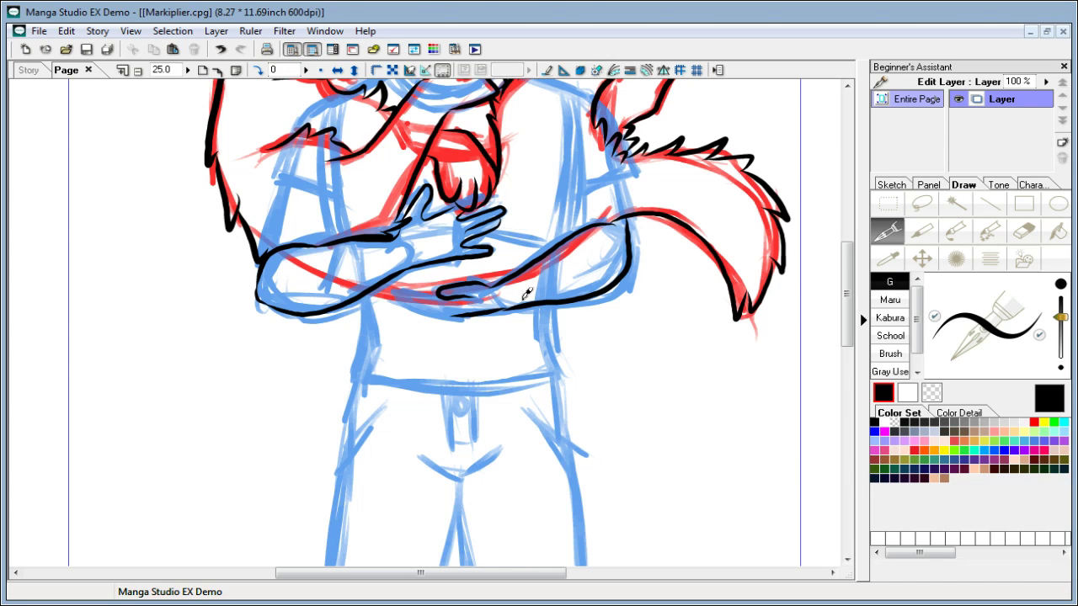
pyautogui.hotkey('ctrl', 'z')
pyautogui.moveTo(517, 304); pyautogui.dragTo(455, 313)
pyautogui.moveTo(405, 288); pyautogui.dragTo(461, 296)
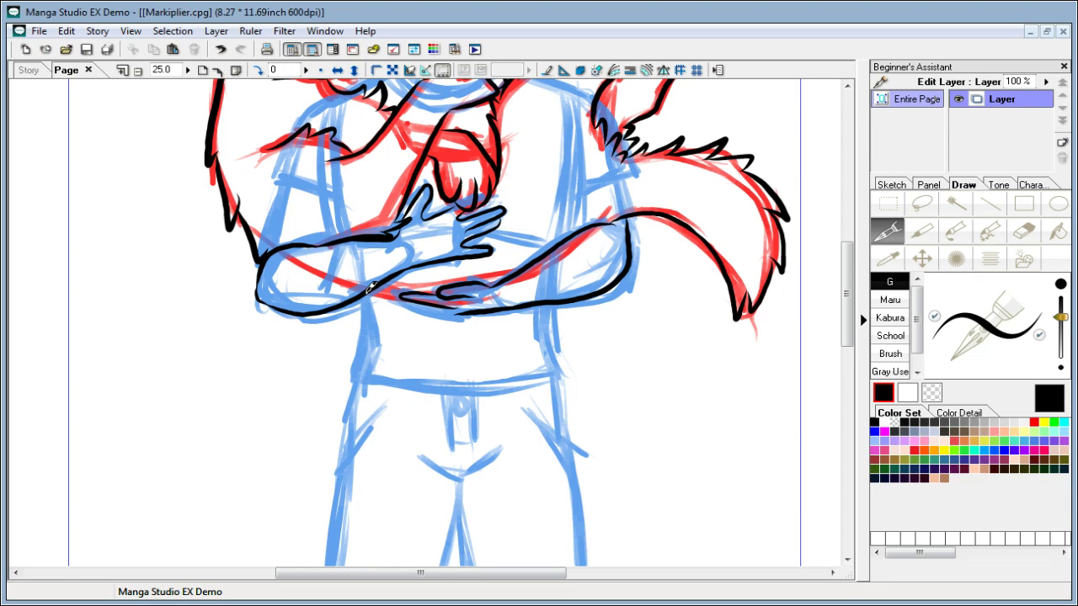
pyautogui.moveTo(389, 294); pyautogui.dragTo(425, 310)
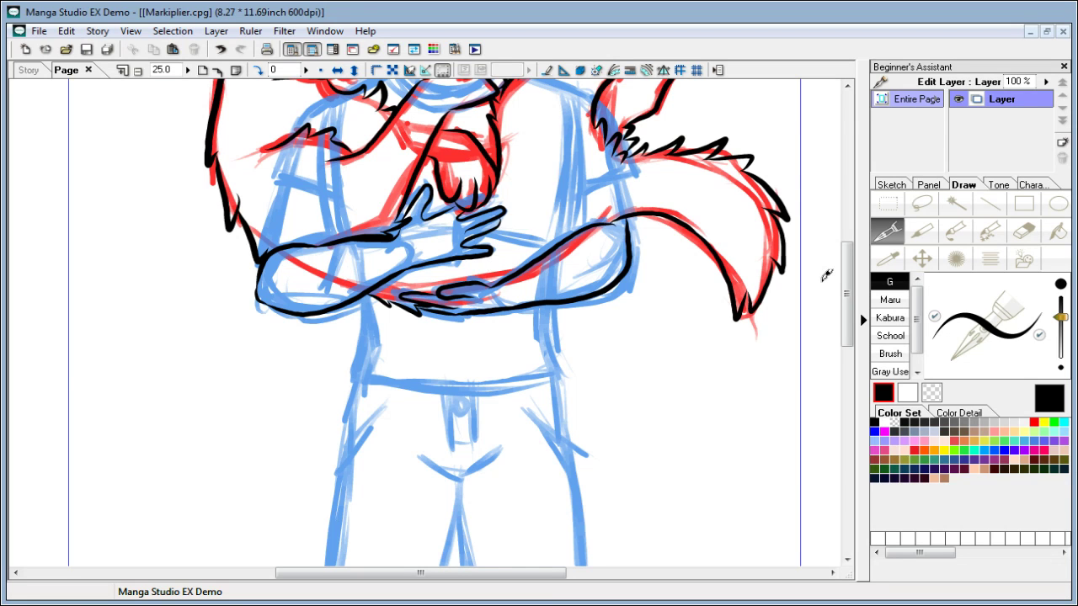
pyautogui.moveTo(847, 278); pyautogui.dragTo(853, 250)
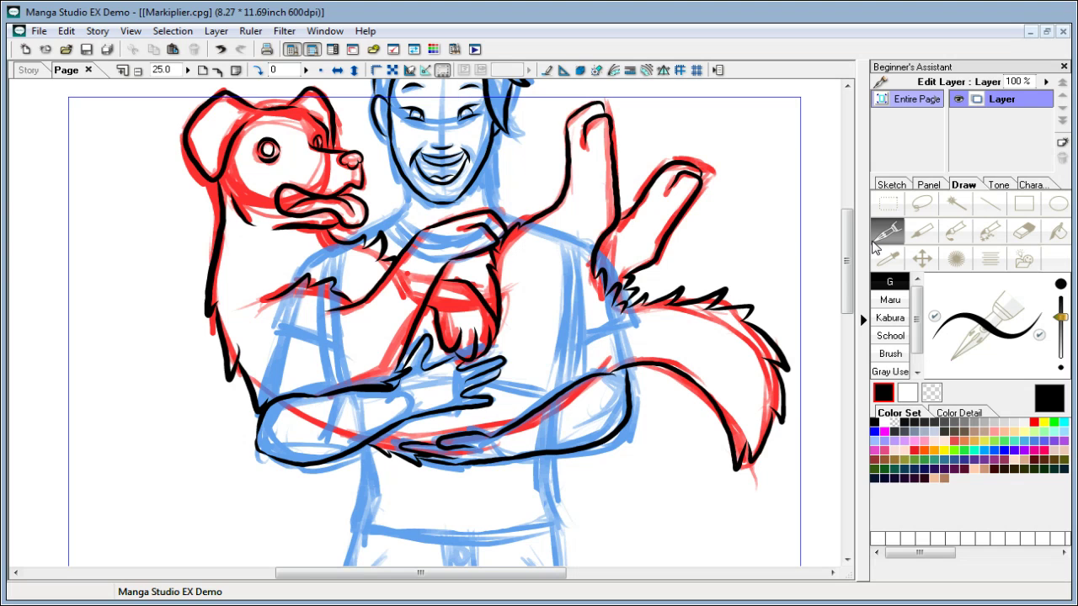
pyautogui.moveTo(852, 228)
pyautogui.mouseDown()
pyautogui.moveTo(847, 215)
pyautogui.moveTo(847, 233)
pyautogui.mouseUp()
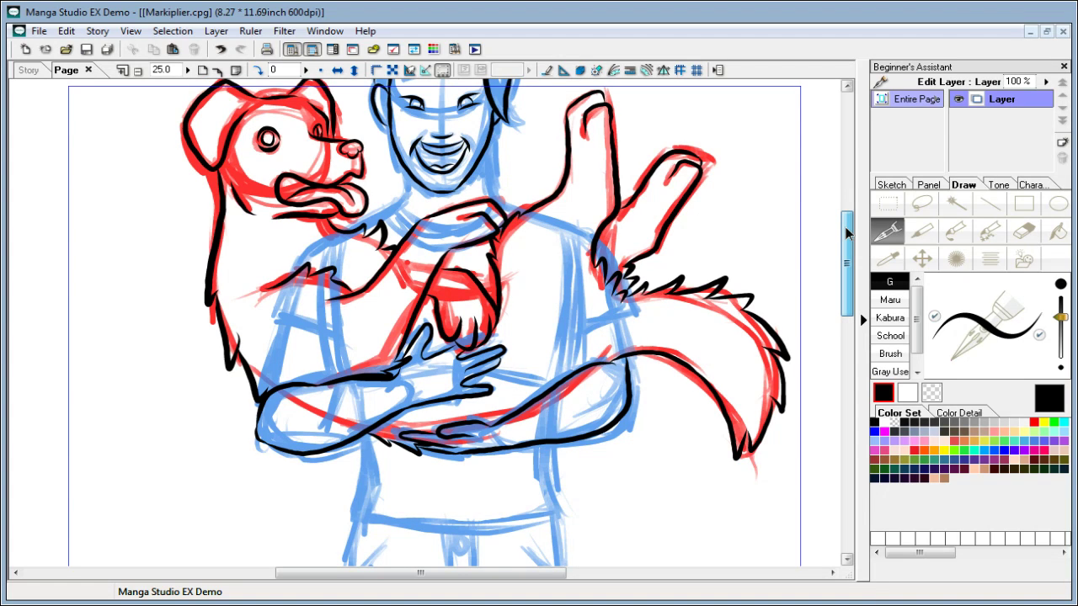
pyautogui.moveTo(848, 234); pyautogui.dragTo(847, 237)
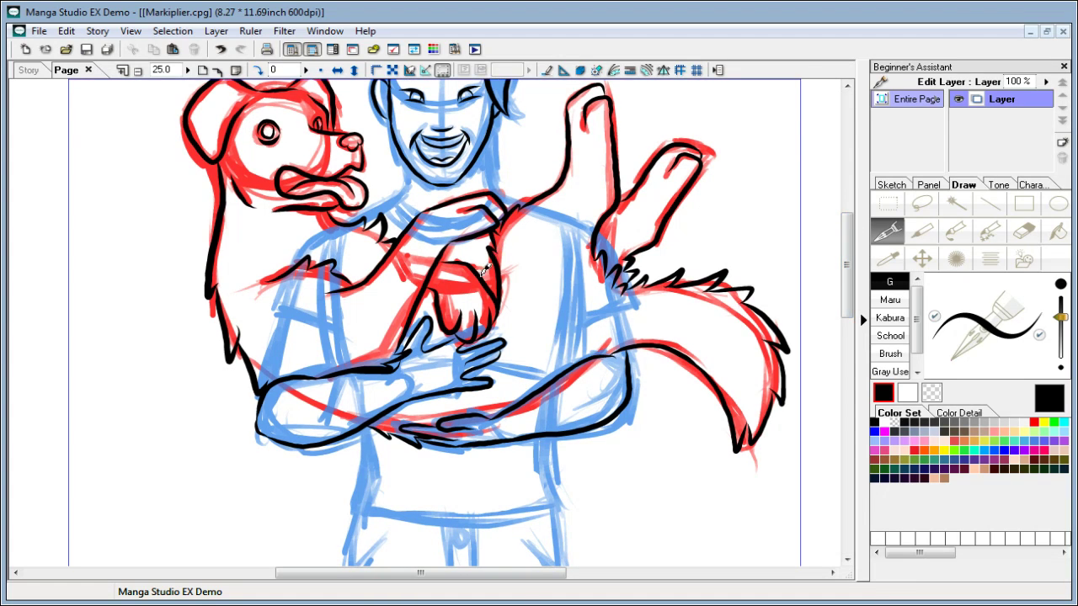
pyautogui.hotkey('ctrl', 'z')
pyautogui.hotkey('ctrl', 'y')
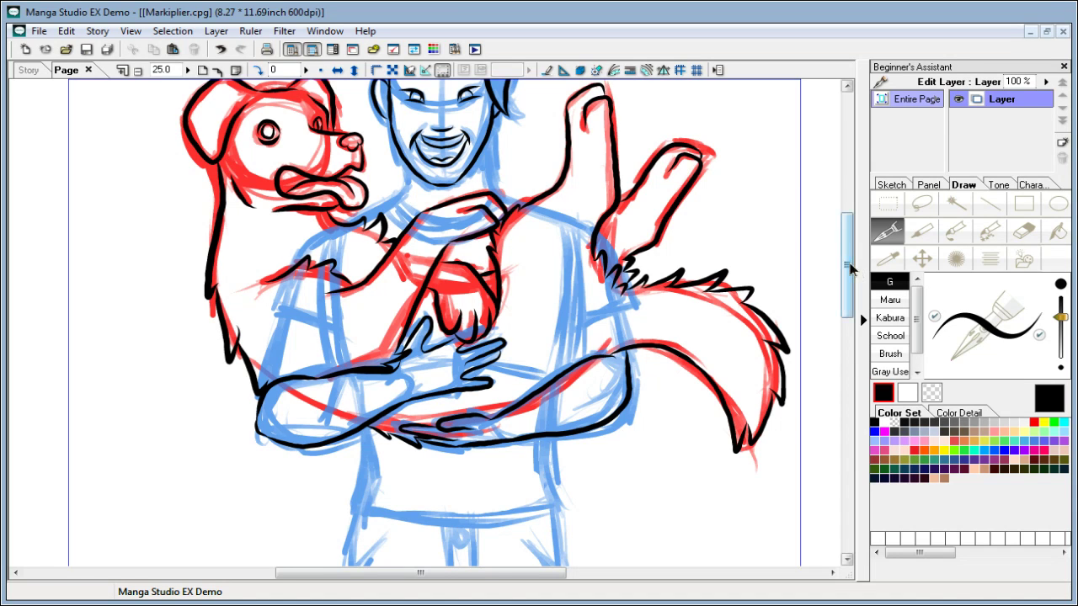
# Step: Ink both sides of the man's neck with the shoulder slope and the shirt collar lines
pyautogui.moveTo(849, 269); pyautogui.dragTo(850, 242)
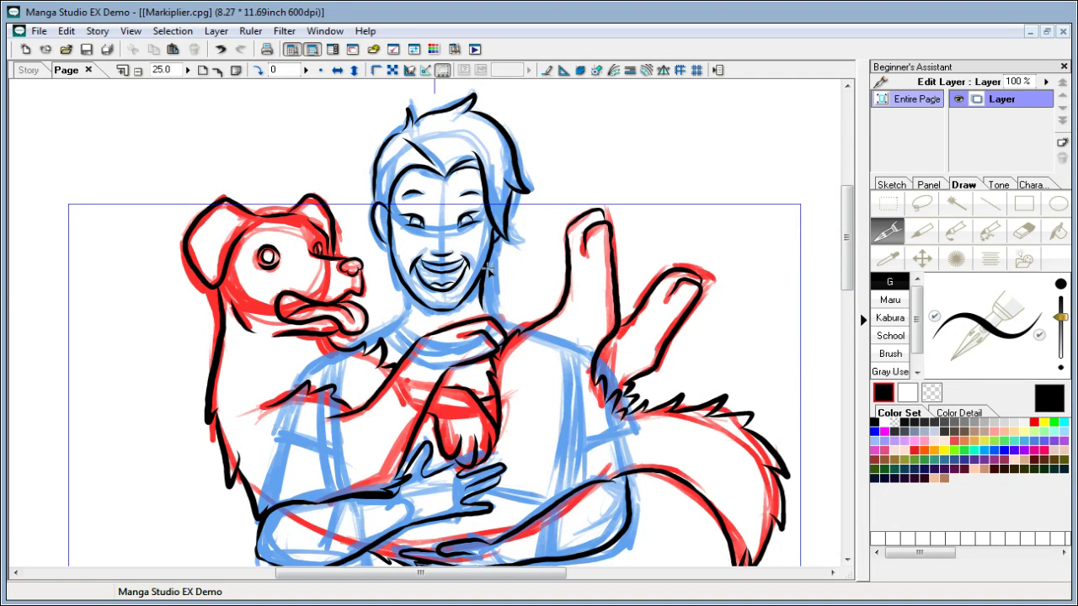
pyautogui.moveTo(488, 260); pyautogui.dragTo(499, 309)
pyautogui.moveTo(411, 278); pyautogui.dragTo(404, 322)
pyautogui.hotkey('ctrl', 'z')
pyautogui.moveTo(408, 278)
pyautogui.mouseDown()
pyautogui.moveTo(394, 328)
pyautogui.moveTo(364, 338)
pyautogui.moveTo(401, 335)
pyautogui.moveTo(405, 345)
pyautogui.mouseUp()
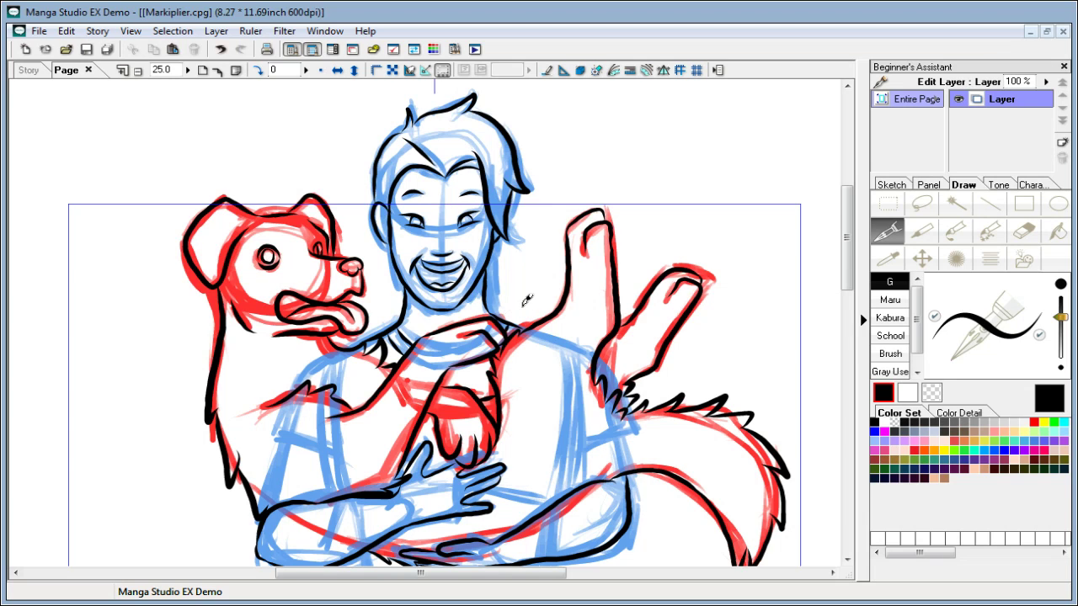
# Step: Ink the lower part of the man's shirt below his arms, with the sides, curved hem and fabric folds
pyautogui.scroll(1, 846, 253)
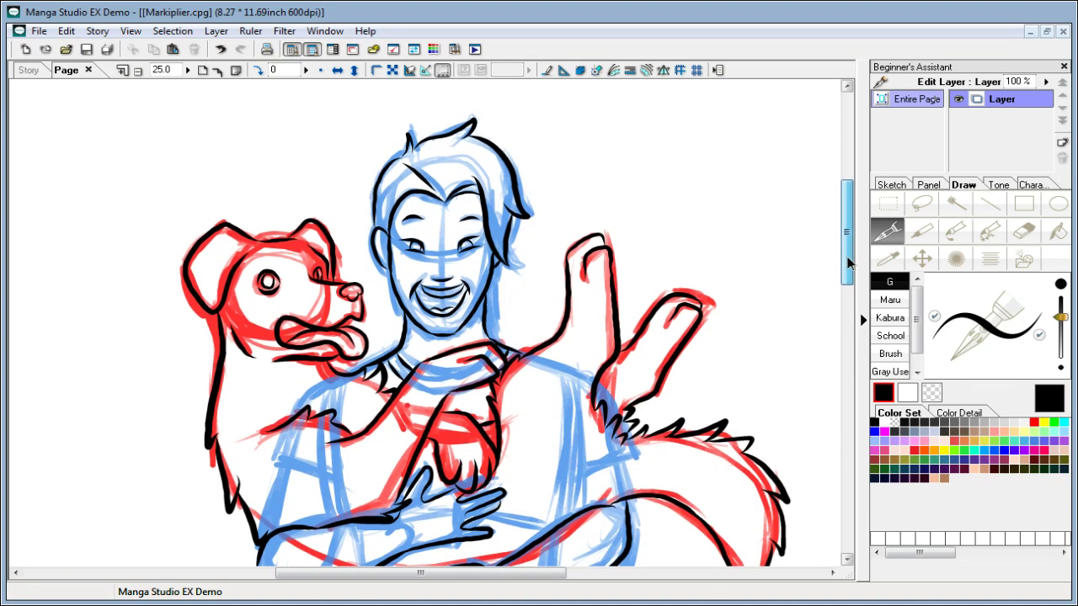
pyautogui.moveTo(849, 264)
pyautogui.mouseDown()
pyautogui.moveTo(848, 253)
pyautogui.moveTo(848, 264)
pyautogui.moveTo(862, 260)
pyautogui.mouseUp()
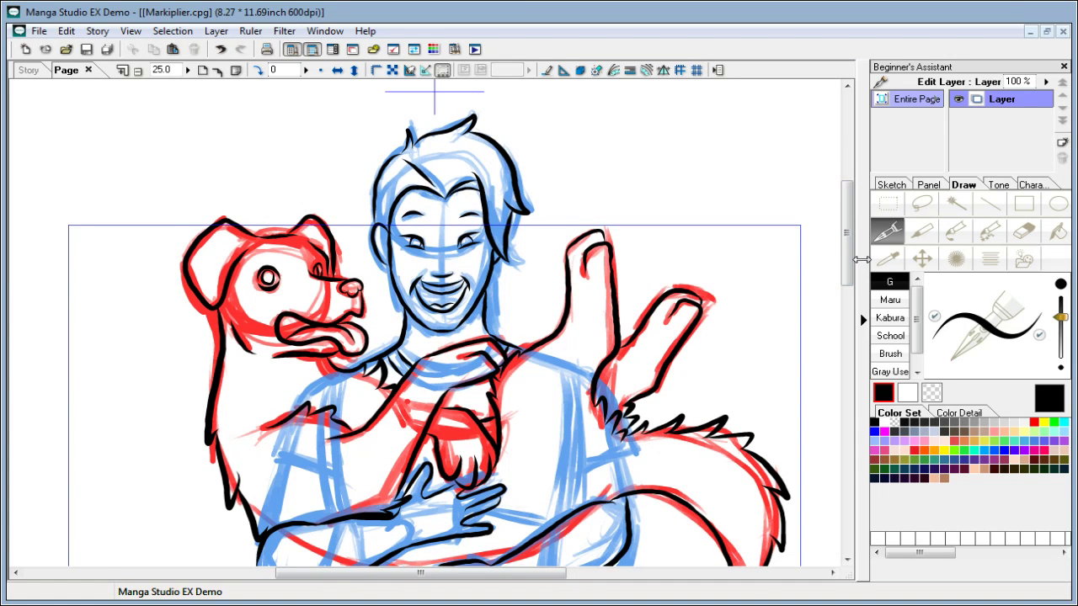
pyautogui.moveTo(847, 211)
pyautogui.mouseDown()
pyautogui.moveTo(847, 193)
pyautogui.moveTo(836, 281)
pyautogui.moveTo(833, 247)
pyautogui.mouseUp()
pyautogui.moveTo(368, 217)
pyautogui.mouseDown()
pyautogui.moveTo(367, 253)
pyautogui.moveTo(392, 241)
pyautogui.moveTo(367, 248)
pyautogui.moveTo(389, 273)
pyautogui.moveTo(354, 301)
pyautogui.moveTo(548, 293)
pyautogui.moveTo(566, 288)
pyautogui.moveTo(561, 281)
pyautogui.mouseUp()
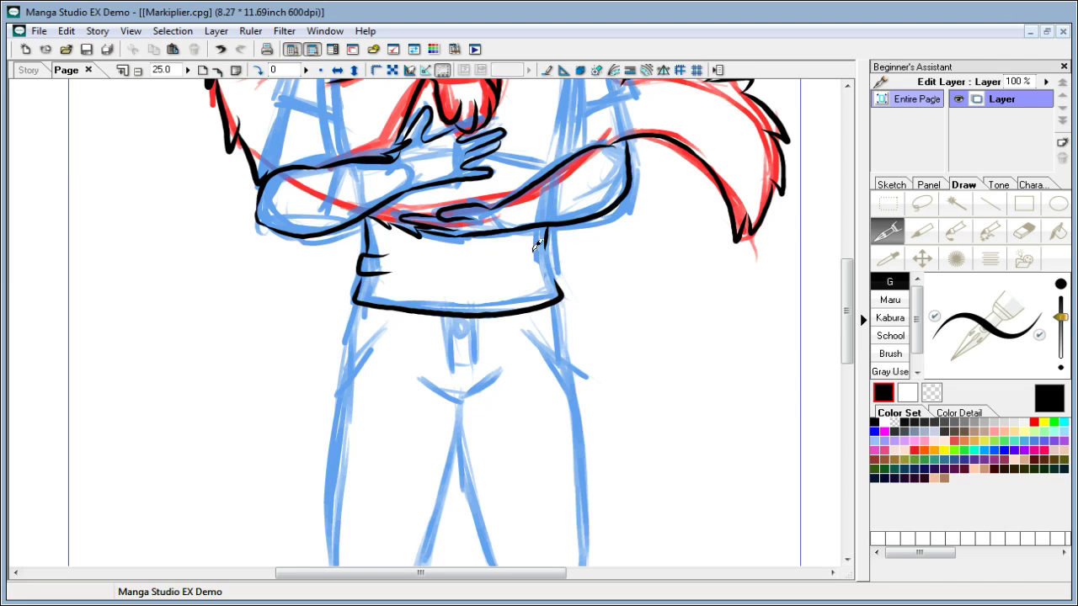
pyautogui.moveTo(517, 249)
pyautogui.mouseDown()
pyautogui.moveTo(552, 250)
pyautogui.moveTo(555, 266)
pyautogui.mouseUp()
pyautogui.moveTo(849, 288); pyautogui.dragTo(849, 302)
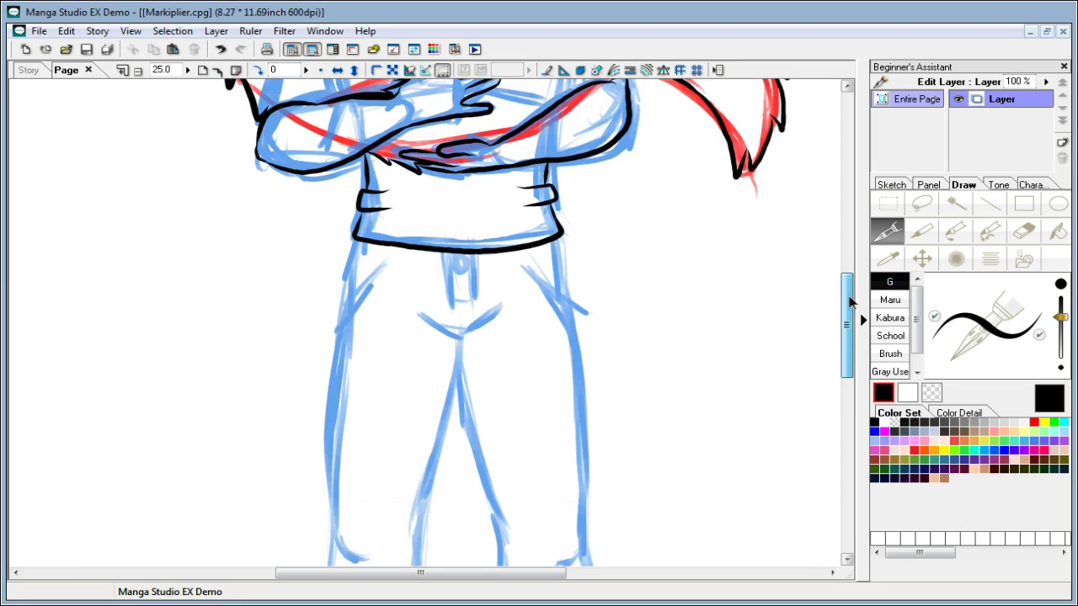
pyautogui.moveTo(405, 216); pyautogui.dragTo(510, 218)
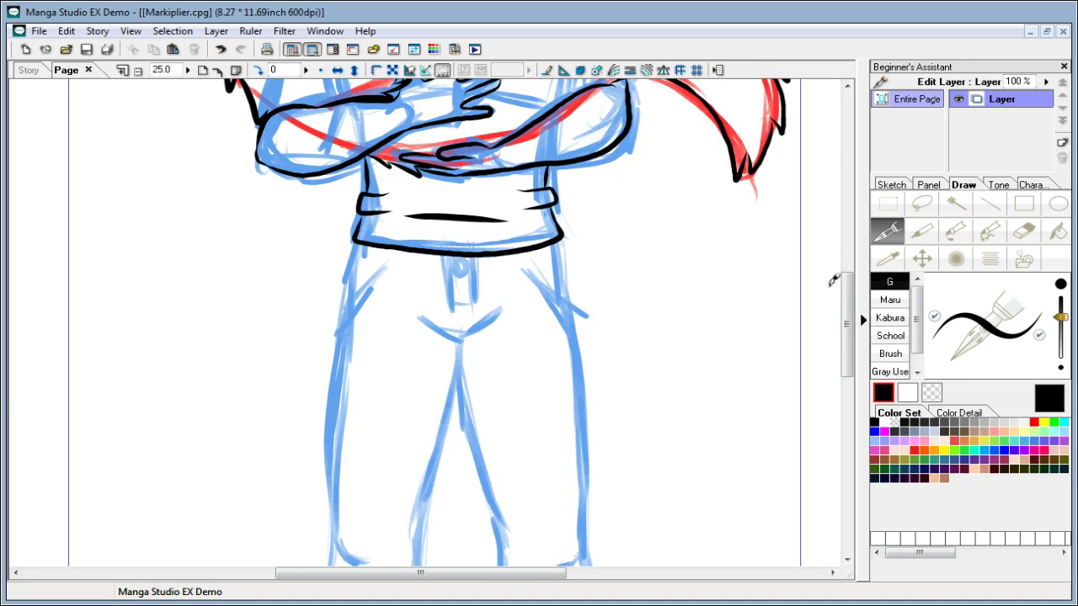
# Step: Ink the trouser fly below the shirt hem with a small round button
pyautogui.moveTo(847, 286); pyautogui.dragTo(867, 298)
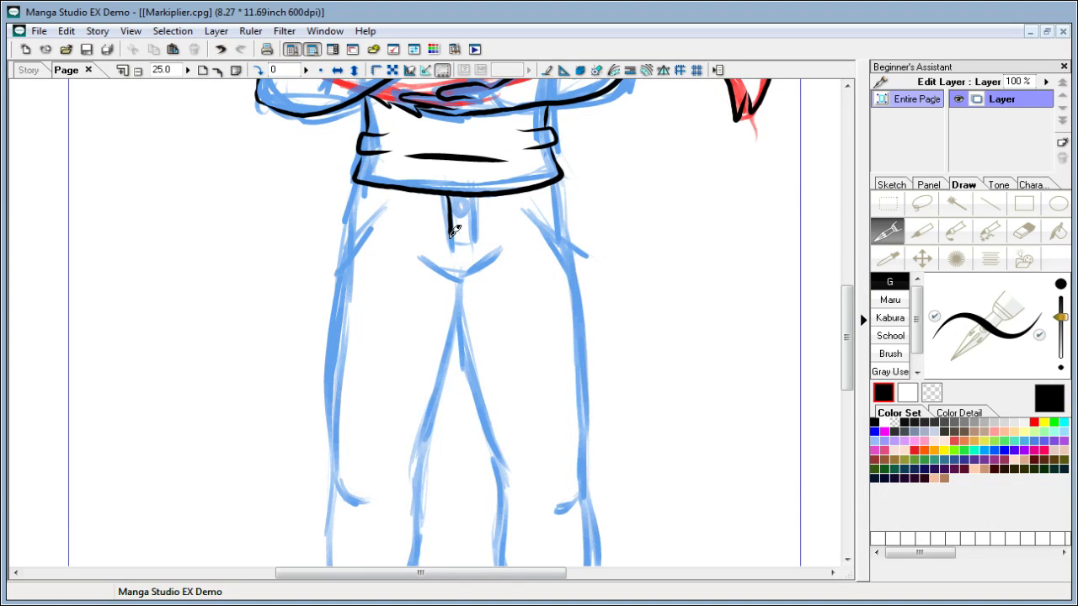
pyautogui.moveTo(477, 194)
pyautogui.mouseDown()
pyautogui.moveTo(477, 234)
pyautogui.moveTo(453, 247)
pyautogui.mouseUp()
pyautogui.moveTo(465, 202); pyautogui.dragTo(467, 202)
# Step: Ink the trousers' left hip with the slanted pocket line and the start of the outer thigh
pyautogui.moveTo(360, 175); pyautogui.dragTo(347, 249)
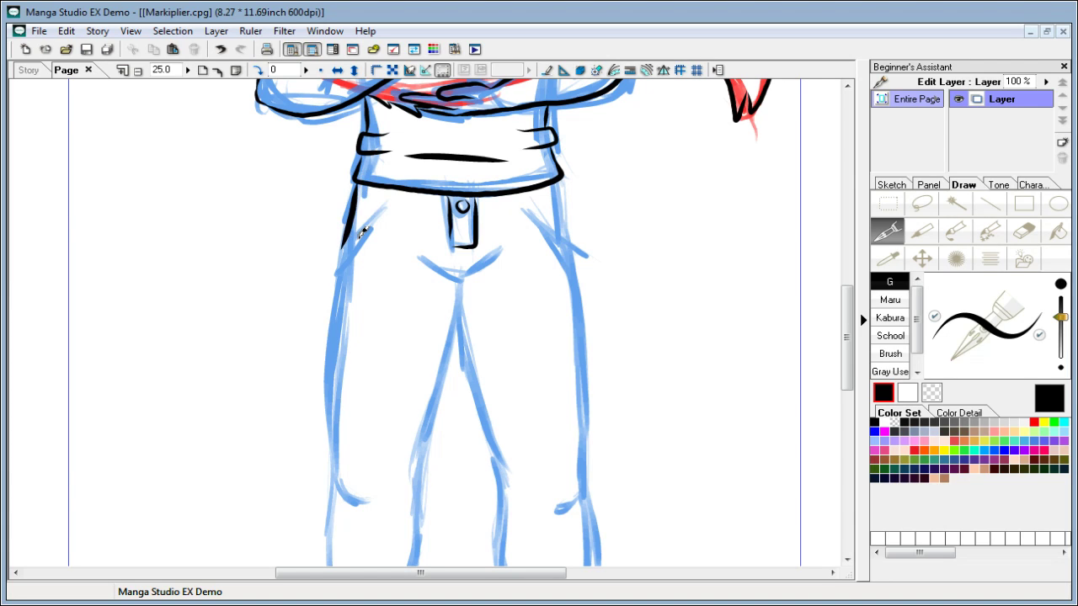
pyautogui.hotkey('ctrl', 'z')
pyautogui.moveTo(360, 194); pyautogui.dragTo(329, 313)
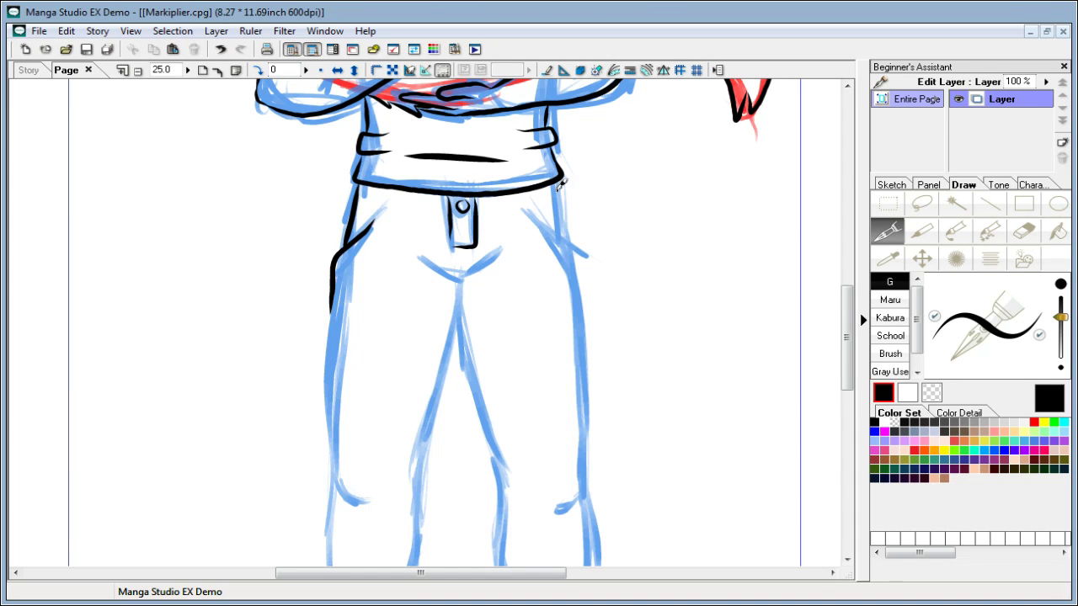
# Step: Ink the trousers' right hip with its slanted pocket line and the curved crotch fold below the fly
pyautogui.moveTo(556, 173); pyautogui.dragTo(574, 303)
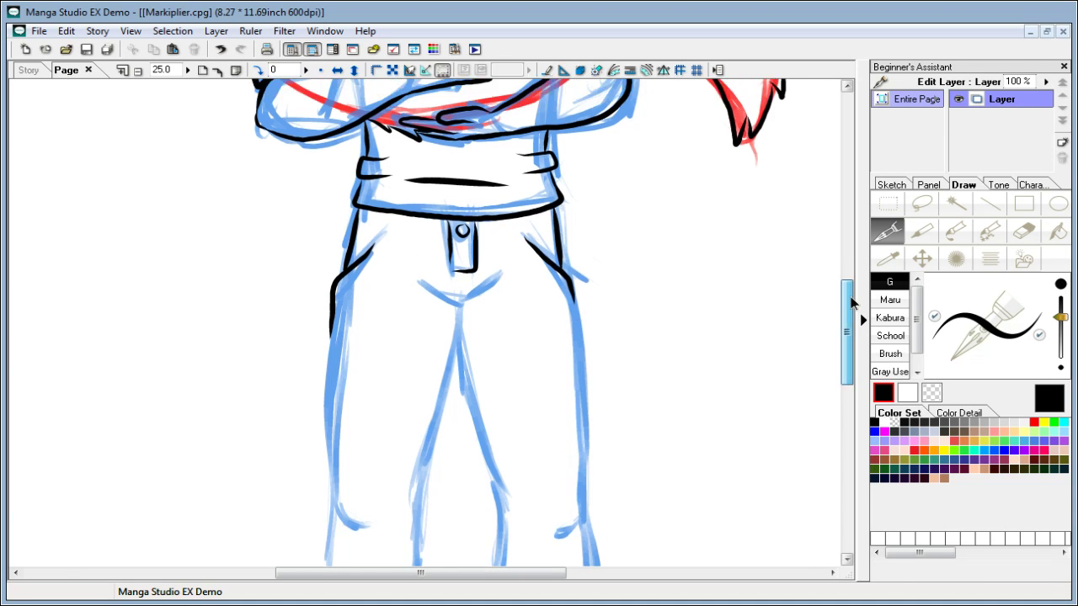
pyautogui.scroll(-2, 847, 337)
pyautogui.moveTo(420, 211)
pyautogui.mouseDown()
pyautogui.moveTo(446, 221)
pyautogui.moveTo(508, 202)
pyautogui.mouseUp()
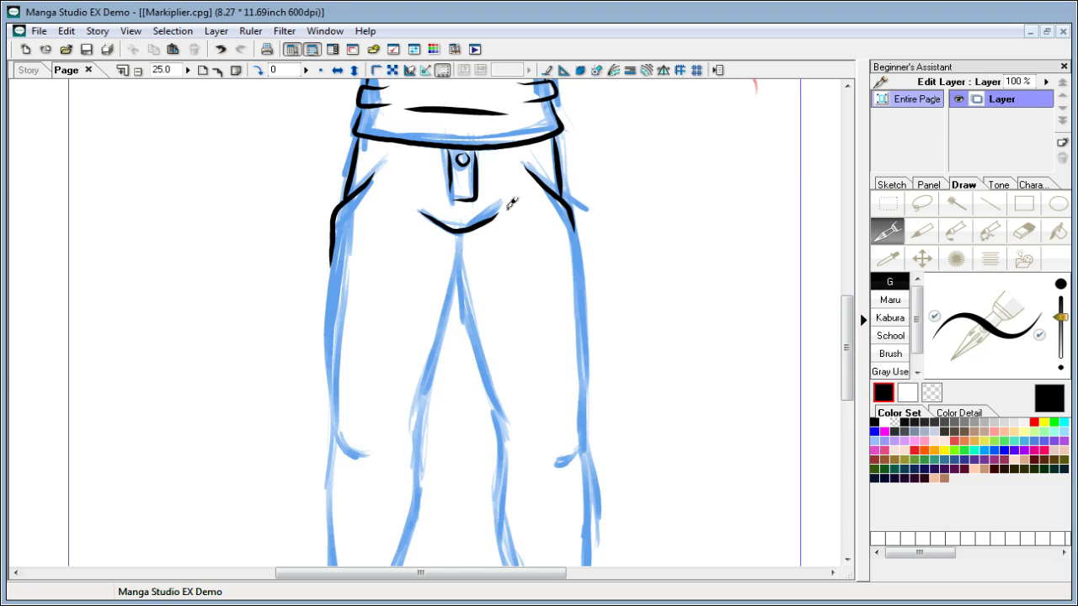
pyautogui.hotkey('ctrl', 'z')
pyautogui.moveTo(419, 210)
pyautogui.mouseDown()
pyautogui.moveTo(478, 219)
pyautogui.moveTo(503, 204)
pyautogui.mouseUp()
# Step: Ink the left trouser leg down to the ankle, with the inner and outer outlines and the knee folds
pyautogui.moveTo(849, 312)
pyautogui.mouseDown()
pyautogui.moveTo(849, 229)
pyautogui.moveTo(866, 205)
pyautogui.moveTo(850, 244)
pyautogui.moveTo(850, 314)
pyautogui.moveTo(847, 252)
pyautogui.moveTo(852, 324)
pyautogui.mouseUp()
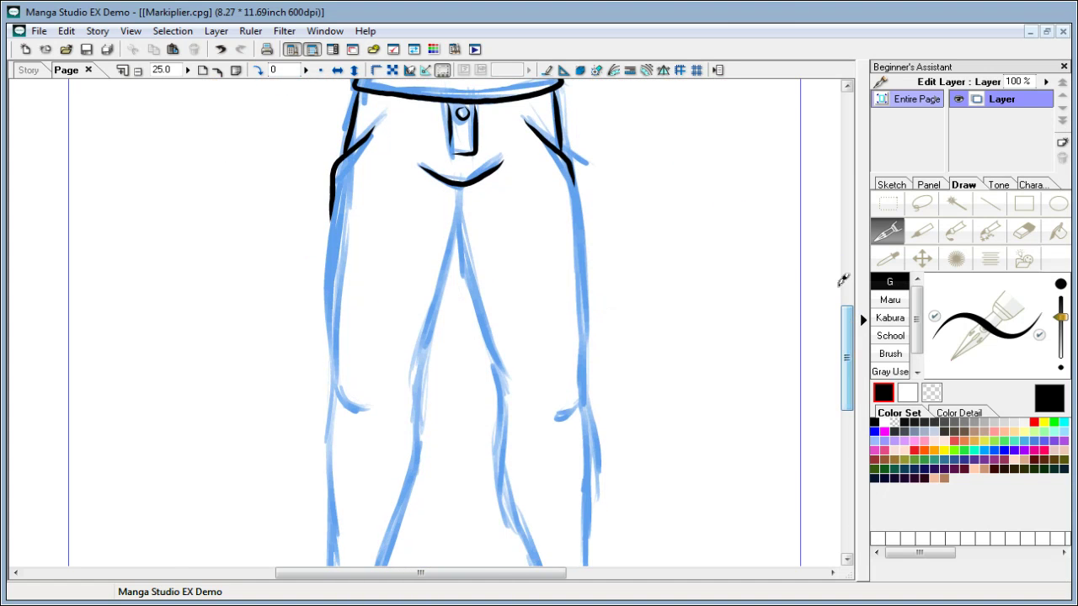
pyautogui.click(137, 70)
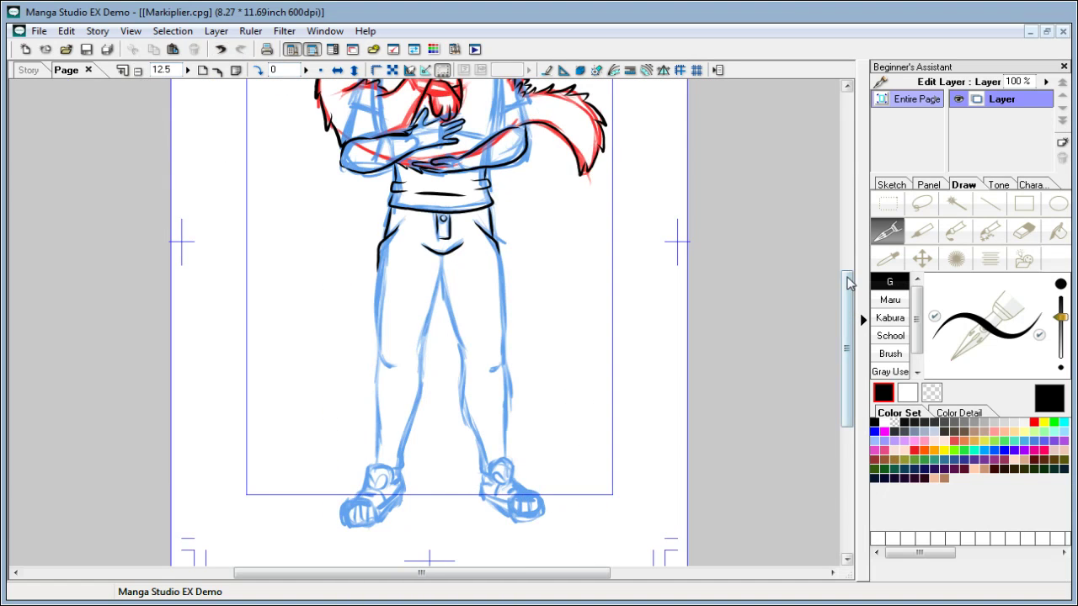
pyautogui.moveTo(848, 281); pyautogui.dragTo(848, 301)
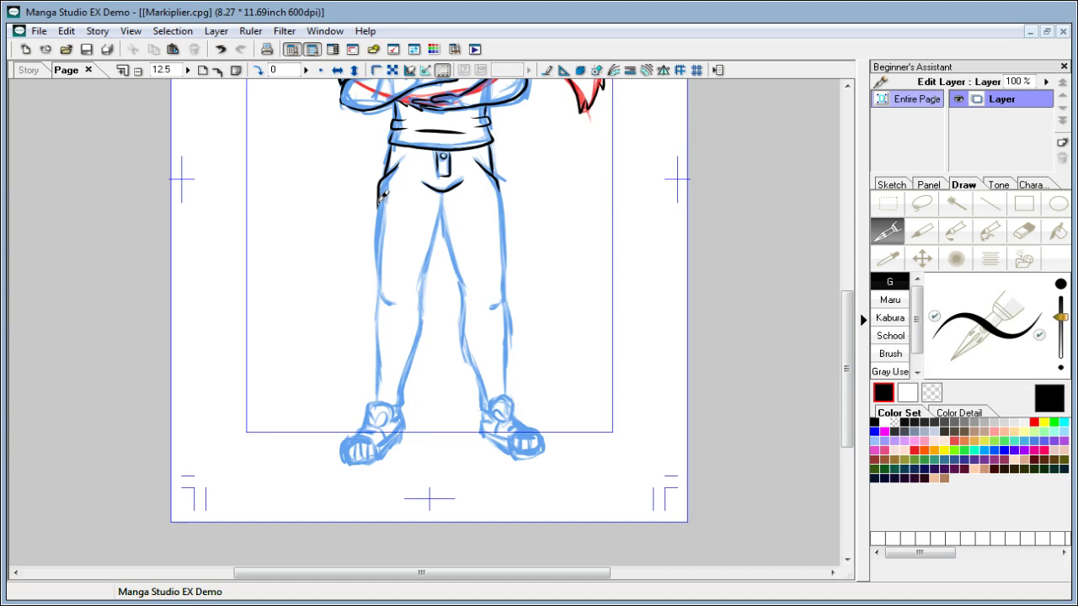
pyautogui.moveTo(383, 202); pyautogui.dragTo(377, 268)
pyautogui.hotkey('ctrl', 'z')
pyautogui.moveTo(380, 197); pyautogui.dragTo(375, 291)
pyautogui.moveTo(444, 184); pyautogui.dragTo(421, 290)
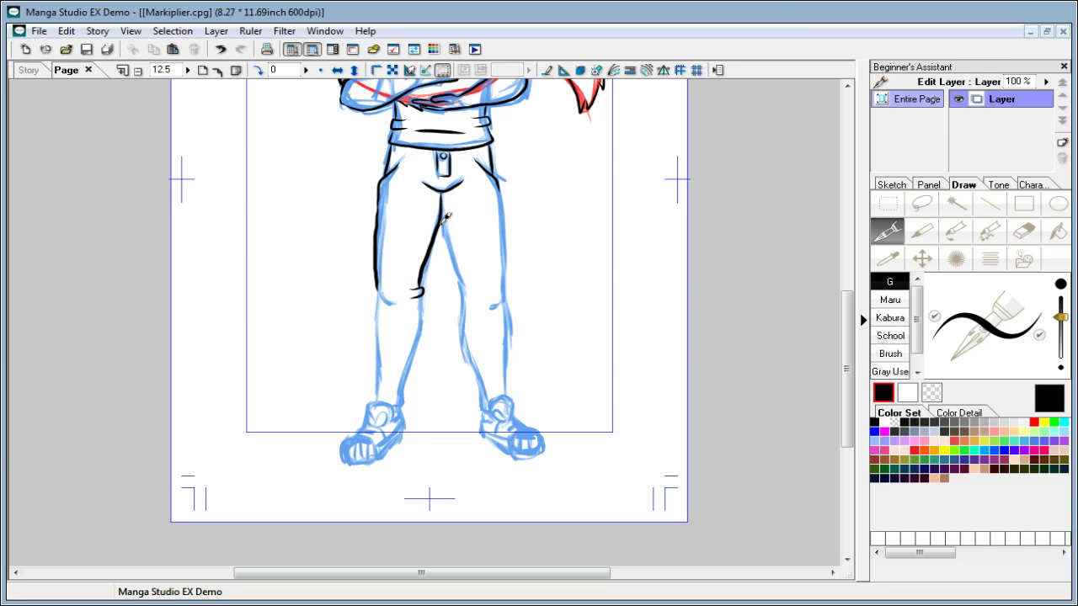
pyautogui.hotkey('ctrl', 'z')
pyautogui.hotkey('ctrl', 'z')
pyautogui.moveTo(448, 184); pyautogui.dragTo(417, 287)
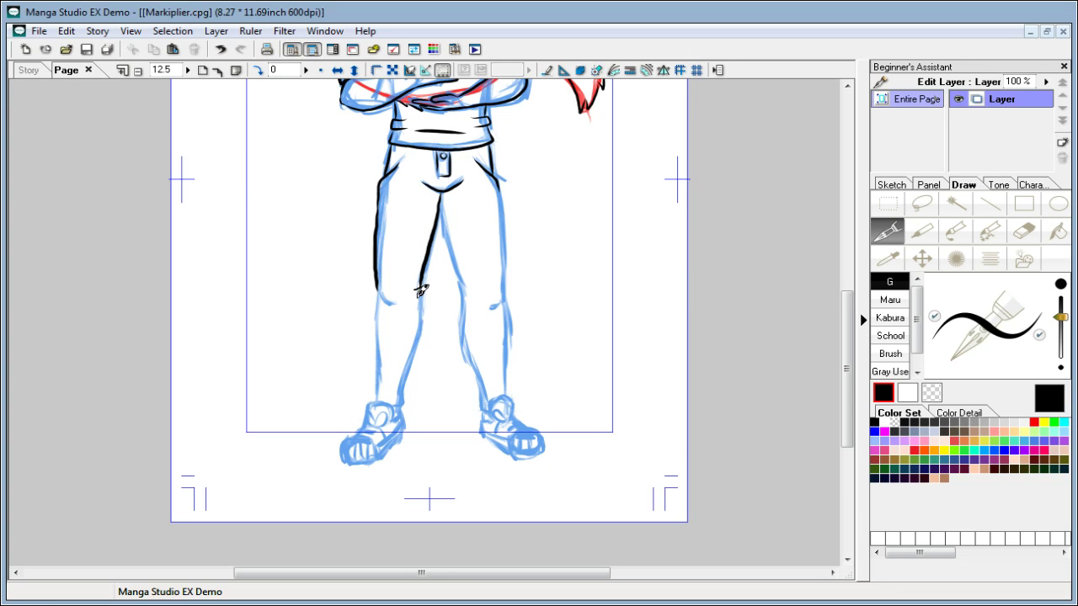
pyautogui.moveTo(377, 285)
pyautogui.mouseDown()
pyautogui.moveTo(423, 291)
pyautogui.moveTo(378, 340)
pyautogui.moveTo(378, 401)
pyautogui.mouseUp()
pyautogui.moveTo(421, 290); pyautogui.dragTo(406, 397)
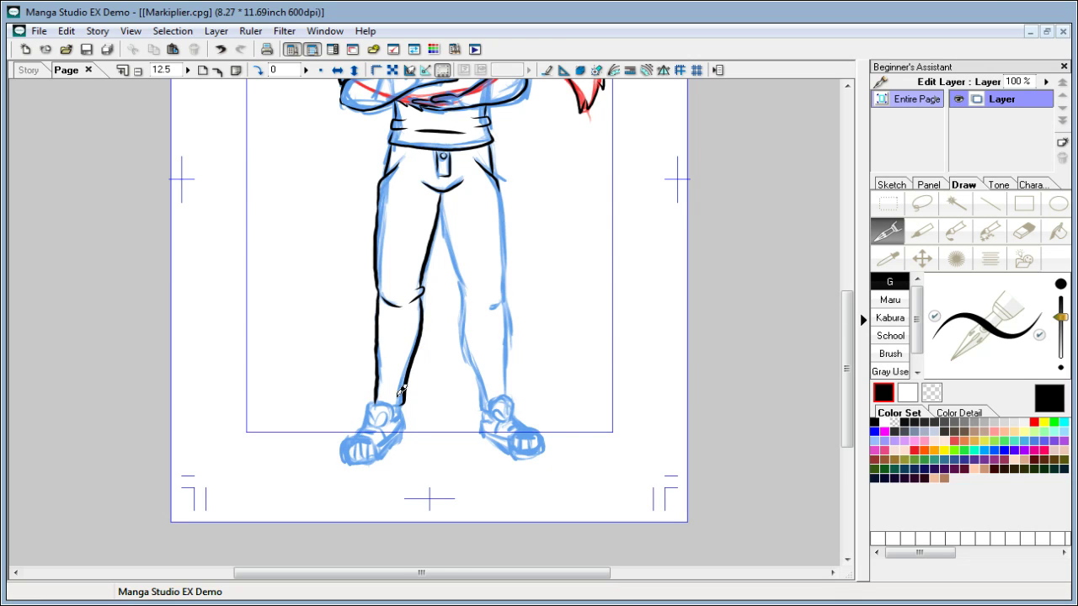
# Step: Ink the right trouser leg from crotch and hip down to the ankle, including the knee folds
pyautogui.moveTo(444, 195)
pyautogui.mouseDown()
pyautogui.moveTo(461, 291)
pyautogui.moveTo(475, 300)
pyautogui.moveTo(462, 297)
pyautogui.moveTo(484, 406)
pyautogui.mouseUp()
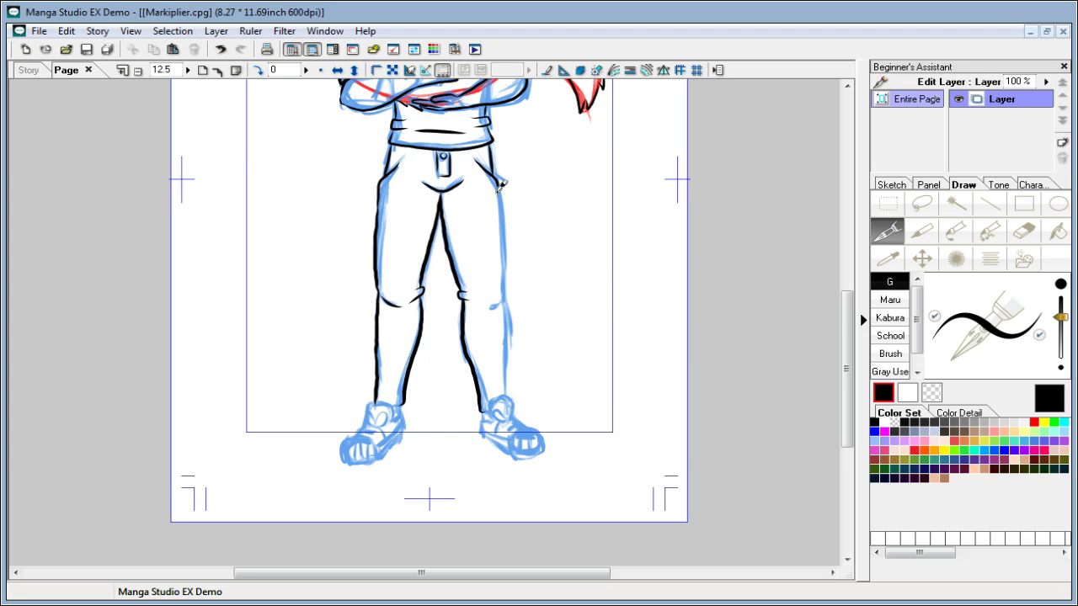
pyautogui.moveTo(503, 181)
pyautogui.mouseDown()
pyautogui.moveTo(509, 290)
pyautogui.moveTo(497, 305)
pyautogui.mouseUp()
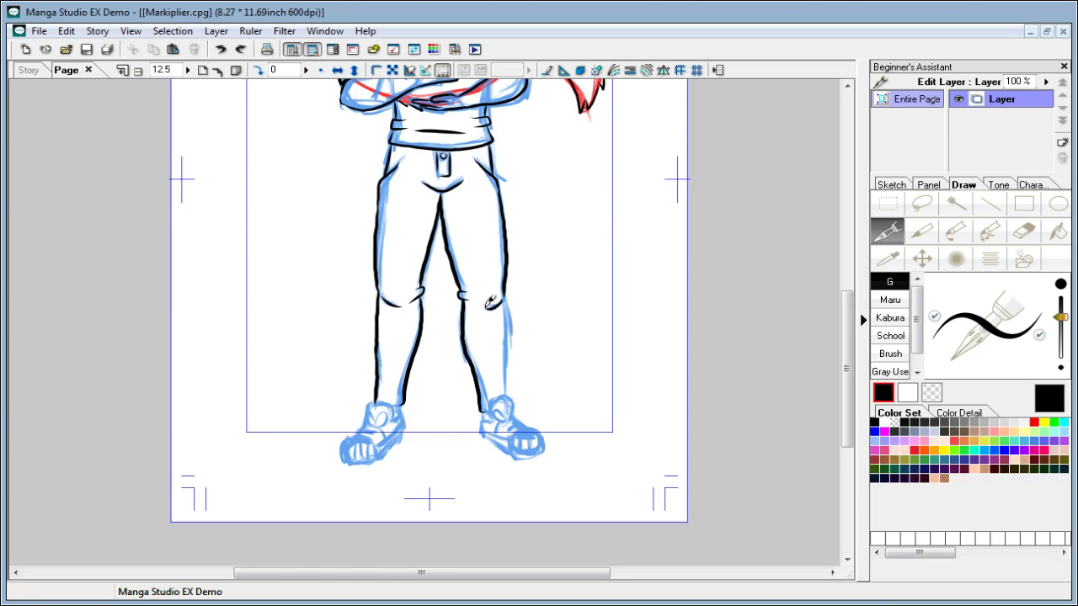
pyautogui.moveTo(508, 295); pyautogui.dragTo(508, 389)
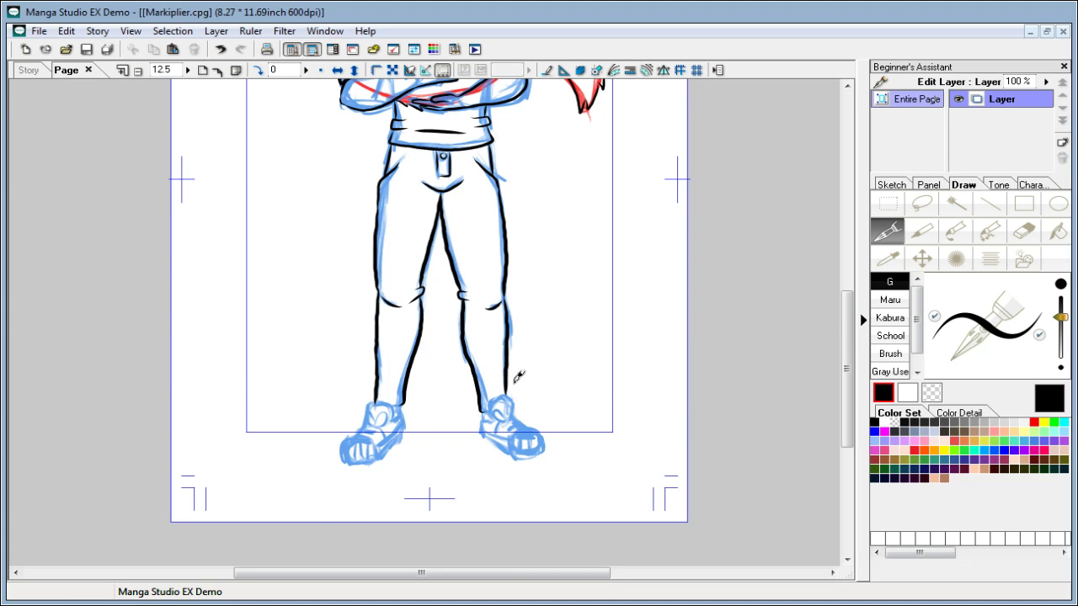
# Step: Ink the outline of the right shoe with its tongue, rounded toe cap, heel and sole
pyautogui.click(122, 71)
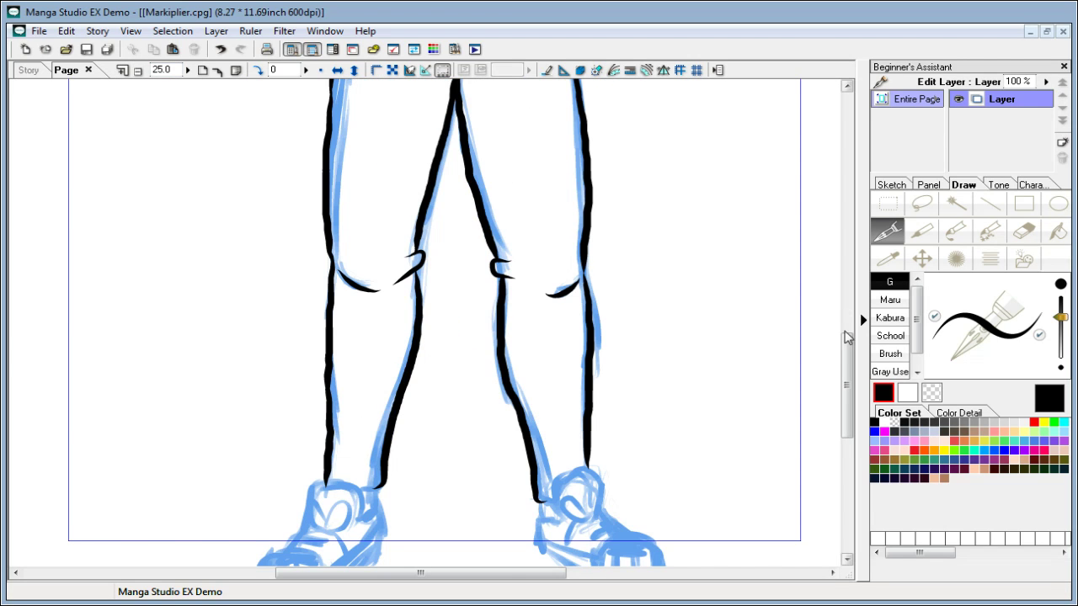
pyautogui.moveTo(847, 336); pyautogui.dragTo(857, 368)
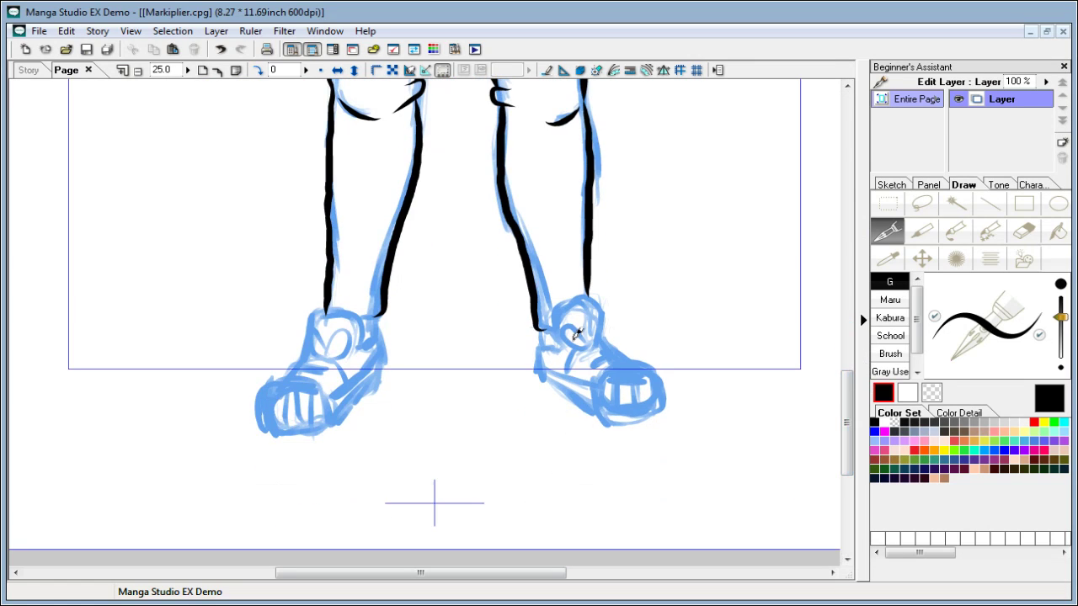
pyautogui.moveTo(566, 336)
pyautogui.mouseDown()
pyautogui.moveTo(552, 319)
pyautogui.moveTo(581, 296)
pyautogui.moveTo(606, 310)
pyautogui.moveTo(603, 338)
pyautogui.moveTo(629, 366)
pyautogui.mouseUp()
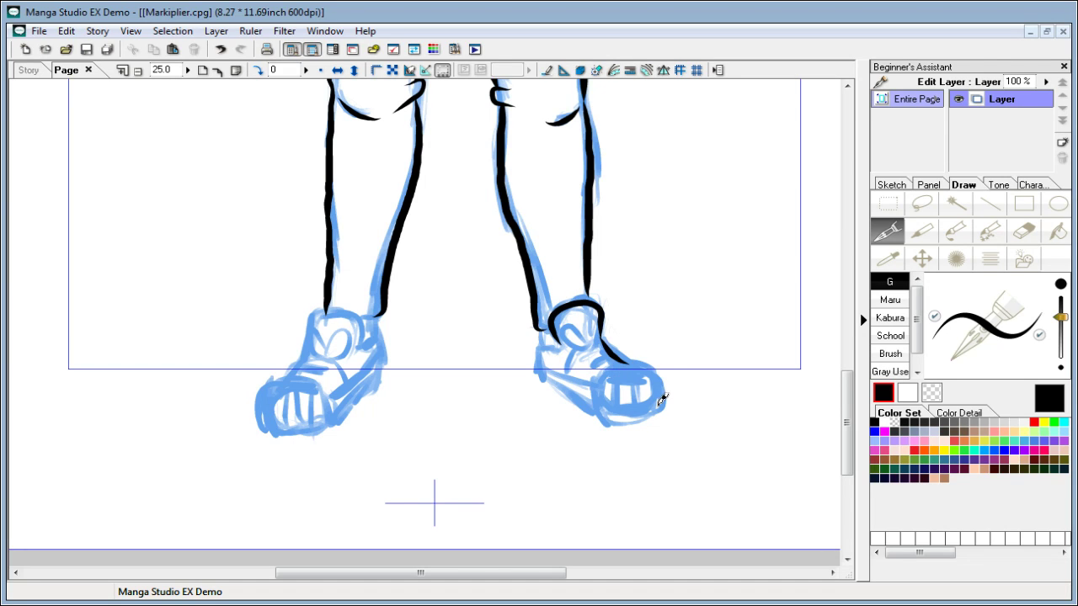
pyautogui.moveTo(661, 404)
pyautogui.mouseDown()
pyautogui.moveTo(656, 370)
pyautogui.moveTo(597, 375)
pyautogui.moveTo(598, 409)
pyautogui.moveTo(633, 417)
pyautogui.moveTo(658, 401)
pyautogui.moveTo(665, 371)
pyautogui.mouseUp()
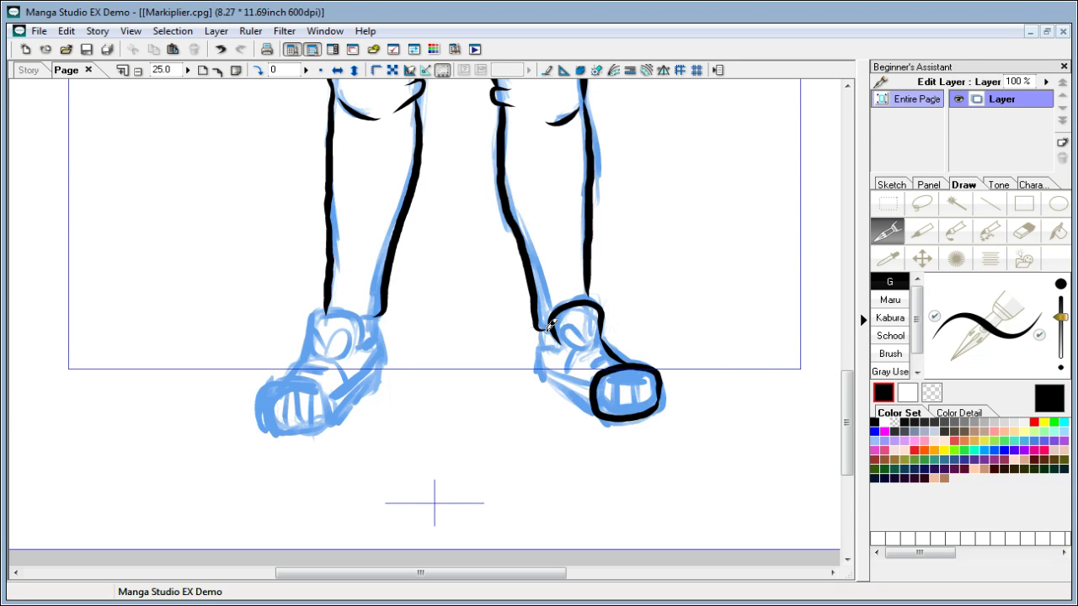
pyautogui.moveTo(542, 330)
pyautogui.mouseDown()
pyautogui.moveTo(554, 382)
pyautogui.moveTo(591, 413)
pyautogui.mouseUp()
pyautogui.moveTo(542, 358); pyautogui.dragTo(615, 413)
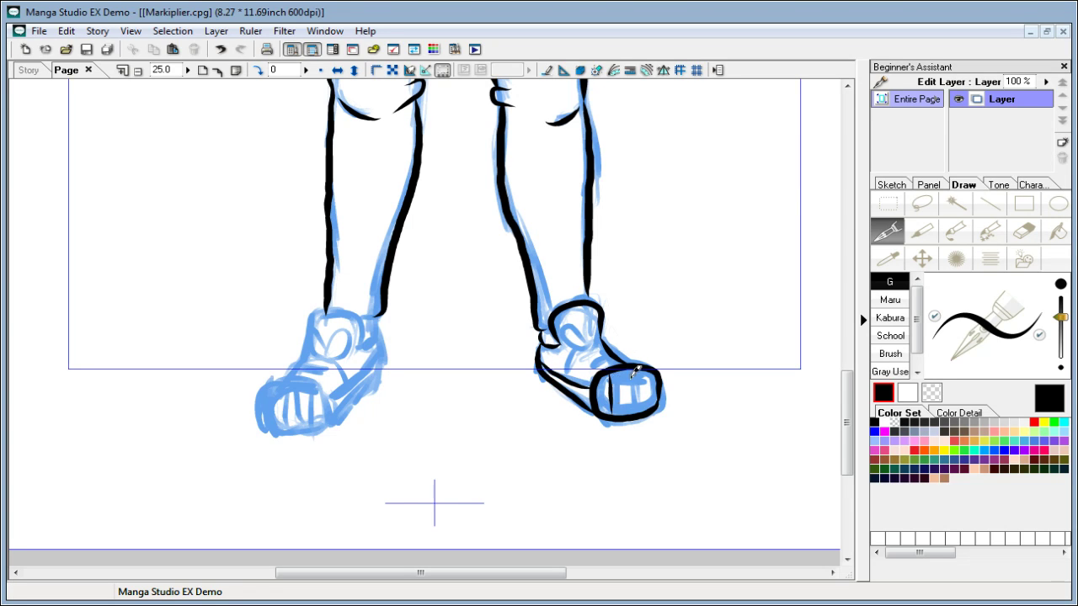
# Step: Ink the right shoe's details with toe cap stripes, short sole marks, laces and the lace bow
pyautogui.moveTo(633, 367); pyautogui.dragTo(633, 415)
pyautogui.moveTo(654, 364); pyautogui.dragTo(650, 411)
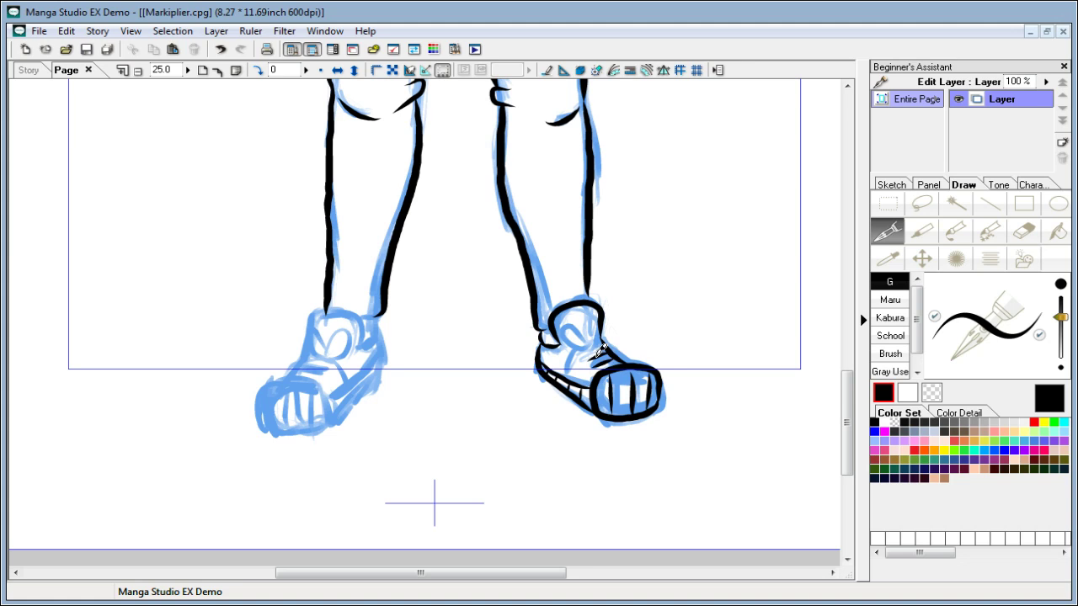
pyautogui.moveTo(603, 347)
pyautogui.mouseDown()
pyautogui.moveTo(585, 355)
pyautogui.moveTo(576, 343)
pyautogui.moveTo(589, 360)
pyautogui.mouseUp()
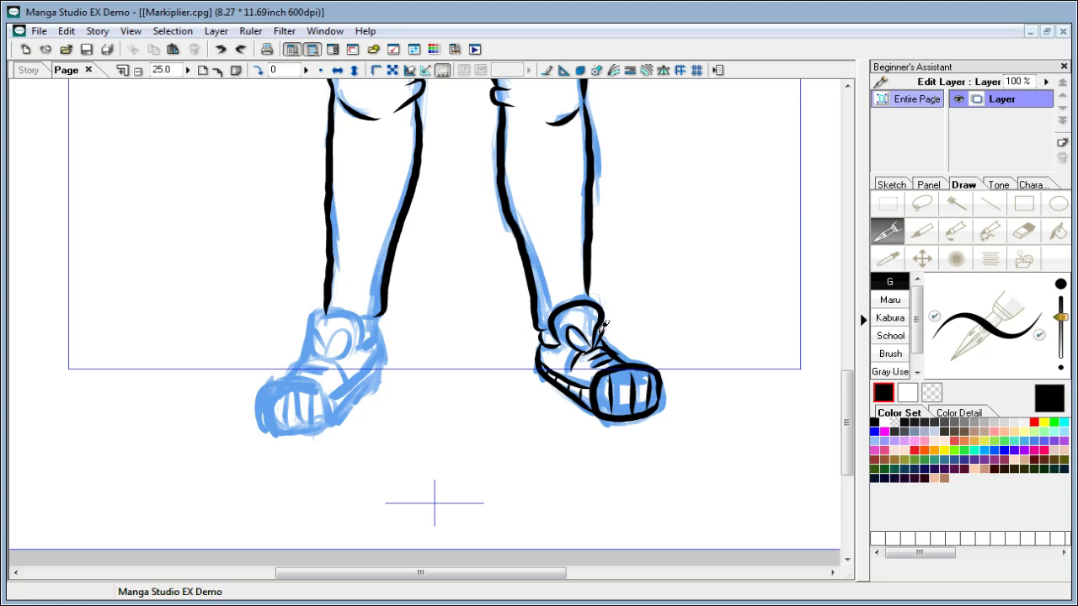
pyautogui.moveTo(574, 338); pyautogui.dragTo(589, 335)
# Step: Ink the outline of the left shoe with its tongue, rounded toe cap, heel and sole
pyautogui.moveTo(366, 337)
pyautogui.mouseDown()
pyautogui.moveTo(357, 310)
pyautogui.moveTo(322, 312)
pyautogui.moveTo(309, 320)
pyautogui.moveTo(302, 377)
pyautogui.mouseUp()
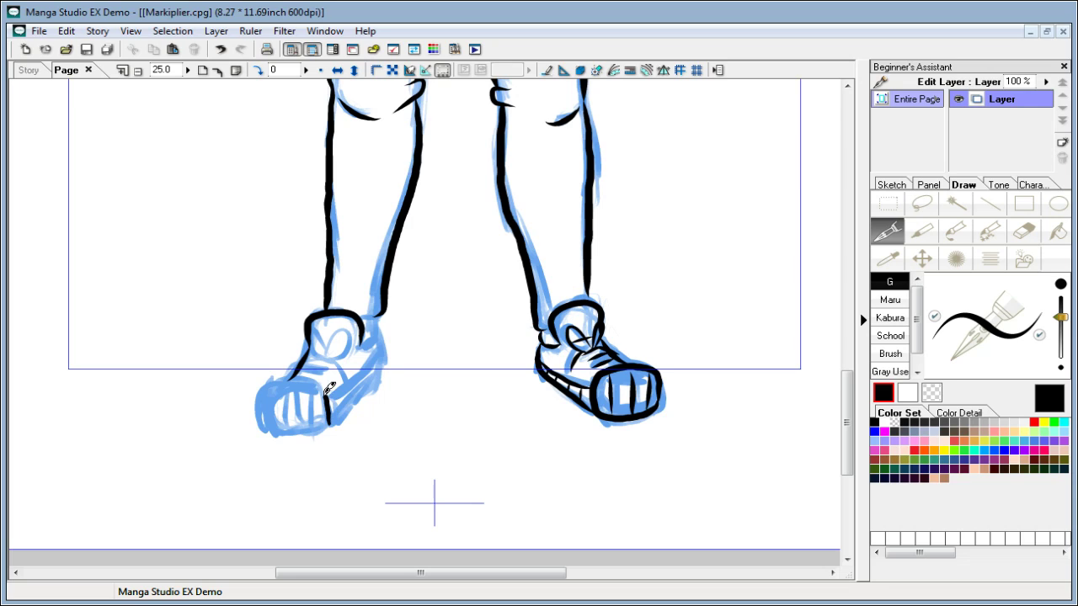
pyautogui.moveTo(332, 393)
pyautogui.mouseDown()
pyautogui.moveTo(302, 383)
pyautogui.moveTo(261, 402)
pyautogui.moveTo(291, 426)
pyautogui.moveTo(328, 423)
pyautogui.mouseUp()
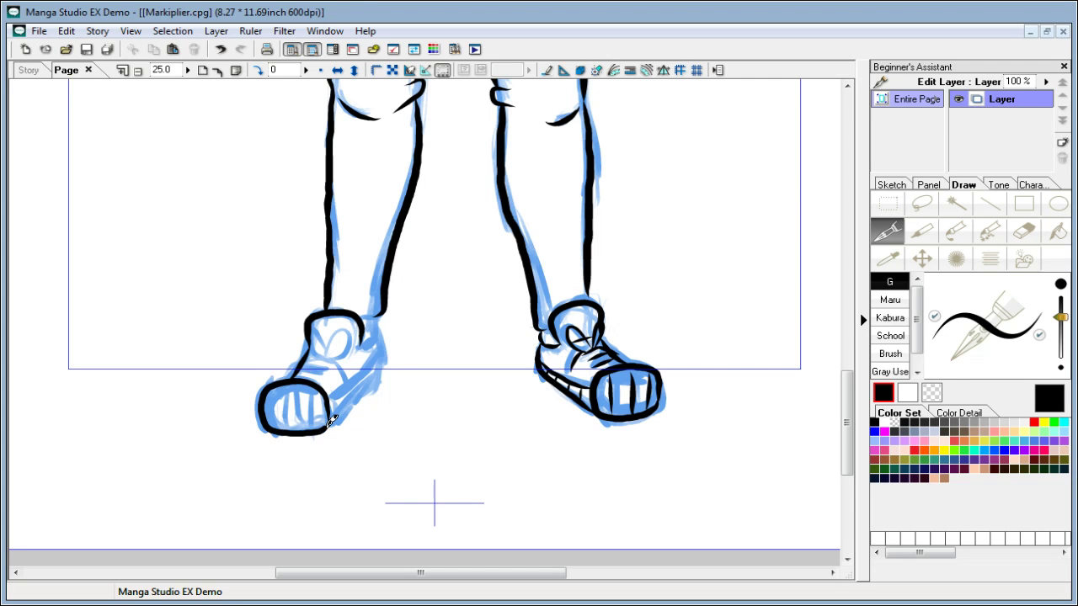
pyautogui.moveTo(383, 310); pyautogui.dragTo(361, 317)
pyautogui.moveTo(380, 310); pyautogui.dragTo(388, 332)
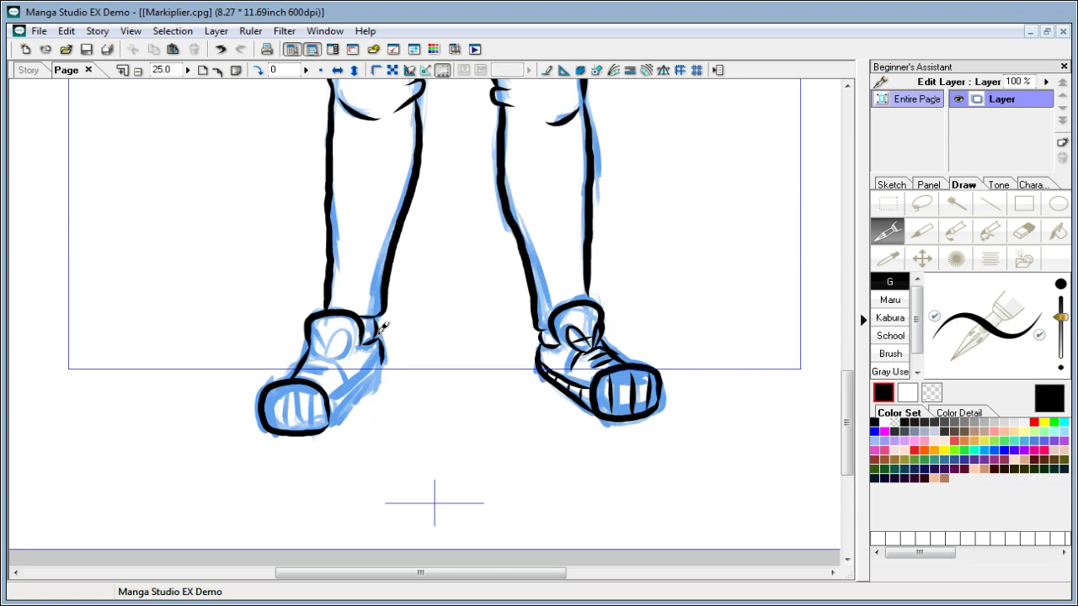
pyautogui.hotkey('ctrl', 'z')
pyautogui.moveTo(381, 369)
pyautogui.mouseDown()
pyautogui.moveTo(349, 402)
pyautogui.moveTo(339, 394)
pyautogui.mouseUp()
pyautogui.hotkey('ctrl', 'z')
pyautogui.moveTo(379, 370)
pyautogui.mouseDown()
pyautogui.moveTo(330, 422)
pyautogui.moveTo(380, 360)
pyautogui.mouseUp()
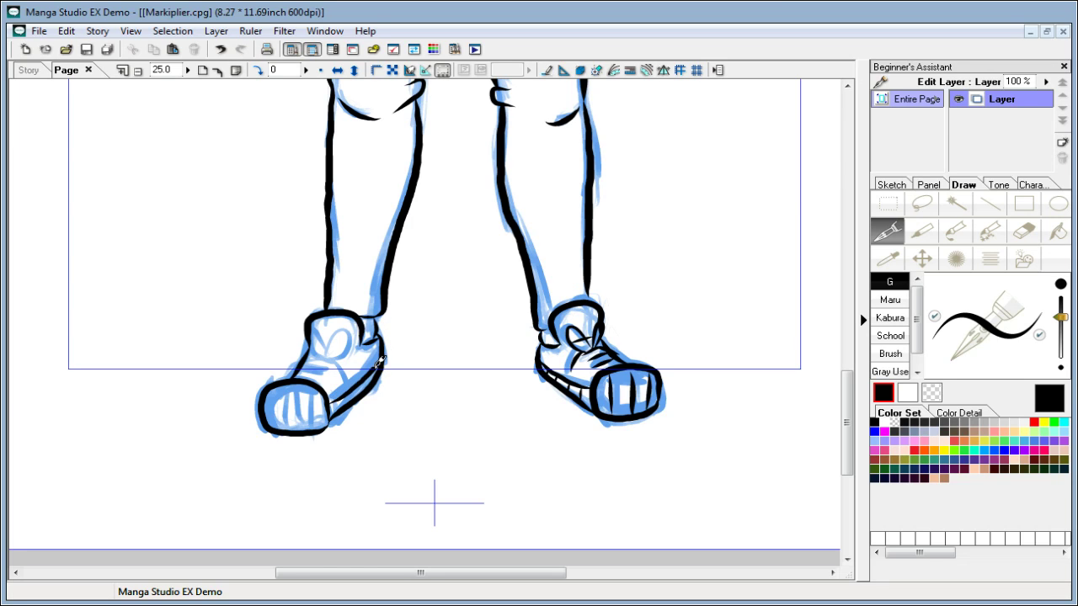
# Step: Ink the left shoe's details with toe cap stripes, short sole marks, laces and the lace bow
pyautogui.moveTo(278, 389)
pyautogui.mouseDown()
pyautogui.moveTo(274, 427)
pyautogui.moveTo(293, 428)
pyautogui.mouseUp()
pyautogui.moveTo(315, 384)
pyautogui.mouseDown()
pyautogui.moveTo(312, 421)
pyautogui.moveTo(392, 358)
pyautogui.mouseUp()
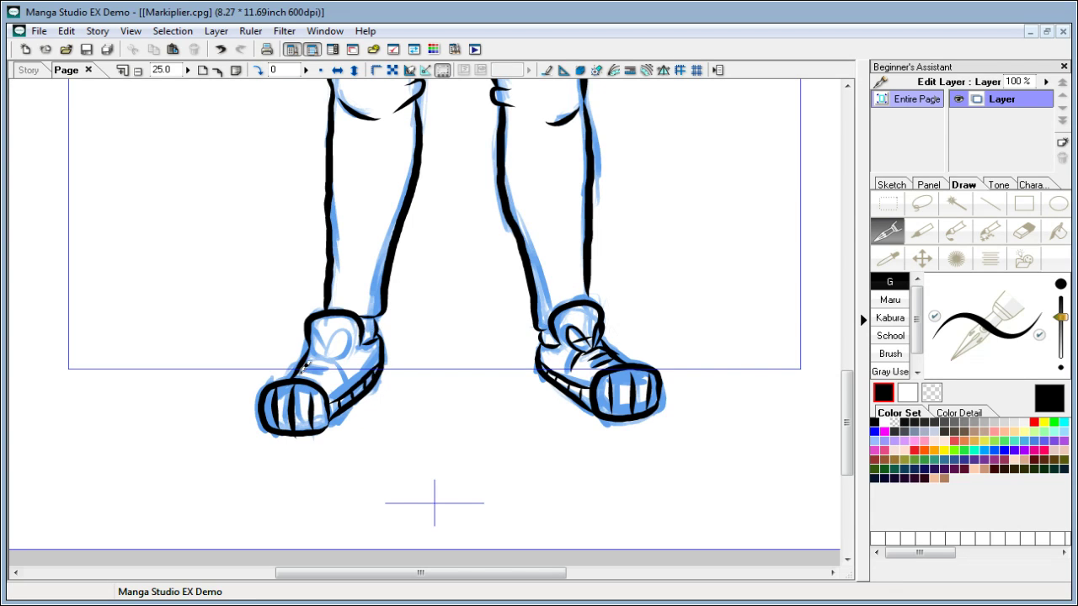
pyautogui.moveTo(299, 377)
pyautogui.mouseDown()
pyautogui.moveTo(324, 373)
pyautogui.moveTo(345, 327)
pyautogui.moveTo(332, 350)
pyautogui.moveTo(318, 335)
pyautogui.moveTo(343, 372)
pyautogui.mouseUp()
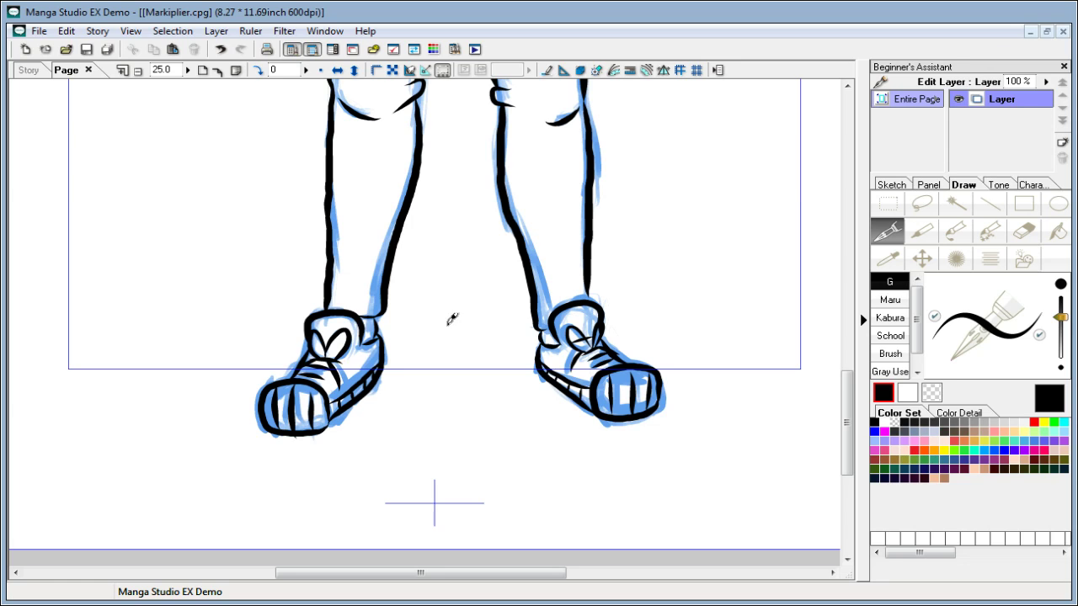
pyautogui.moveTo(849, 404); pyautogui.dragTo(853, 381)
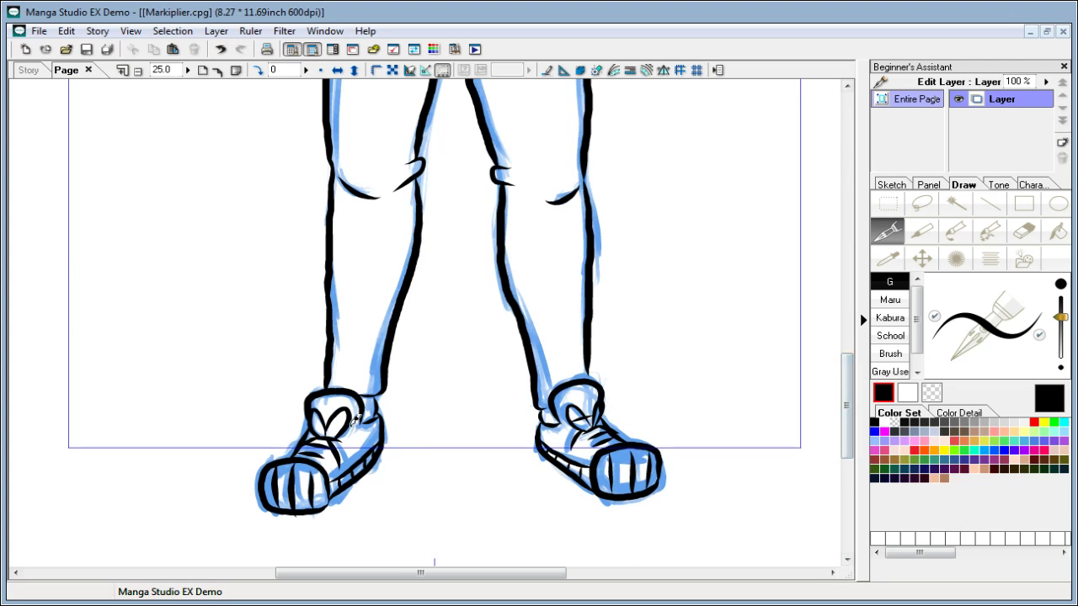
pyautogui.moveTo(318, 418); pyautogui.dragTo(327, 427)
# Step: Hide the Markiplier and Chica sketch layers and check the black line art across the whole page
pyautogui.moveTo(848, 372); pyautogui.dragTo(850, 354)
pyautogui.moveTo(852, 338)
pyautogui.mouseDown()
pyautogui.moveTo(849, 217)
pyautogui.moveTo(865, 207)
pyautogui.mouseUp()
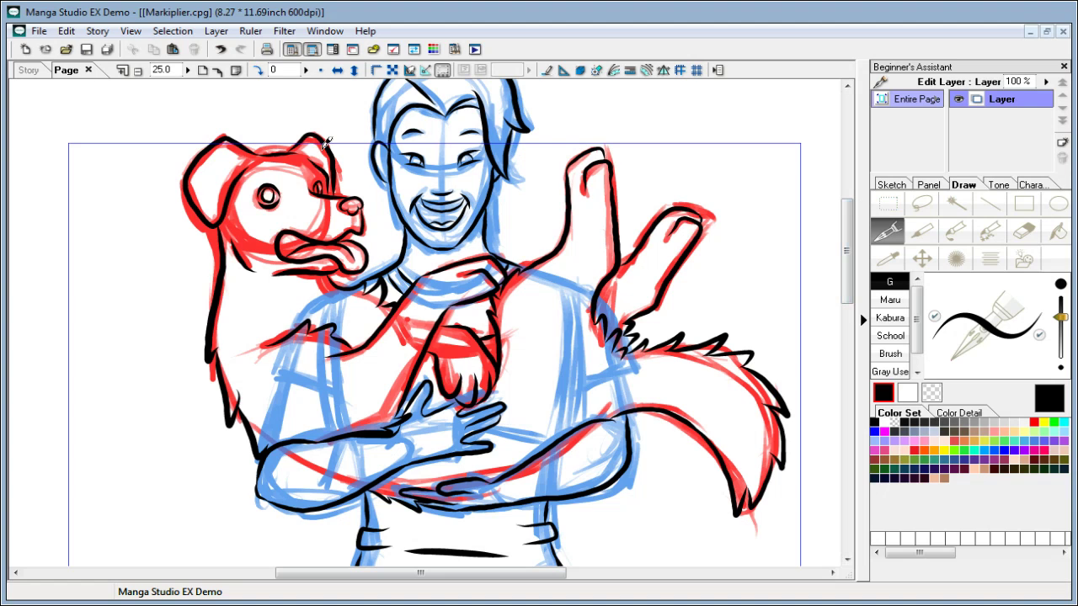
pyautogui.click(138, 71)
pyautogui.click(891, 184)
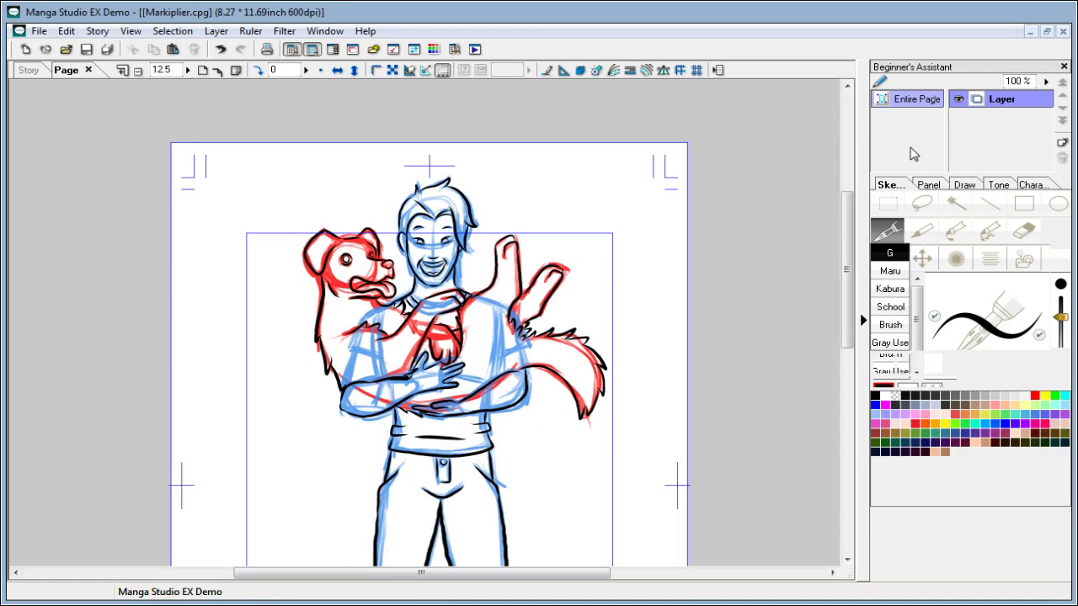
pyautogui.doubleClick(913, 154)
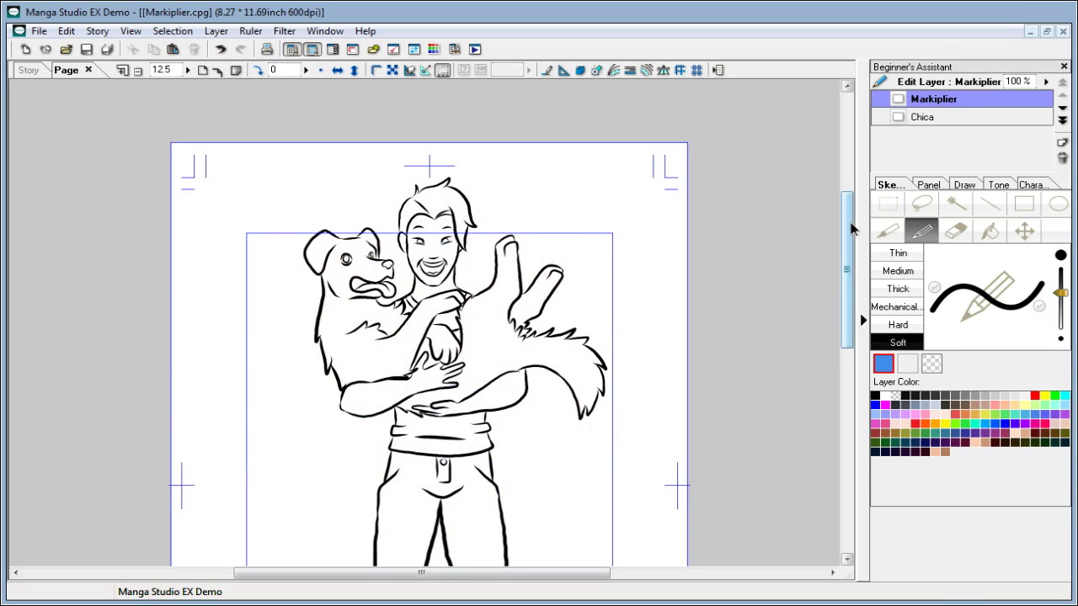
pyautogui.moveTo(851, 228); pyautogui.dragTo(847, 255)
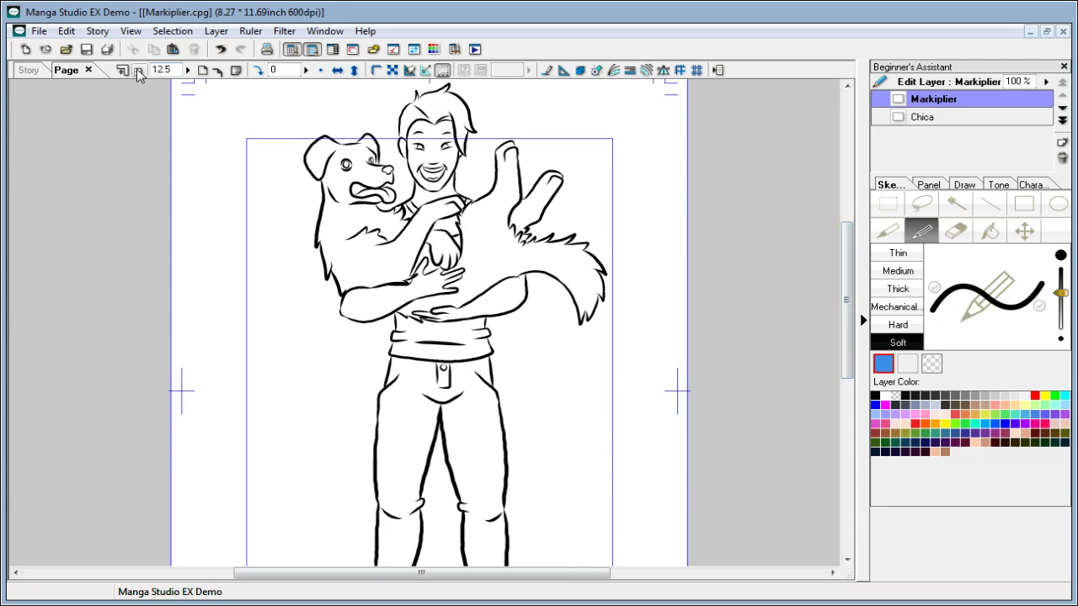
pyautogui.click(138, 71)
pyautogui.moveTo(847, 253); pyautogui.dragTo(844, 268)
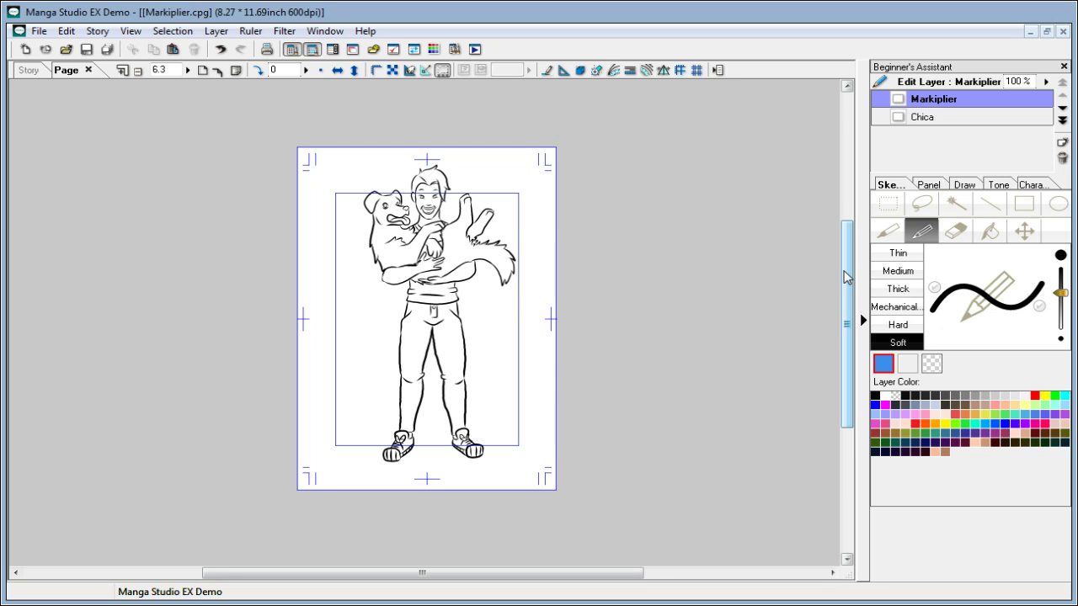
# Step: Add a colour drawing layer named Colour and place it beneath the line art layer
pyautogui.click(964, 184)
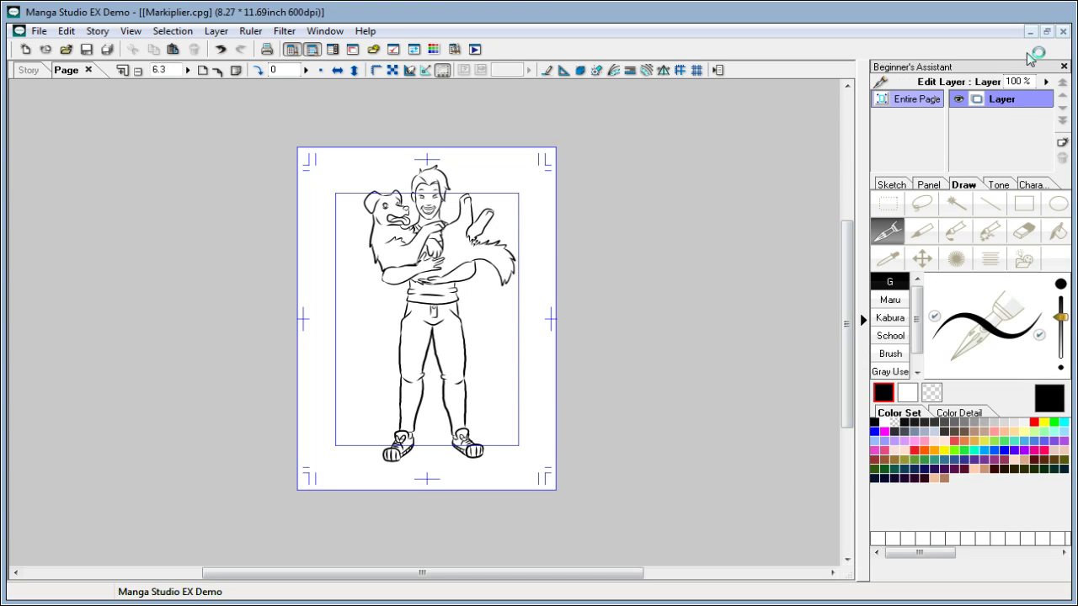
pyautogui.click(1062, 145)
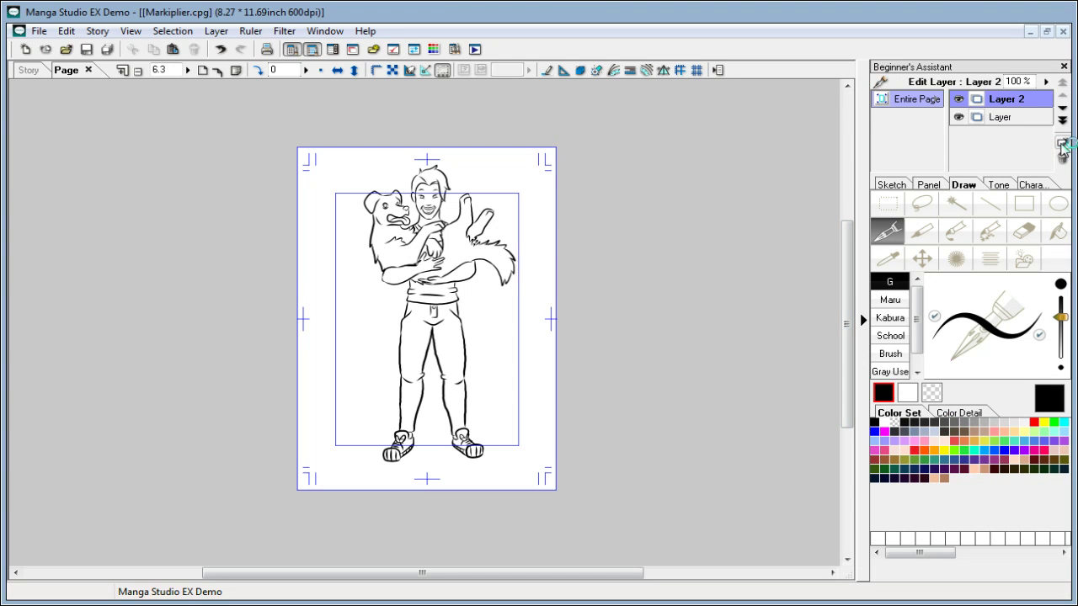
pyautogui.click(217, 31)
pyautogui.click(280, 194)
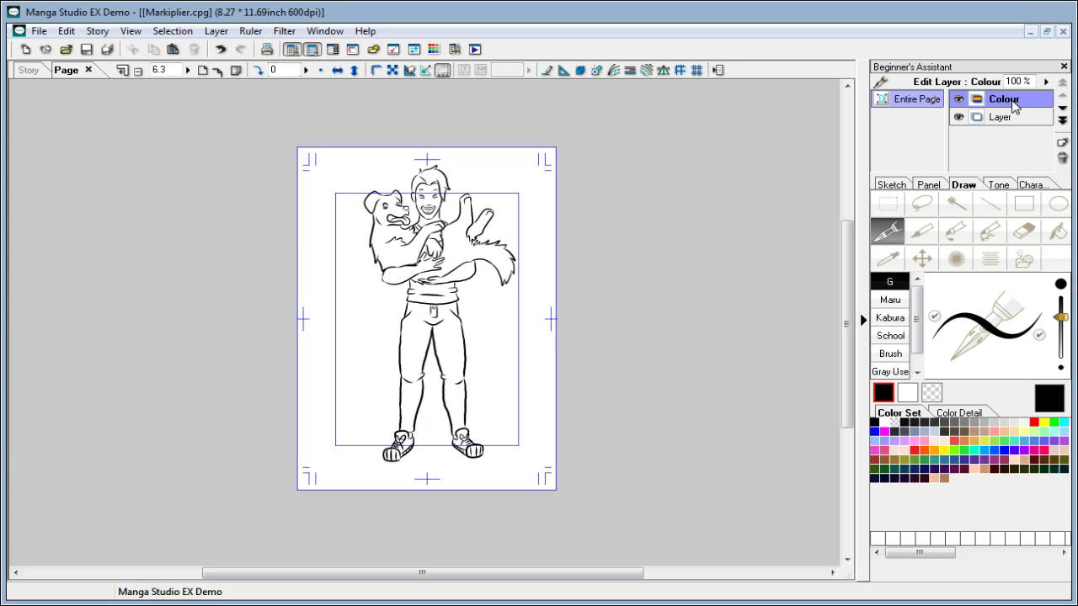
pyautogui.moveTo(1019, 102); pyautogui.dragTo(993, 138)
# Step: Save the page with the finished line art and the Colour layer
pyautogui.click(123, 72)
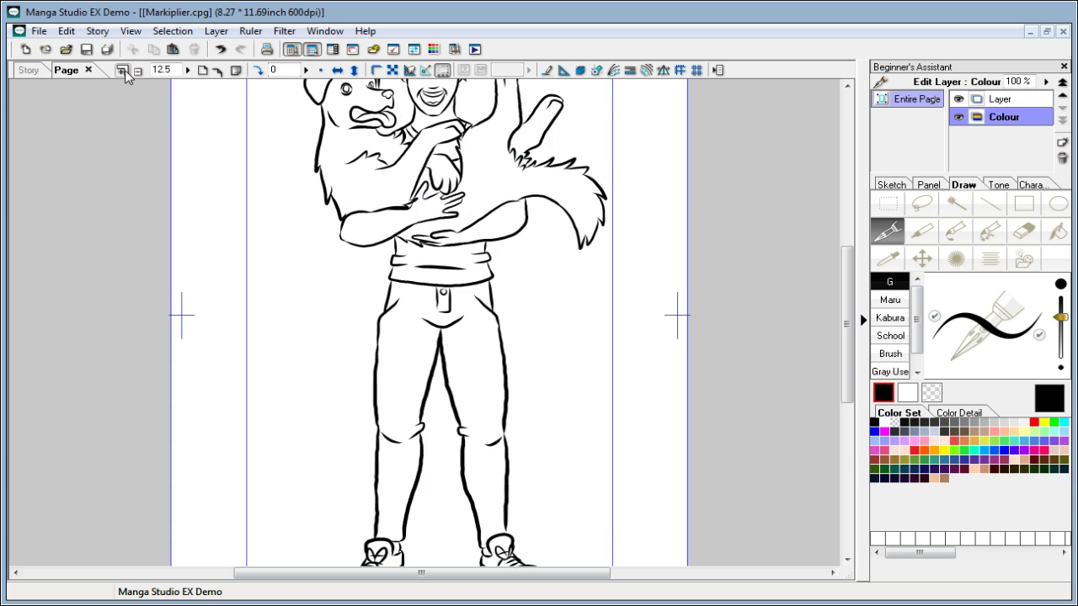
pyautogui.click(39, 31)
pyautogui.click(70, 120)
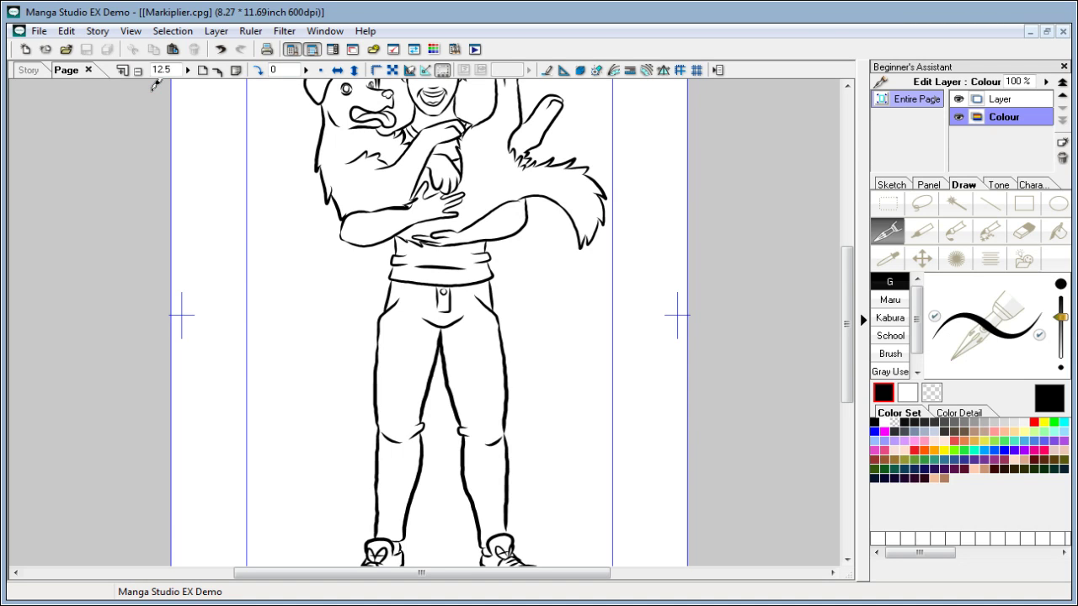
# Step: Turn off the G pen's tapering at both stroke ends and enlarge the pen to a very thick stroke
pyautogui.moveTo(847, 268); pyautogui.dragTo(849, 238)
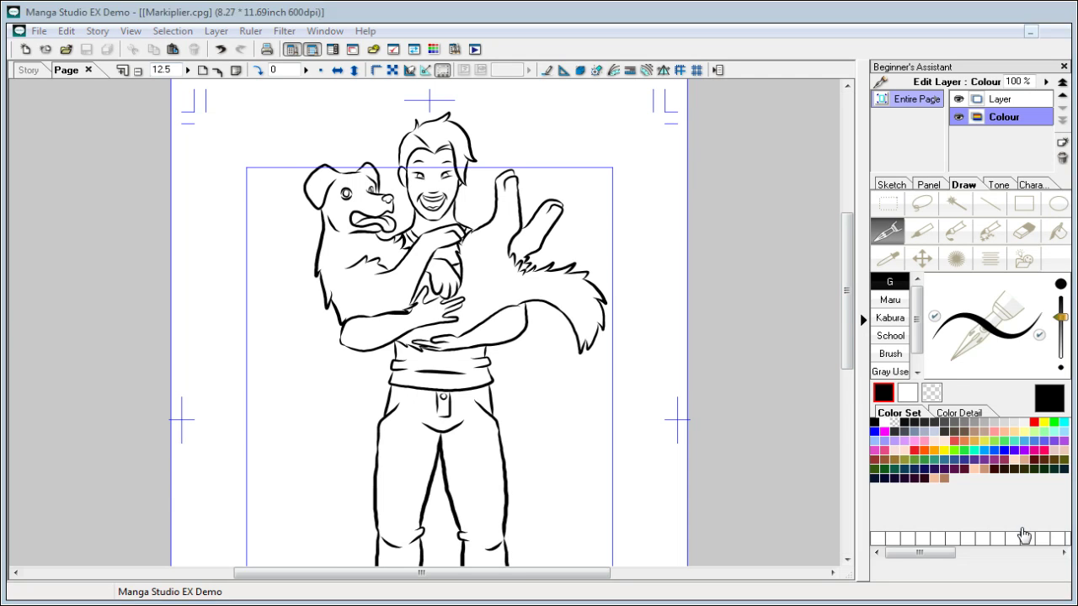
pyautogui.moveTo(850, 286)
pyautogui.mouseDown()
pyautogui.moveTo(849, 270)
pyautogui.moveTo(851, 282)
pyautogui.mouseUp()
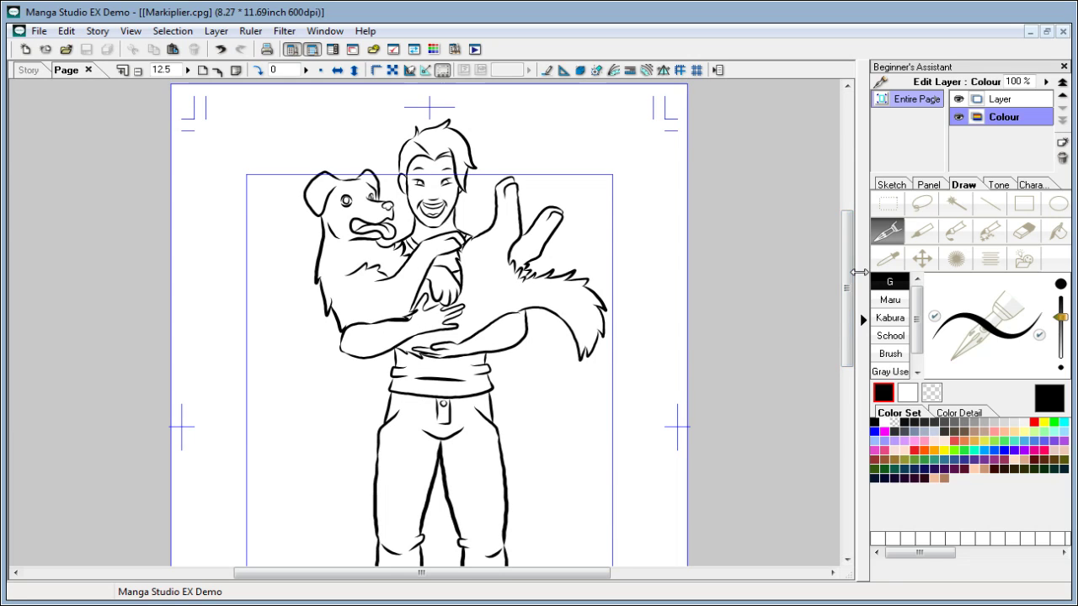
pyautogui.moveTo(849, 250)
pyautogui.mouseDown()
pyautogui.moveTo(850, 260)
pyautogui.moveTo(852, 245)
pyautogui.mouseUp()
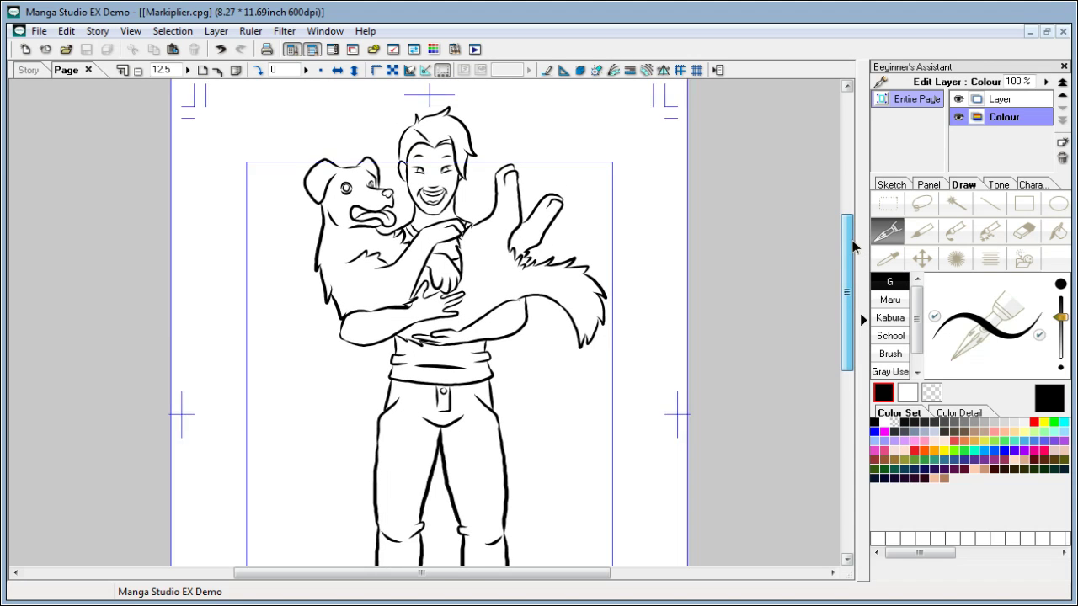
pyautogui.click(934, 316)
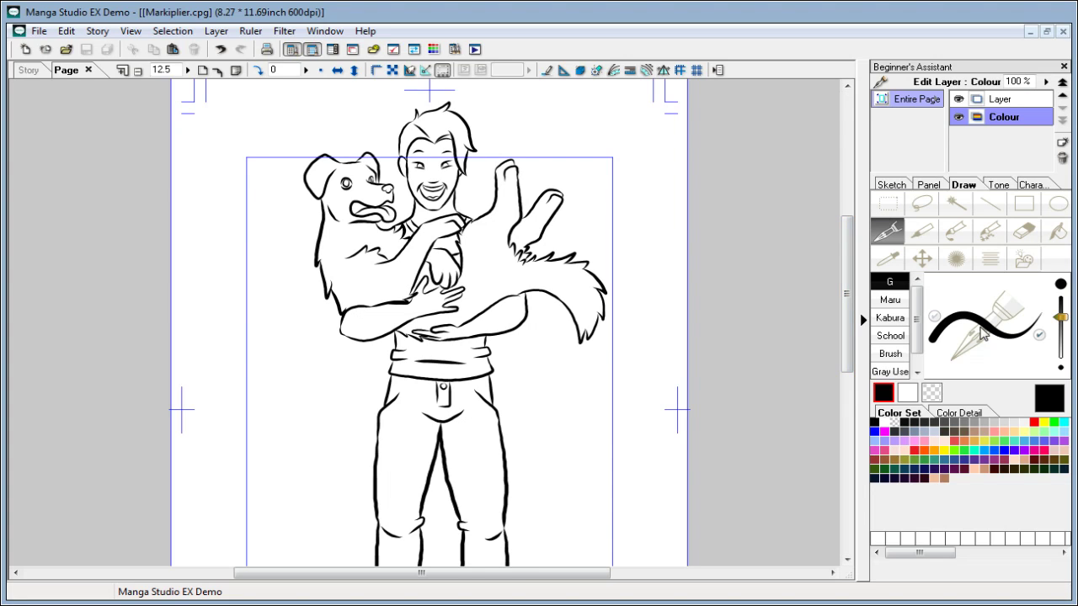
pyautogui.click(1038, 335)
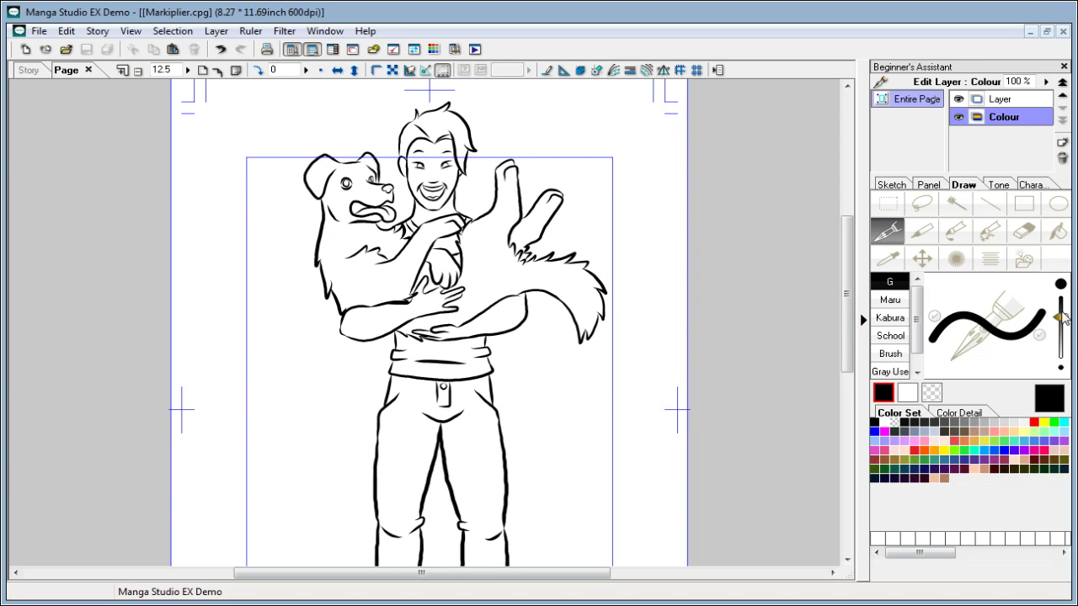
pyautogui.moveTo(1062, 318); pyautogui.dragTo(1062, 296)
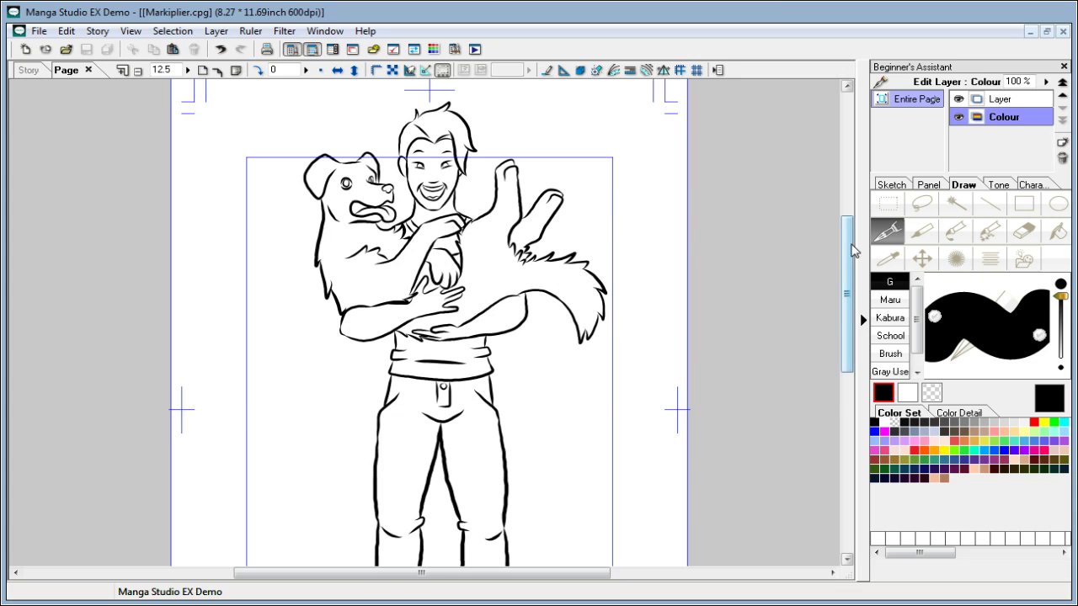
# Step: Pick a light orange skin colour of H 29, S 53 %, V 100 % for painting the man's face at 50 % zoom
pyautogui.moveTo(852, 249); pyautogui.dragTo(852, 243)
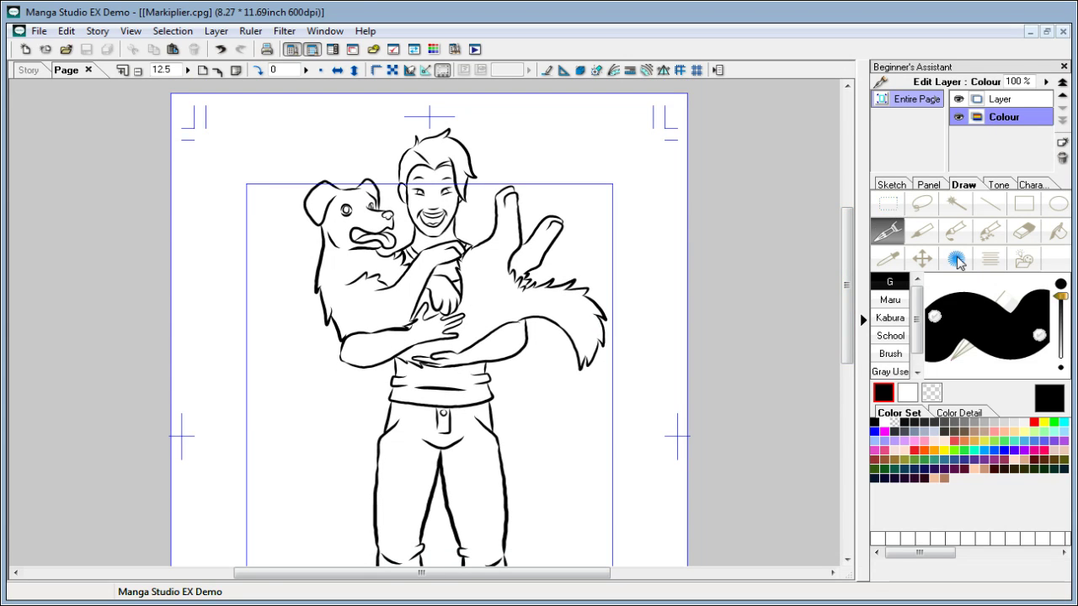
pyautogui.click(959, 412)
pyautogui.click(981, 430)
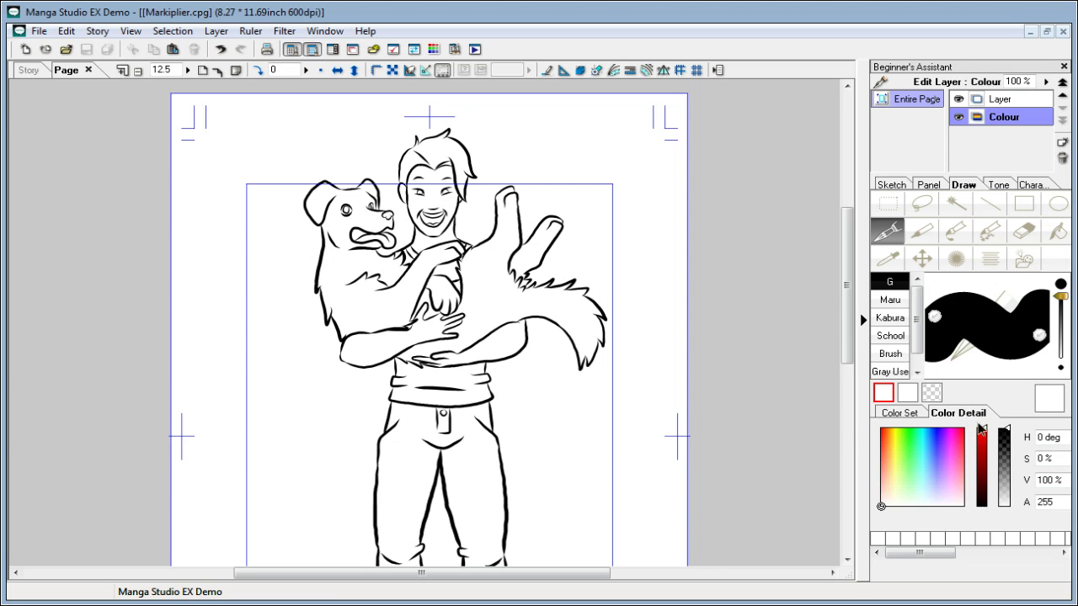
pyautogui.click(122, 70)
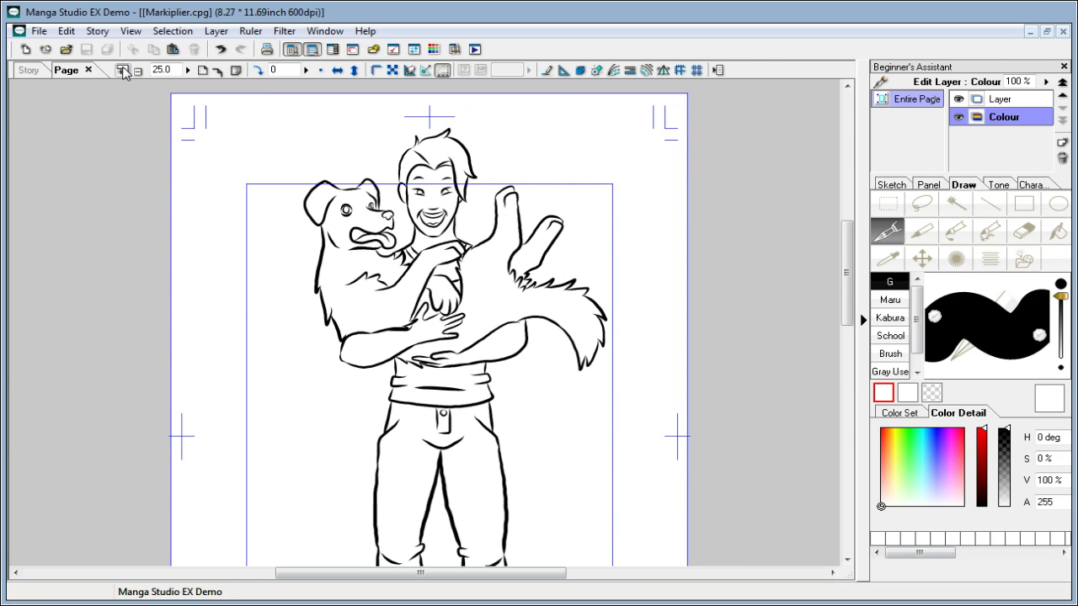
pyautogui.click(122, 70)
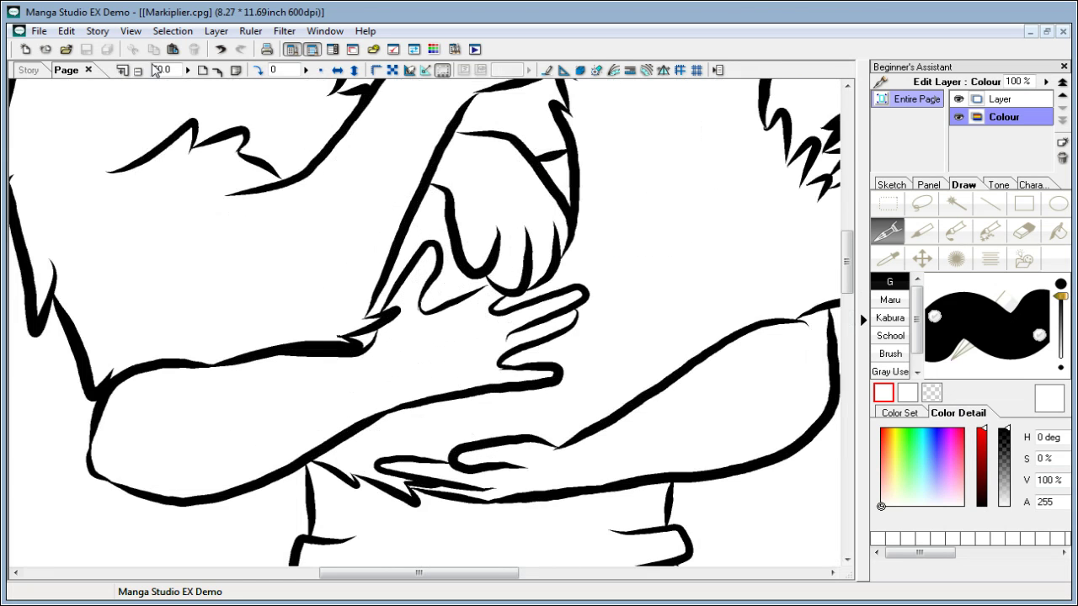
pyautogui.moveTo(846, 268); pyautogui.dragTo(847, 205)
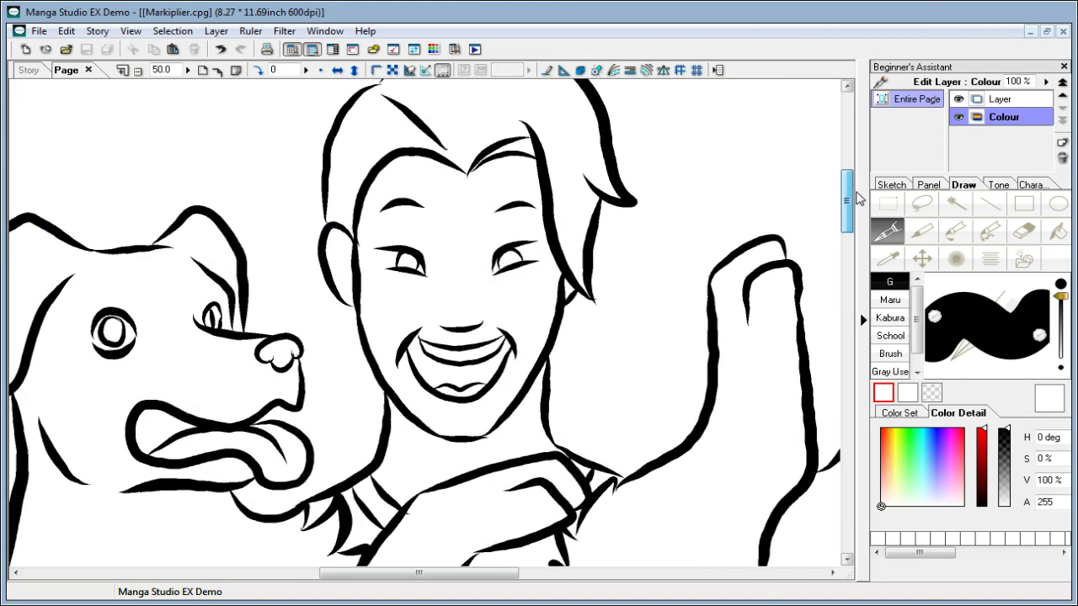
pyautogui.click(898, 479)
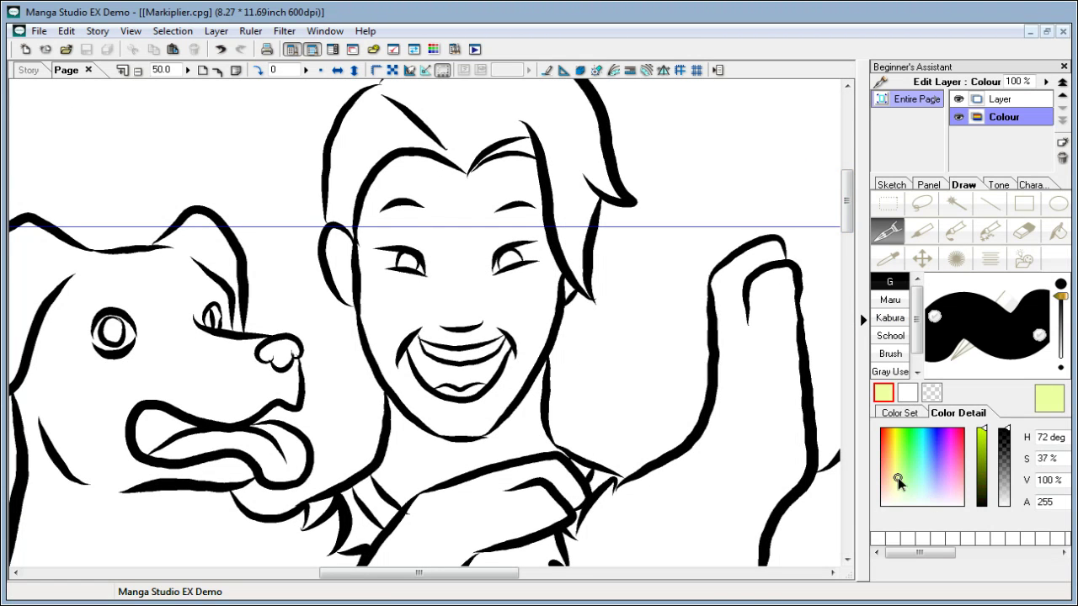
pyautogui.moveTo(897, 478); pyautogui.dragTo(889, 469)
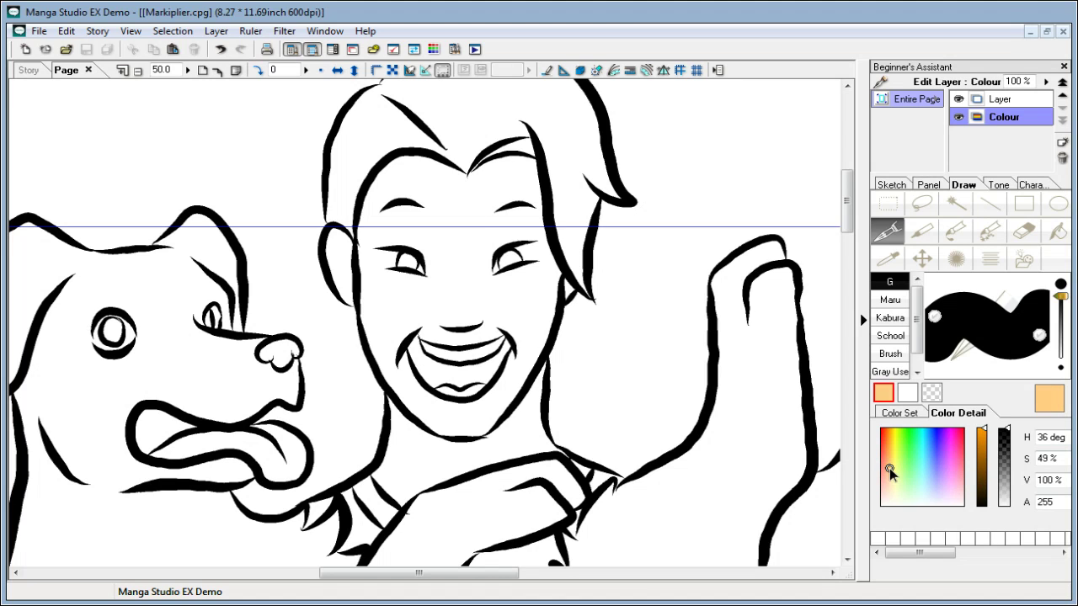
pyautogui.moveTo(889, 468); pyautogui.dragTo(888, 467)
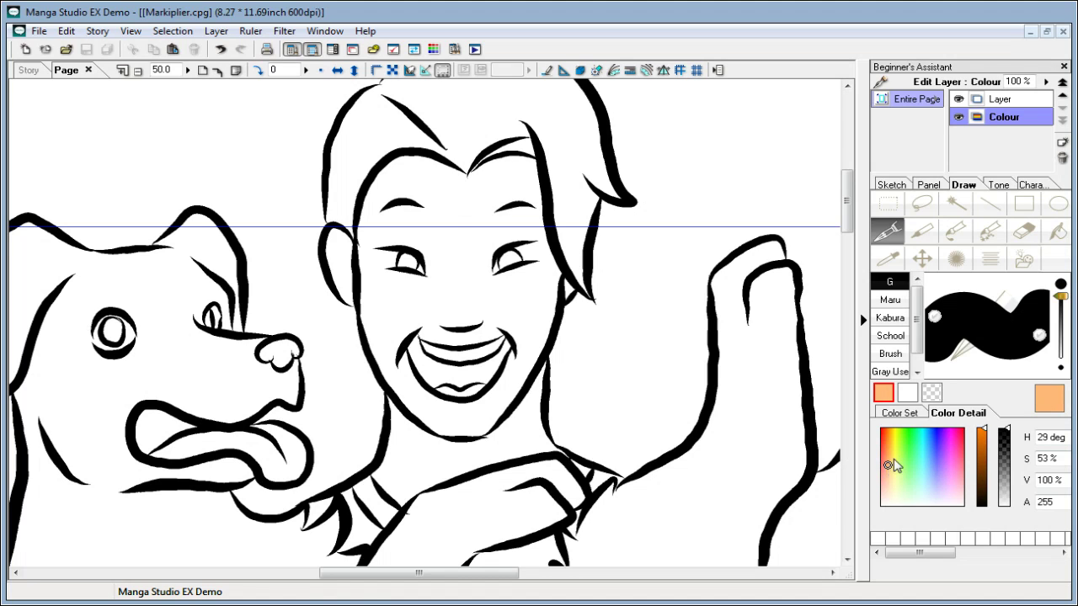
# Step: Paint the man's forehead, nose bridge and the skin around his eyes with the skin colour, leaving the eyes unpainted
pyautogui.moveTo(462, 212)
pyautogui.mouseDown()
pyautogui.moveTo(501, 207)
pyautogui.moveTo(482, 227)
pyautogui.moveTo(497, 196)
pyautogui.moveTo(488, 181)
pyautogui.moveTo(475, 198)
pyautogui.moveTo(489, 179)
pyautogui.moveTo(472, 176)
pyautogui.moveTo(522, 155)
pyautogui.moveTo(493, 189)
pyautogui.moveTo(523, 174)
pyautogui.moveTo(506, 153)
pyautogui.moveTo(537, 160)
pyautogui.moveTo(532, 205)
pyautogui.moveTo(529, 169)
pyautogui.moveTo(539, 215)
pyautogui.moveTo(529, 203)
pyautogui.moveTo(524, 223)
pyautogui.moveTo(503, 236)
pyautogui.moveTo(534, 232)
pyautogui.moveTo(545, 215)
pyautogui.moveTo(543, 267)
pyautogui.moveTo(546, 239)
pyautogui.moveTo(560, 282)
pyautogui.mouseUp()
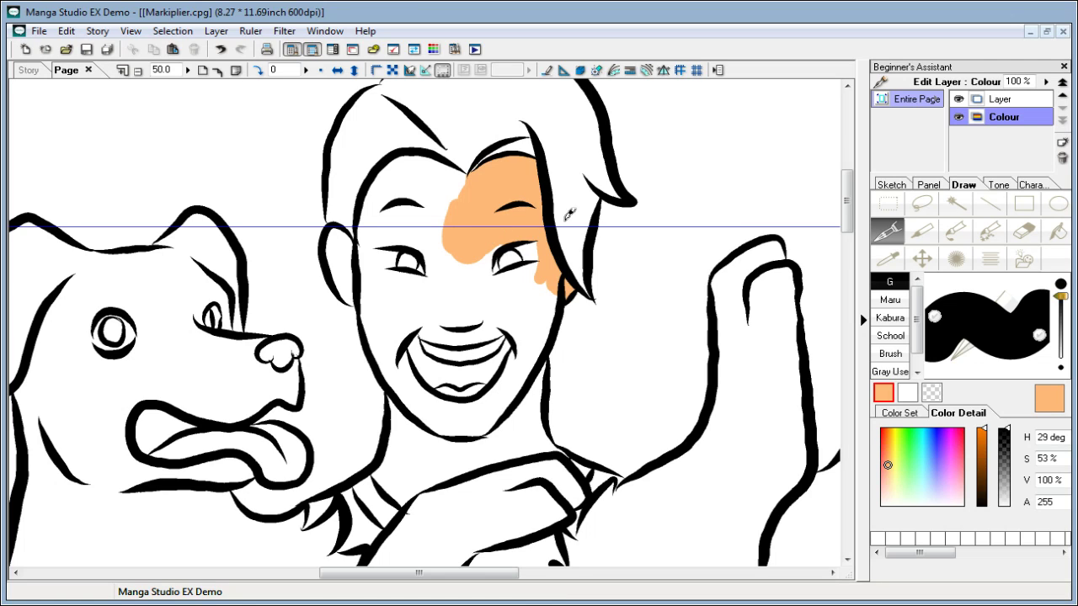
pyautogui.moveTo(466, 227); pyautogui.dragTo(471, 278)
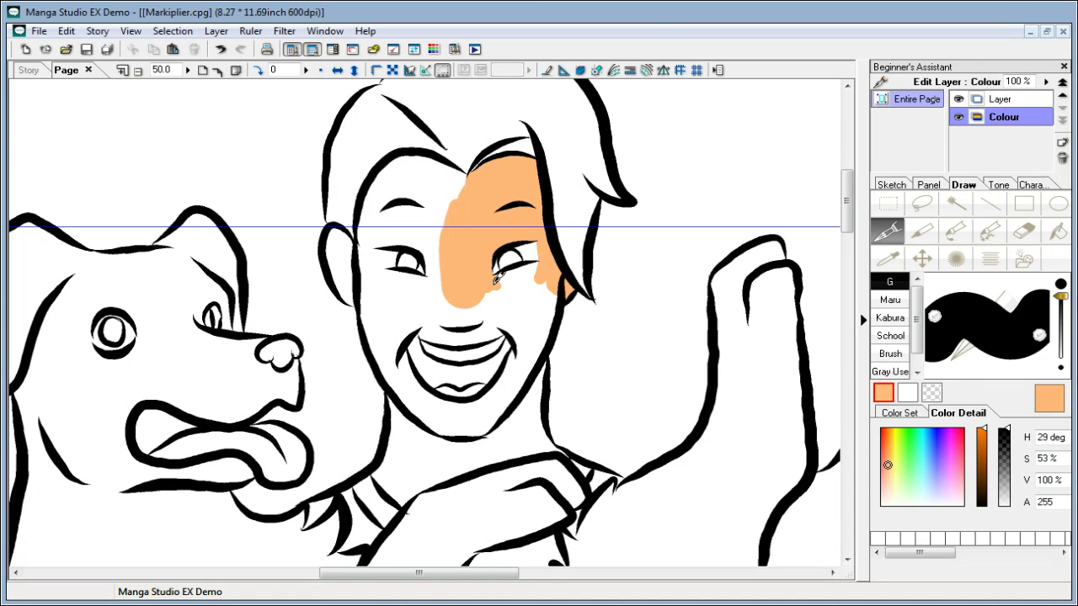
pyautogui.moveTo(501, 278)
pyautogui.mouseDown()
pyautogui.moveTo(543, 264)
pyautogui.moveTo(517, 290)
pyautogui.mouseUp()
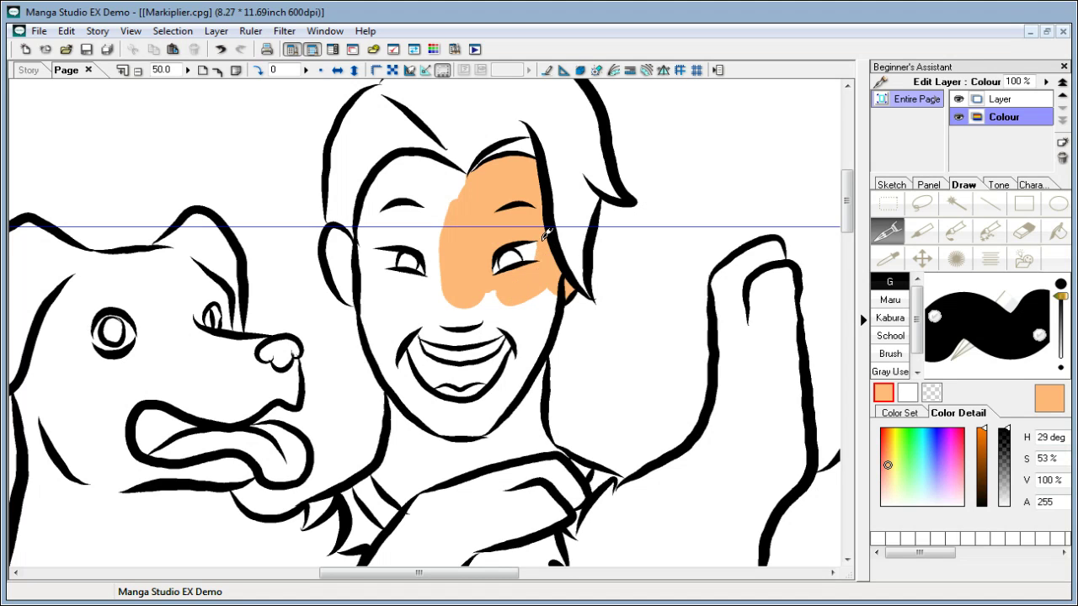
pyautogui.moveTo(399, 213)
pyautogui.mouseDown()
pyautogui.moveTo(438, 210)
pyautogui.moveTo(390, 189)
pyautogui.moveTo(377, 207)
pyautogui.moveTo(414, 168)
pyautogui.moveTo(394, 188)
pyautogui.moveTo(442, 182)
pyautogui.moveTo(414, 161)
pyautogui.moveTo(461, 161)
pyautogui.mouseUp()
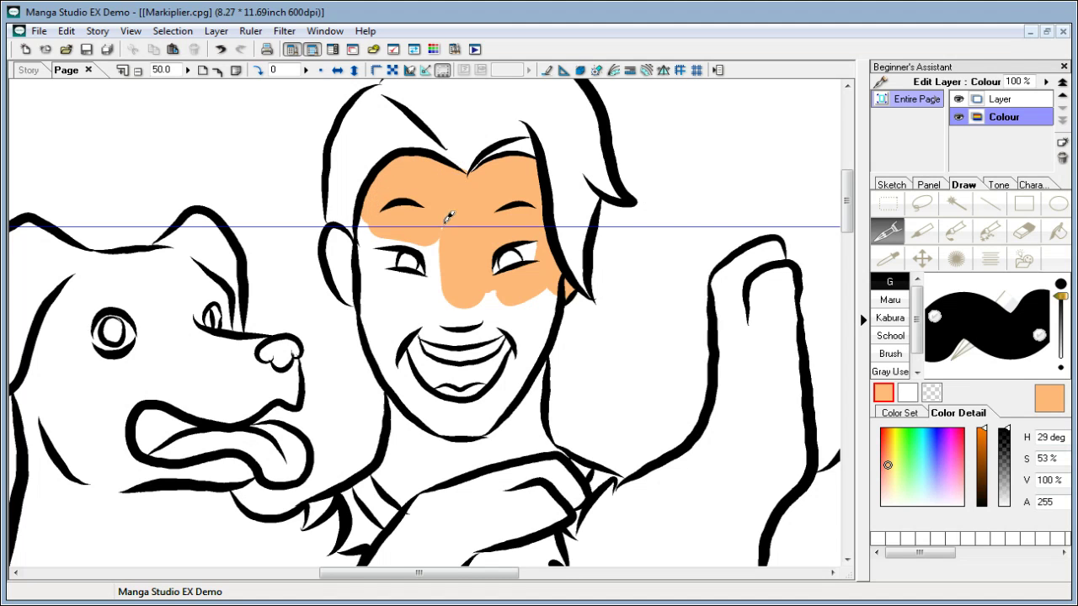
pyautogui.moveTo(455, 231)
pyautogui.mouseDown()
pyautogui.moveTo(446, 269)
pyautogui.moveTo(428, 233)
pyautogui.mouseUp()
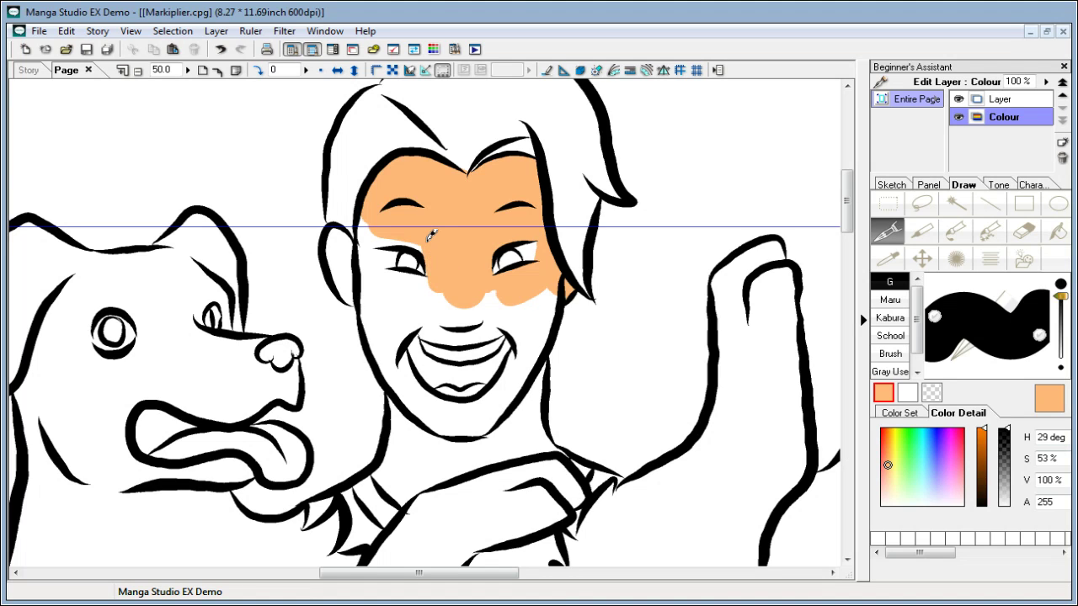
pyautogui.moveTo(366, 209)
pyautogui.mouseDown()
pyautogui.moveTo(369, 244)
pyautogui.moveTo(379, 232)
pyautogui.mouseUp()
pyautogui.hotkey('ctrl', 'z')
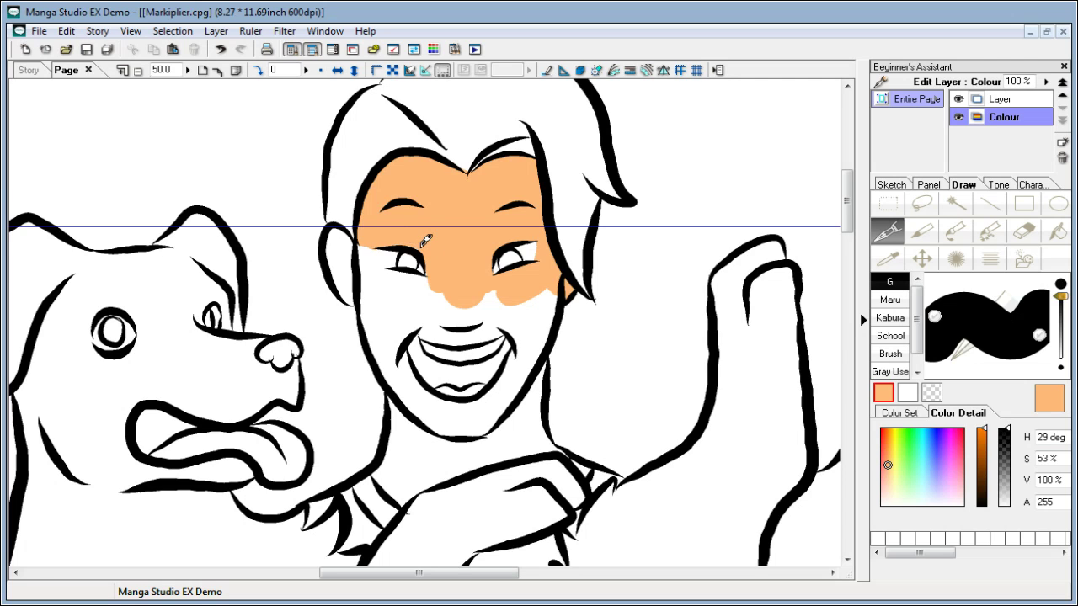
# Step: Fill the man's ear, cheeks, nose, the skin around his mouth and his chin with the skin colour
pyautogui.moveTo(848, 209); pyautogui.dragTo(849, 232)
pyautogui.moveTo(335, 133)
pyautogui.mouseDown()
pyautogui.moveTo(360, 146)
pyautogui.moveTo(348, 173)
pyautogui.moveTo(341, 151)
pyautogui.moveTo(351, 195)
pyautogui.moveTo(368, 136)
pyautogui.moveTo(375, 173)
pyautogui.moveTo(392, 149)
pyautogui.mouseUp()
pyautogui.hotkey('ctrl', 'z')
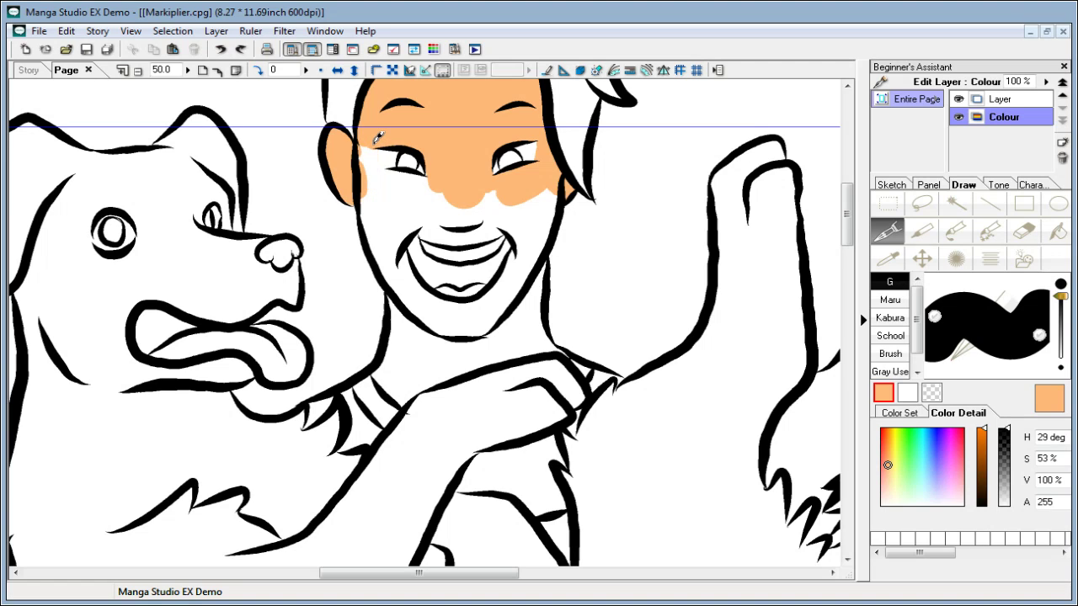
pyautogui.moveTo(369, 151)
pyautogui.mouseDown()
pyautogui.moveTo(372, 141)
pyautogui.moveTo(389, 172)
pyautogui.moveTo(375, 157)
pyautogui.moveTo(391, 150)
pyautogui.mouseUp()
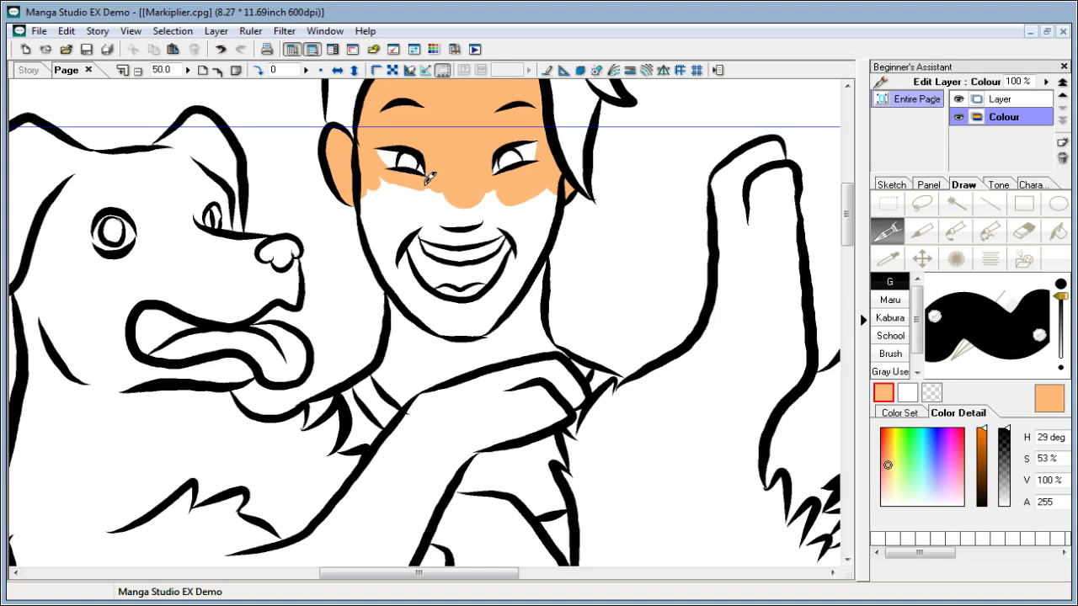
pyautogui.moveTo(432, 173)
pyautogui.mouseDown()
pyautogui.moveTo(376, 181)
pyautogui.moveTo(420, 203)
pyautogui.moveTo(501, 198)
pyautogui.moveTo(382, 206)
pyautogui.moveTo(376, 196)
pyautogui.moveTo(376, 236)
pyautogui.moveTo(370, 212)
pyautogui.moveTo(385, 242)
pyautogui.moveTo(417, 211)
pyautogui.moveTo(405, 230)
pyautogui.moveTo(425, 220)
pyautogui.moveTo(427, 234)
pyautogui.moveTo(456, 236)
pyautogui.mouseUp()
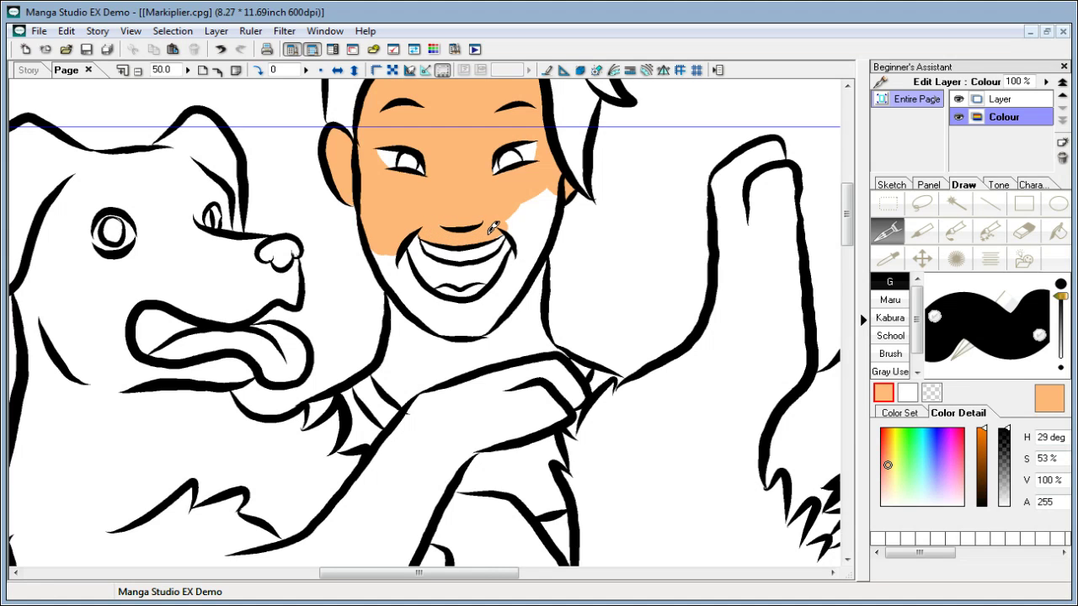
pyautogui.moveTo(492, 228)
pyautogui.mouseDown()
pyautogui.moveTo(510, 212)
pyautogui.moveTo(522, 233)
pyautogui.moveTo(552, 184)
pyautogui.mouseUp()
pyautogui.moveTo(519, 246)
pyautogui.mouseDown()
pyautogui.moveTo(512, 278)
pyautogui.moveTo(517, 252)
pyautogui.moveTo(534, 293)
pyautogui.mouseUp()
pyautogui.moveTo(393, 245)
pyautogui.mouseDown()
pyautogui.moveTo(390, 275)
pyautogui.moveTo(405, 294)
pyautogui.moveTo(404, 268)
pyautogui.moveTo(418, 301)
pyautogui.moveTo(407, 272)
pyautogui.moveTo(452, 320)
pyautogui.moveTo(422, 297)
pyautogui.moveTo(467, 317)
pyautogui.moveTo(510, 274)
pyautogui.moveTo(510, 304)
pyautogui.moveTo(521, 293)
pyautogui.moveTo(450, 333)
pyautogui.moveTo(536, 289)
pyautogui.moveTo(535, 261)
pyautogui.moveTo(532, 308)
pyautogui.moveTo(546, 261)
pyautogui.mouseUp()
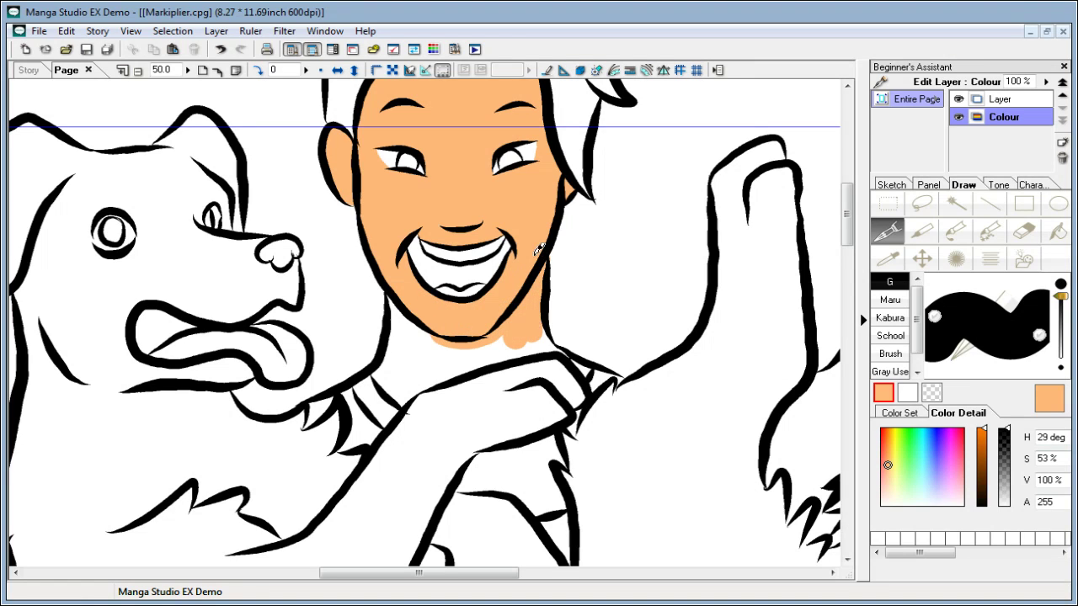
pyautogui.hotkey('ctrl', 'z')
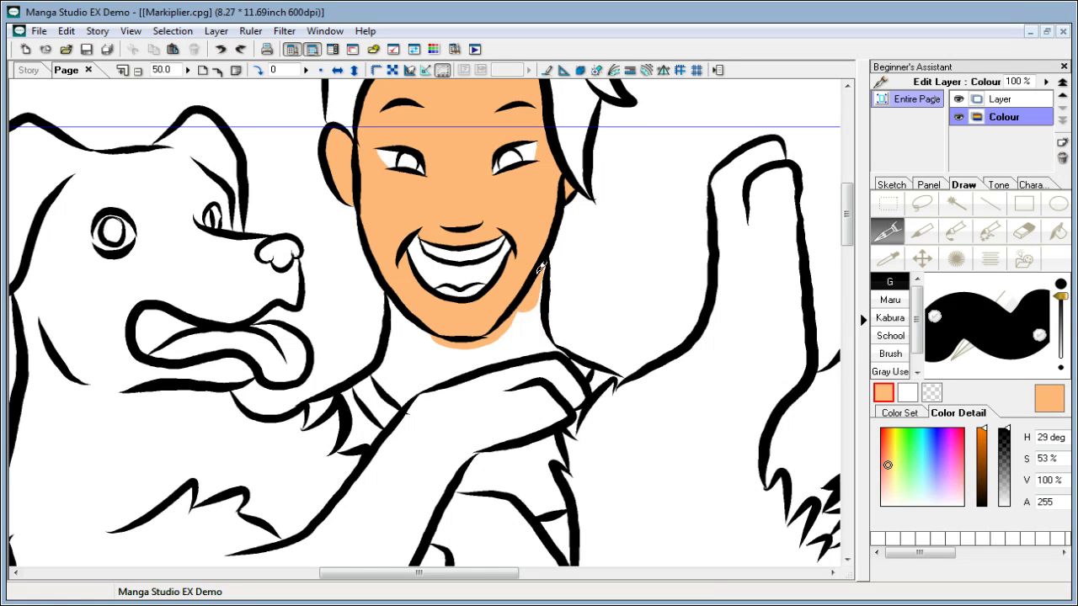
# Step: Paint the man's neck with the skin colour down to the collar and the dog's paw
pyautogui.moveTo(547, 247)
pyautogui.mouseDown()
pyautogui.moveTo(531, 326)
pyautogui.moveTo(527, 294)
pyautogui.moveTo(542, 337)
pyautogui.mouseUp()
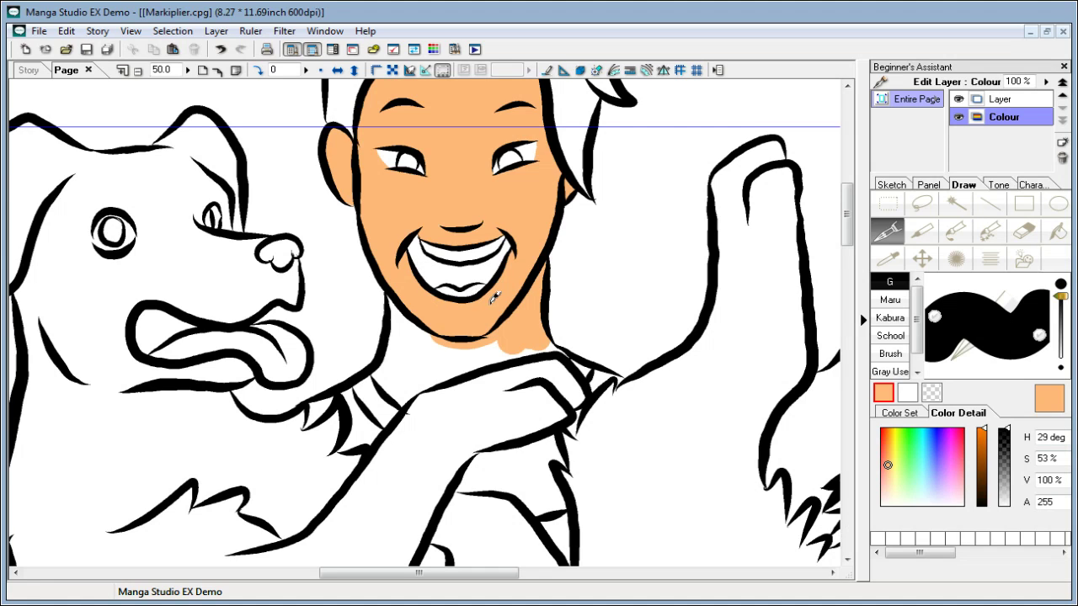
pyautogui.moveTo(846, 212); pyautogui.dragTo(847, 227)
pyautogui.moveTo(394, 181); pyautogui.dragTo(404, 233)
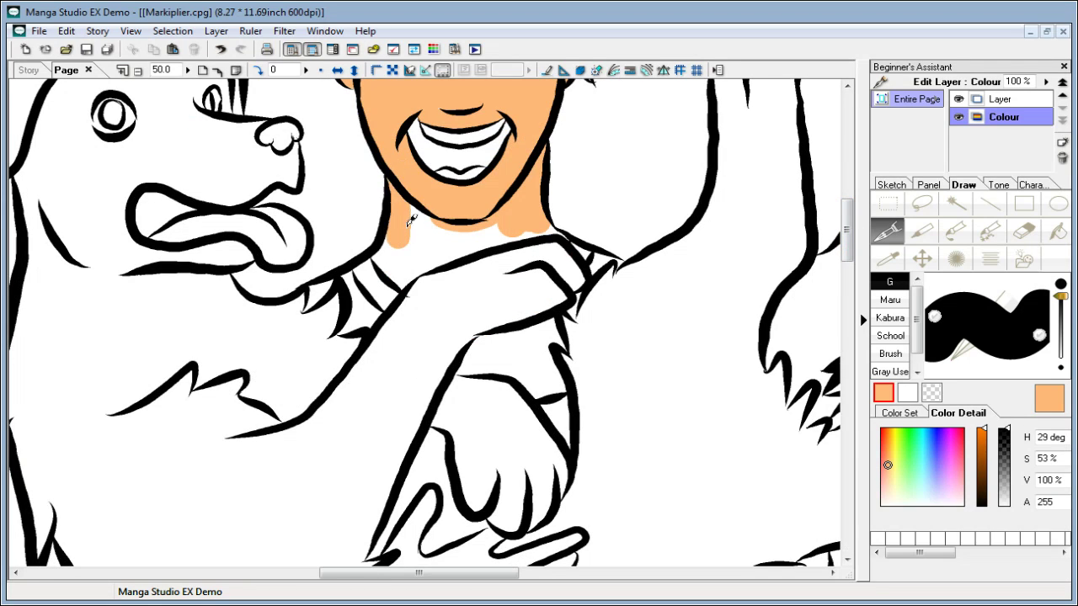
pyautogui.moveTo(417, 194)
pyautogui.mouseDown()
pyautogui.moveTo(419, 231)
pyautogui.moveTo(425, 206)
pyautogui.moveTo(330, 98)
pyautogui.moveTo(423, 202)
pyautogui.moveTo(386, 249)
pyautogui.moveTo(406, 284)
pyautogui.moveTo(410, 253)
pyautogui.moveTo(429, 251)
pyautogui.moveTo(410, 277)
pyautogui.moveTo(433, 248)
pyautogui.moveTo(453, 248)
pyautogui.moveTo(442, 258)
pyautogui.moveTo(448, 241)
pyautogui.moveTo(436, 239)
pyautogui.moveTo(497, 223)
pyautogui.moveTo(524, 226)
pyautogui.moveTo(498, 241)
pyautogui.moveTo(553, 227)
pyautogui.mouseUp()
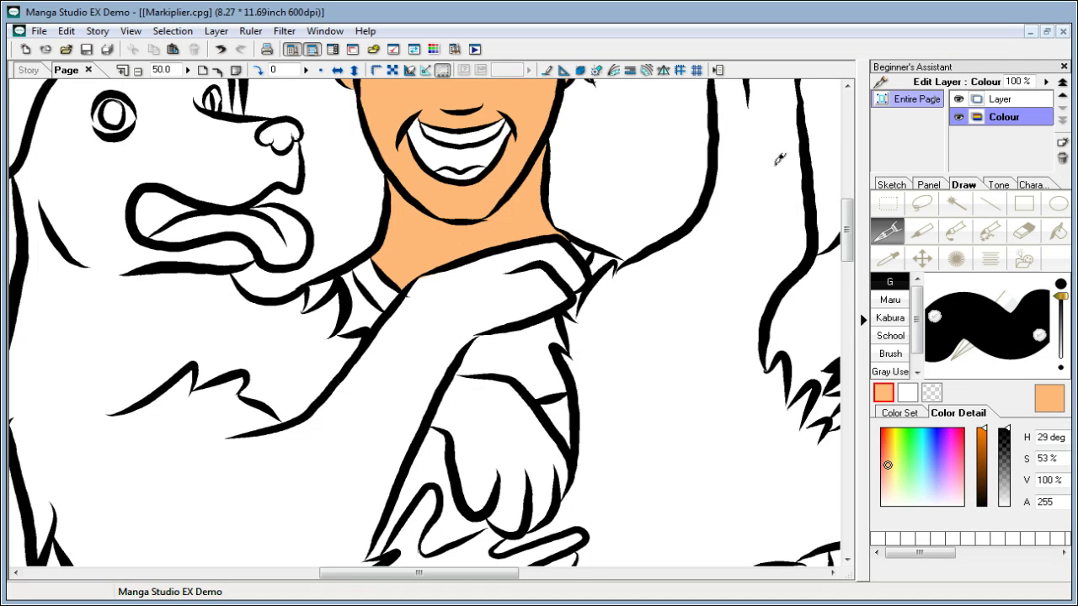
# Step: Paint the man's left forearm, hand and fingers at his waist with the skin colour
pyautogui.moveTo(847, 228); pyautogui.dragTo(849, 278)
pyautogui.moveTo(480, 276)
pyautogui.mouseDown()
pyautogui.moveTo(472, 282)
pyautogui.moveTo(524, 278)
pyautogui.moveTo(551, 260)
pyautogui.moveTo(561, 279)
pyautogui.moveTo(683, 217)
pyautogui.moveTo(625, 255)
pyautogui.moveTo(758, 253)
pyautogui.mouseUp()
pyautogui.hotkey('ctrl', 'z')
pyautogui.moveTo(847, 272)
pyautogui.mouseDown()
pyautogui.moveTo(848, 263)
pyautogui.moveTo(857, 282)
pyautogui.mouseUp()
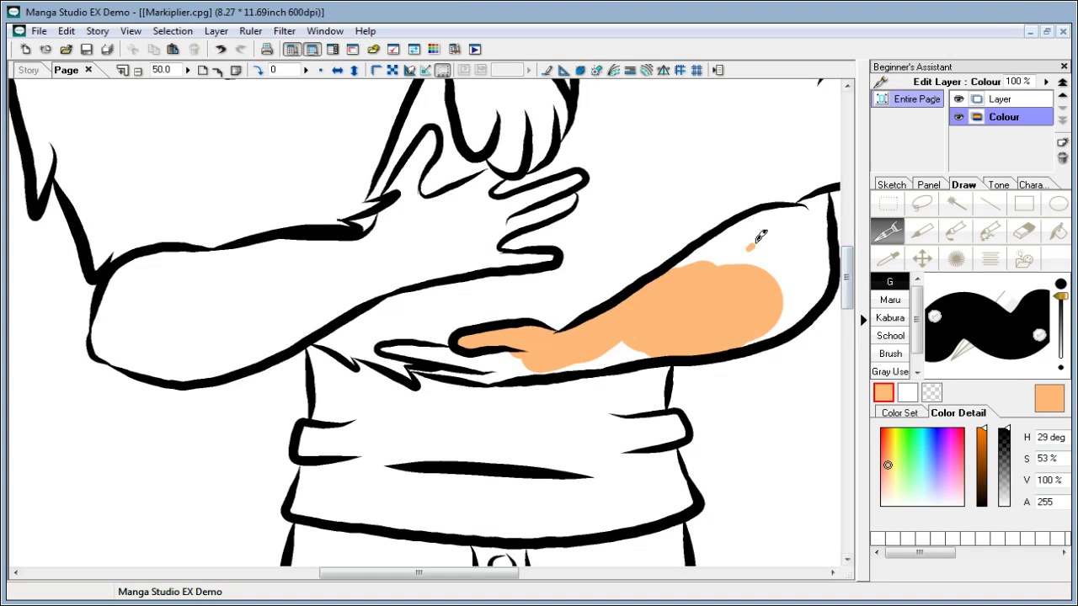
pyautogui.moveTo(757, 233)
pyautogui.mouseDown()
pyautogui.moveTo(806, 212)
pyautogui.moveTo(757, 251)
pyautogui.moveTo(776, 279)
pyautogui.moveTo(791, 266)
pyautogui.moveTo(841, 269)
pyautogui.moveTo(824, 258)
pyautogui.moveTo(805, 295)
pyautogui.moveTo(825, 270)
pyautogui.moveTo(746, 337)
pyautogui.mouseUp()
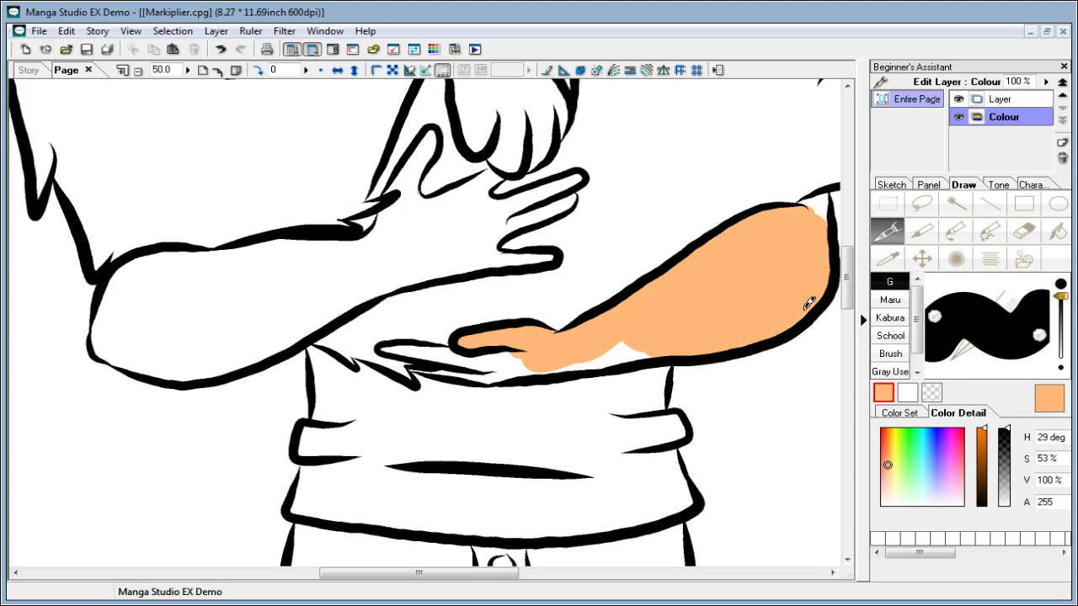
pyautogui.moveTo(808, 199); pyautogui.dragTo(827, 225)
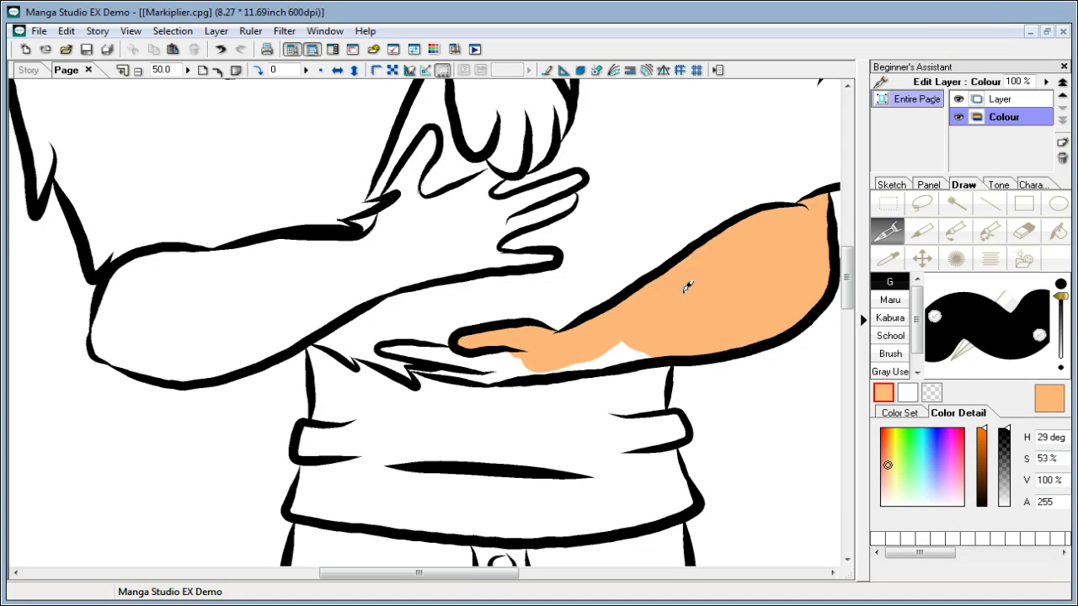
pyautogui.scroll(-3, 756, 294)
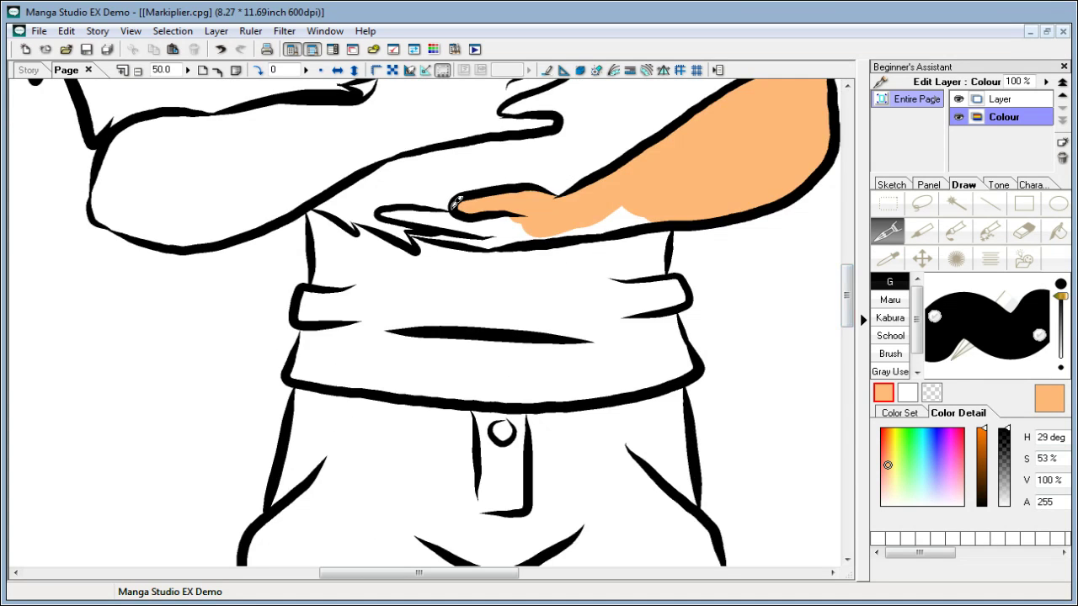
pyautogui.moveTo(412, 209)
pyautogui.mouseDown()
pyautogui.moveTo(473, 230)
pyautogui.moveTo(520, 216)
pyautogui.mouseUp()
pyautogui.moveTo(417, 228)
pyautogui.mouseDown()
pyautogui.moveTo(484, 229)
pyautogui.moveTo(479, 237)
pyautogui.moveTo(657, 204)
pyautogui.mouseUp()
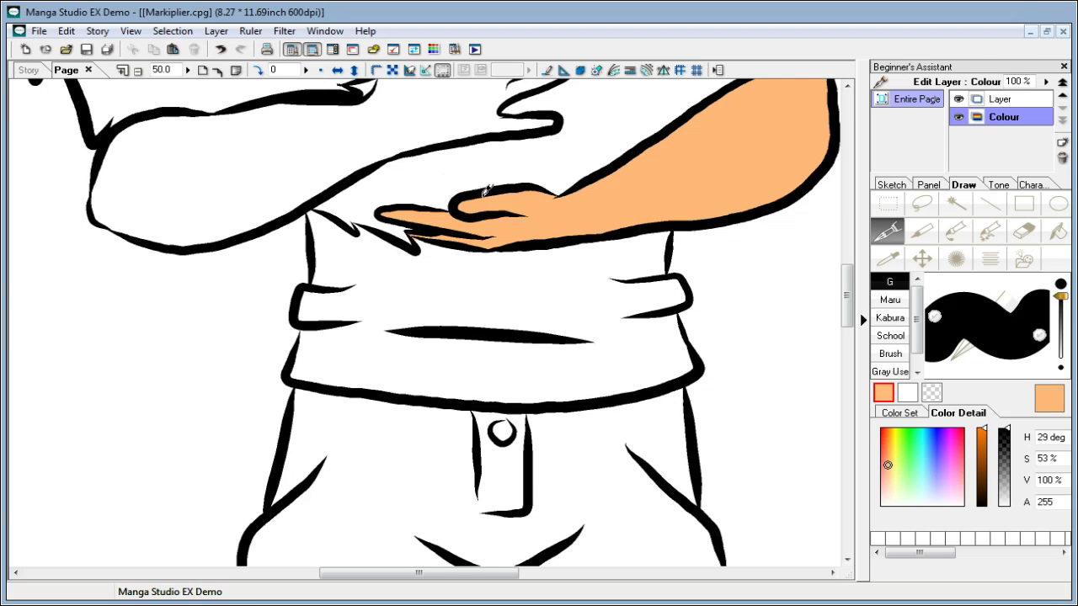
# Step: Paint the man's right hand, its thumb and fingers, and the wrist with the skin colour
pyautogui.moveTo(846, 295); pyautogui.dragTo(846, 276)
pyautogui.moveTo(274, 276); pyautogui.dragTo(385, 237)
pyautogui.moveTo(433, 118); pyautogui.dragTo(381, 219)
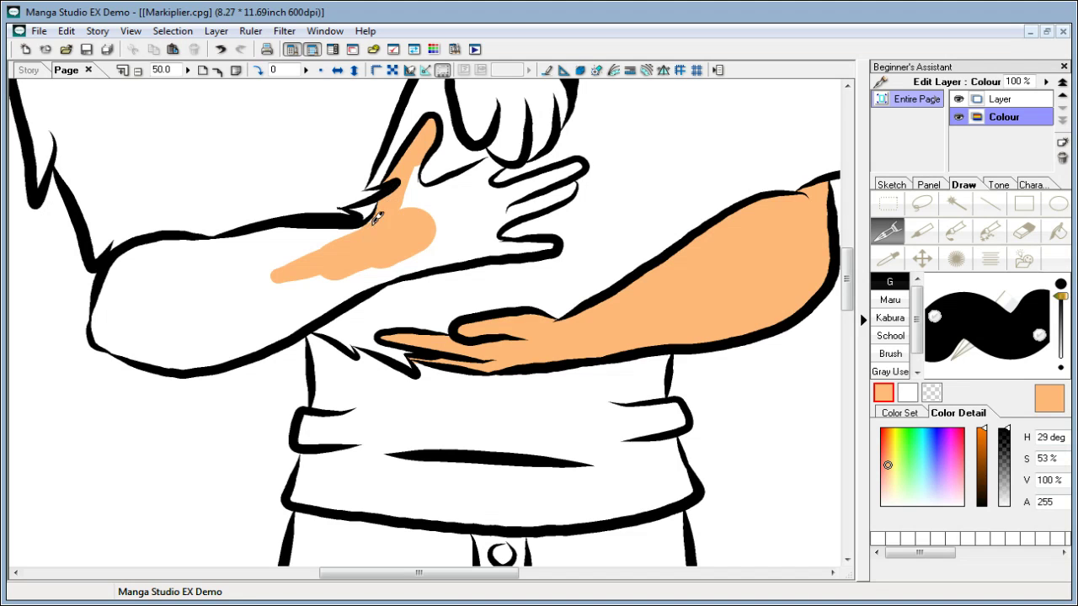
pyautogui.moveTo(411, 171)
pyautogui.mouseDown()
pyautogui.moveTo(420, 206)
pyautogui.moveTo(416, 178)
pyautogui.moveTo(430, 203)
pyautogui.moveTo(417, 169)
pyautogui.moveTo(441, 200)
pyautogui.moveTo(460, 186)
pyautogui.moveTo(426, 190)
pyautogui.moveTo(494, 164)
pyautogui.mouseUp()
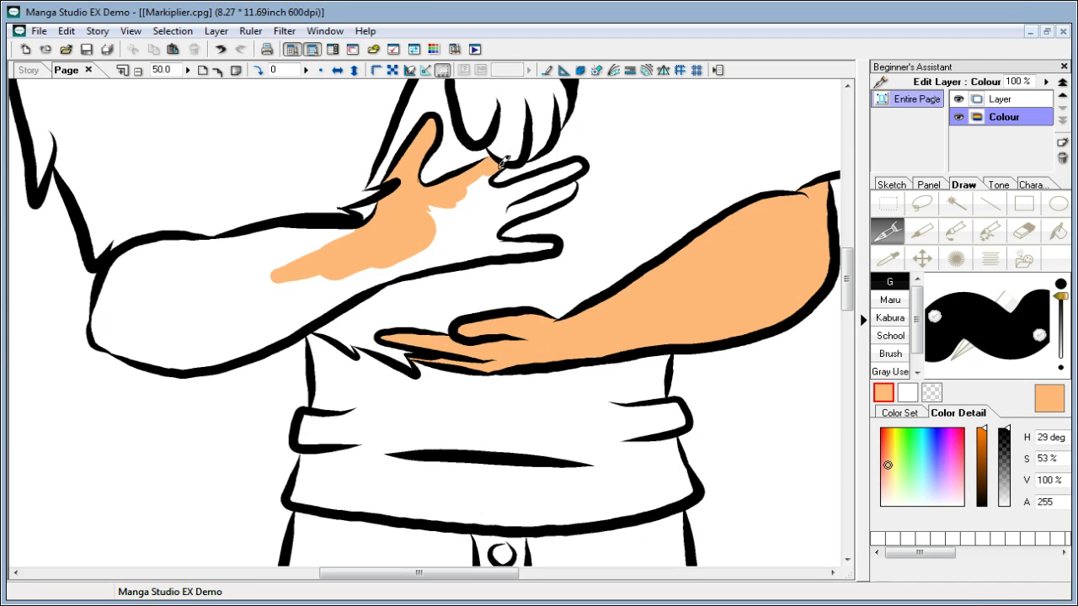
pyautogui.moveTo(502, 161)
pyautogui.mouseDown()
pyautogui.moveTo(442, 211)
pyautogui.moveTo(442, 192)
pyautogui.moveTo(487, 197)
pyautogui.moveTo(468, 184)
pyautogui.moveTo(495, 200)
pyautogui.moveTo(526, 187)
pyautogui.moveTo(499, 188)
pyautogui.moveTo(521, 185)
pyautogui.moveTo(508, 202)
pyautogui.moveTo(525, 181)
pyautogui.moveTo(591, 163)
pyautogui.moveTo(508, 204)
pyautogui.moveTo(573, 181)
pyautogui.mouseUp()
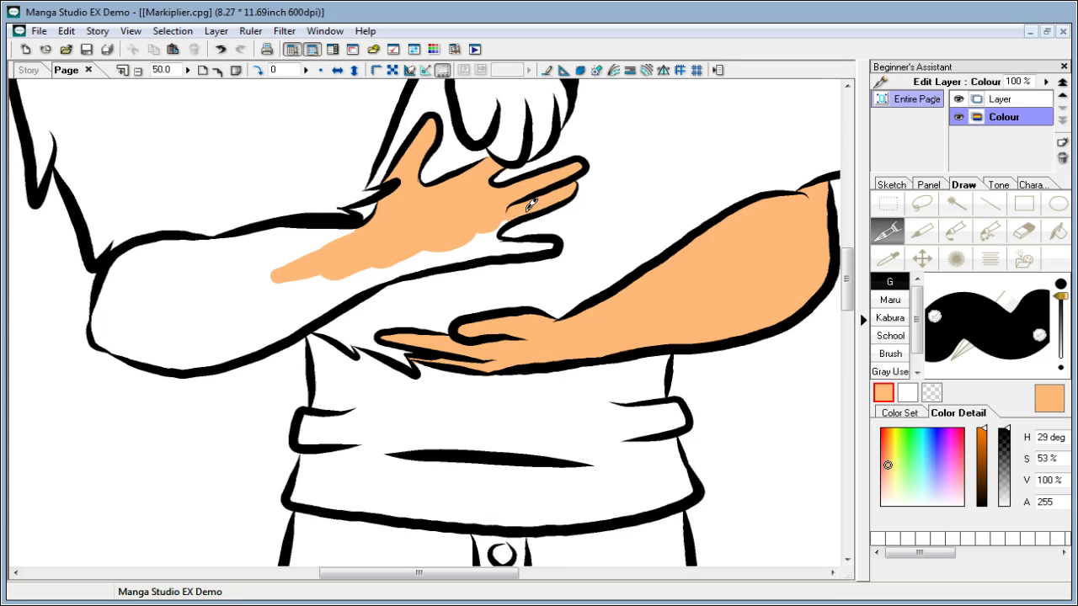
pyautogui.moveTo(504, 223)
pyautogui.mouseDown()
pyautogui.moveTo(498, 244)
pyautogui.moveTo(546, 244)
pyautogui.moveTo(362, 254)
pyautogui.mouseUp()
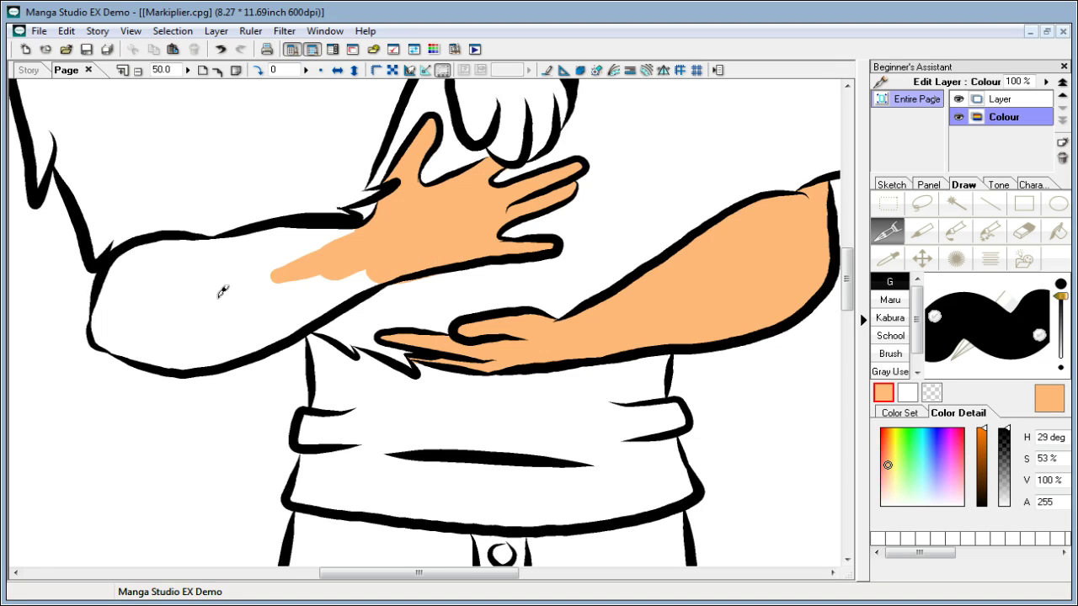
# Step: Fill the man's right forearm with the skin colour from the wrist to the rounded elbow
pyautogui.moveTo(222, 291)
pyautogui.mouseDown()
pyautogui.moveTo(224, 264)
pyautogui.moveTo(356, 241)
pyautogui.mouseUp()
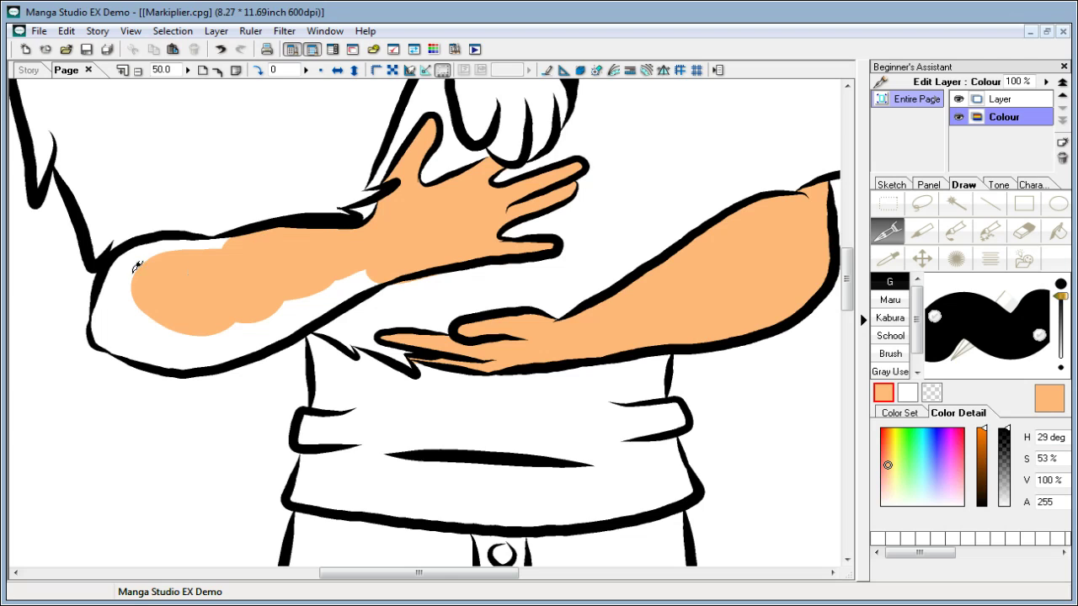
pyautogui.moveTo(137, 266)
pyautogui.mouseDown()
pyautogui.moveTo(145, 244)
pyautogui.moveTo(217, 242)
pyautogui.moveTo(155, 249)
pyautogui.mouseUp()
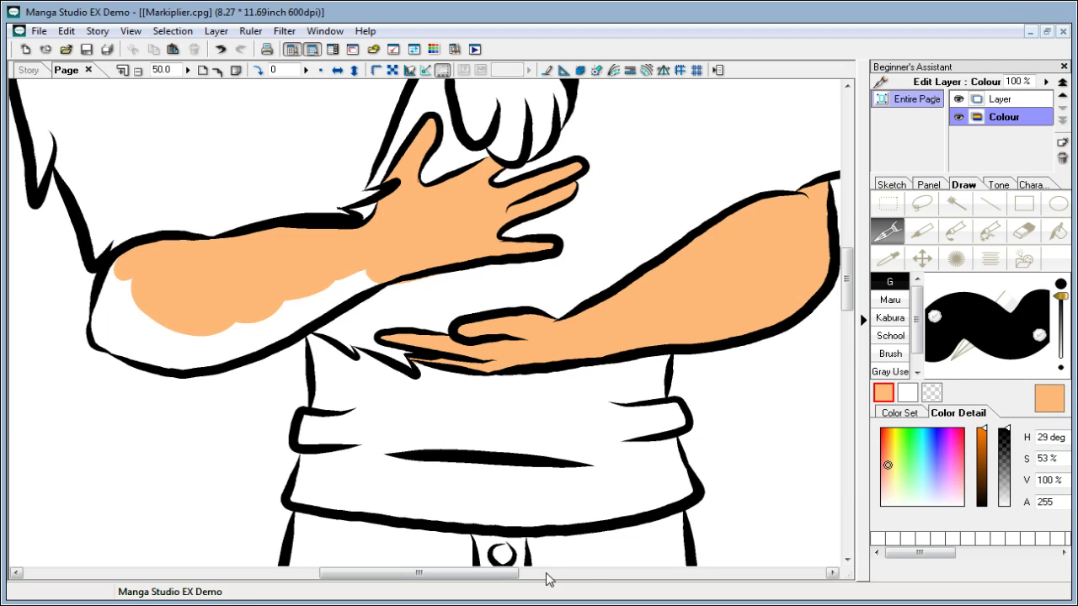
pyautogui.moveTo(515, 573); pyautogui.dragTo(474, 575)
pyautogui.moveTo(308, 264)
pyautogui.mouseDown()
pyautogui.moveTo(292, 287)
pyautogui.moveTo(308, 314)
pyautogui.moveTo(288, 286)
pyautogui.moveTo(273, 336)
pyautogui.moveTo(311, 346)
pyautogui.moveTo(298, 336)
pyautogui.moveTo(338, 332)
pyautogui.moveTo(317, 310)
pyautogui.moveTo(330, 341)
pyautogui.moveTo(292, 347)
pyautogui.moveTo(358, 351)
pyautogui.moveTo(292, 351)
pyautogui.moveTo(328, 358)
pyautogui.moveTo(380, 343)
pyautogui.moveTo(349, 341)
pyautogui.moveTo(473, 286)
pyautogui.moveTo(412, 331)
pyautogui.moveTo(345, 360)
pyautogui.moveTo(406, 351)
pyautogui.moveTo(496, 308)
pyautogui.moveTo(551, 264)
pyautogui.mouseUp()
pyautogui.hotkey('ctrl', 'z')
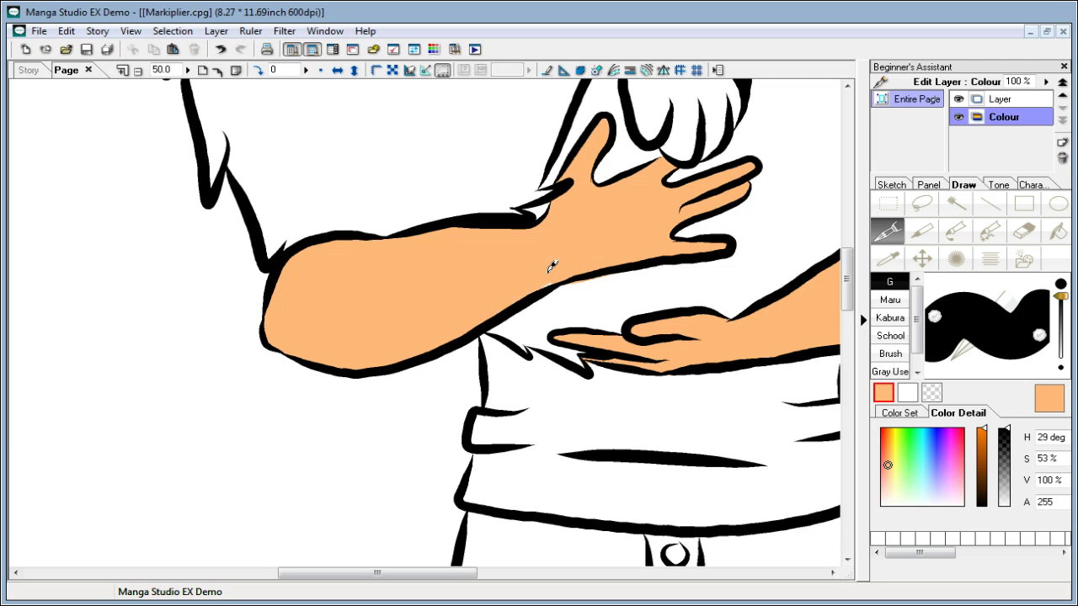
pyautogui.scroll(2, 849, 261)
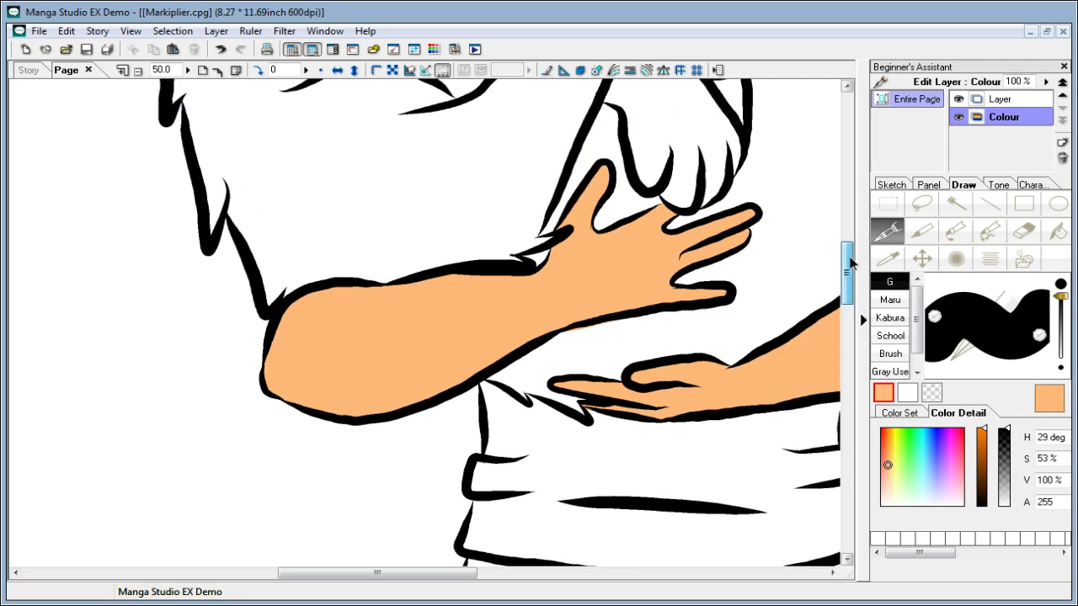
pyautogui.scroll(-3, 848, 261)
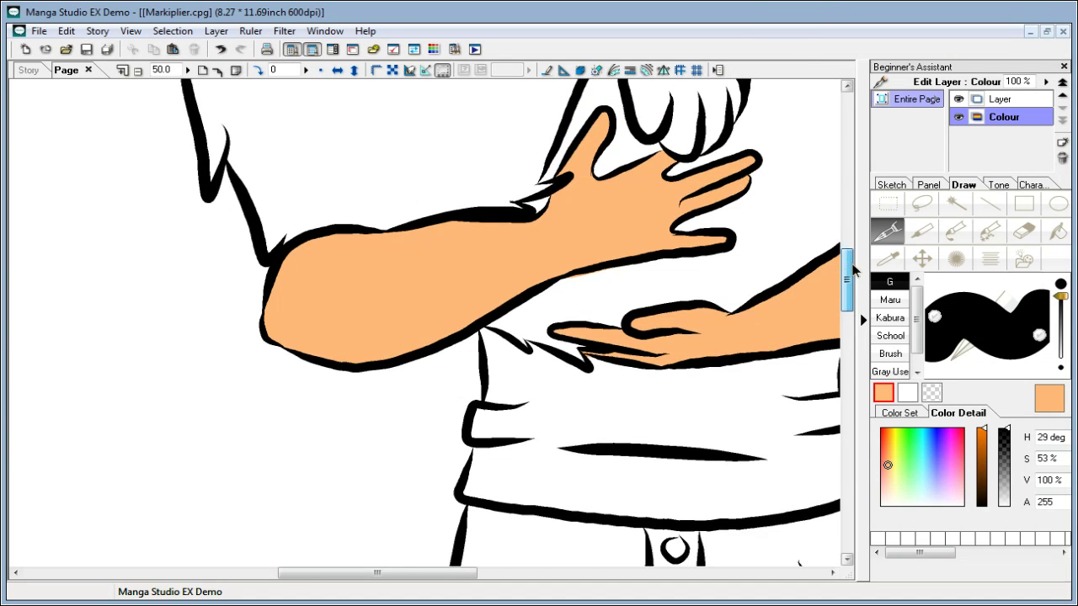
pyautogui.moveTo(853, 271)
pyautogui.mouseDown()
pyautogui.moveTo(847, 205)
pyautogui.moveTo(857, 220)
pyautogui.moveTo(847, 417)
pyautogui.moveTo(869, 429)
pyautogui.moveTo(857, 409)
pyautogui.moveTo(847, 177)
pyautogui.moveTo(848, 254)
pyautogui.mouseUp()
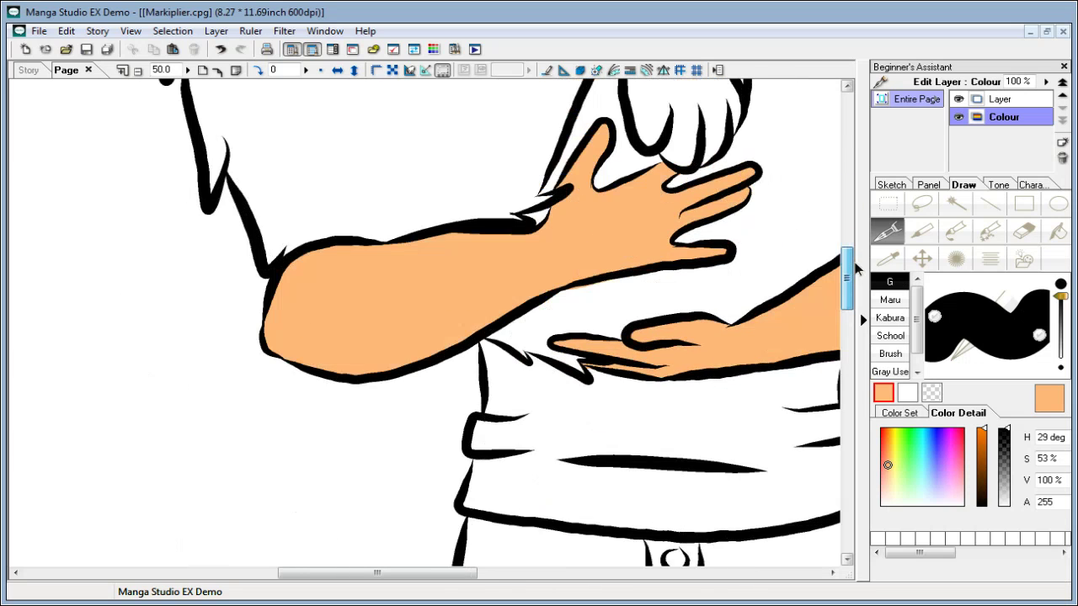
pyautogui.moveTo(405, 573); pyautogui.dragTo(459, 573)
pyautogui.moveTo(846, 307); pyautogui.dragTo(859, 402)
pyautogui.scroll(-5, 859, 401)
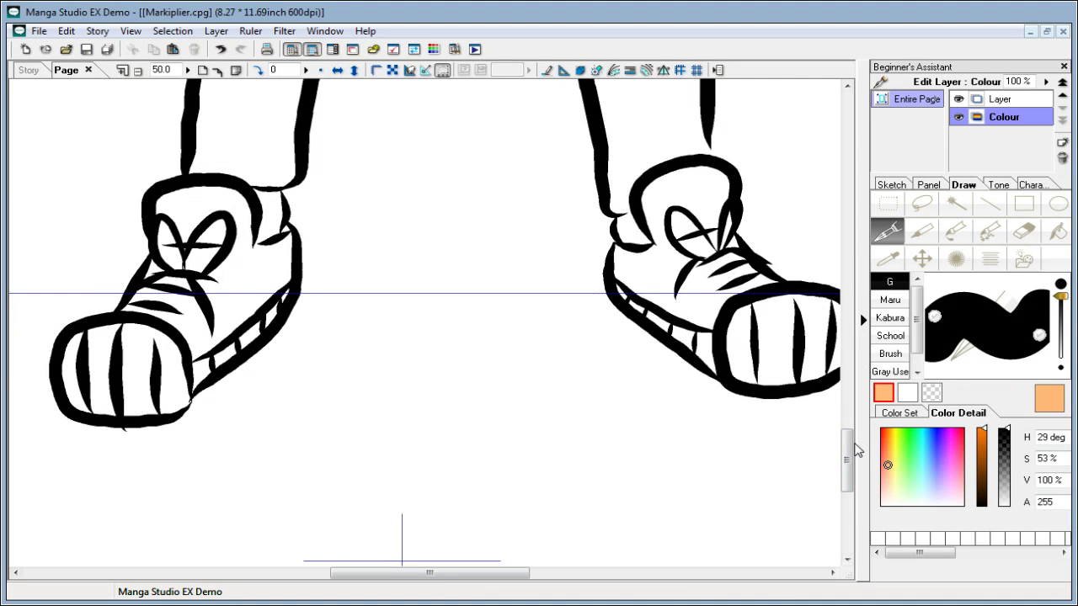
# Step: Set the colour to near-black (hue 0, saturation 0%, value 7%) and paint the top of the man's hair including its upright tufts
pyautogui.moveTo(847, 450); pyautogui.dragTo(824, 184)
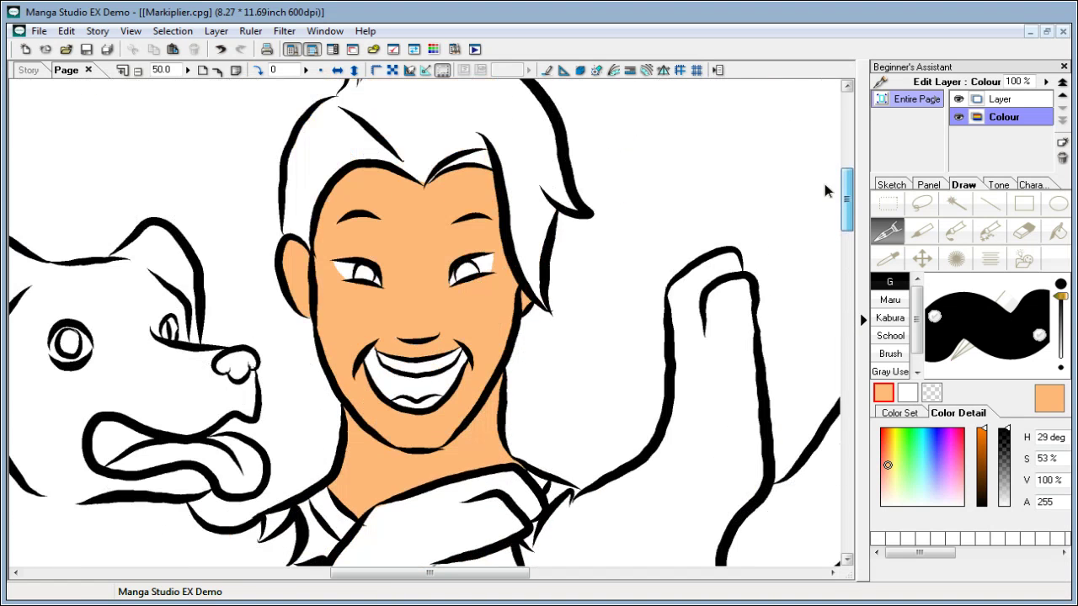
pyautogui.moveTo(982, 454); pyautogui.dragTo(982, 507)
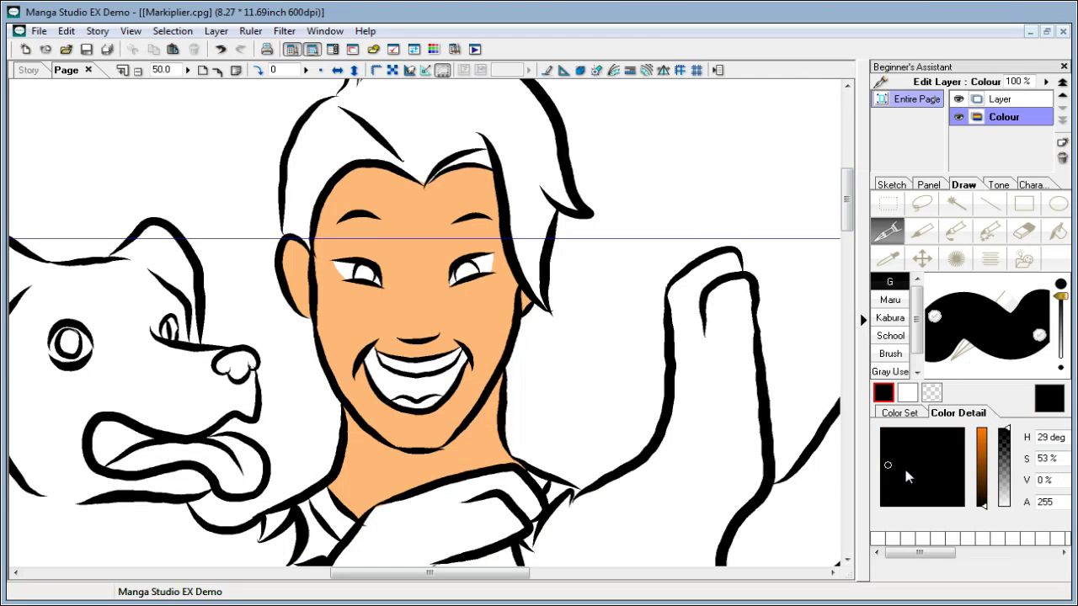
pyautogui.moveTo(907, 477); pyautogui.dragTo(876, 515)
pyautogui.moveTo(984, 505)
pyautogui.mouseDown()
pyautogui.moveTo(984, 484)
pyautogui.moveTo(985, 505)
pyautogui.mouseUp()
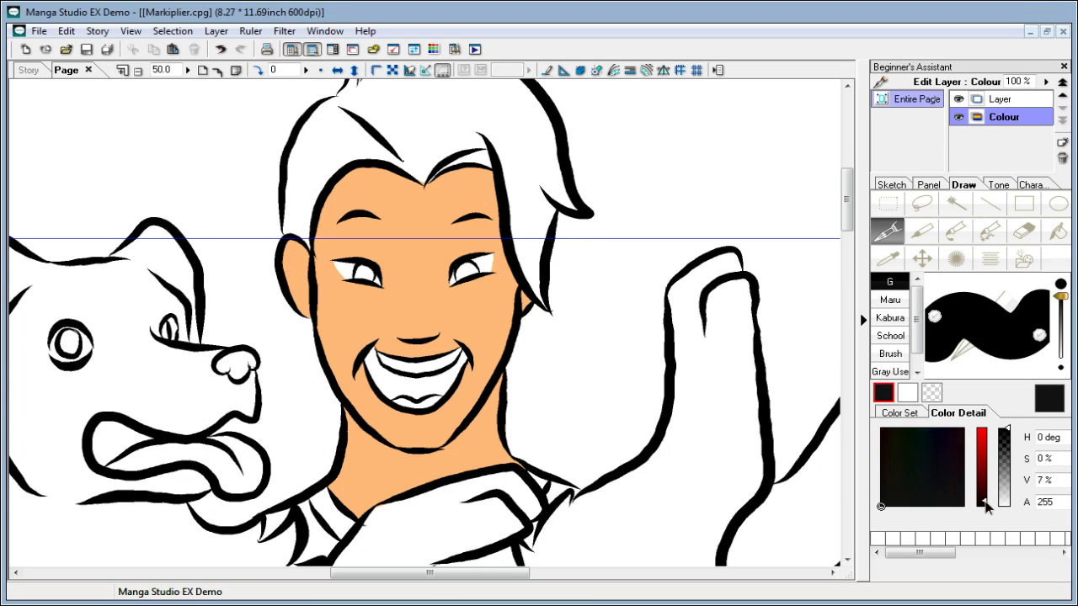
pyautogui.moveTo(846, 207); pyautogui.dragTo(846, 198)
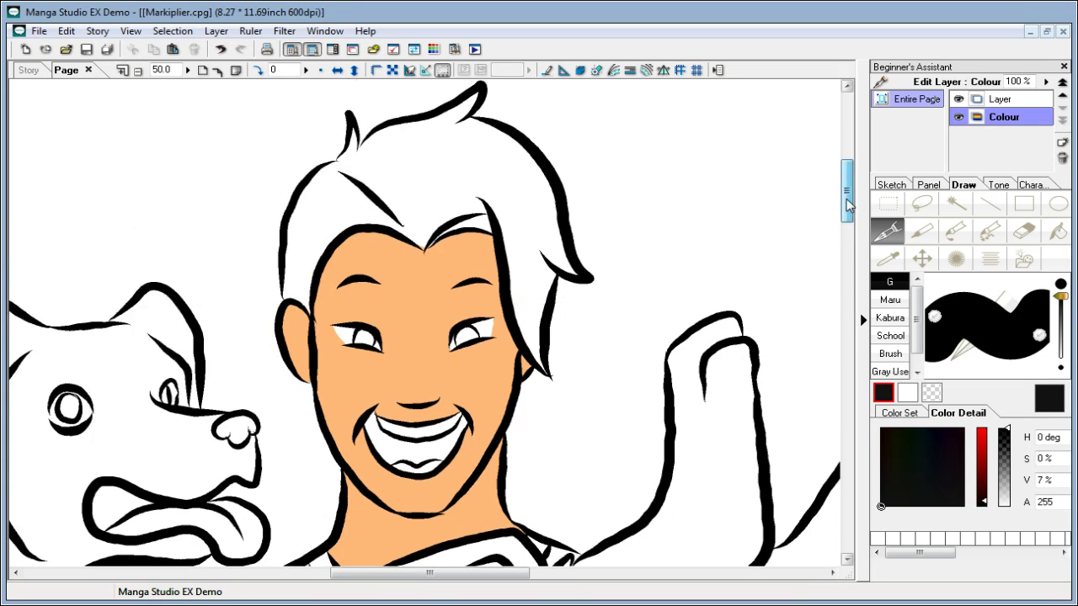
pyautogui.moveTo(413, 168)
pyautogui.mouseDown()
pyautogui.moveTo(396, 194)
pyautogui.moveTo(370, 160)
pyautogui.mouseUp()
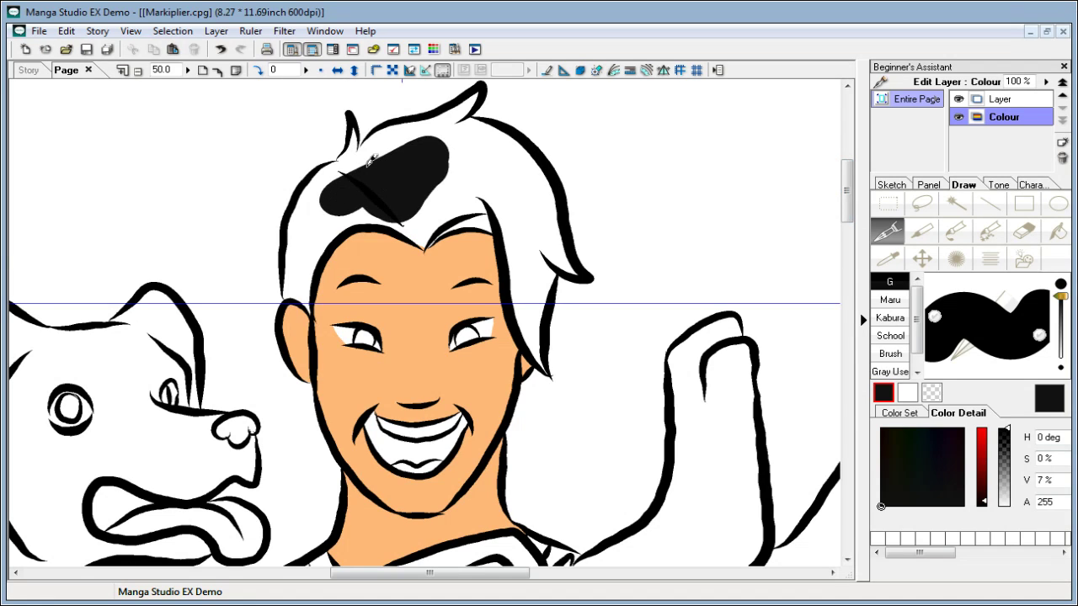
pyautogui.moveTo(354, 114)
pyautogui.mouseDown()
pyautogui.moveTo(341, 168)
pyautogui.moveTo(392, 125)
pyautogui.moveTo(406, 133)
pyautogui.moveTo(480, 87)
pyautogui.moveTo(461, 133)
pyautogui.moveTo(493, 173)
pyautogui.moveTo(515, 162)
pyautogui.moveTo(505, 139)
pyautogui.moveTo(530, 190)
pyautogui.mouseUp()
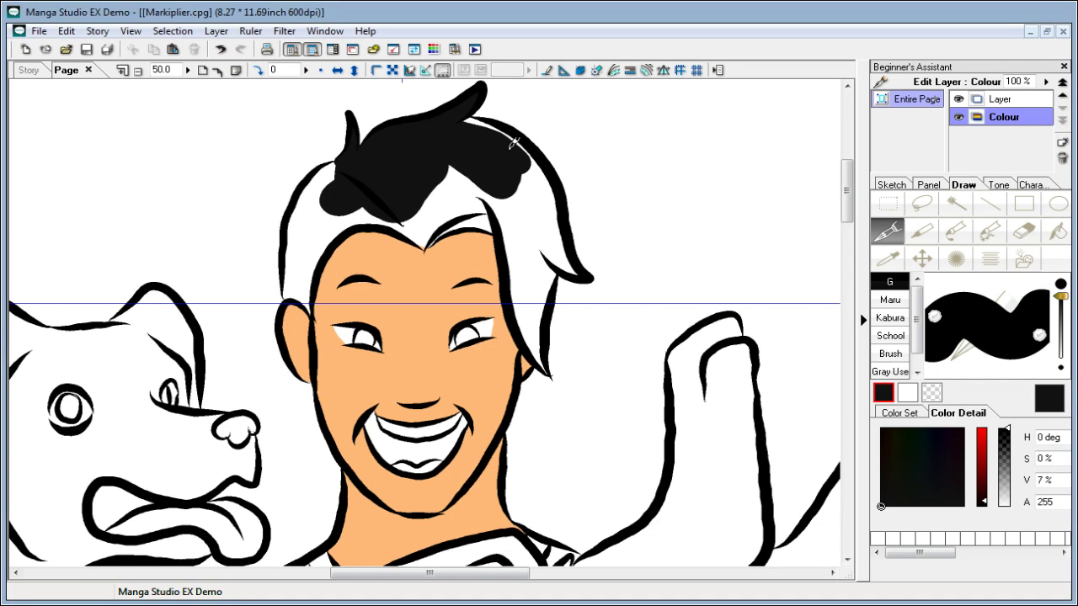
# Step: Fill the rest of the man's hair with the near-black: the long fringe, the hairline peak and the side above his ear
pyautogui.moveTo(484, 119)
pyautogui.mouseDown()
pyautogui.moveTo(535, 160)
pyautogui.moveTo(508, 133)
pyautogui.moveTo(518, 211)
pyautogui.moveTo(503, 179)
pyautogui.mouseUp()
pyautogui.moveTo(548, 223)
pyautogui.mouseDown()
pyautogui.moveTo(547, 225)
pyautogui.moveTo(555, 222)
pyautogui.moveTo(580, 268)
pyautogui.moveTo(542, 236)
pyautogui.moveTo(517, 249)
pyautogui.moveTo(517, 287)
pyautogui.moveTo(521, 251)
pyautogui.moveTo(541, 232)
pyautogui.moveTo(546, 274)
pyautogui.moveTo(525, 292)
pyautogui.moveTo(559, 255)
pyautogui.moveTo(529, 339)
pyautogui.moveTo(552, 367)
pyautogui.mouseUp()
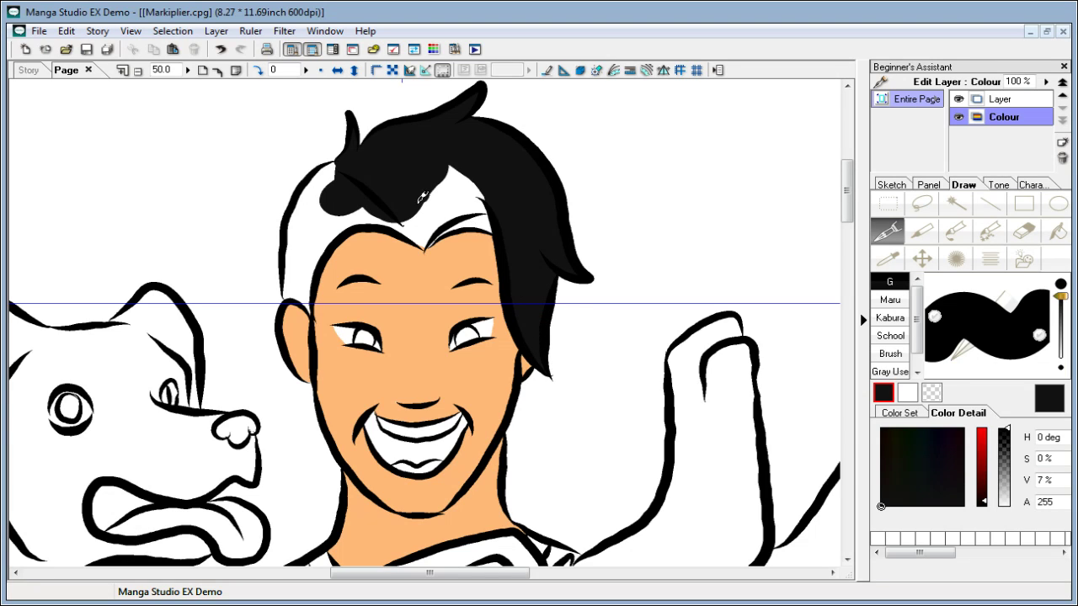
pyautogui.moveTo(423, 196)
pyautogui.mouseDown()
pyautogui.moveTo(455, 217)
pyautogui.moveTo(393, 206)
pyautogui.moveTo(427, 240)
pyautogui.mouseUp()
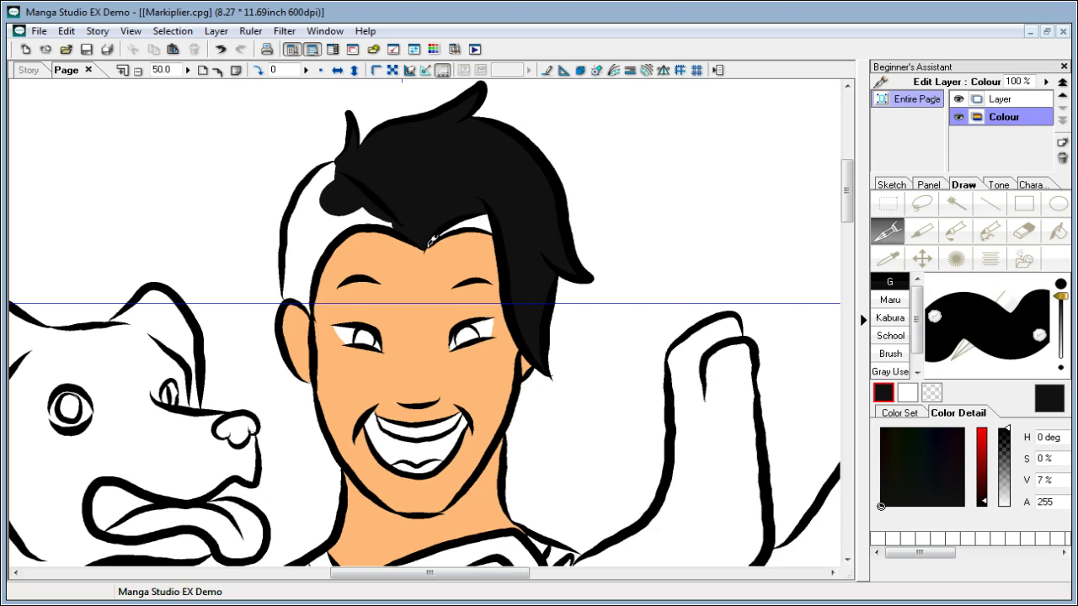
pyautogui.moveTo(440, 231); pyautogui.dragTo(483, 217)
pyautogui.moveTo(329, 181)
pyautogui.mouseDown()
pyautogui.moveTo(307, 210)
pyautogui.moveTo(338, 164)
pyautogui.moveTo(303, 217)
pyautogui.moveTo(308, 234)
pyautogui.moveTo(362, 202)
pyautogui.moveTo(396, 212)
pyautogui.mouseUp()
pyautogui.moveTo(318, 255)
pyautogui.mouseDown()
pyautogui.moveTo(303, 277)
pyautogui.moveTo(317, 248)
pyautogui.moveTo(290, 276)
pyautogui.moveTo(319, 304)
pyautogui.mouseUp()
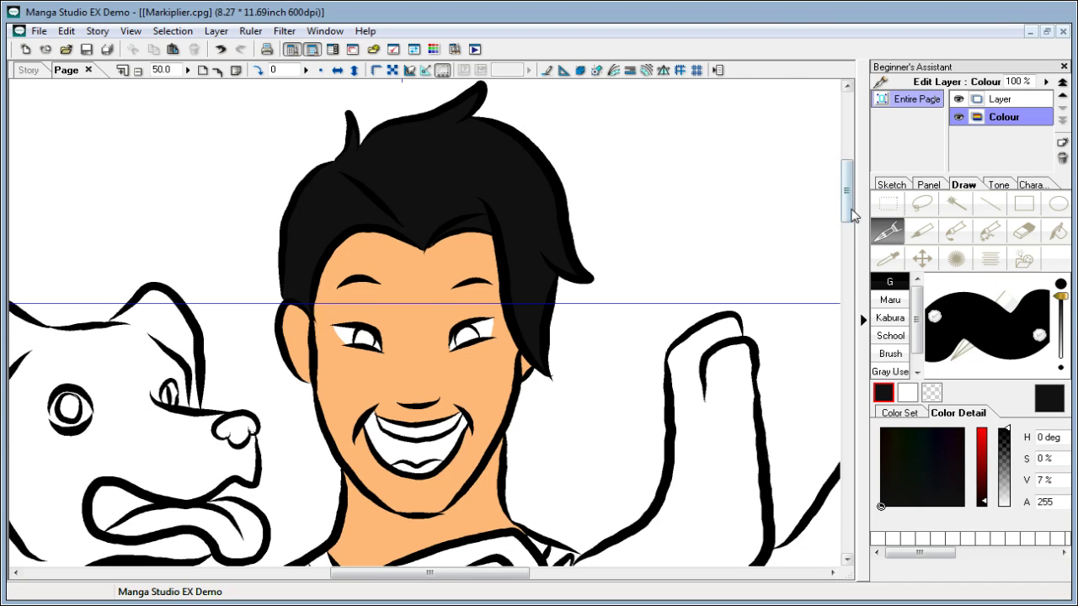
# Step: Set the colour to dark red (hue 0, saturation 100%, value 47%) and paint the man's open mouth between teeth and tongue
pyautogui.moveTo(847, 193)
pyautogui.mouseDown()
pyautogui.moveTo(847, 168)
pyautogui.moveTo(859, 311)
pyautogui.moveTo(852, 253)
pyautogui.moveTo(880, 389)
pyautogui.moveTo(862, 224)
pyautogui.moveTo(842, 236)
pyautogui.mouseUp()
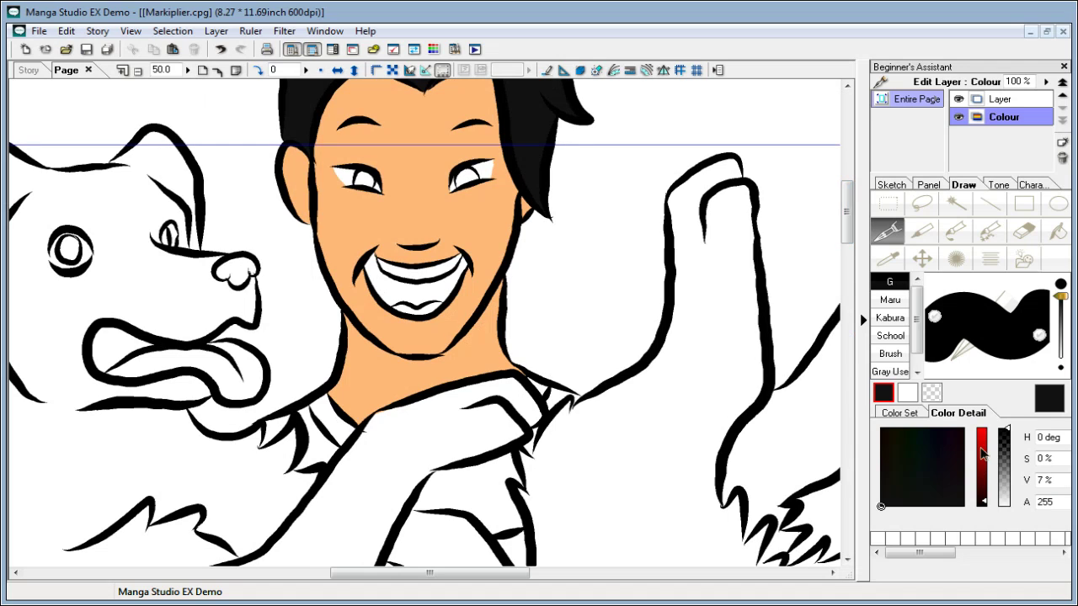
pyautogui.click(981, 431)
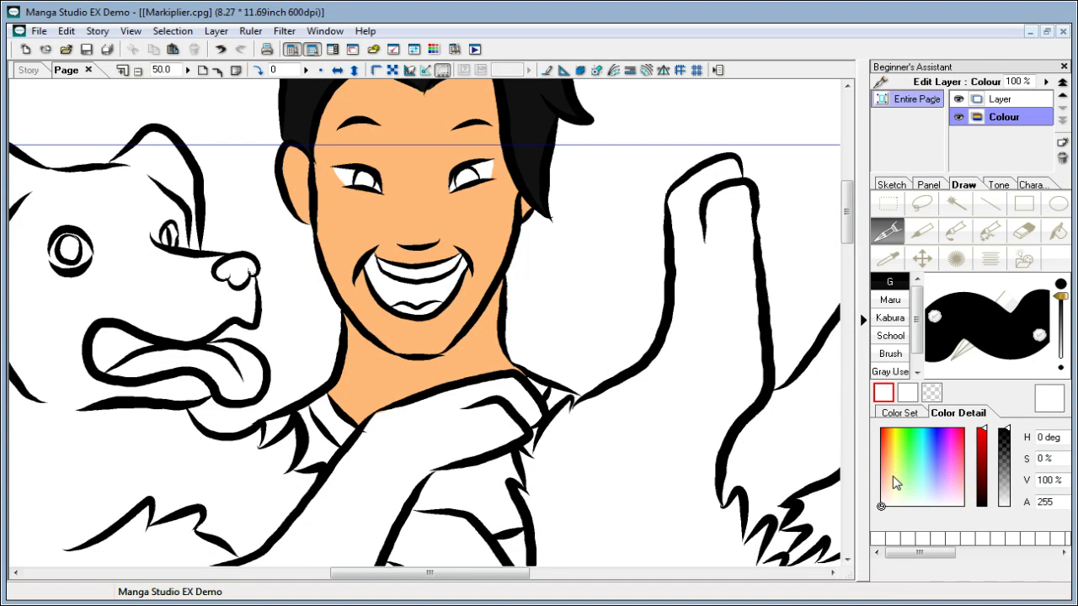
pyautogui.click(882, 429)
pyautogui.moveTo(982, 467); pyautogui.dragTo(982, 470)
pyautogui.moveTo(375, 277)
pyautogui.mouseDown()
pyautogui.moveTo(396, 299)
pyautogui.moveTo(378, 268)
pyautogui.moveTo(369, 271)
pyautogui.moveTo(376, 250)
pyautogui.mouseUp()
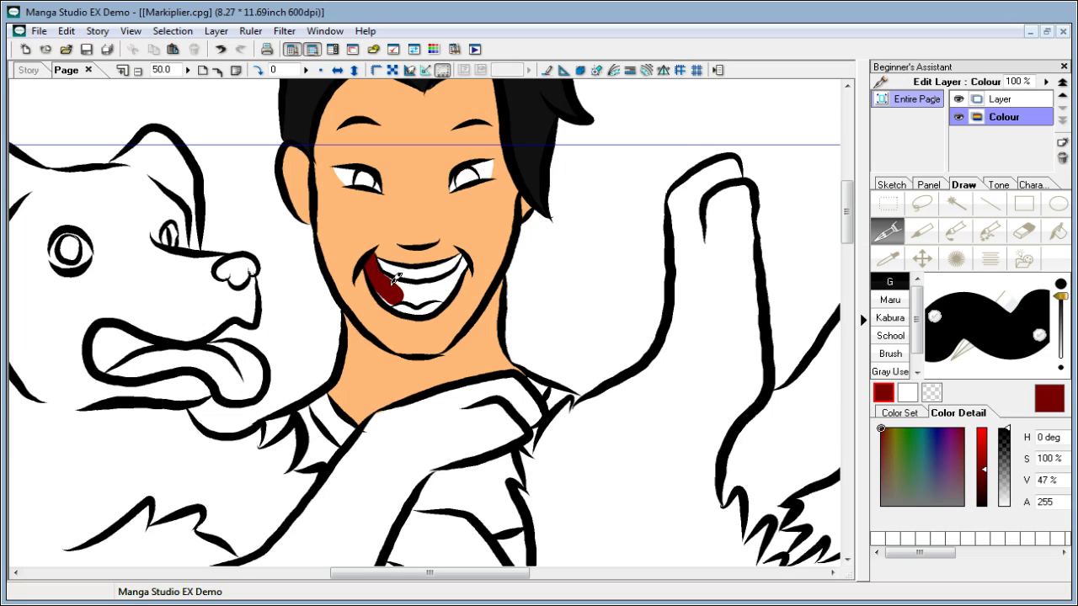
pyautogui.moveTo(398, 279)
pyautogui.mouseDown()
pyautogui.moveTo(412, 284)
pyautogui.moveTo(383, 284)
pyautogui.moveTo(397, 300)
pyautogui.moveTo(438, 286)
pyautogui.moveTo(409, 283)
pyautogui.moveTo(445, 289)
pyautogui.mouseUp()
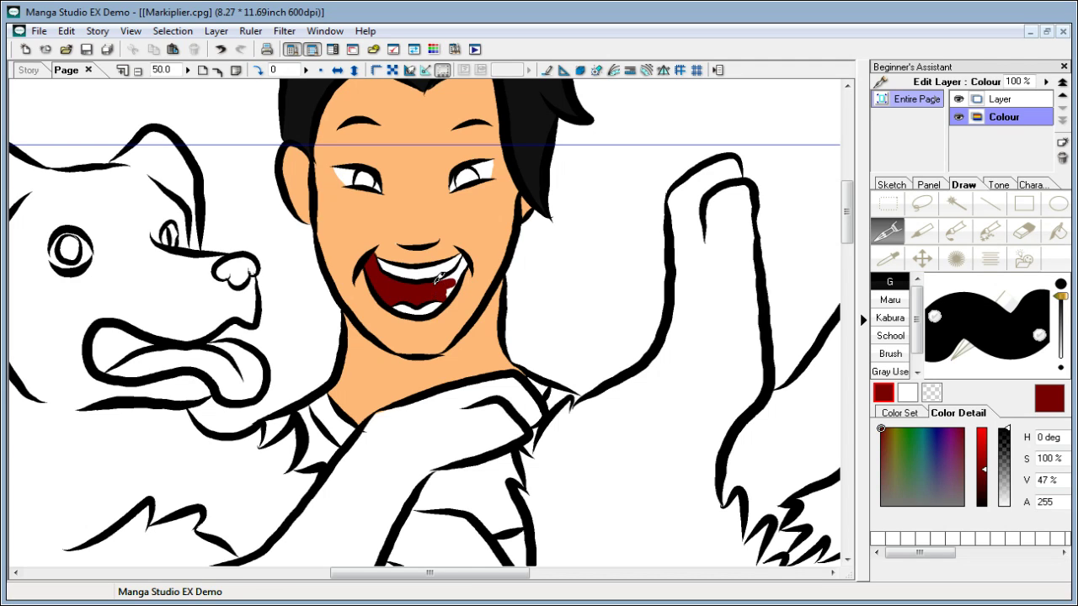
pyautogui.moveTo(437, 281); pyautogui.dragTo(452, 276)
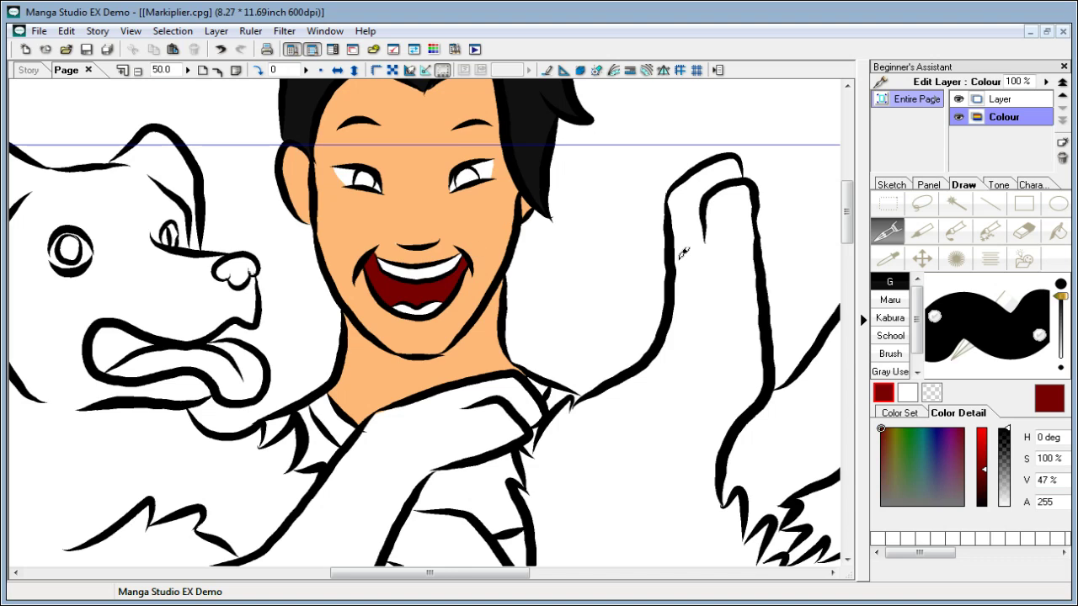
# Step: Paint the man's tongue pale pink at 24% saturation, and refill it with a stronger pink (hue 0, saturation 42%, value 100%)
pyautogui.moveTo(984, 465); pyautogui.dragTo(981, 429)
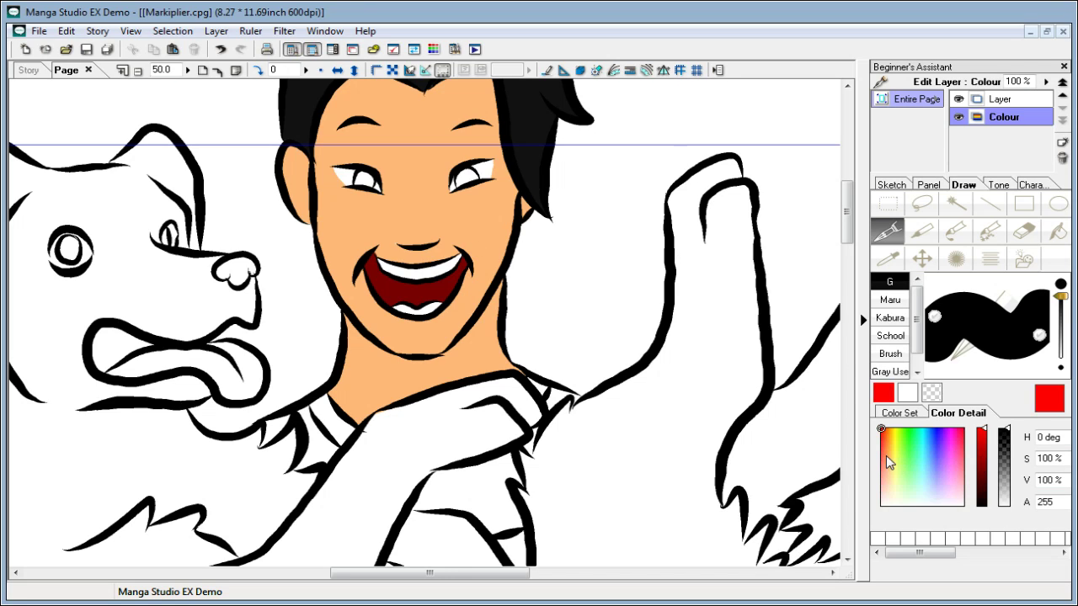
pyautogui.moveTo(886, 456); pyautogui.dragTo(880, 487)
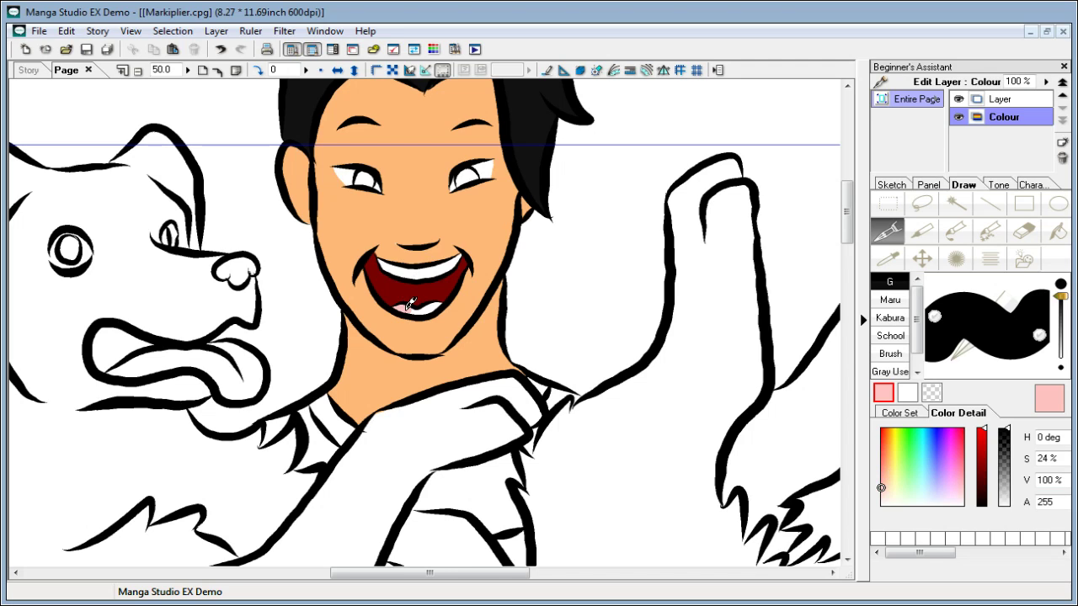
pyautogui.moveTo(401, 305); pyautogui.dragTo(434, 303)
pyautogui.click(880, 473)
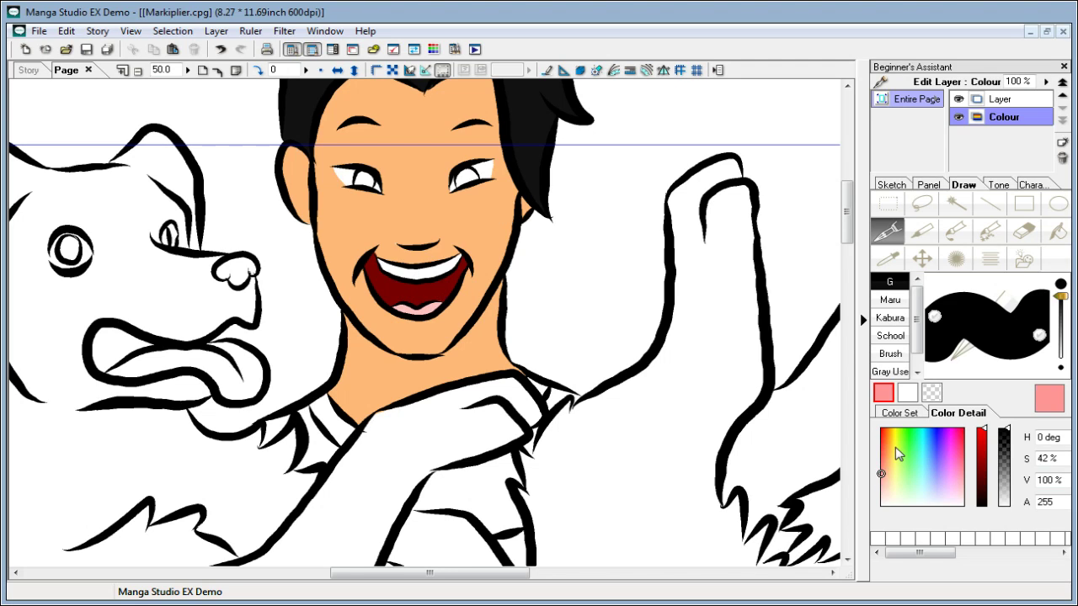
pyautogui.click(1055, 232)
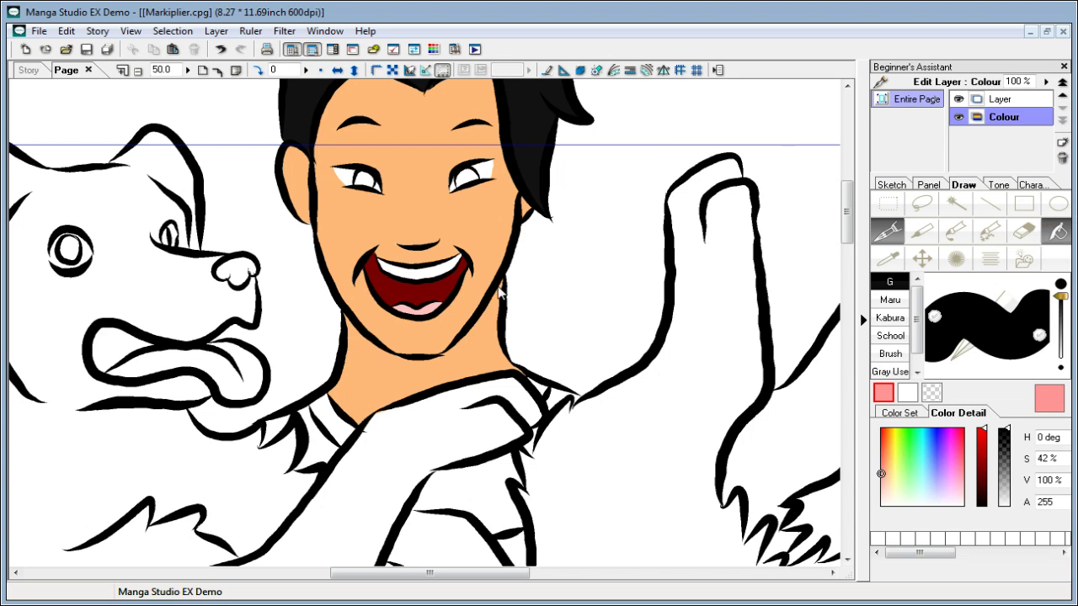
pyautogui.click(418, 305)
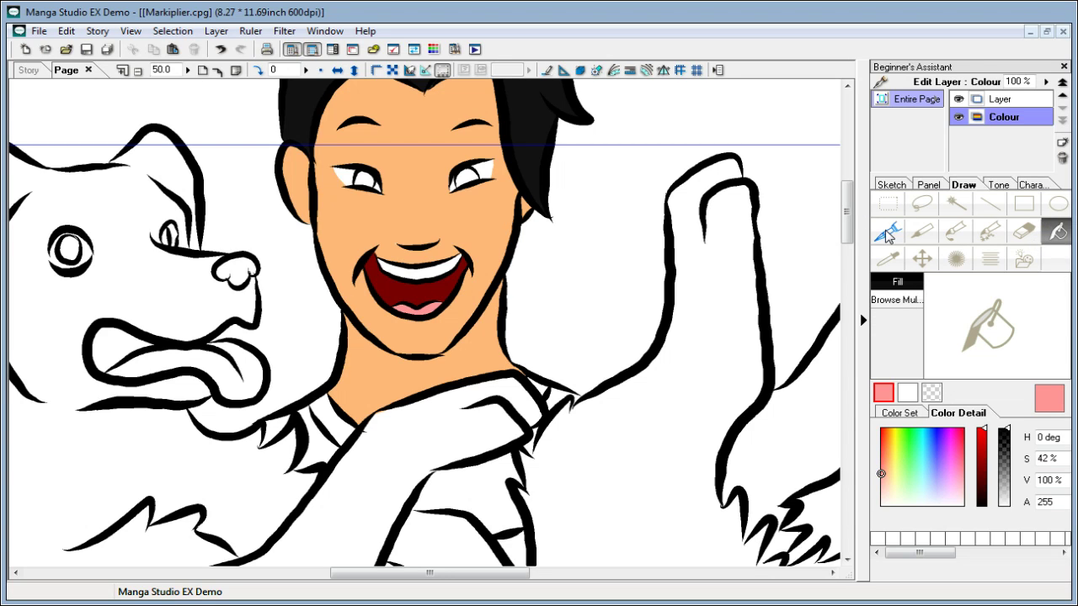
# Step: Set the pen colour to dark brown (hue 14, saturation 100%, value 19%) and paint the irises of both of the man's eyes
pyautogui.moveTo(846, 238)
pyautogui.mouseDown()
pyautogui.moveTo(845, 203)
pyautogui.moveTo(848, 234)
pyautogui.moveTo(848, 217)
pyautogui.mouseUp()
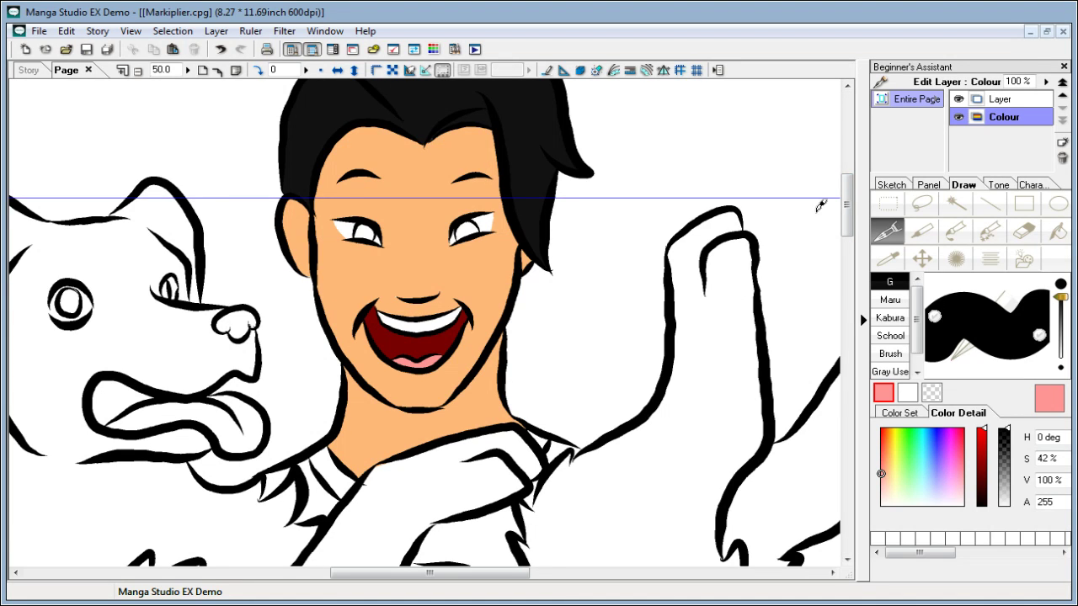
pyautogui.moveTo(850, 213); pyautogui.dragTo(850, 217)
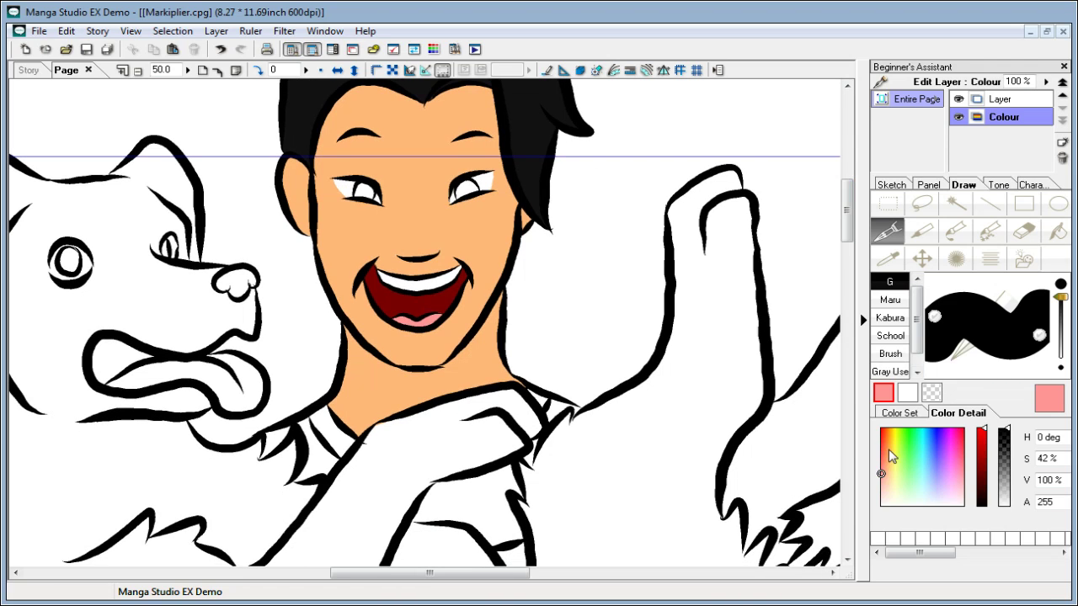
pyautogui.moveTo(890, 454); pyautogui.dragTo(881, 425)
pyautogui.click(980, 495)
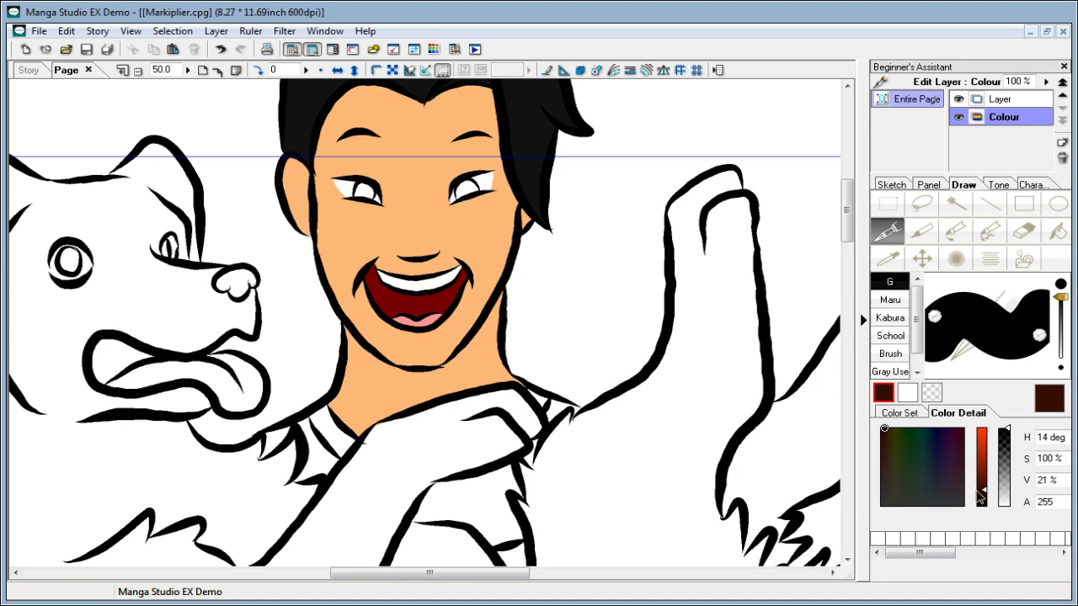
pyautogui.moveTo(979, 496); pyautogui.dragTo(982, 492)
pyautogui.moveTo(358, 184); pyautogui.dragTo(369, 189)
pyautogui.hotkey('ctrl', 'z')
pyautogui.moveTo(362, 182); pyautogui.dragTo(376, 192)
pyautogui.moveTo(456, 192); pyautogui.dragTo(483, 183)
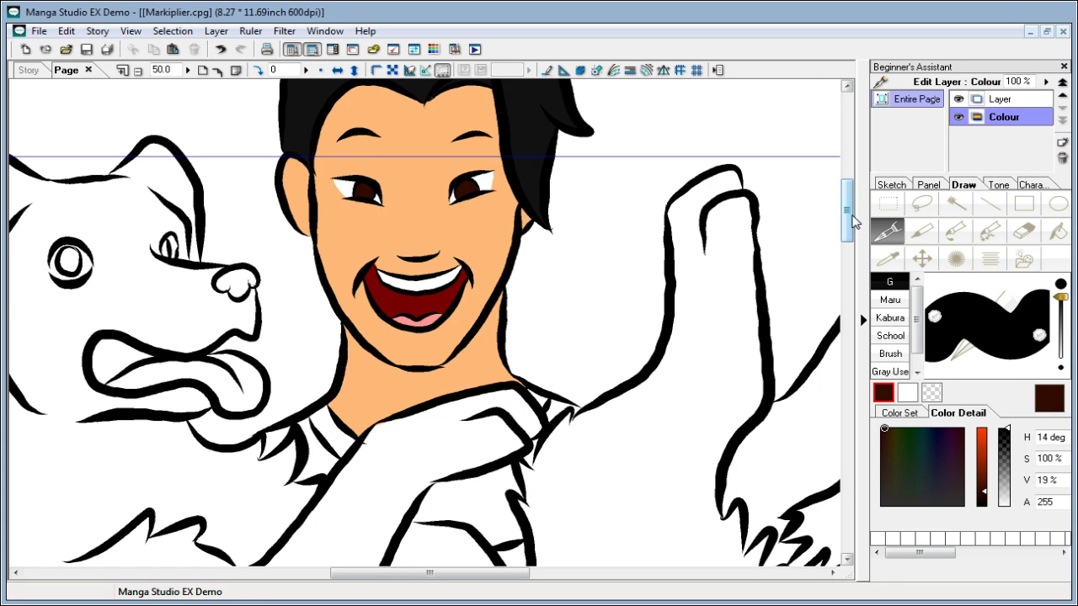
pyautogui.scroll(2, 849, 211)
pyautogui.scroll(-2, 849, 211)
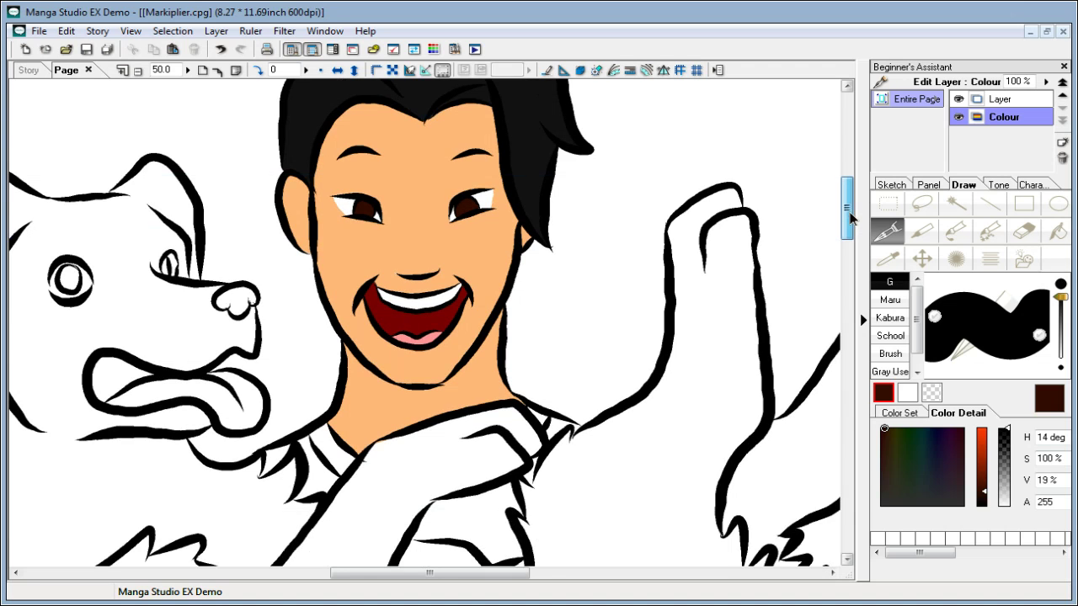
pyautogui.scroll(-1, 850, 215)
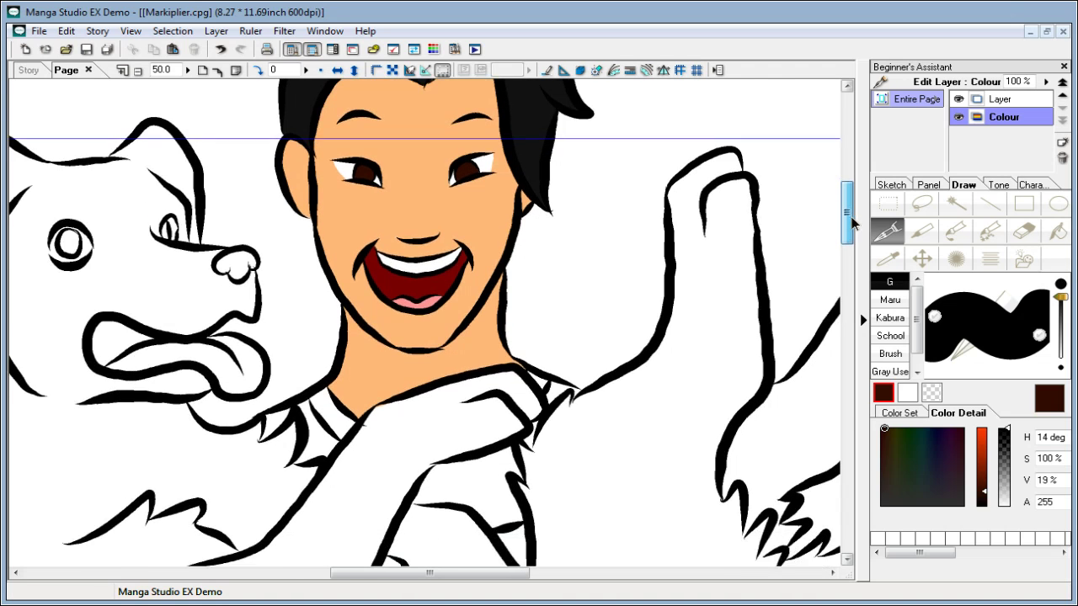
pyautogui.scroll(2, 851, 214)
pyautogui.scroll(-10, 852, 212)
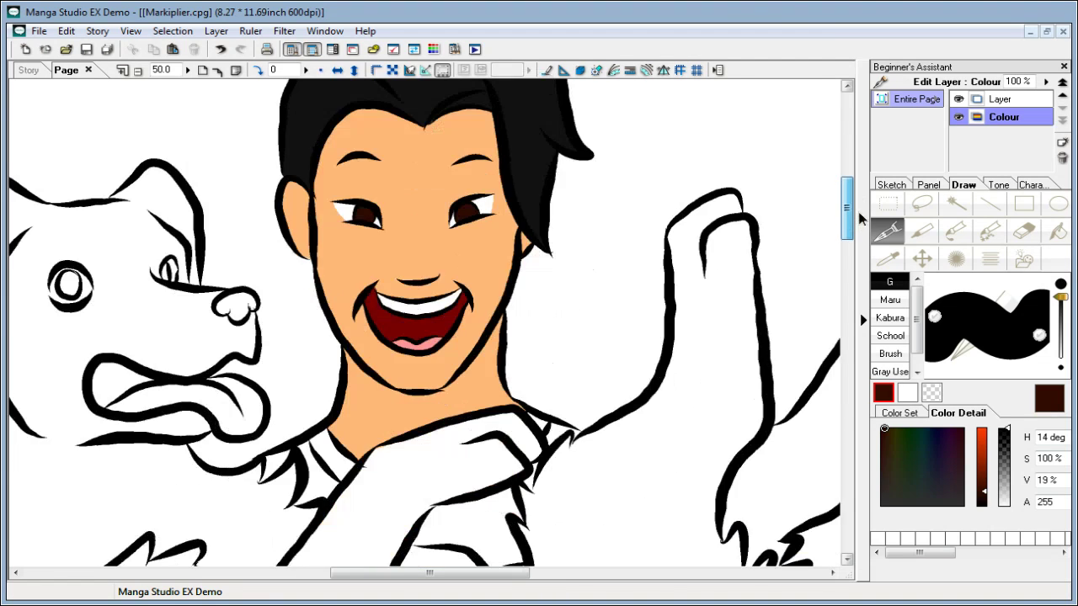
pyautogui.scroll(-6, 855, 274)
pyautogui.scroll(11, 856, 252)
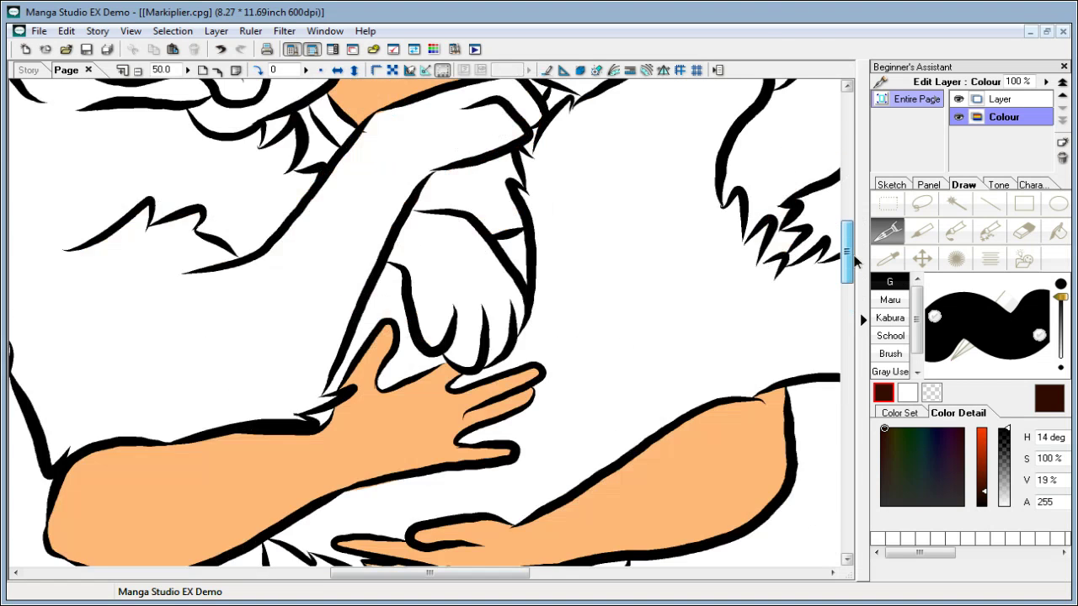
pyautogui.scroll(3, 857, 240)
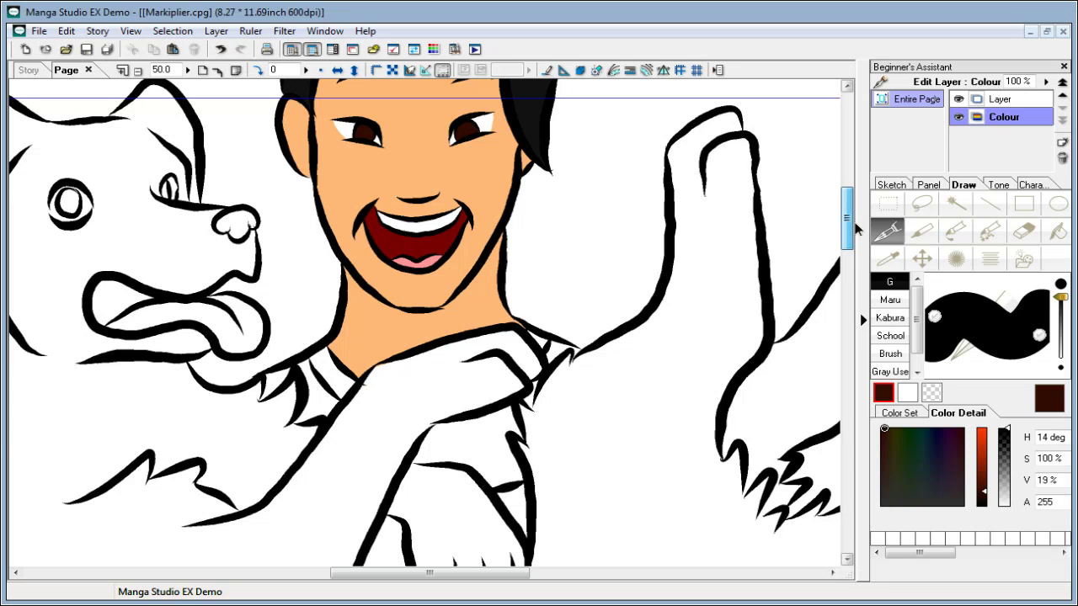
pyautogui.scroll(2, 857, 227)
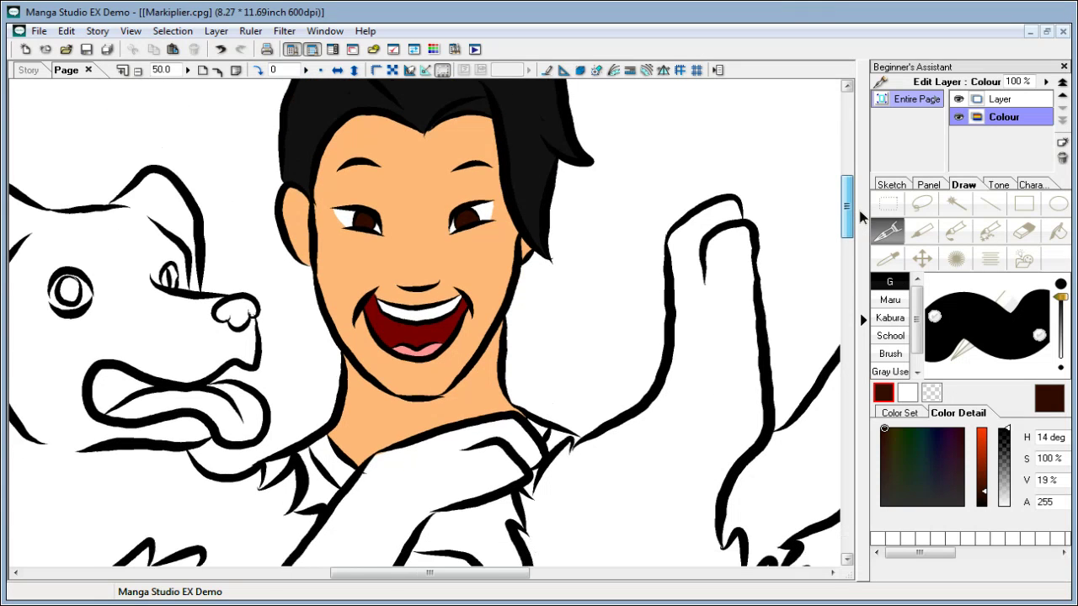
# Step: Sample the dark red from the man's mouth and paint the inside of the dog's open mouth behind its tongue
pyautogui.scroll(-1, 860, 220)
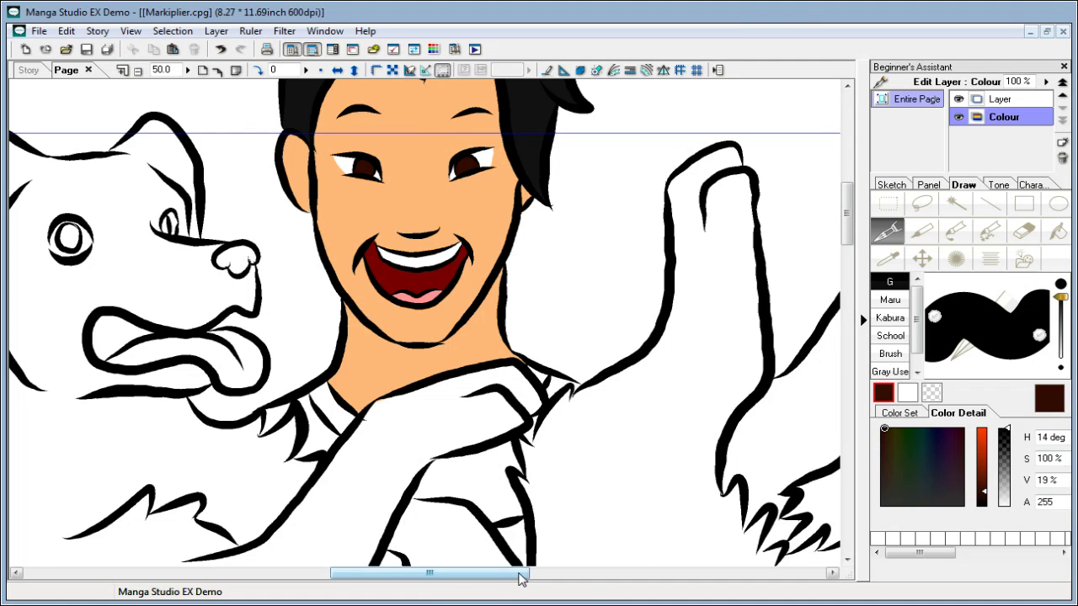
pyautogui.moveTo(522, 579); pyautogui.dragTo(447, 579)
pyautogui.press('i')
pyautogui.click(751, 264)
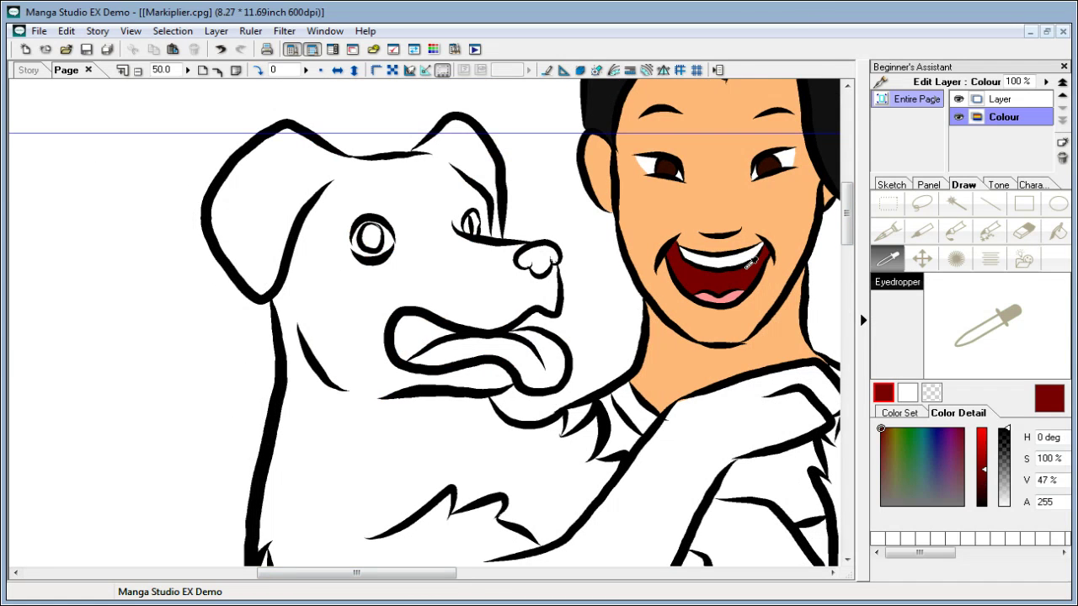
pyautogui.click(889, 229)
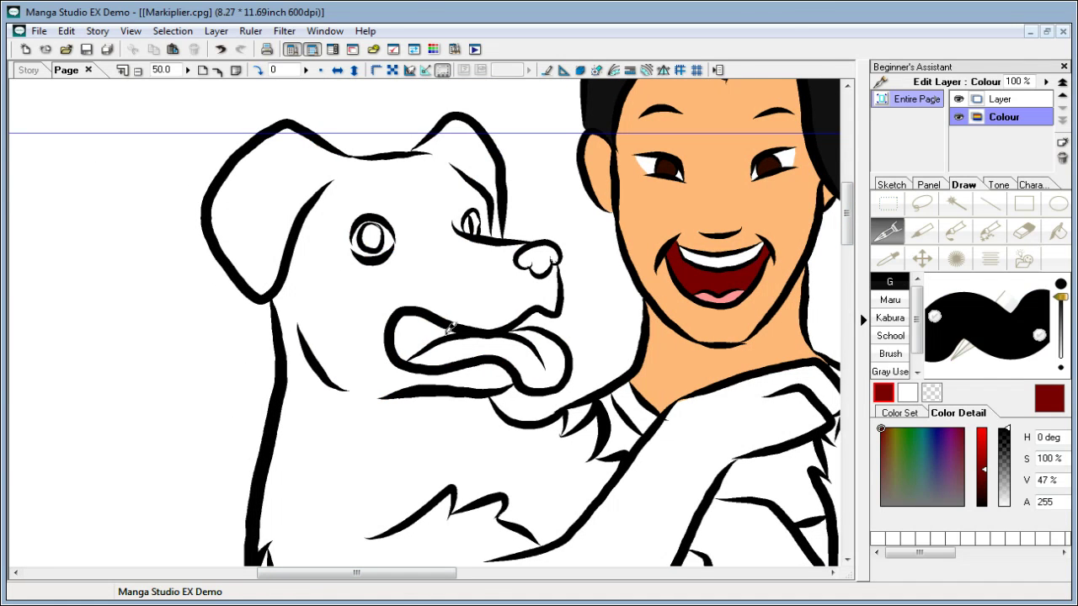
pyautogui.moveTo(451, 329)
pyautogui.mouseDown()
pyautogui.moveTo(406, 324)
pyautogui.moveTo(418, 320)
pyautogui.moveTo(407, 349)
pyautogui.moveTo(428, 314)
pyautogui.moveTo(445, 327)
pyautogui.moveTo(408, 354)
pyautogui.mouseUp()
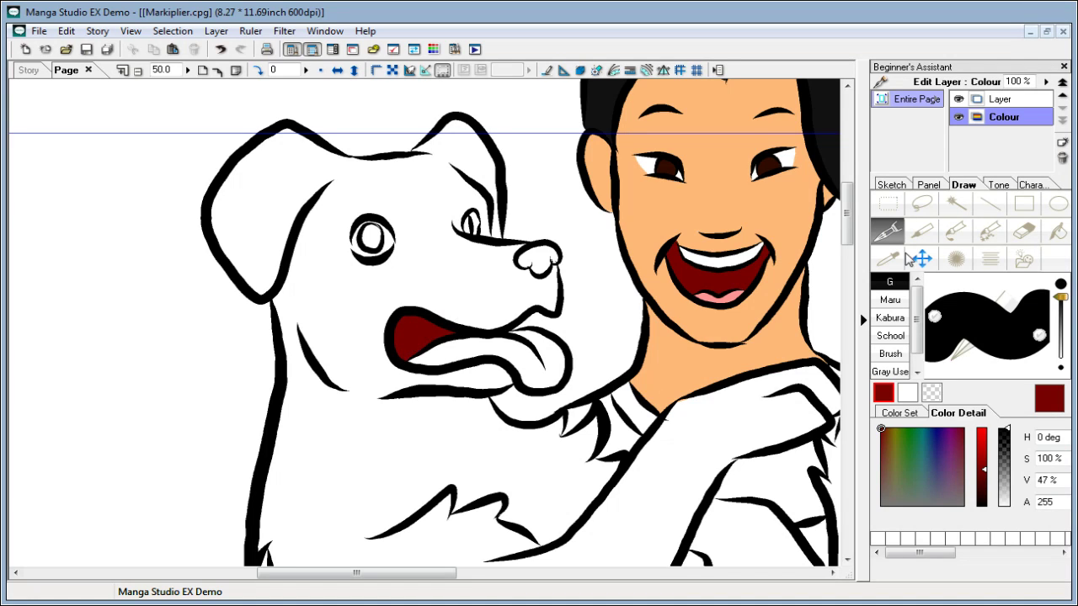
# Step: Sample the pink from the man's tongue and paint the dog's whole tongue with the pen
pyautogui.click(887, 259)
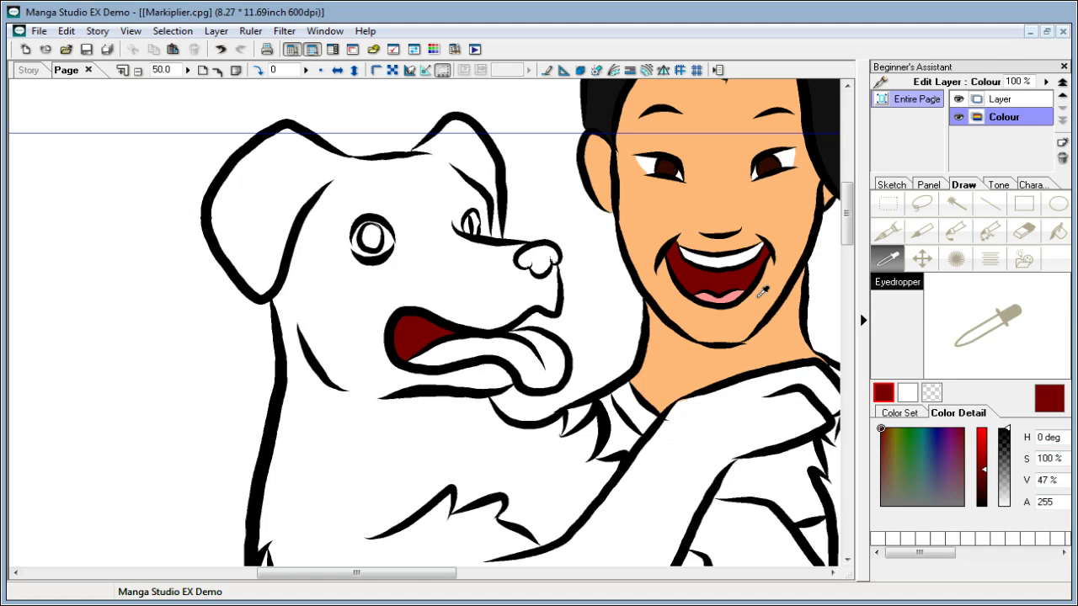
pyautogui.click(738, 291)
pyautogui.click(886, 231)
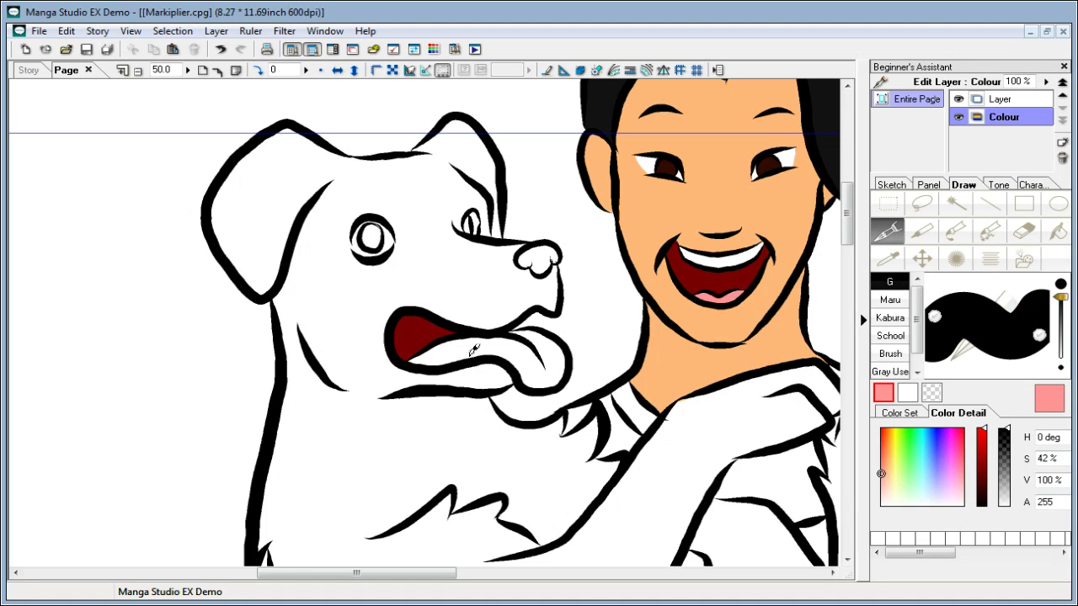
pyautogui.moveTo(427, 357)
pyautogui.mouseDown()
pyautogui.moveTo(469, 339)
pyautogui.moveTo(439, 354)
pyautogui.moveTo(527, 346)
pyautogui.moveTo(513, 349)
pyautogui.moveTo(552, 368)
pyautogui.moveTo(511, 335)
pyautogui.moveTo(530, 334)
pyautogui.moveTo(560, 364)
pyautogui.mouseUp()
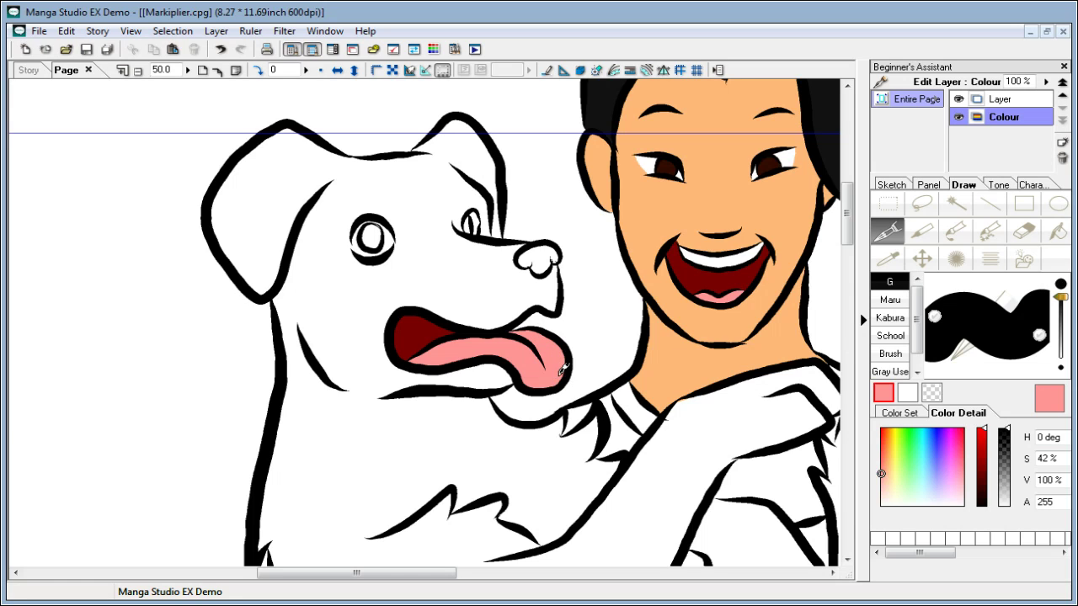
# Step: Sample the near-black from the man's hair and paint the dog's nose with the pen
pyautogui.scroll(1, 852, 238)
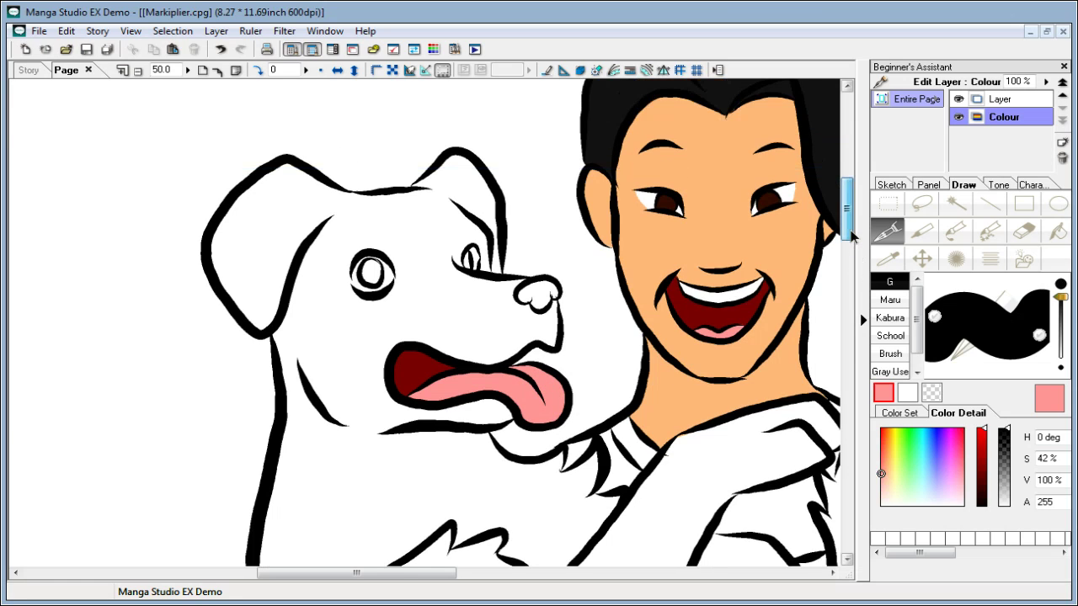
pyautogui.scroll(-1, 852, 239)
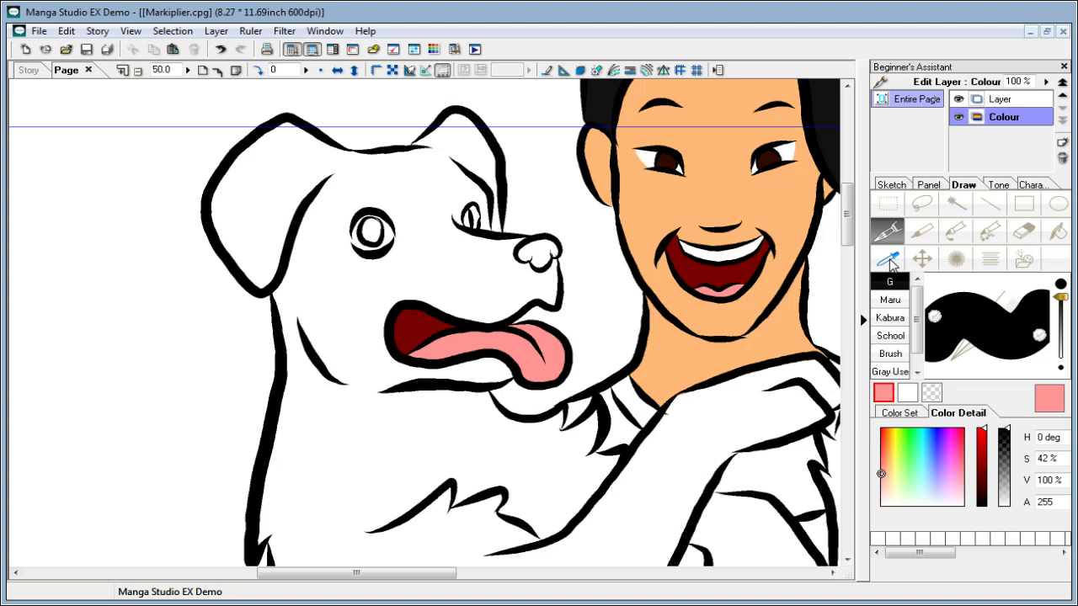
pyautogui.click(891, 262)
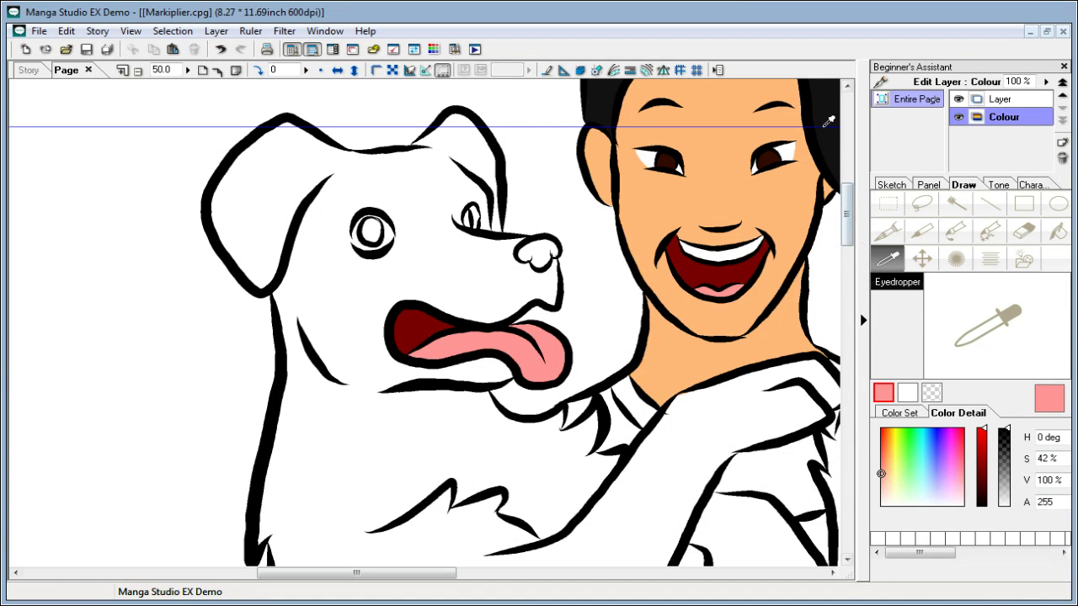
pyautogui.click(837, 88)
pyautogui.click(889, 231)
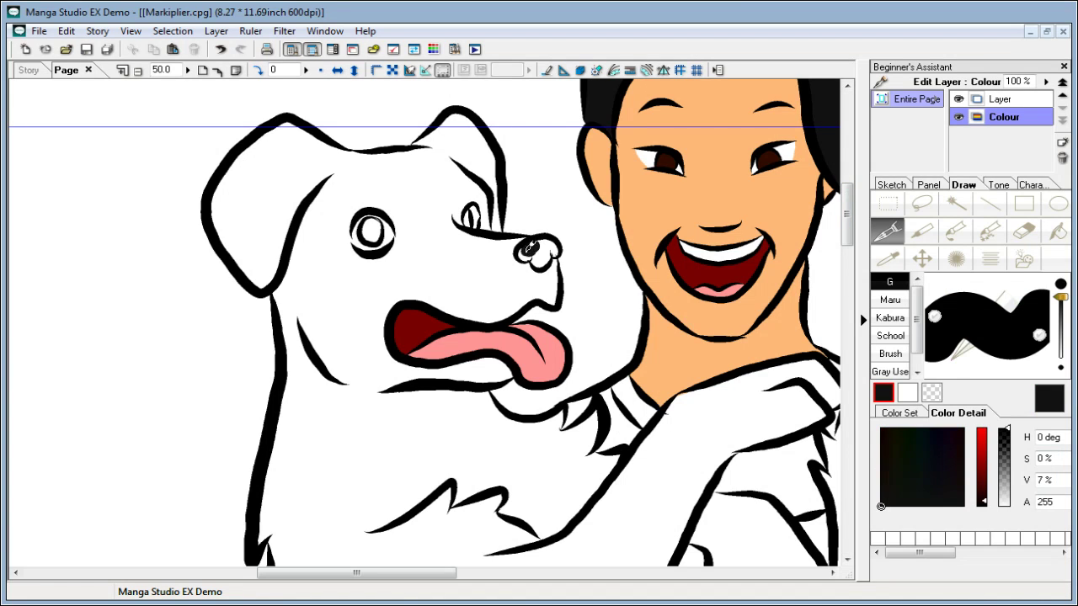
pyautogui.moveTo(530, 253)
pyautogui.mouseDown()
pyautogui.moveTo(548, 257)
pyautogui.moveTo(547, 239)
pyautogui.moveTo(560, 246)
pyautogui.mouseUp()
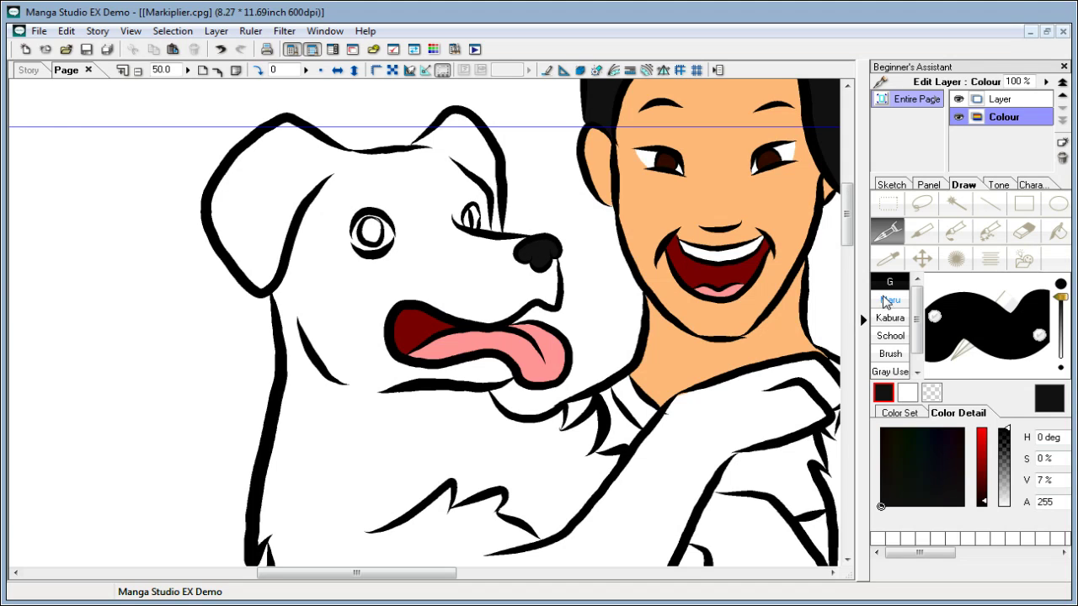
# Step: Set the colour to pure black (value 0%) and paint the pupils of both of the dog's eyes, undoing stray strokes on the far eye
pyautogui.click(985, 478)
pyautogui.moveTo(985, 477); pyautogui.dragTo(984, 506)
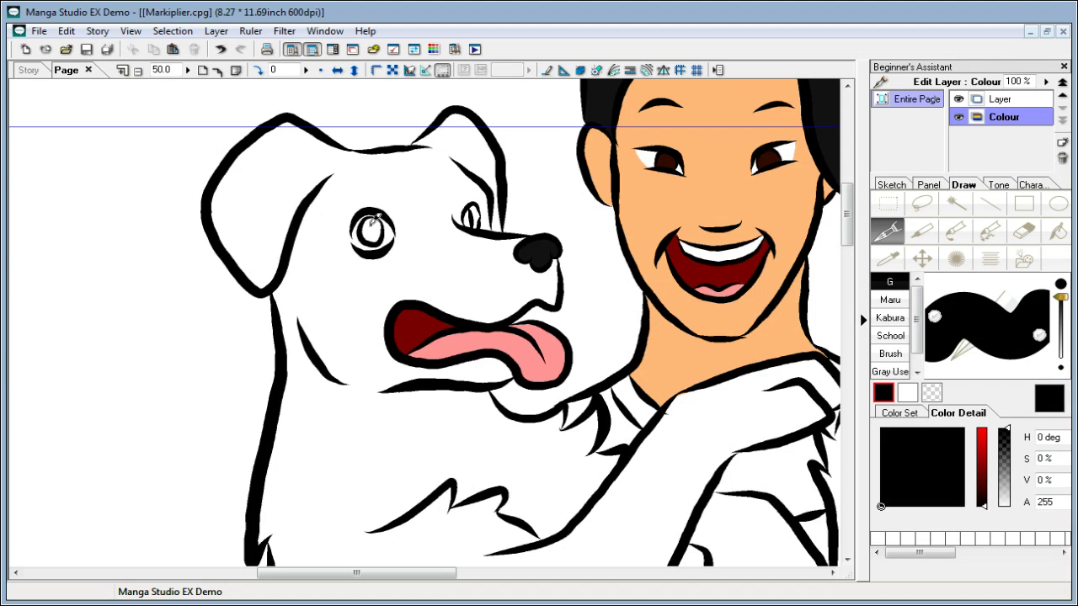
pyautogui.moveTo(375, 215)
pyautogui.mouseDown()
pyautogui.moveTo(375, 231)
pyautogui.moveTo(379, 212)
pyautogui.mouseUp()
pyautogui.moveTo(473, 210)
pyautogui.mouseDown()
pyautogui.moveTo(468, 221)
pyautogui.moveTo(472, 207)
pyautogui.mouseUp()
pyautogui.hotkey('ctrl', 'z')
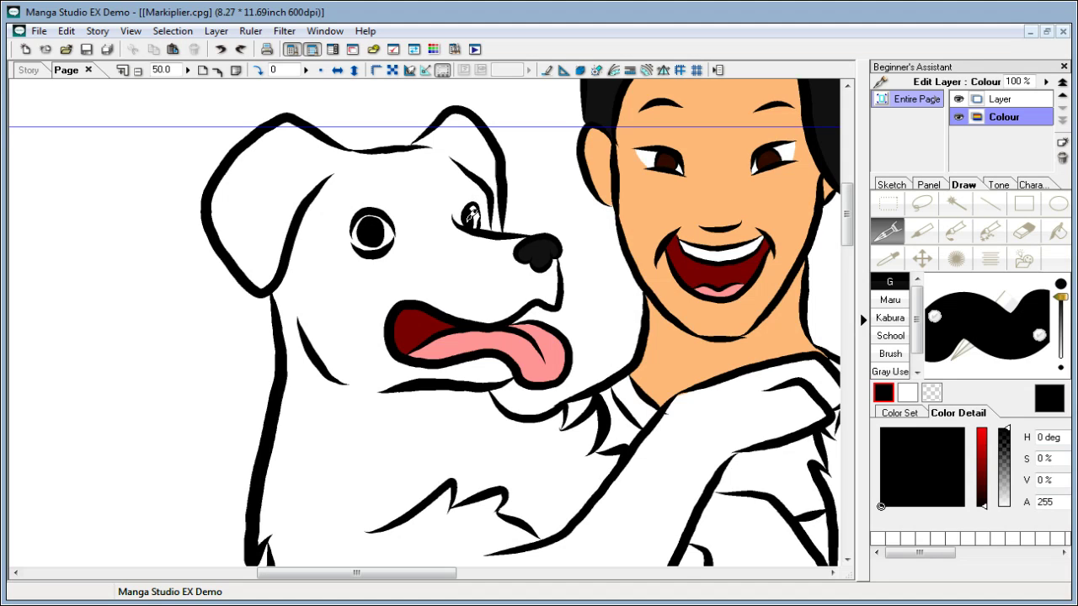
pyautogui.moveTo(471, 206)
pyautogui.mouseDown()
pyautogui.moveTo(470, 219)
pyautogui.moveTo(471, 197)
pyautogui.mouseUp()
pyautogui.hotkey('ctrl', 'z')
pyautogui.moveTo(386, 215); pyautogui.dragTo(400, 208)
pyautogui.press('x')
# Step: Set the pen colour to dark brown (hue 14, saturation 100%, value 20%) and paint the irises around both of the dog's pupils
pyautogui.moveTo(897, 440); pyautogui.dragTo(884, 407)
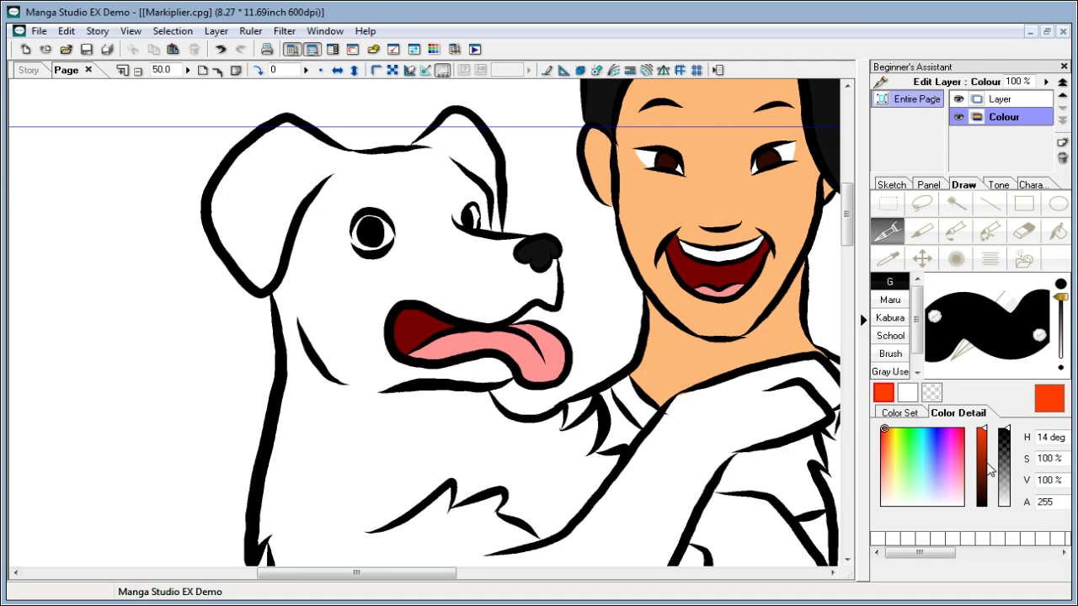
pyautogui.moveTo(983, 455); pyautogui.dragTo(983, 491)
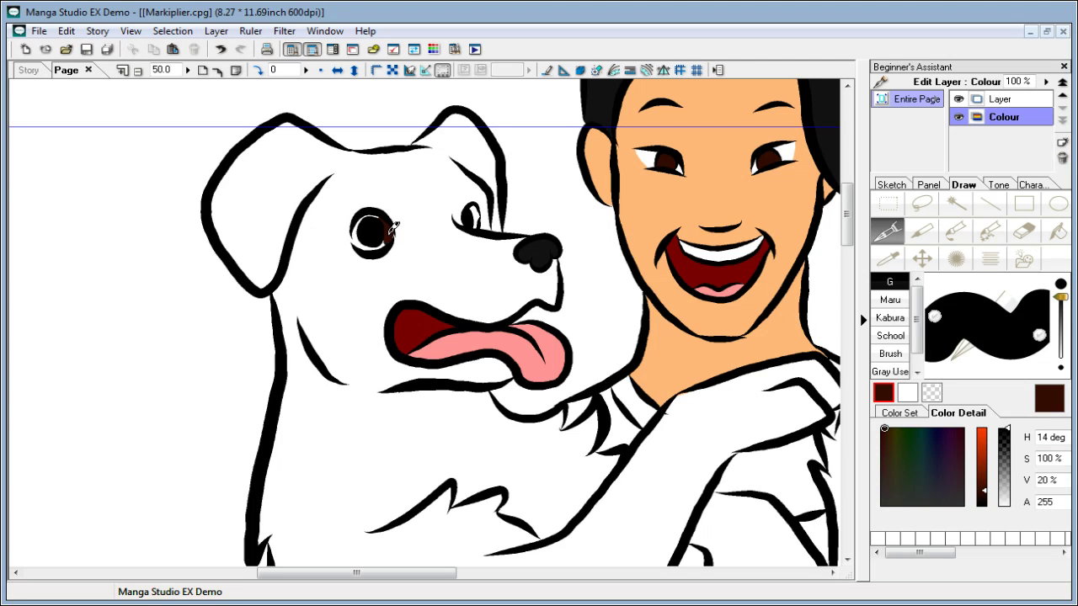
pyautogui.moveTo(389, 234)
pyautogui.mouseDown()
pyautogui.moveTo(356, 241)
pyautogui.moveTo(362, 218)
pyautogui.mouseUp()
pyautogui.moveTo(486, 217)
pyautogui.mouseDown()
pyautogui.moveTo(472, 197)
pyautogui.moveTo(480, 217)
pyautogui.mouseUp()
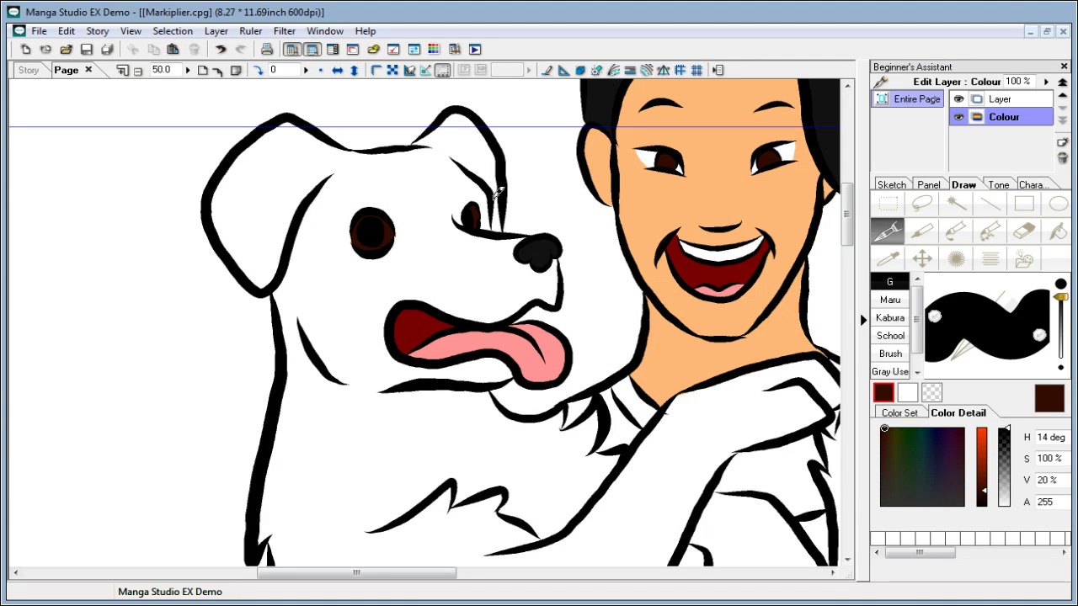
# Step: Refill the irises of both of the dog's eyes with dark red (hue 0, saturation 100%, value 27%)
pyautogui.click(982, 485)
pyautogui.click(1050, 231)
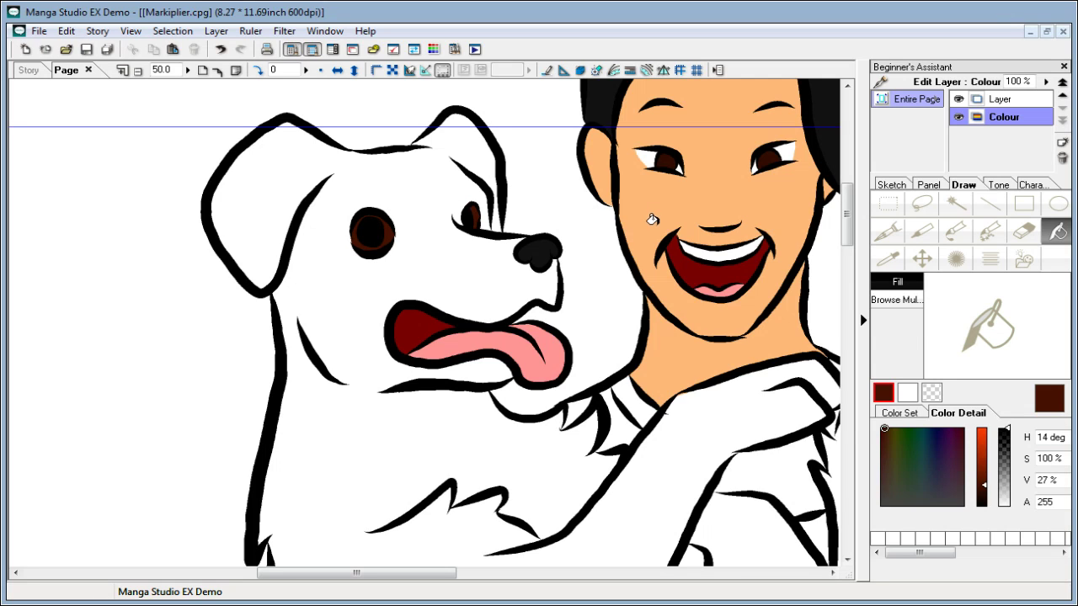
pyautogui.click(881, 426)
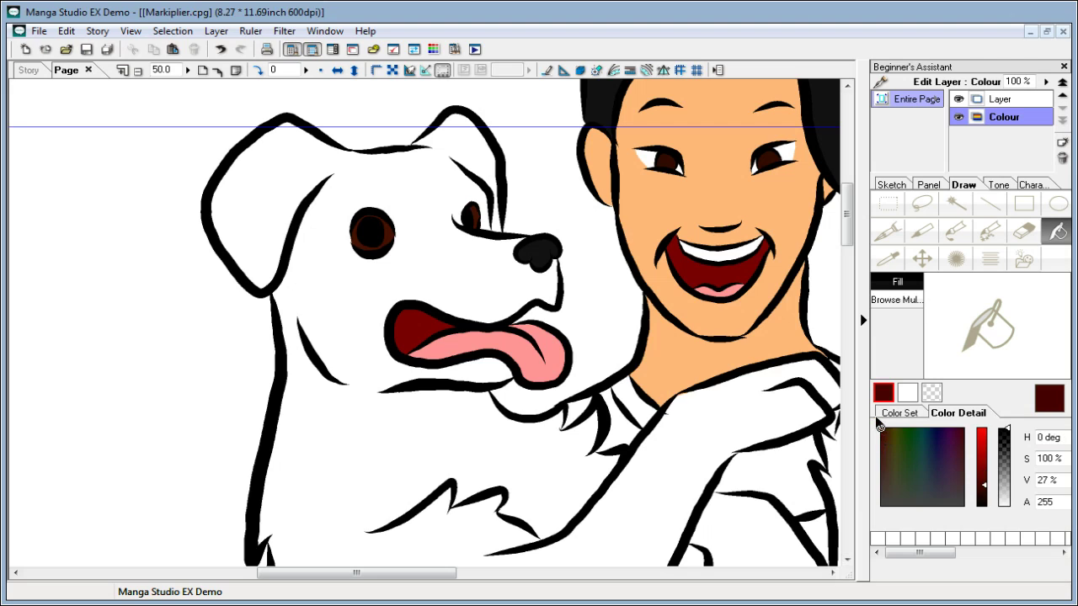
pyautogui.click(470, 211)
pyautogui.click(385, 225)
pyautogui.click(887, 231)
# Step: Set the pen colour to pale yellow (hue 47, saturation 45%, value 100%) and paint the dog's muzzle and the fur around its eyes
pyautogui.scroll(1, 848, 228)
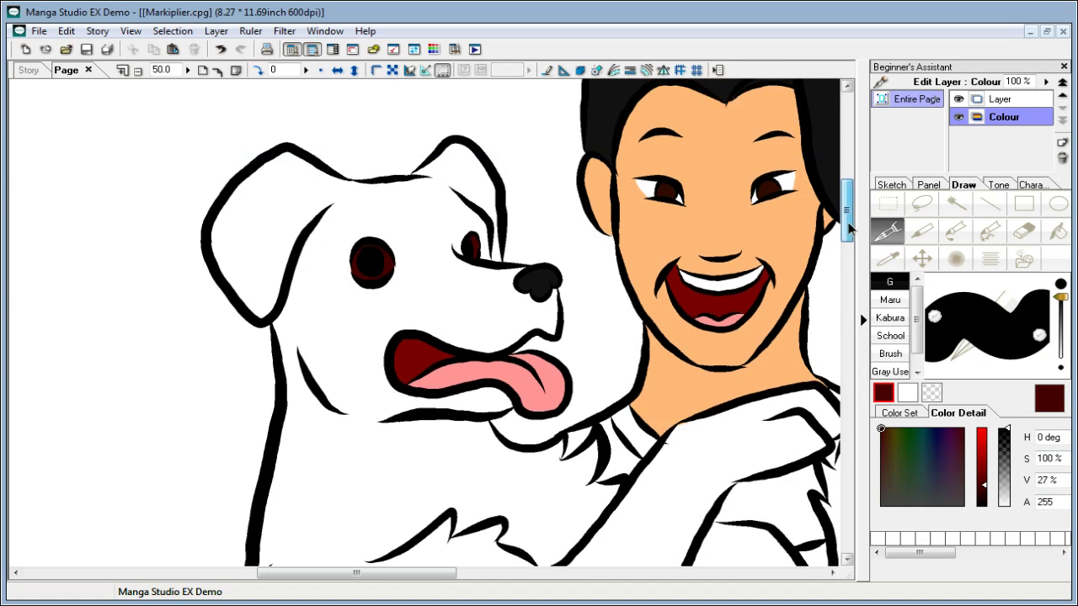
pyautogui.scroll(-2, 849, 227)
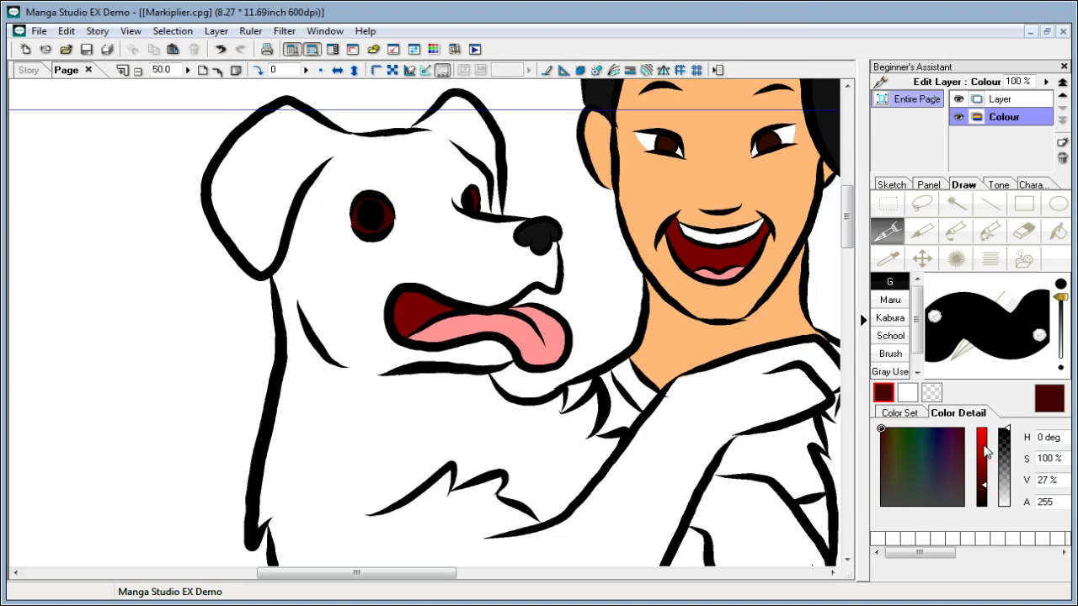
pyautogui.moveTo(987, 452); pyautogui.dragTo(983, 426)
pyautogui.click(888, 477)
pyautogui.click(892, 479)
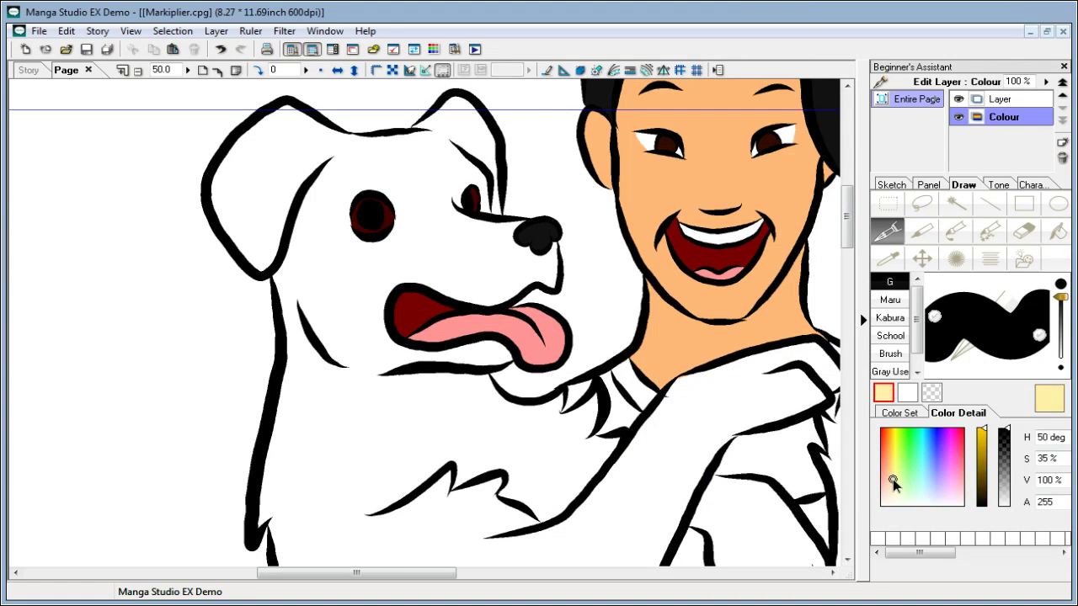
pyautogui.moveTo(892, 479); pyautogui.dragTo(894, 474)
pyautogui.moveTo(407, 175)
pyautogui.mouseDown()
pyautogui.moveTo(455, 249)
pyautogui.moveTo(437, 212)
pyautogui.moveTo(470, 231)
pyautogui.mouseUp()
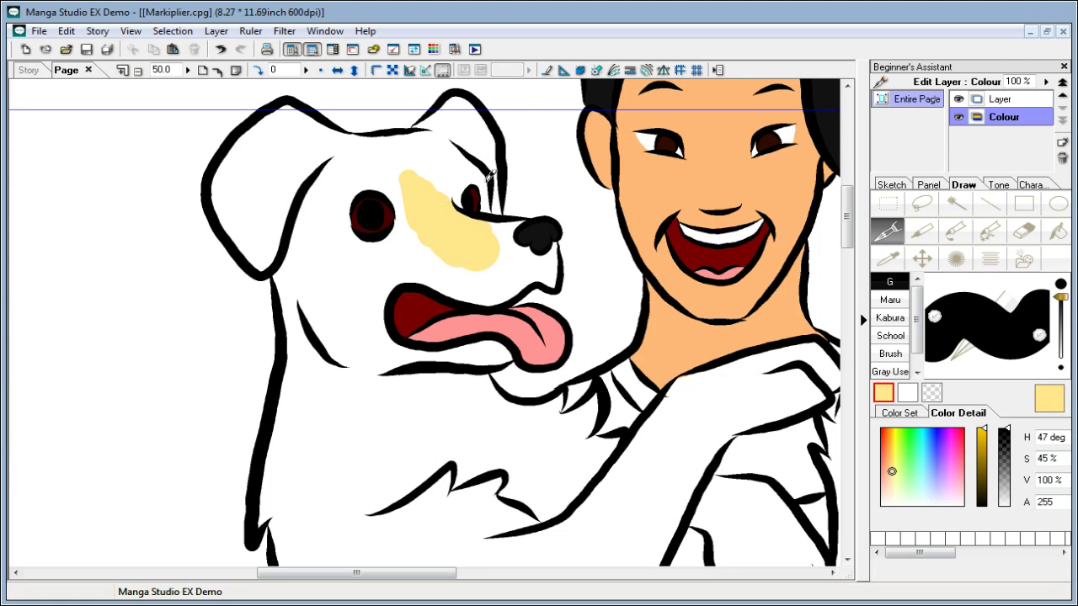
pyautogui.moveTo(488, 177)
pyautogui.mouseDown()
pyautogui.moveTo(501, 224)
pyautogui.moveTo(492, 221)
pyautogui.moveTo(528, 214)
pyautogui.moveTo(506, 244)
pyautogui.moveTo(513, 235)
pyautogui.moveTo(519, 252)
pyautogui.moveTo(511, 244)
pyautogui.moveTo(530, 247)
pyautogui.moveTo(521, 262)
pyautogui.moveTo(464, 262)
pyautogui.mouseUp()
pyautogui.moveTo(422, 231)
pyautogui.mouseDown()
pyautogui.moveTo(378, 251)
pyautogui.moveTo(426, 249)
pyautogui.moveTo(415, 255)
pyautogui.moveTo(481, 282)
pyautogui.moveTo(456, 289)
pyautogui.moveTo(494, 281)
pyautogui.moveTo(493, 295)
pyautogui.moveTo(517, 281)
pyautogui.moveTo(530, 253)
pyautogui.mouseUp()
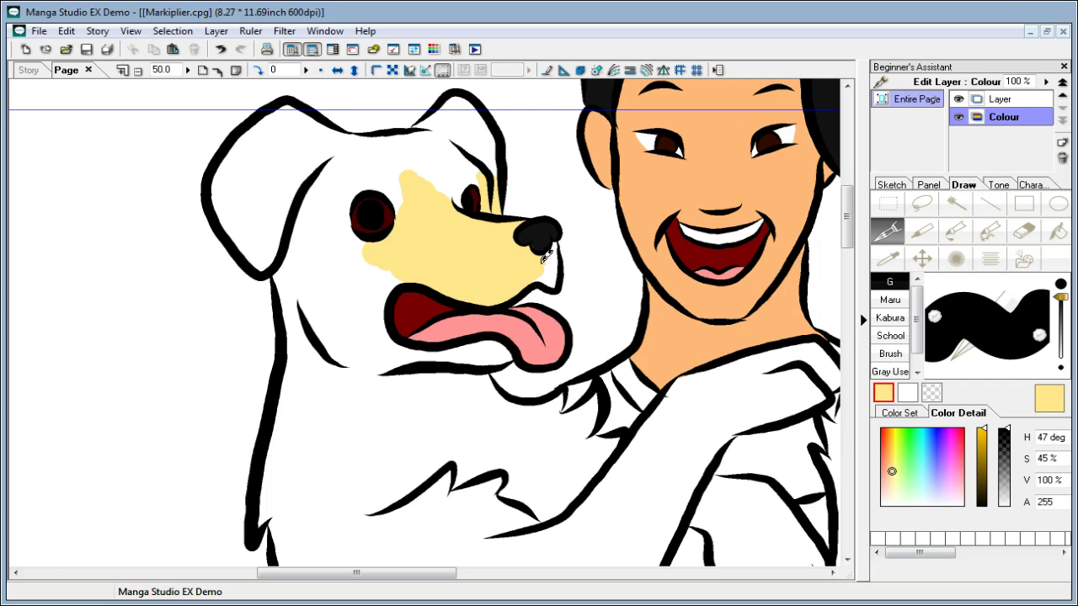
# Step: Paint the remaining muzzle, both ears and the area around the eyes on the dog's head pale yellow
pyautogui.moveTo(556, 255)
pyautogui.mouseDown()
pyautogui.moveTo(539, 278)
pyautogui.moveTo(553, 286)
pyautogui.moveTo(558, 247)
pyautogui.mouseUp()
pyautogui.moveTo(381, 261)
pyautogui.mouseDown()
pyautogui.moveTo(352, 261)
pyautogui.moveTo(309, 210)
pyautogui.moveTo(333, 250)
pyautogui.moveTo(307, 223)
pyautogui.moveTo(304, 196)
pyautogui.moveTo(285, 188)
pyautogui.moveTo(276, 199)
pyautogui.moveTo(254, 192)
pyautogui.moveTo(253, 231)
pyautogui.moveTo(238, 202)
pyautogui.moveTo(236, 216)
pyautogui.moveTo(227, 208)
pyautogui.moveTo(240, 231)
pyautogui.moveTo(224, 181)
pyautogui.moveTo(278, 120)
pyautogui.moveTo(262, 129)
pyautogui.moveTo(319, 150)
pyautogui.moveTo(299, 173)
pyautogui.moveTo(294, 111)
pyautogui.moveTo(348, 150)
pyautogui.moveTo(332, 212)
pyautogui.moveTo(339, 192)
pyautogui.moveTo(362, 249)
pyautogui.mouseUp()
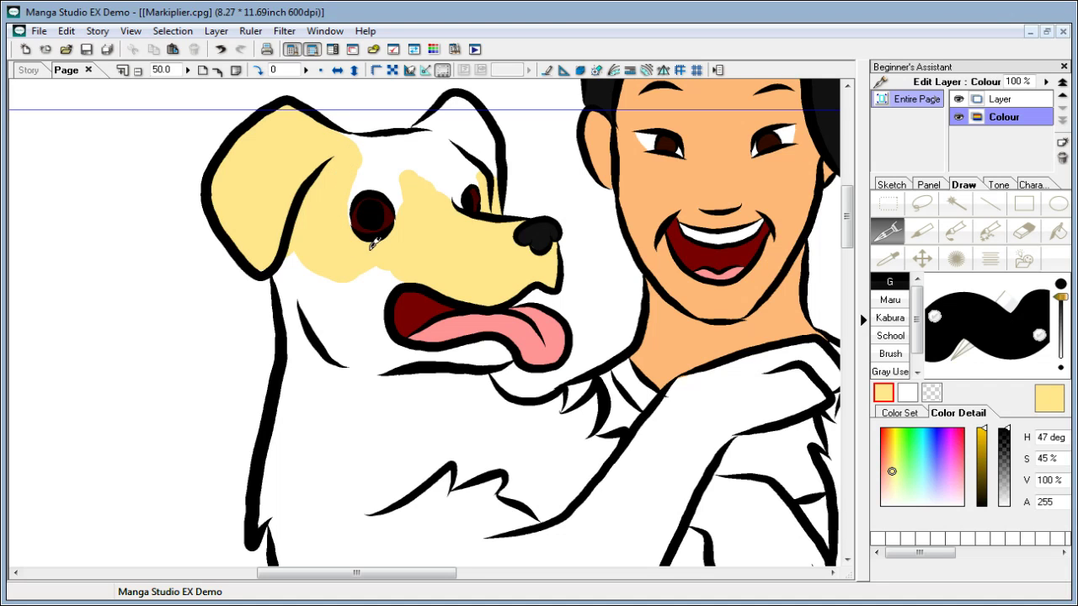
pyautogui.moveTo(350, 200)
pyautogui.mouseDown()
pyautogui.moveTo(388, 185)
pyautogui.moveTo(375, 182)
pyautogui.moveTo(401, 214)
pyautogui.mouseUp()
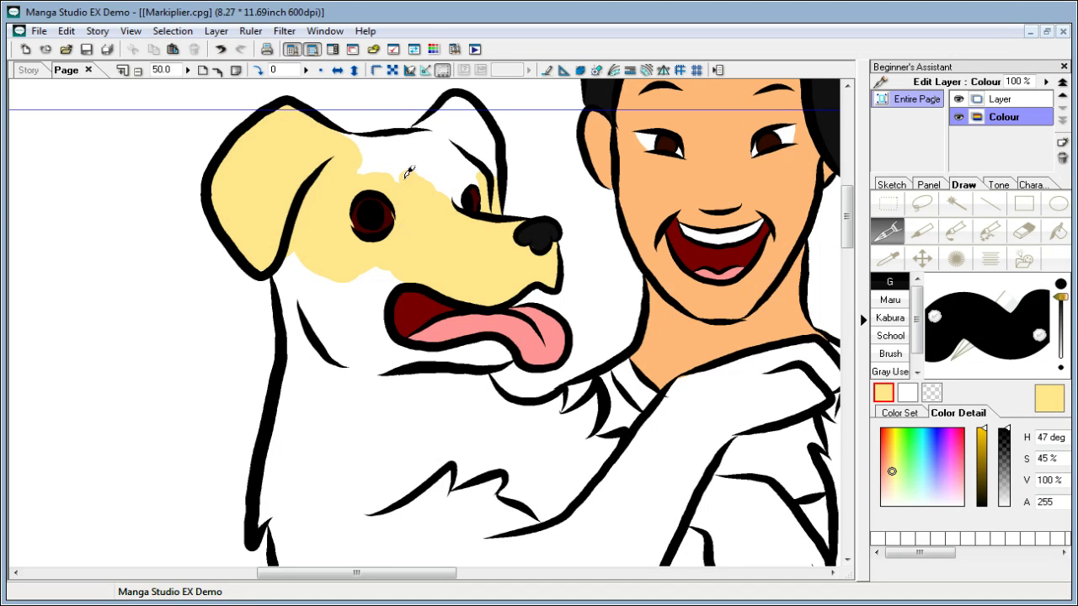
pyautogui.moveTo(408, 171)
pyautogui.mouseDown()
pyautogui.moveTo(327, 134)
pyautogui.moveTo(390, 152)
pyautogui.moveTo(429, 141)
pyautogui.moveTo(416, 139)
pyautogui.moveTo(443, 122)
pyautogui.moveTo(414, 133)
pyautogui.moveTo(453, 103)
pyautogui.moveTo(457, 129)
pyautogui.moveTo(477, 134)
pyautogui.moveTo(475, 103)
pyautogui.mouseUp()
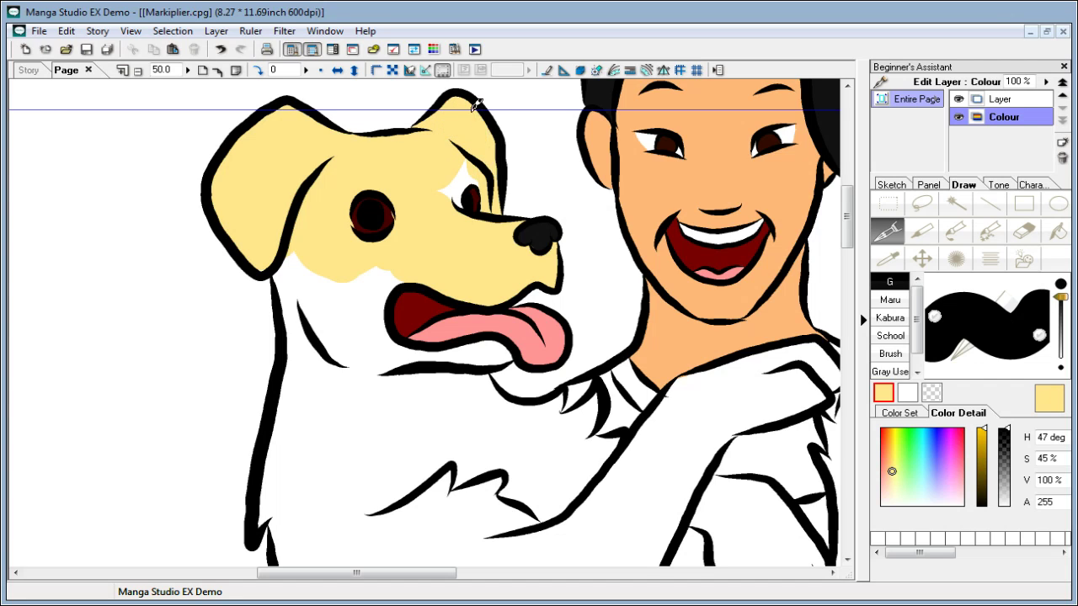
pyautogui.moveTo(488, 156)
pyautogui.mouseDown()
pyautogui.moveTo(458, 170)
pyautogui.moveTo(456, 209)
pyautogui.moveTo(458, 182)
pyautogui.moveTo(457, 204)
pyautogui.moveTo(468, 177)
pyautogui.mouseUp()
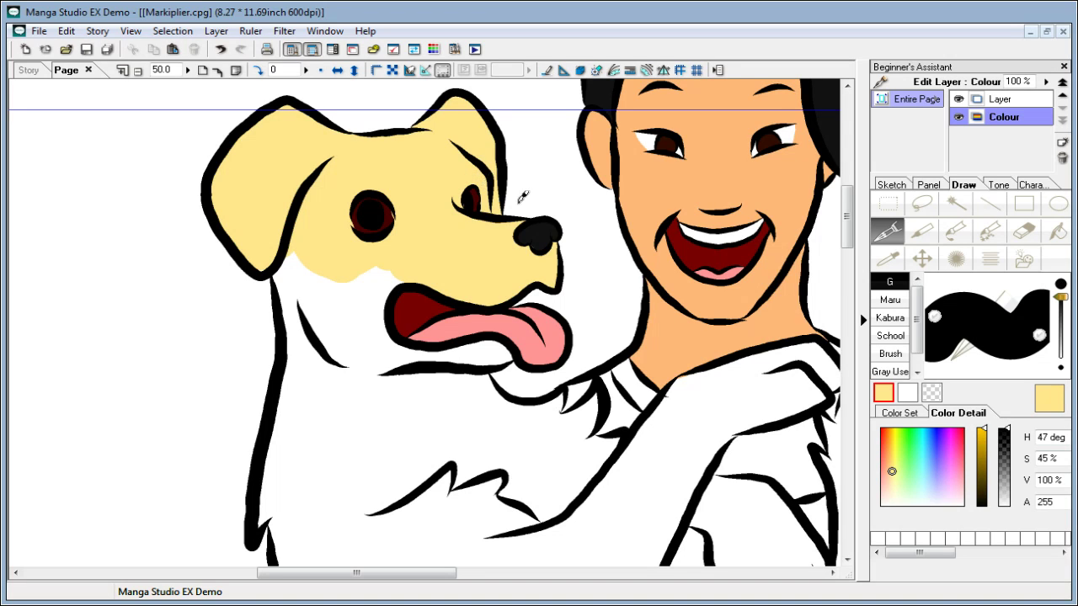
# Step: Paint the dog's lower jaw, neck and upper chest pale yellow, extending past the jagged fur lines
pyautogui.moveTo(304, 242); pyautogui.dragTo(309, 304)
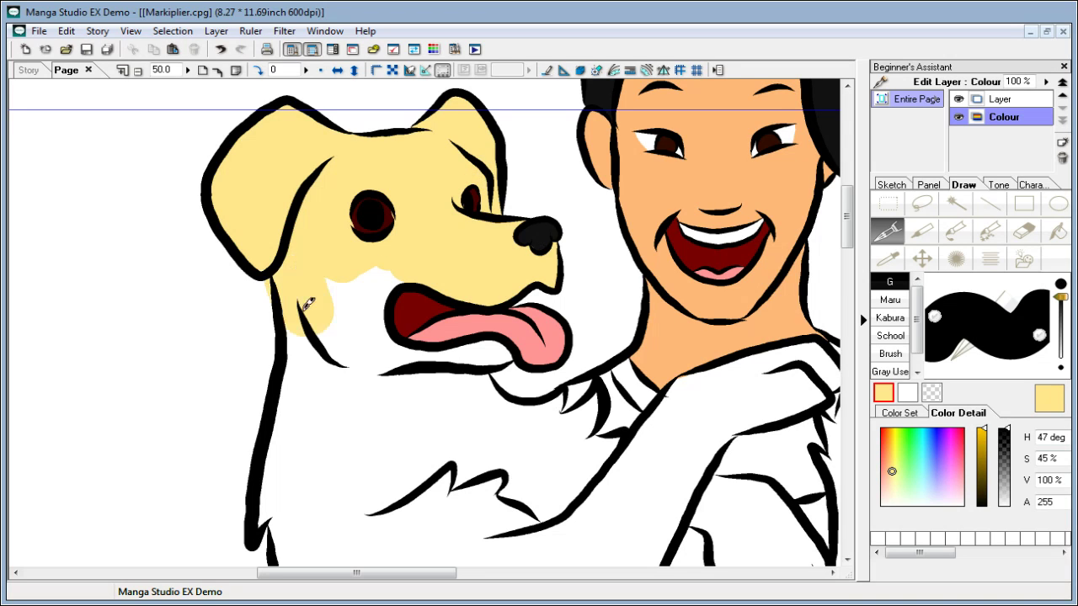
pyautogui.hotkey('ctrl', 'z')
pyautogui.moveTo(290, 244)
pyautogui.mouseDown()
pyautogui.moveTo(292, 302)
pyautogui.moveTo(342, 319)
pyautogui.moveTo(370, 286)
pyautogui.moveTo(362, 307)
pyautogui.moveTo(407, 272)
pyautogui.moveTo(383, 290)
pyautogui.moveTo(393, 364)
pyautogui.moveTo(379, 320)
pyautogui.moveTo(410, 360)
pyautogui.moveTo(474, 356)
pyautogui.mouseUp()
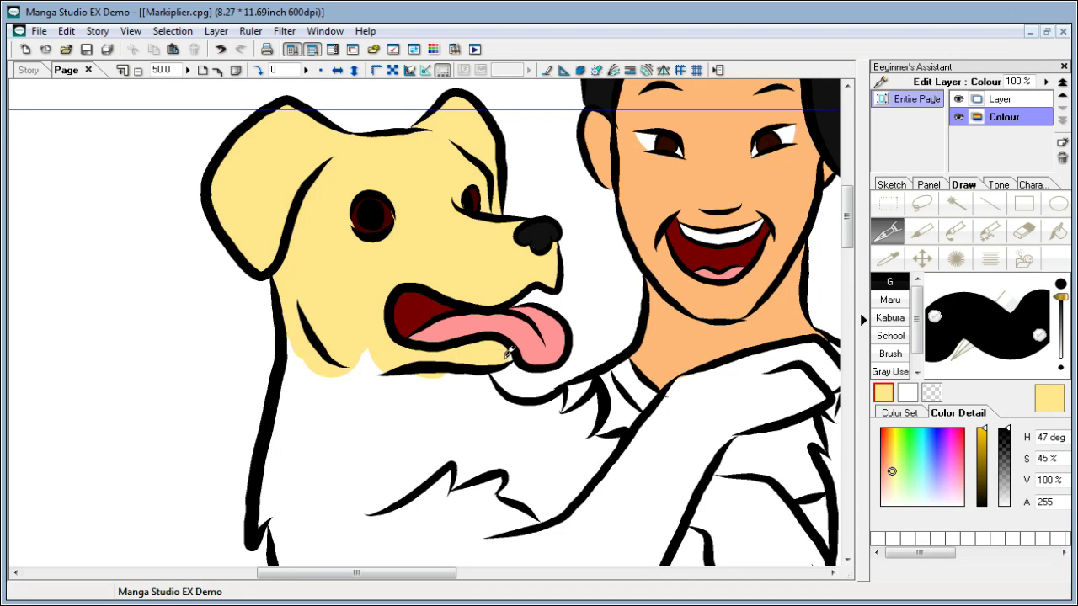
pyautogui.moveTo(419, 361); pyautogui.dragTo(481, 374)
pyautogui.moveTo(381, 339)
pyautogui.mouseDown()
pyautogui.moveTo(391, 405)
pyautogui.moveTo(329, 348)
pyautogui.moveTo(308, 343)
pyautogui.moveTo(293, 318)
pyautogui.moveTo(297, 414)
pyautogui.moveTo(341, 406)
pyautogui.moveTo(468, 436)
pyautogui.moveTo(505, 455)
pyautogui.mouseUp()
pyautogui.moveTo(492, 389)
pyautogui.mouseDown()
pyautogui.moveTo(518, 413)
pyautogui.moveTo(544, 409)
pyautogui.mouseUp()
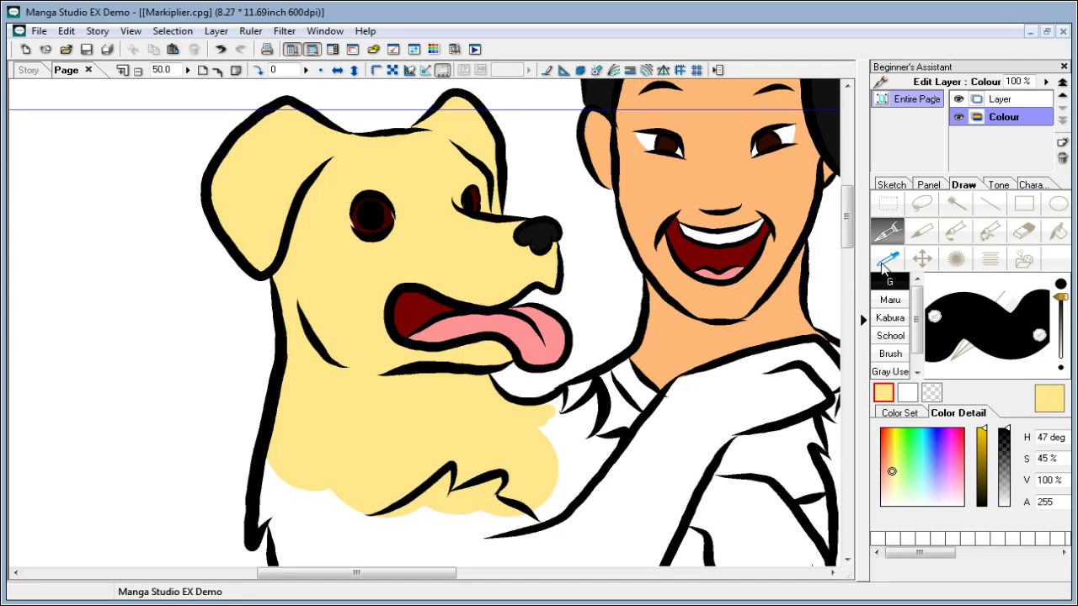
# Step: Fill the rings around both of the dog's pupils with white
pyautogui.click(907, 392)
pyautogui.click(1057, 231)
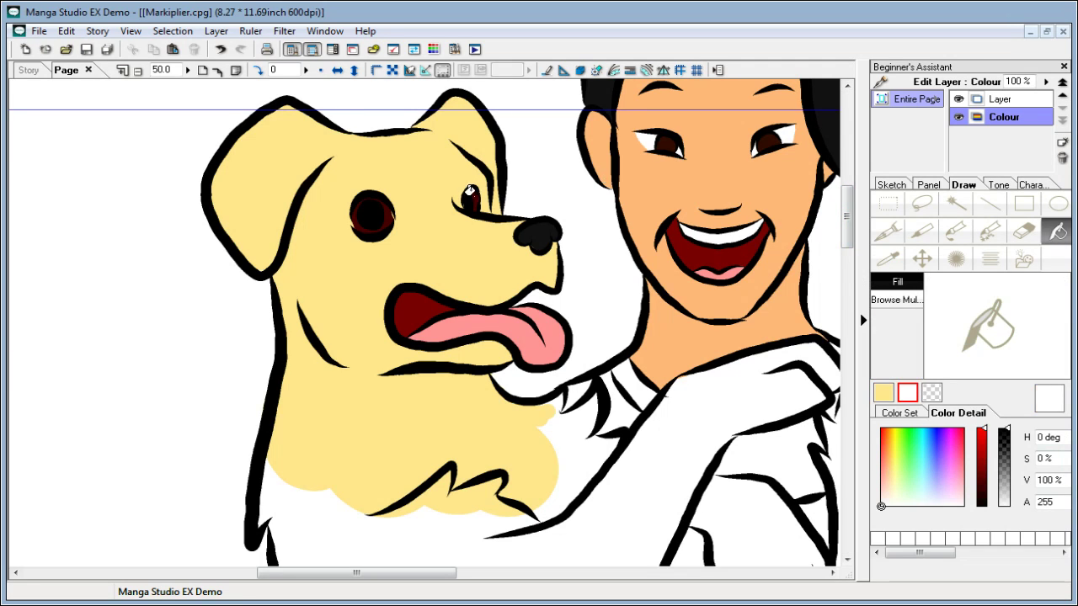
pyautogui.click(469, 195)
pyautogui.click(384, 214)
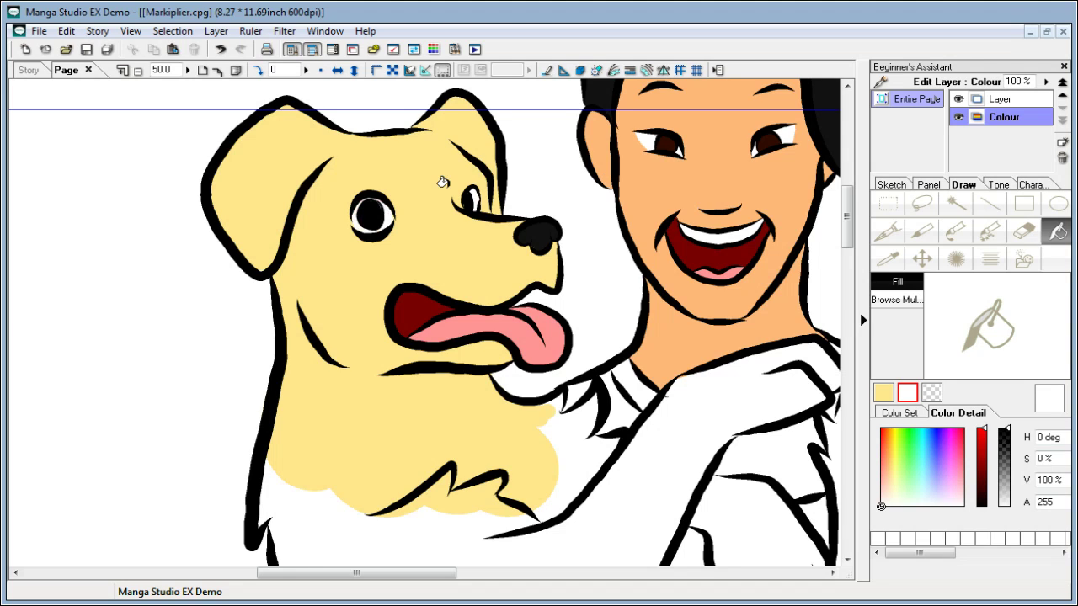
# Step: Set the pen colour to black with V at 0% and touch up the outlines around the dog's eyes
pyautogui.click(887, 232)
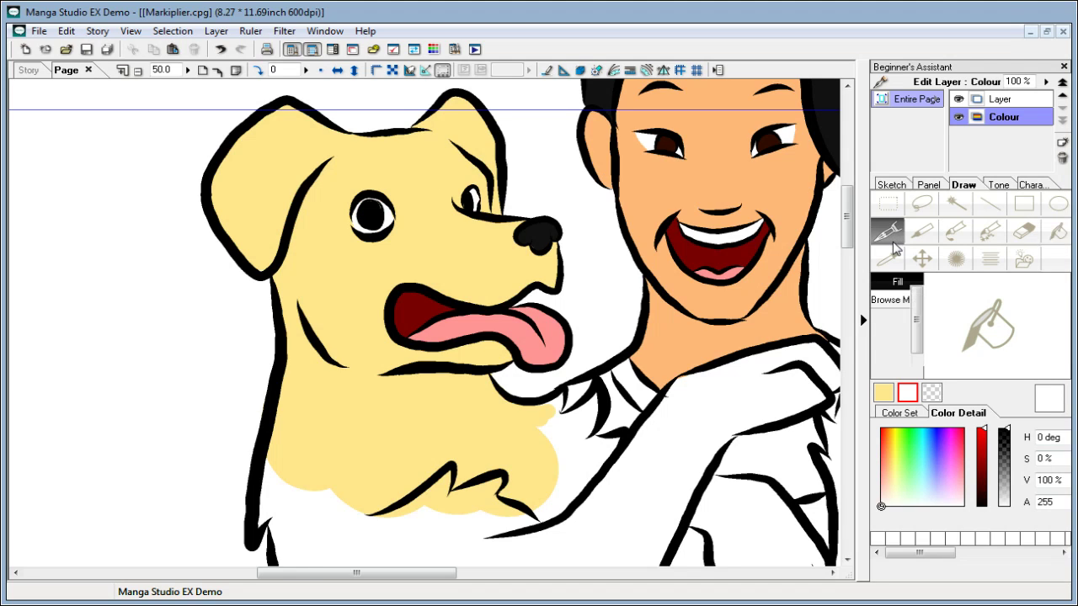
pyautogui.moveTo(987, 474); pyautogui.dragTo(979, 530)
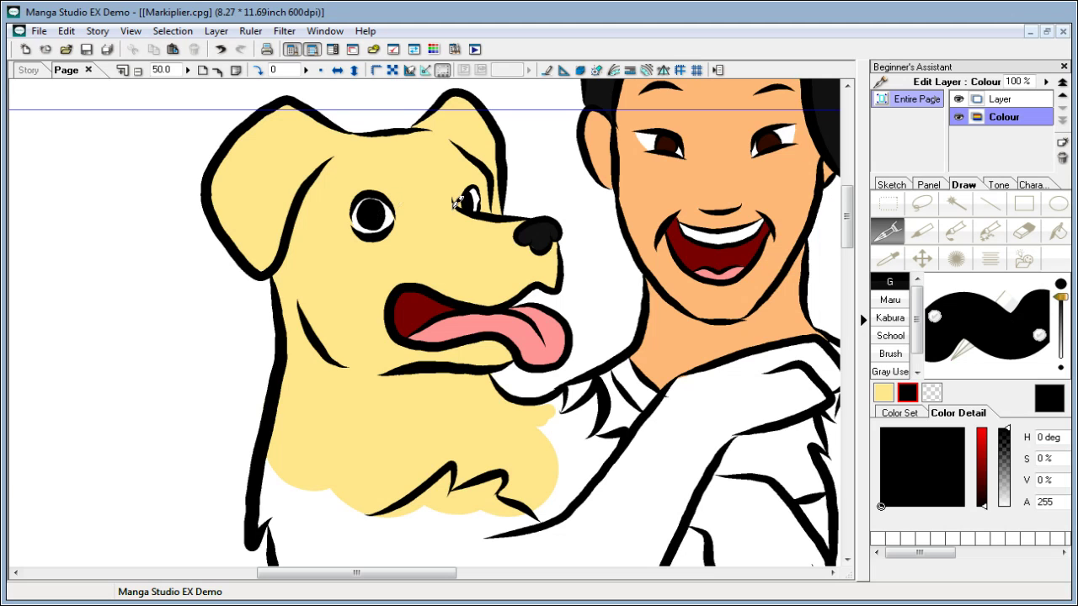
pyautogui.moveTo(852, 244)
pyautogui.mouseDown()
pyautogui.moveTo(852, 229)
pyautogui.moveTo(852, 246)
pyautogui.mouseUp()
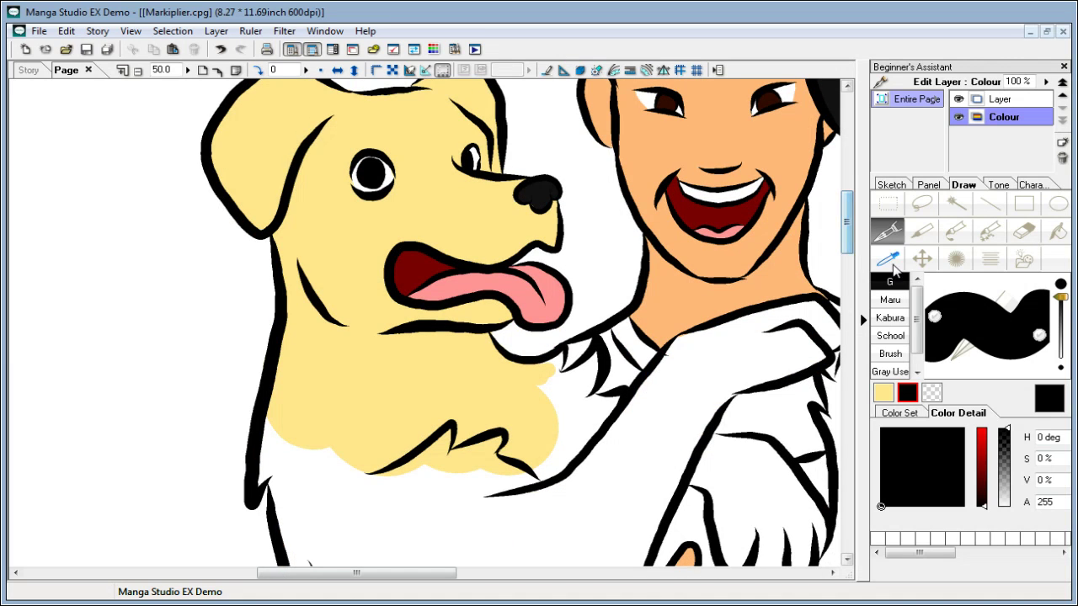
pyautogui.click(887, 259)
pyautogui.click(552, 184)
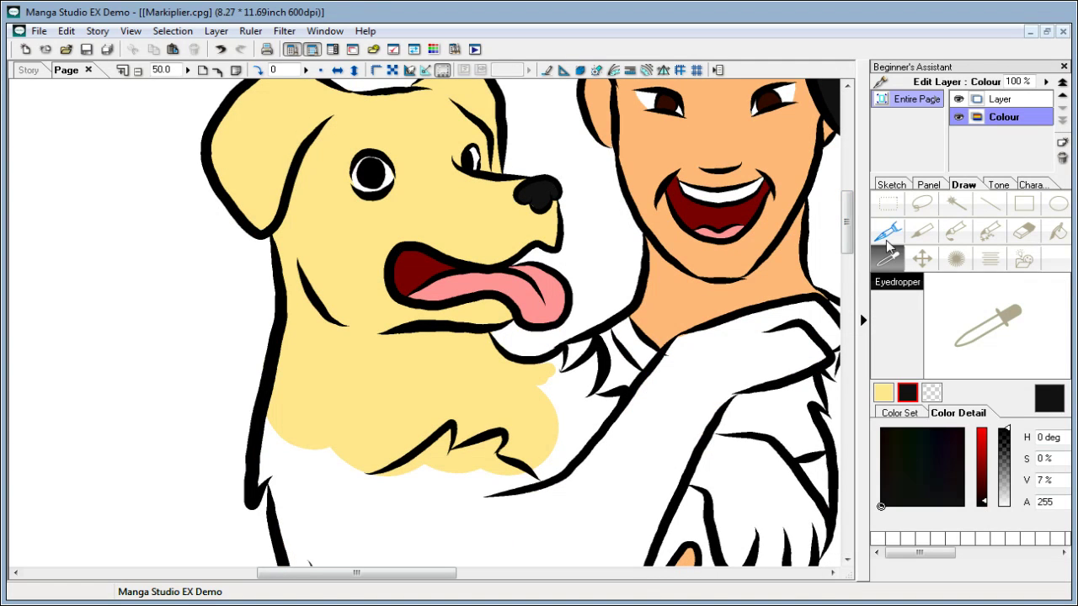
pyautogui.click(886, 239)
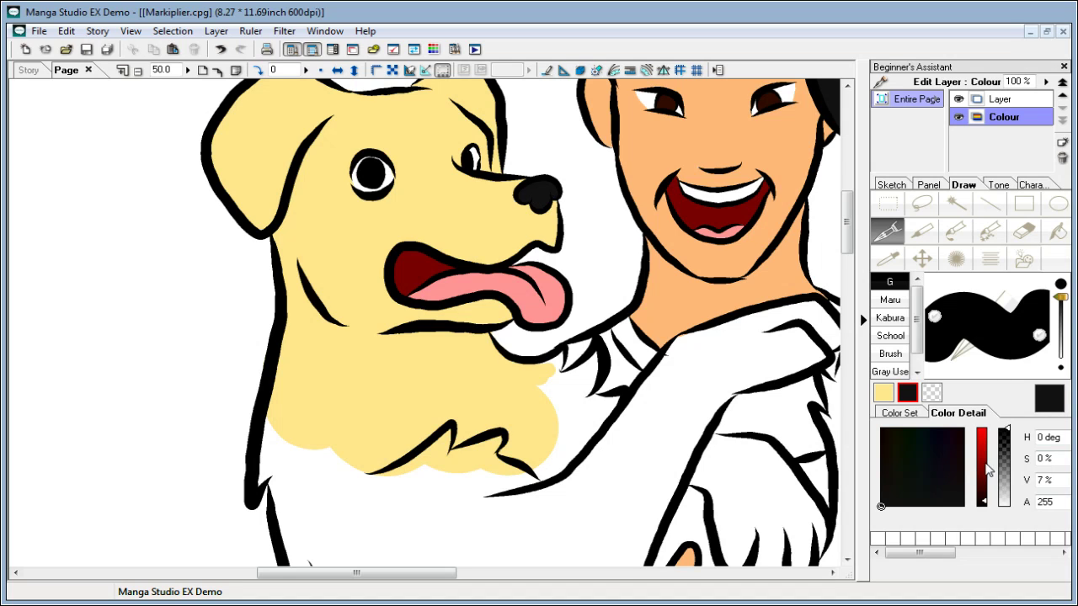
# Step: Paint the dog's torso below the chest fur lines pale yellow, reaching the outline of its back
pyautogui.click(882, 393)
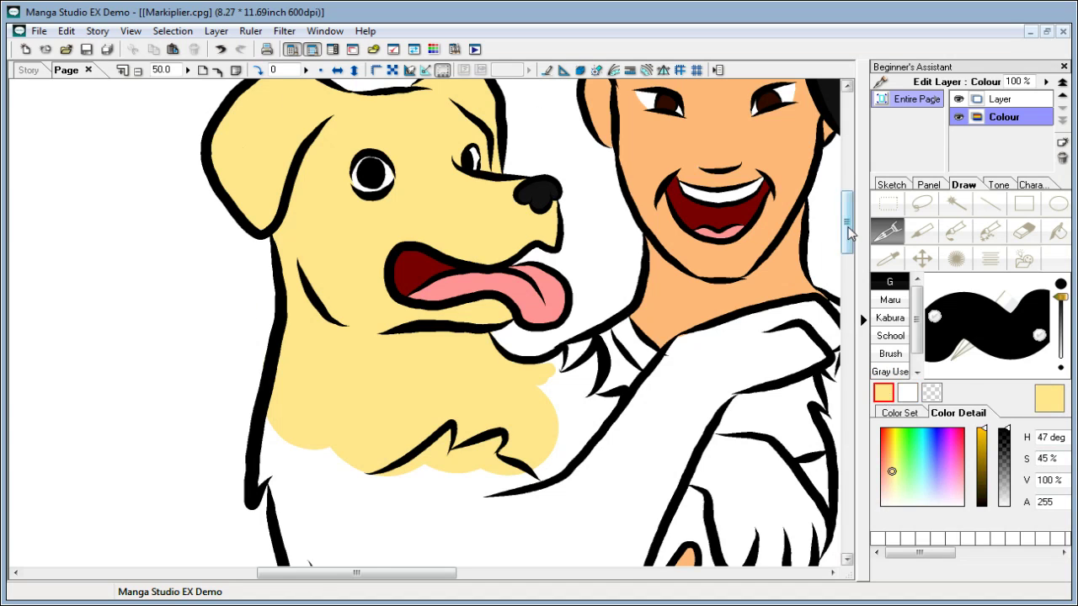
pyautogui.scroll(-5, 847, 229)
pyautogui.moveTo(396, 278); pyautogui.dragTo(435, 308)
pyautogui.moveTo(505, 269)
pyautogui.mouseDown()
pyautogui.moveTo(571, 276)
pyautogui.moveTo(373, 252)
pyautogui.moveTo(351, 264)
pyautogui.moveTo(283, 211)
pyautogui.moveTo(270, 236)
pyautogui.moveTo(289, 217)
pyautogui.moveTo(346, 297)
pyautogui.mouseUp()
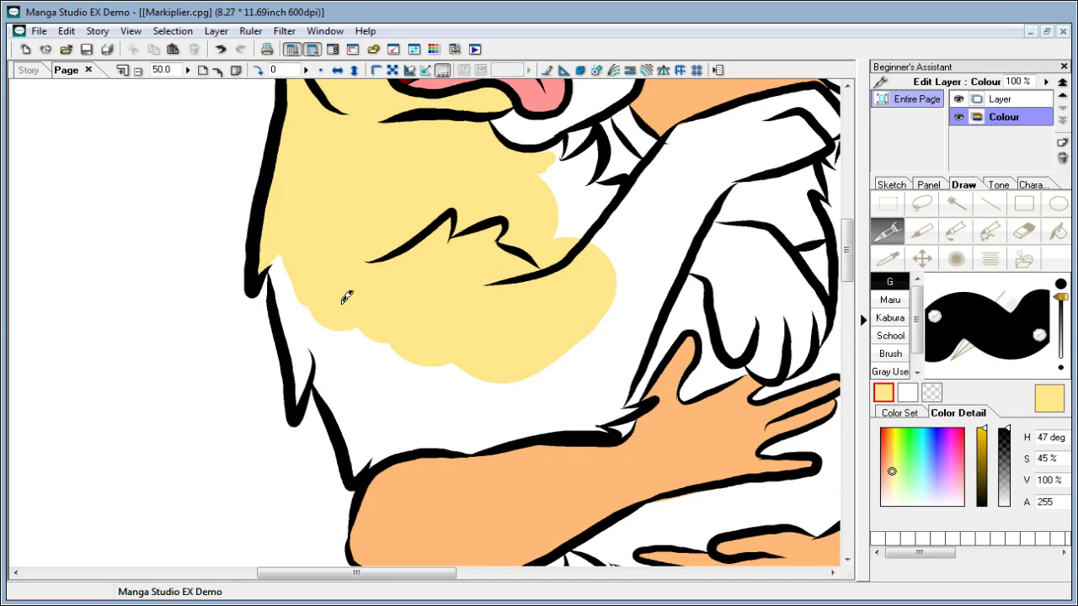
pyautogui.moveTo(284, 233)
pyautogui.mouseDown()
pyautogui.moveTo(290, 301)
pyautogui.moveTo(399, 381)
pyautogui.mouseUp()
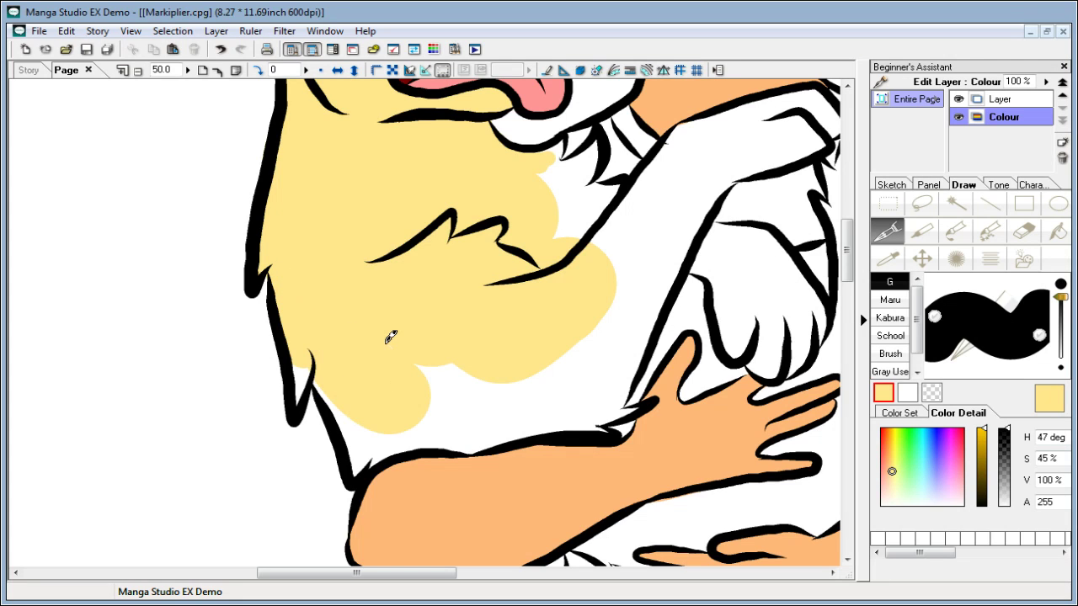
pyautogui.moveTo(391, 337); pyautogui.dragTo(545, 371)
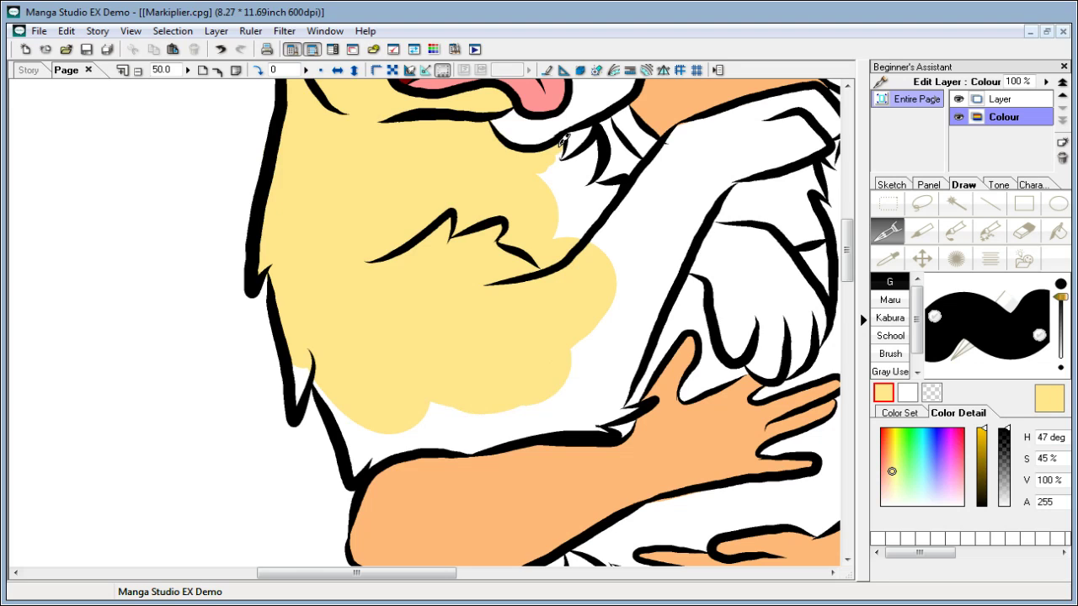
# Step: Paint the chest fur up to the tufts at the man's collar and the base of the upper foreleg pale yellow
pyautogui.moveTo(557, 154); pyautogui.dragTo(560, 164)
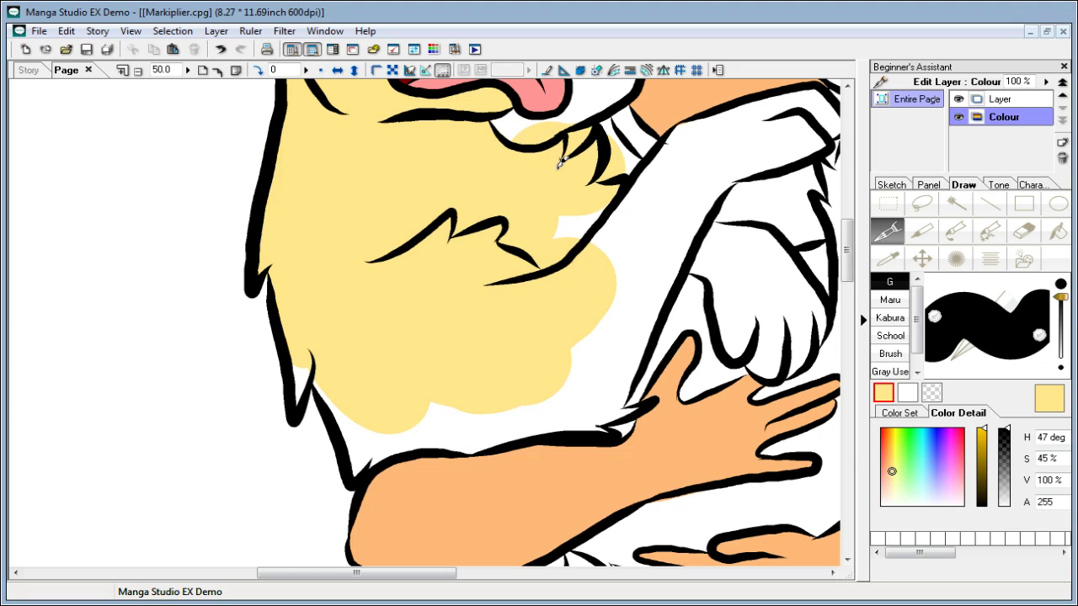
pyautogui.hotkey('ctrl', 'z')
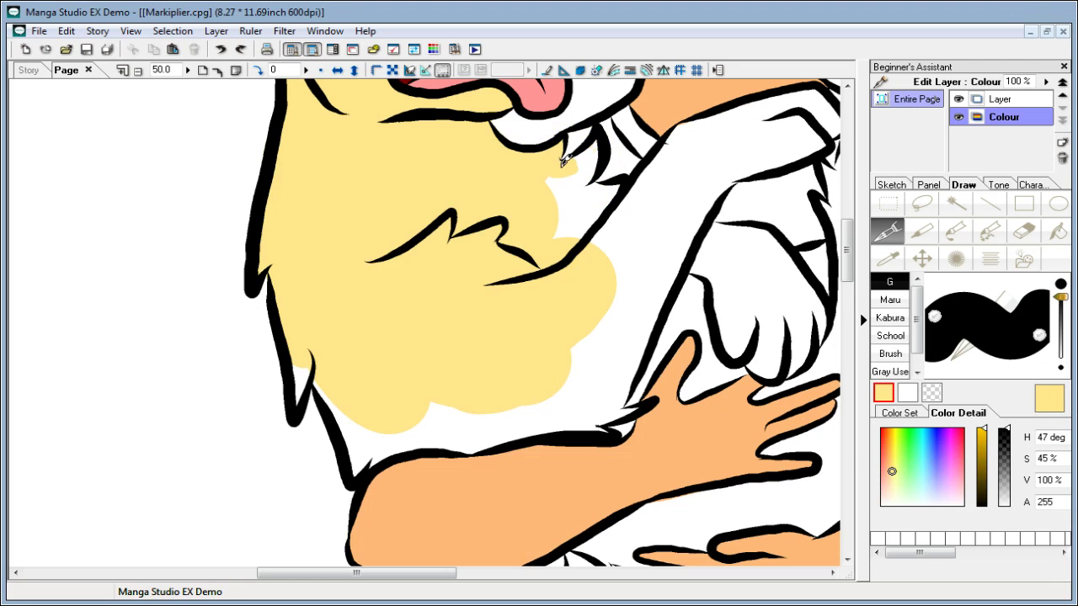
pyautogui.moveTo(586, 160)
pyautogui.mouseDown()
pyautogui.moveTo(551, 183)
pyautogui.moveTo(576, 185)
pyautogui.moveTo(566, 237)
pyautogui.moveTo(578, 215)
pyautogui.moveTo(606, 207)
pyautogui.moveTo(592, 183)
pyautogui.moveTo(615, 186)
pyautogui.moveTo(597, 223)
pyautogui.moveTo(613, 212)
pyautogui.moveTo(623, 281)
pyautogui.moveTo(640, 260)
pyautogui.mouseUp()
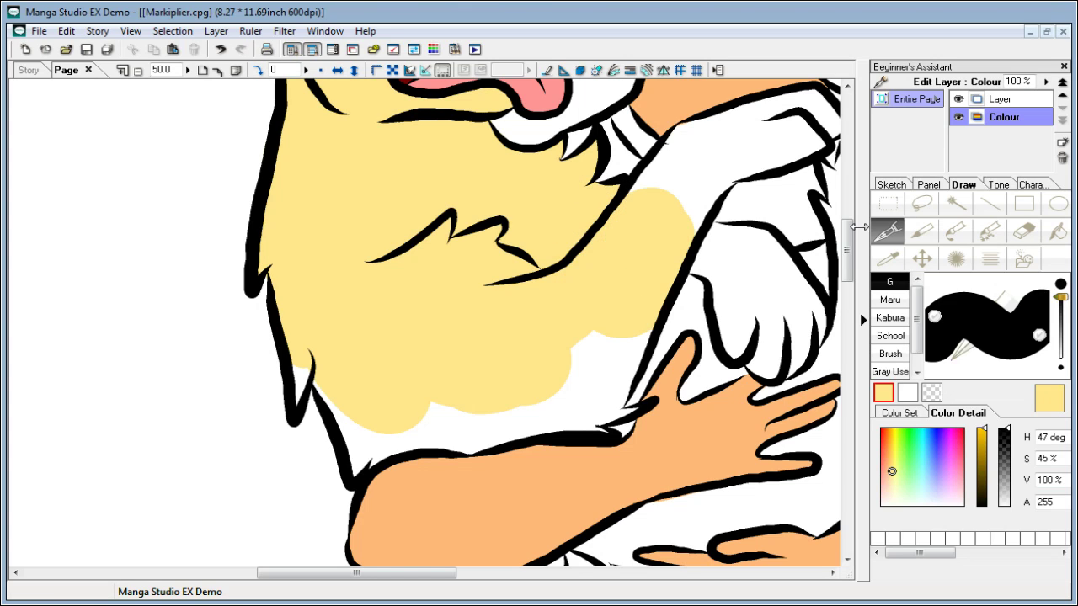
# Step: Fill the rest of the torso above the man's forearm and the gap beside his thumb with pale yellow
pyautogui.moveTo(849, 224); pyautogui.dragTo(848, 265)
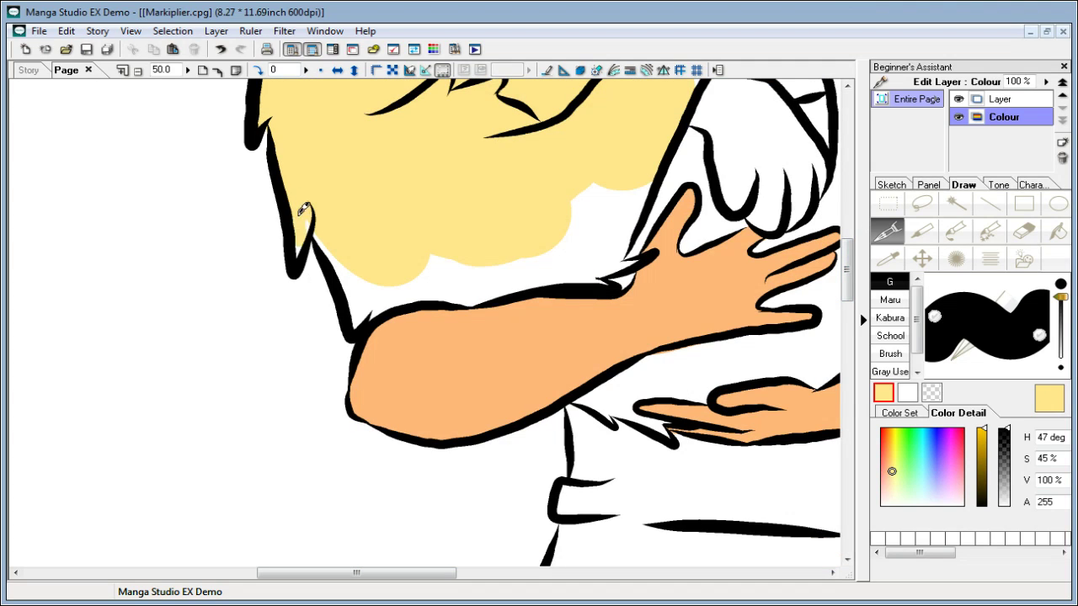
pyautogui.moveTo(318, 220)
pyautogui.mouseDown()
pyautogui.moveTo(350, 277)
pyautogui.moveTo(360, 323)
pyautogui.moveTo(386, 286)
pyautogui.moveTo(372, 314)
pyautogui.moveTo(452, 251)
pyautogui.moveTo(389, 306)
pyautogui.moveTo(457, 287)
pyautogui.moveTo(452, 298)
pyautogui.moveTo(479, 297)
pyautogui.moveTo(509, 265)
pyautogui.moveTo(577, 261)
pyautogui.moveTo(565, 278)
pyautogui.moveTo(614, 274)
pyautogui.moveTo(614, 250)
pyautogui.moveTo(566, 243)
pyautogui.moveTo(595, 204)
pyautogui.moveTo(633, 183)
pyautogui.moveTo(621, 283)
pyautogui.moveTo(695, 126)
pyautogui.moveTo(706, 212)
pyautogui.mouseUp()
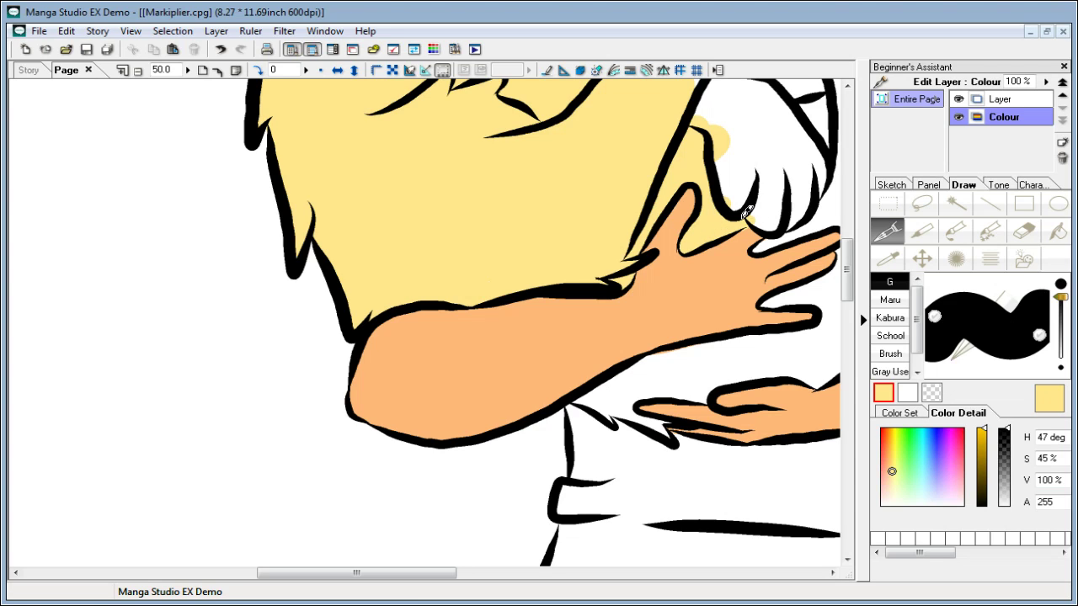
pyautogui.hotkey('ctrl', 'z')
pyautogui.hotkey('ctrl', 'y')
# Step: Paint the dog's upper foreleg and the paw resting on the man's shoulder pale yellow
pyautogui.moveTo(848, 263); pyautogui.dragTo(848, 244)
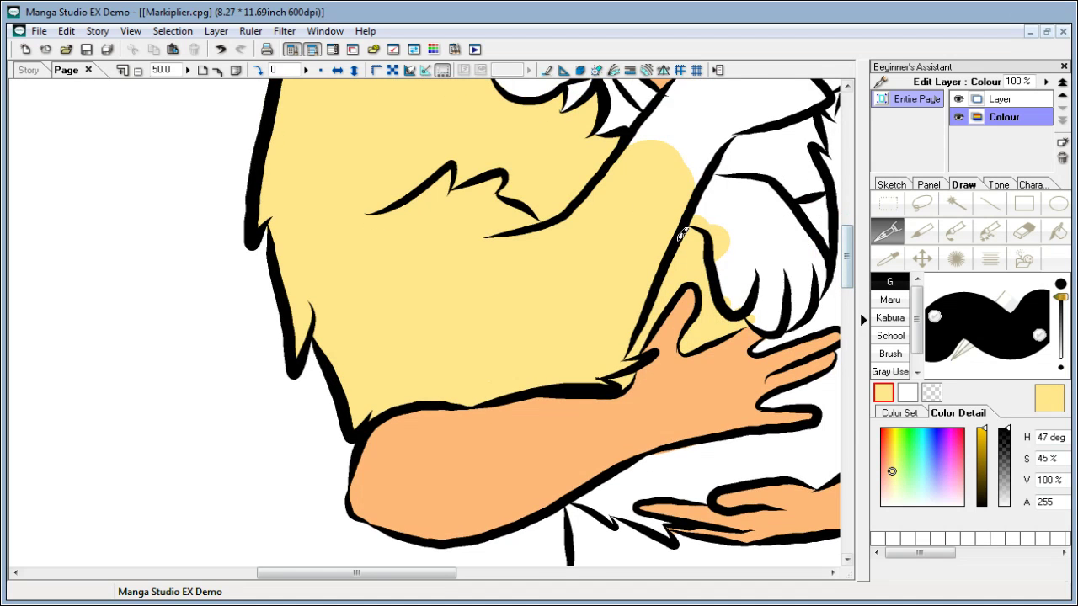
pyautogui.moveTo(444, 580); pyautogui.dragTo(534, 583)
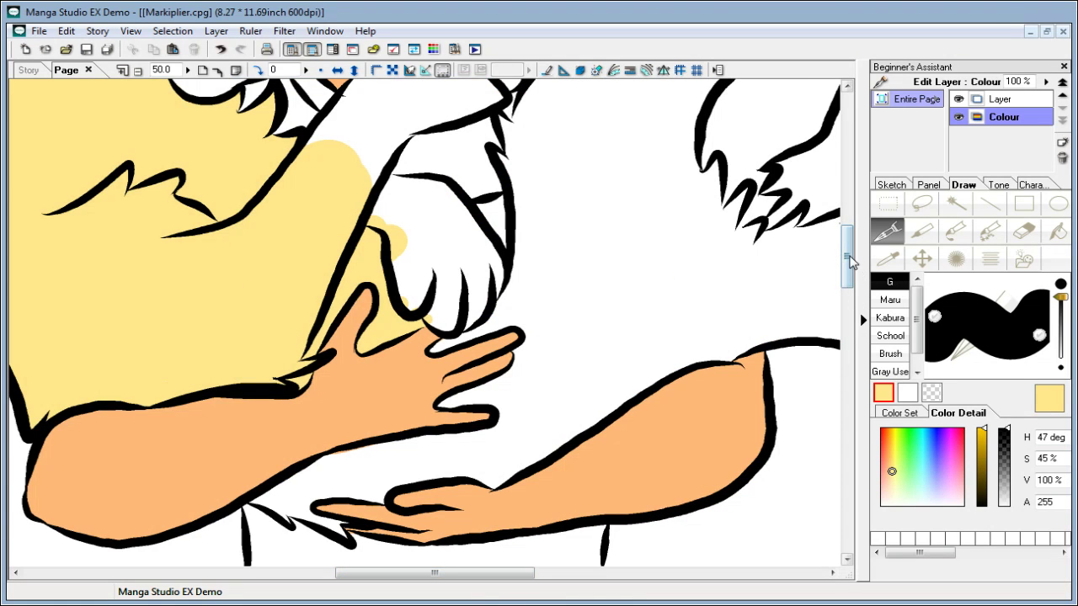
pyautogui.scroll(2, 847, 244)
pyautogui.moveTo(349, 228)
pyautogui.mouseDown()
pyautogui.moveTo(336, 237)
pyautogui.moveTo(350, 212)
pyautogui.moveTo(404, 191)
pyautogui.moveTo(352, 287)
pyautogui.moveTo(371, 289)
pyautogui.mouseUp()
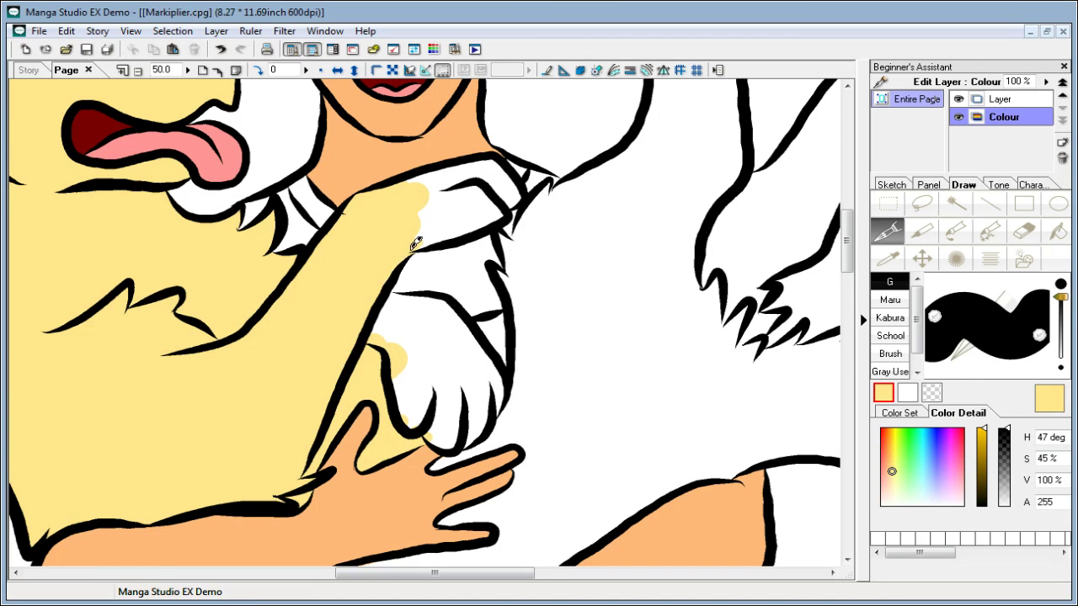
pyautogui.moveTo(417, 242)
pyautogui.mouseDown()
pyautogui.moveTo(460, 186)
pyautogui.moveTo(406, 181)
pyautogui.moveTo(483, 168)
pyautogui.moveTo(490, 155)
pyautogui.moveTo(498, 188)
pyautogui.moveTo(480, 171)
pyautogui.moveTo(507, 184)
pyautogui.moveTo(463, 227)
pyautogui.moveTo(520, 178)
pyautogui.mouseUp()
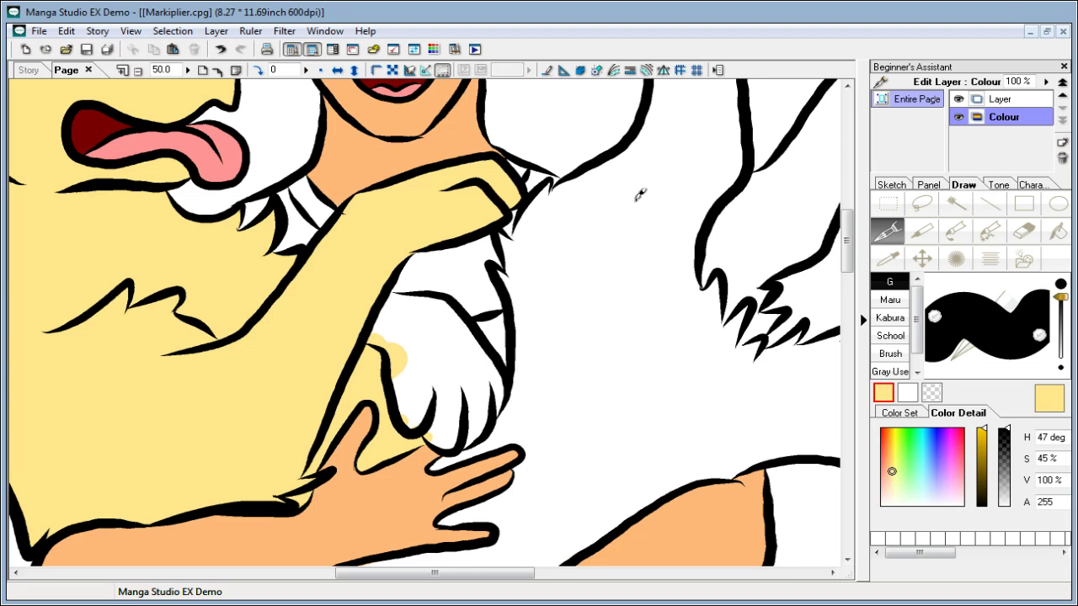
# Step: Paint the dog's lower paw above the man's hand pale yellow and block in part of the body beside it
pyautogui.moveTo(847, 241); pyautogui.dragTo(847, 261)
pyautogui.moveTo(383, 198)
pyautogui.mouseDown()
pyautogui.moveTo(420, 193)
pyautogui.moveTo(393, 155)
pyautogui.moveTo(434, 165)
pyautogui.moveTo(451, 189)
pyautogui.moveTo(448, 175)
pyautogui.moveTo(433, 228)
pyautogui.moveTo(482, 222)
pyautogui.moveTo(495, 186)
pyautogui.moveTo(514, 176)
pyautogui.moveTo(497, 204)
pyautogui.moveTo(526, 231)
pyautogui.moveTo(445, 286)
pyautogui.moveTo(512, 255)
pyautogui.mouseUp()
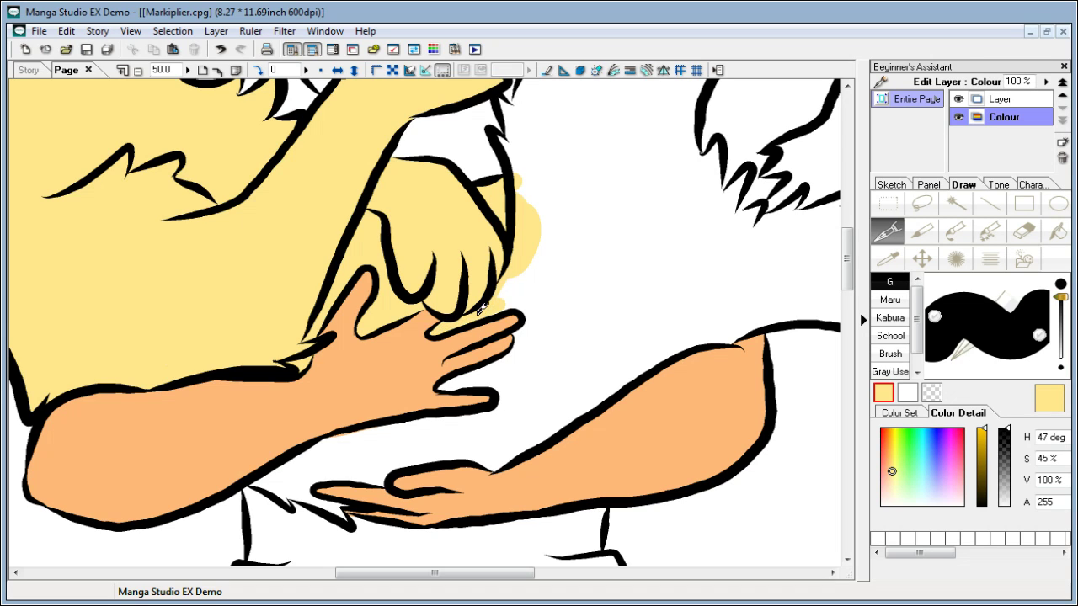
pyautogui.moveTo(519, 295)
pyautogui.mouseDown()
pyautogui.moveTo(527, 281)
pyautogui.moveTo(631, 262)
pyautogui.moveTo(579, 172)
pyautogui.mouseUp()
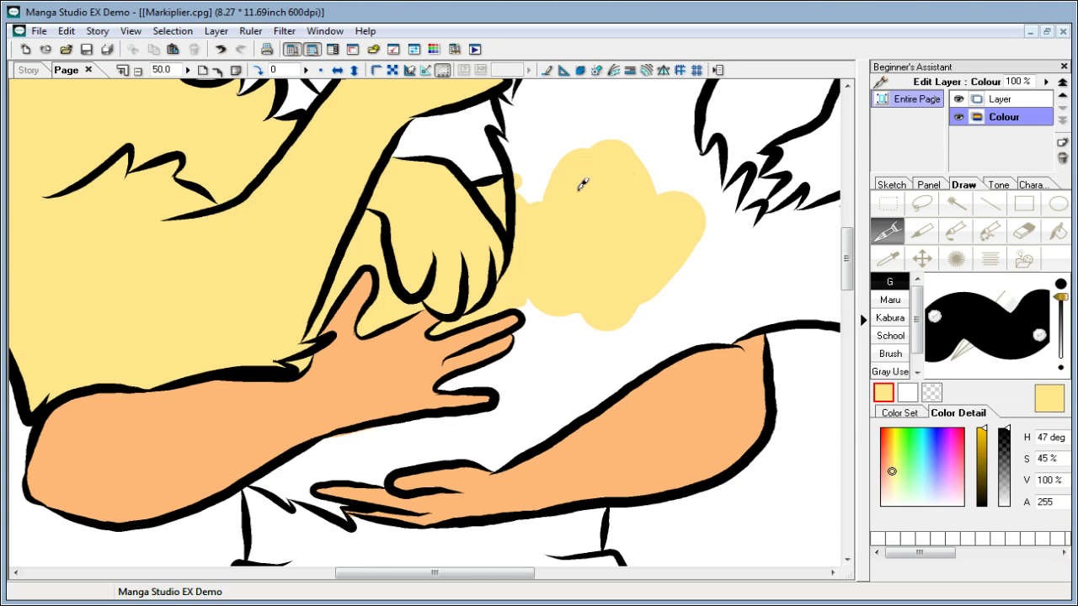
# Step: Paint the dog's body beside the man's shirt pale yellow, continuing up into the base of the raised leg
pyautogui.scroll(1, 848, 257)
pyautogui.moveTo(849, 257); pyautogui.dragTo(852, 232)
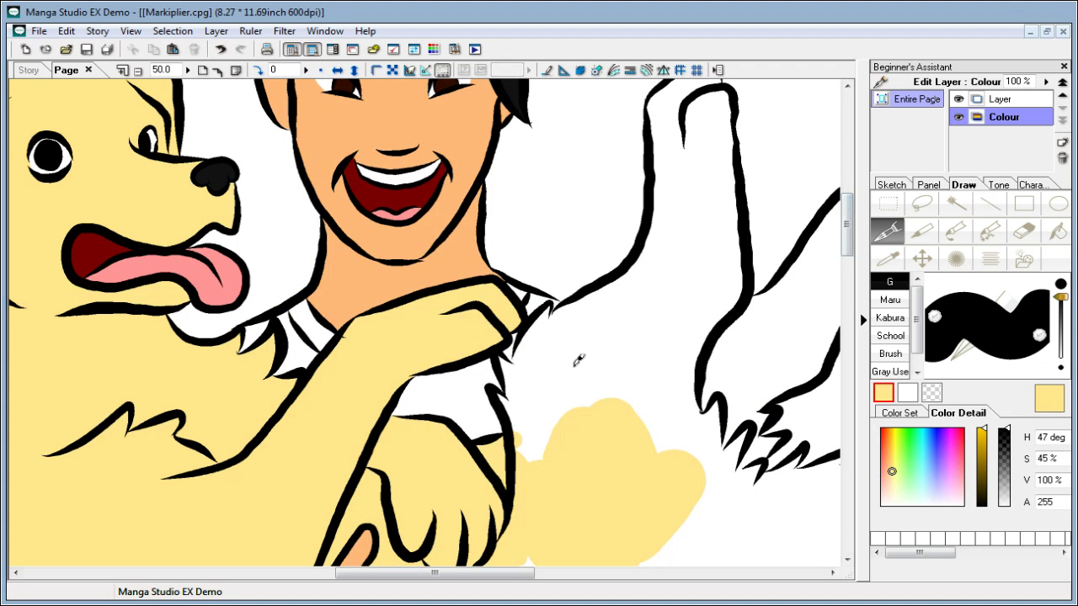
pyautogui.moveTo(518, 455); pyautogui.dragTo(510, 392)
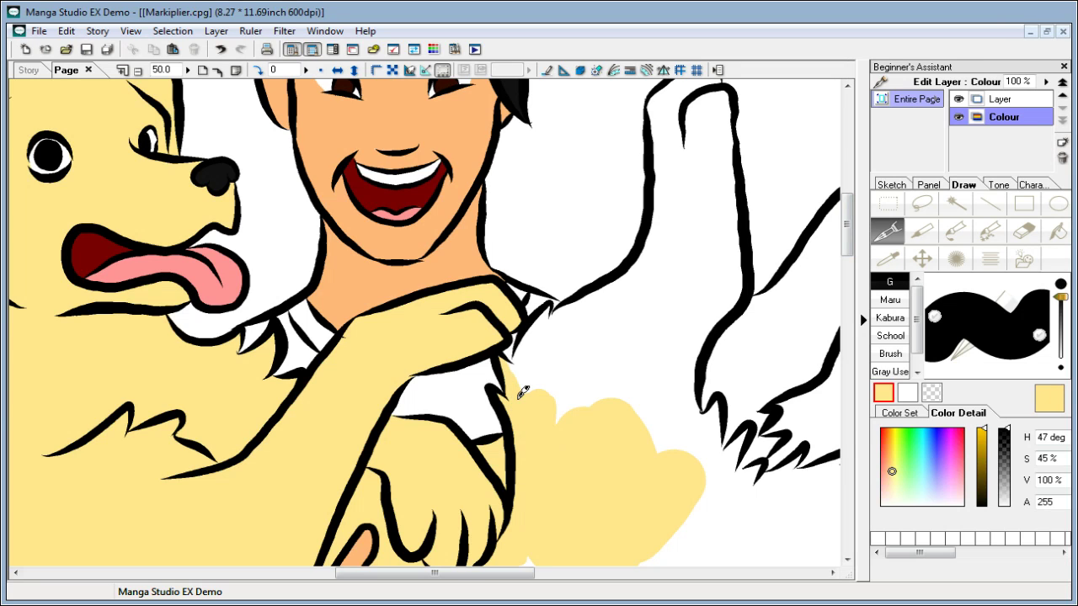
pyautogui.moveTo(522, 393); pyautogui.dragTo(516, 363)
pyautogui.moveTo(549, 306)
pyautogui.mouseDown()
pyautogui.moveTo(530, 348)
pyautogui.moveTo(657, 349)
pyautogui.moveTo(553, 336)
pyautogui.moveTo(606, 291)
pyautogui.moveTo(691, 272)
pyautogui.moveTo(722, 245)
pyautogui.mouseUp()
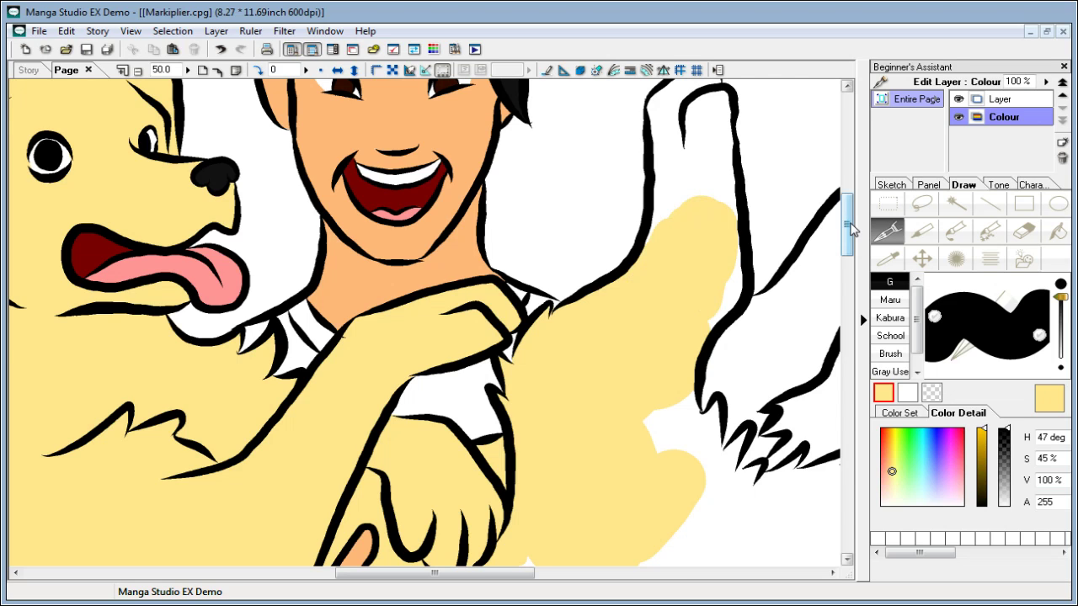
# Step: Fill the dog's raised leg and its paw with pale yellow out to the black outlines
pyautogui.moveTo(848, 229); pyautogui.dragTo(849, 221)
pyautogui.moveTo(694, 238); pyautogui.dragTo(678, 253)
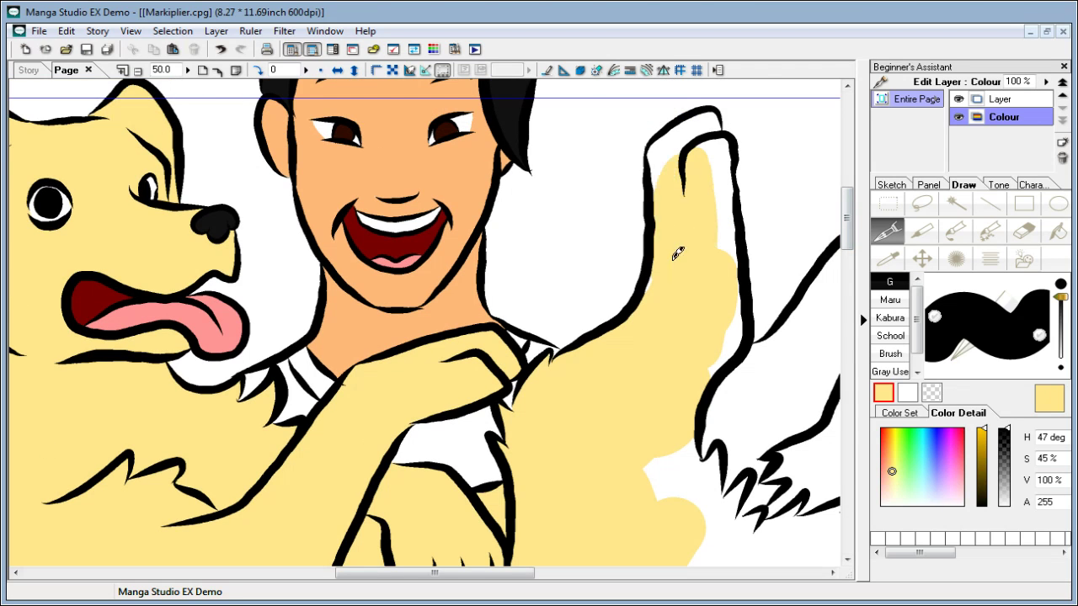
pyautogui.moveTo(661, 154)
pyautogui.mouseDown()
pyautogui.moveTo(659, 182)
pyautogui.moveTo(670, 131)
pyautogui.moveTo(677, 153)
pyautogui.moveTo(683, 126)
pyautogui.moveTo(714, 116)
pyautogui.mouseUp()
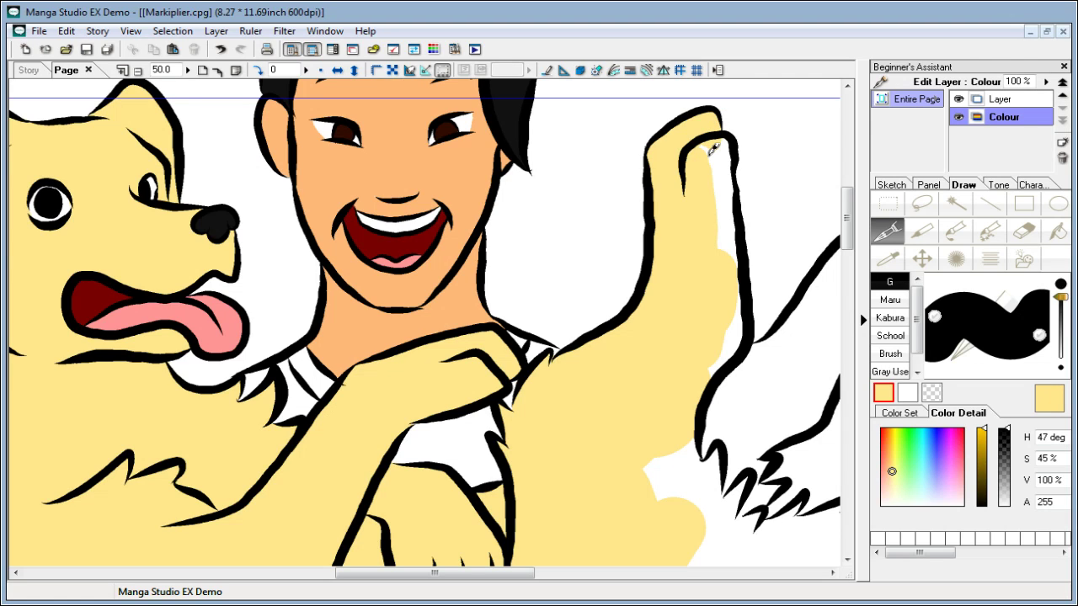
pyautogui.moveTo(713, 150)
pyautogui.mouseDown()
pyautogui.moveTo(725, 143)
pyautogui.moveTo(728, 170)
pyautogui.moveTo(729, 143)
pyautogui.moveTo(726, 371)
pyautogui.mouseUp()
pyautogui.moveTo(849, 229); pyautogui.dragTo(849, 239)
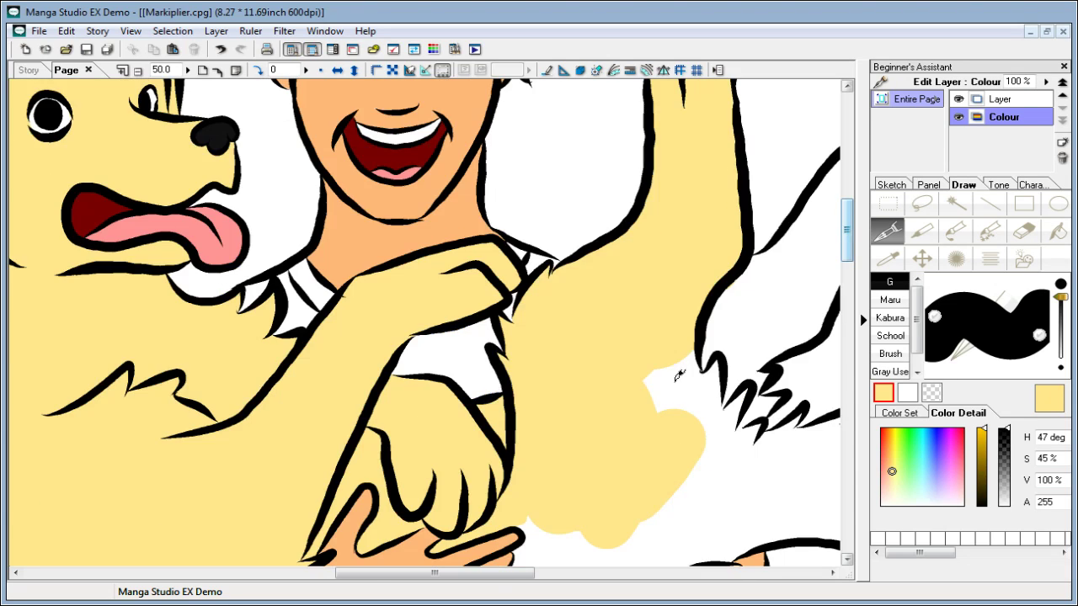
# Step: Fill the dog's second hind leg and its paw with pale yellow out to the black outlines
pyautogui.moveTo(517, 576); pyautogui.dragTo(570, 576)
pyautogui.moveTo(582, 272)
pyautogui.mouseDown()
pyautogui.moveTo(528, 288)
pyautogui.moveTo(554, 269)
pyautogui.moveTo(543, 255)
pyautogui.moveTo(566, 252)
pyautogui.moveTo(582, 230)
pyautogui.moveTo(577, 263)
pyautogui.moveTo(638, 207)
pyautogui.mouseUp()
pyautogui.moveTo(633, 160)
pyautogui.mouseDown()
pyautogui.moveTo(674, 149)
pyautogui.moveTo(688, 158)
pyautogui.moveTo(665, 180)
pyautogui.moveTo(694, 151)
pyautogui.moveTo(671, 199)
pyautogui.moveTo(688, 179)
pyautogui.moveTo(681, 198)
pyautogui.moveTo(637, 252)
pyautogui.moveTo(610, 256)
pyautogui.moveTo(595, 319)
pyautogui.moveTo(605, 292)
pyautogui.moveTo(595, 313)
pyautogui.moveTo(501, 367)
pyautogui.moveTo(600, 327)
pyautogui.mouseUp()
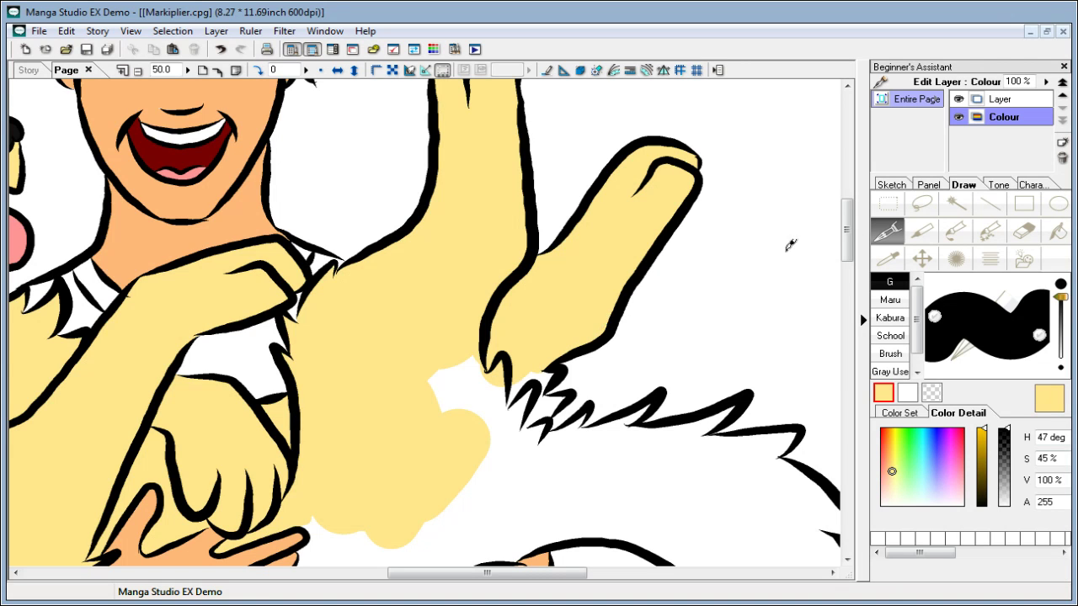
# Step: Paint the jagged fur below the hind leg and the upper stretch of the dog's tail pale yellow
pyautogui.moveTo(846, 229); pyautogui.dragTo(846, 259)
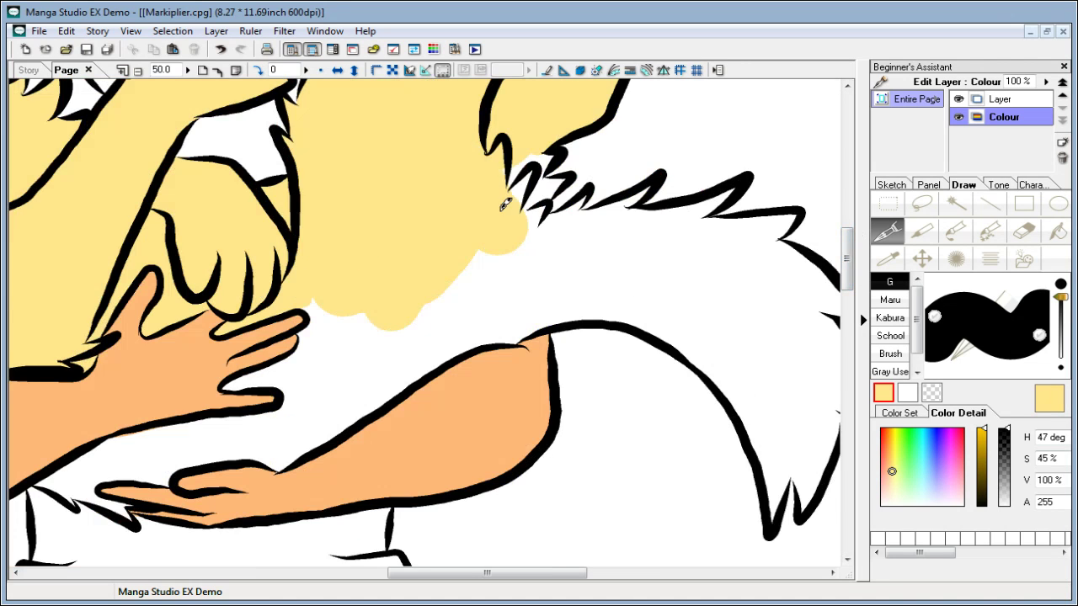
pyautogui.moveTo(505, 204)
pyautogui.mouseDown()
pyautogui.moveTo(537, 164)
pyautogui.moveTo(530, 158)
pyautogui.moveTo(544, 169)
pyautogui.mouseUp()
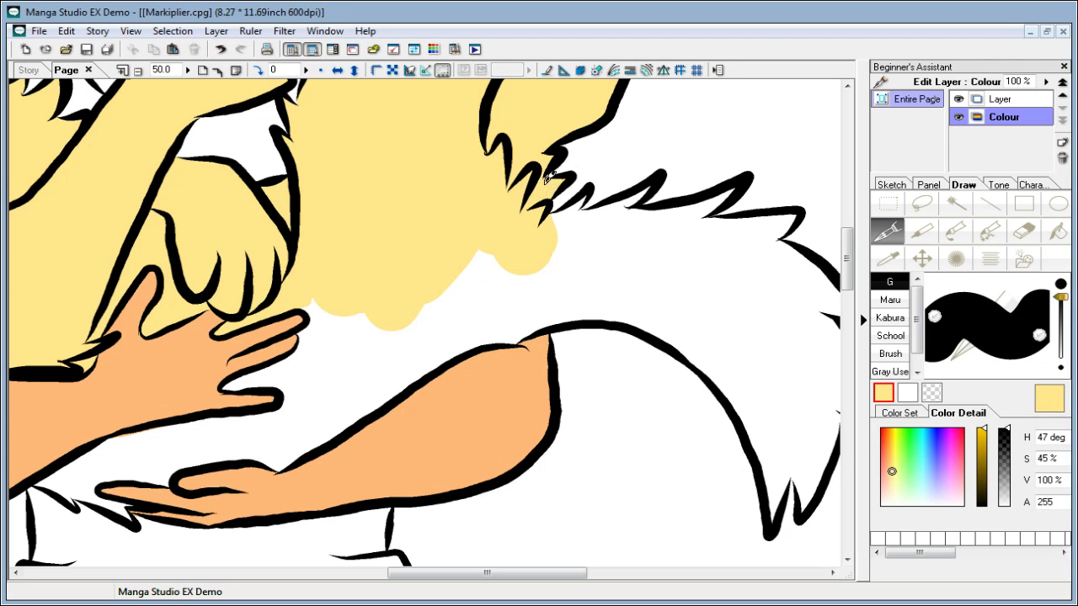
pyautogui.moveTo(530, 232)
pyautogui.mouseDown()
pyautogui.moveTo(462, 302)
pyautogui.moveTo(534, 260)
pyautogui.mouseUp()
pyautogui.moveTo(575, 205); pyautogui.dragTo(586, 199)
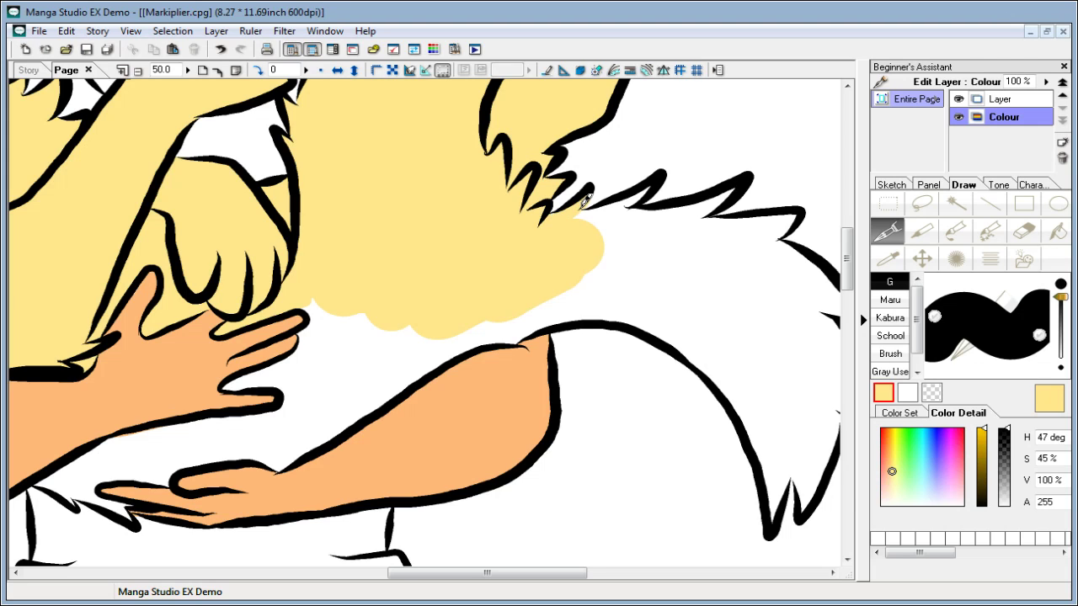
pyautogui.hotkey('ctrl', 'z')
pyautogui.moveTo(581, 203); pyautogui.dragTo(583, 210)
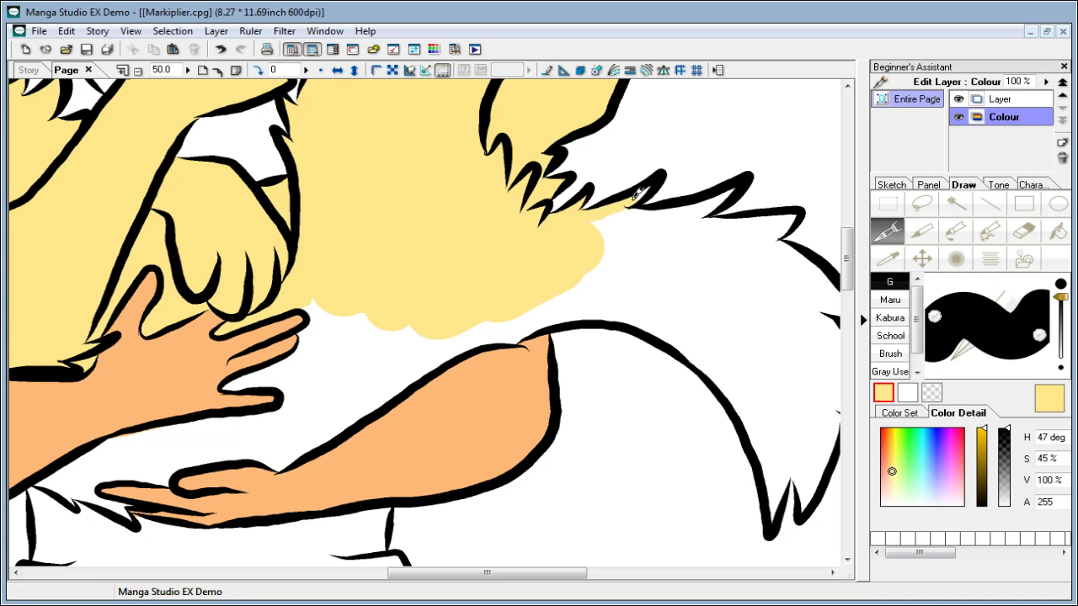
pyautogui.moveTo(603, 222)
pyautogui.mouseDown()
pyautogui.moveTo(653, 230)
pyautogui.moveTo(627, 215)
pyautogui.moveTo(670, 218)
pyautogui.moveTo(735, 187)
pyautogui.moveTo(661, 229)
pyautogui.moveTo(644, 221)
pyautogui.moveTo(606, 241)
pyautogui.moveTo(663, 290)
pyautogui.moveTo(563, 282)
pyautogui.moveTo(695, 244)
pyautogui.moveTo(695, 272)
pyautogui.mouseUp()
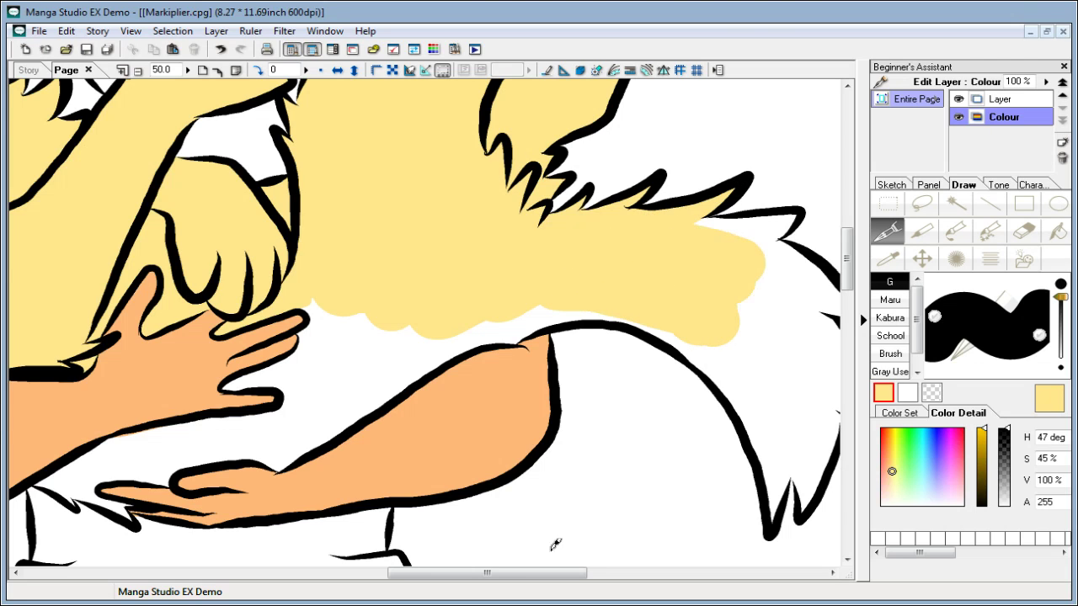
# Step: Continue the pale yellow along the outer curve of the dog's tail, filling its upper fur points
pyautogui.moveTo(554, 579); pyautogui.dragTo(623, 579)
pyautogui.moveTo(429, 219)
pyautogui.mouseDown()
pyautogui.moveTo(462, 231)
pyautogui.moveTo(506, 214)
pyautogui.moveTo(473, 239)
pyautogui.moveTo(539, 295)
pyautogui.mouseUp()
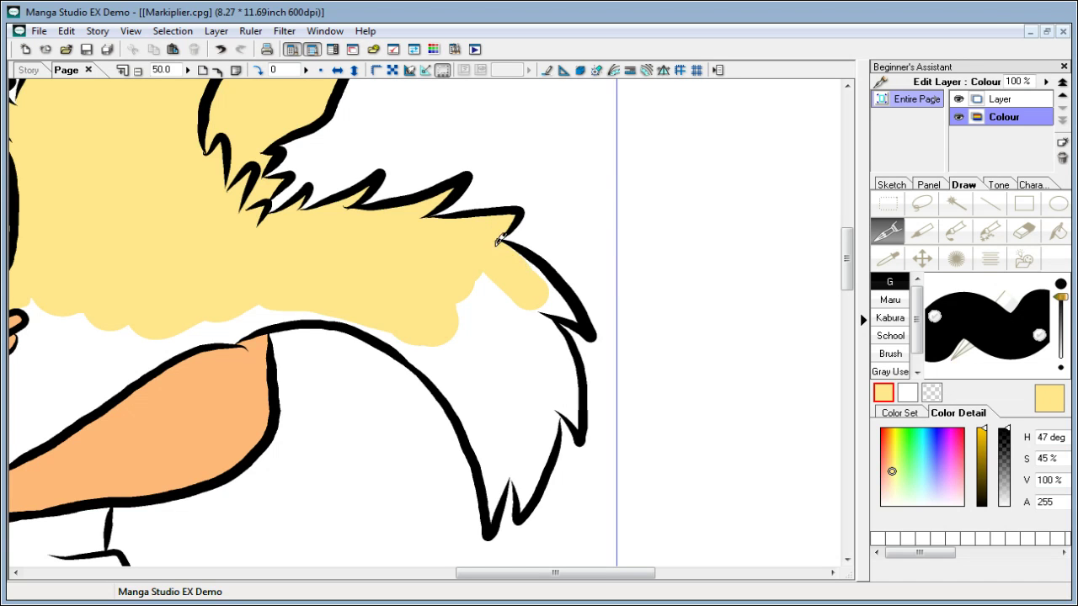
pyautogui.moveTo(521, 253)
pyautogui.mouseDown()
pyautogui.moveTo(535, 291)
pyautogui.moveTo(570, 305)
pyautogui.mouseUp()
pyautogui.moveTo(498, 284)
pyautogui.mouseDown()
pyautogui.moveTo(484, 362)
pyautogui.moveTo(469, 323)
pyautogui.moveTo(530, 405)
pyautogui.mouseUp()
pyautogui.moveTo(533, 297)
pyautogui.mouseDown()
pyautogui.moveTo(529, 365)
pyautogui.moveTo(557, 313)
pyautogui.mouseUp()
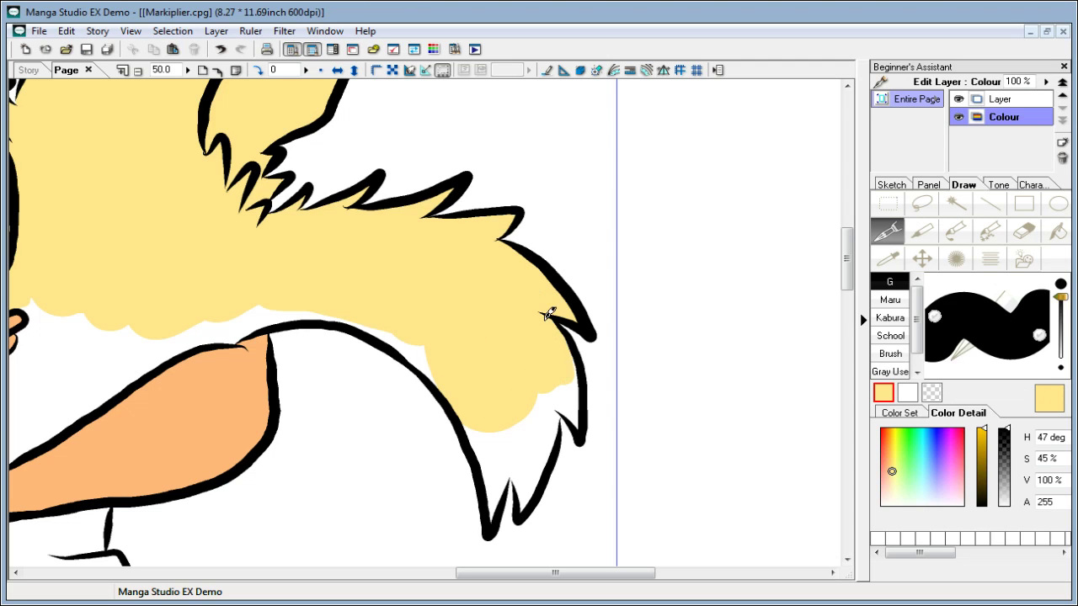
# Step: Fill the tip of the dog's tail and its inner curved edge with pale yellow
pyautogui.moveTo(850, 259); pyautogui.dragTo(846, 284)
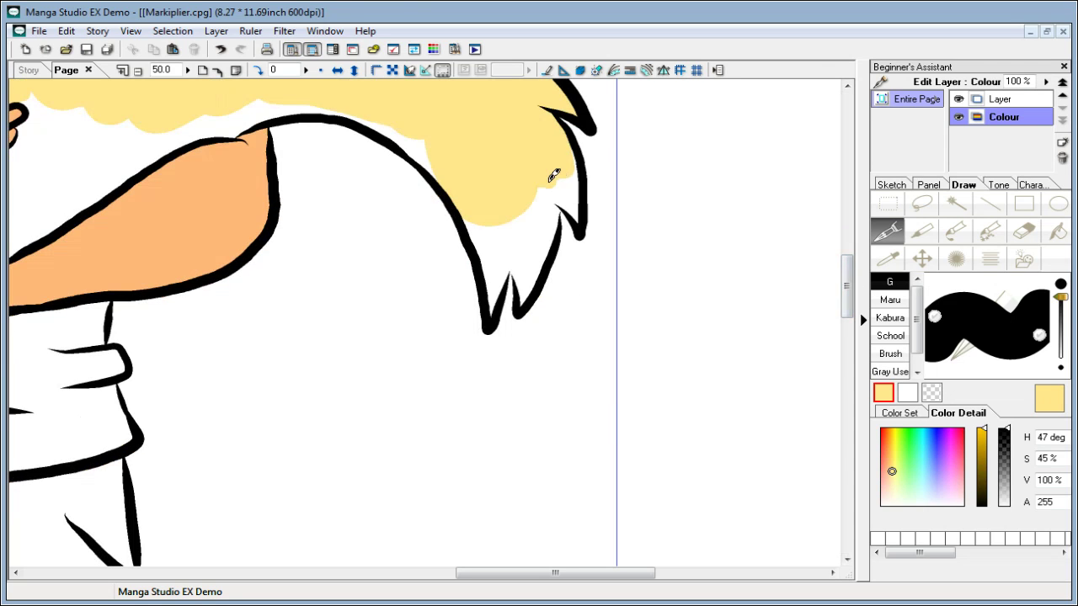
pyautogui.moveTo(572, 201); pyautogui.dragTo(572, 149)
pyautogui.moveTo(495, 213)
pyautogui.mouseDown()
pyautogui.moveTo(493, 228)
pyautogui.moveTo(479, 209)
pyautogui.moveTo(499, 250)
pyautogui.moveTo(560, 198)
pyautogui.mouseUp()
pyautogui.moveTo(547, 250)
pyautogui.mouseDown()
pyautogui.moveTo(522, 274)
pyautogui.moveTo(527, 292)
pyautogui.moveTo(544, 233)
pyautogui.moveTo(493, 289)
pyautogui.moveTo(495, 307)
pyautogui.moveTo(500, 249)
pyautogui.moveTo(502, 280)
pyautogui.mouseUp()
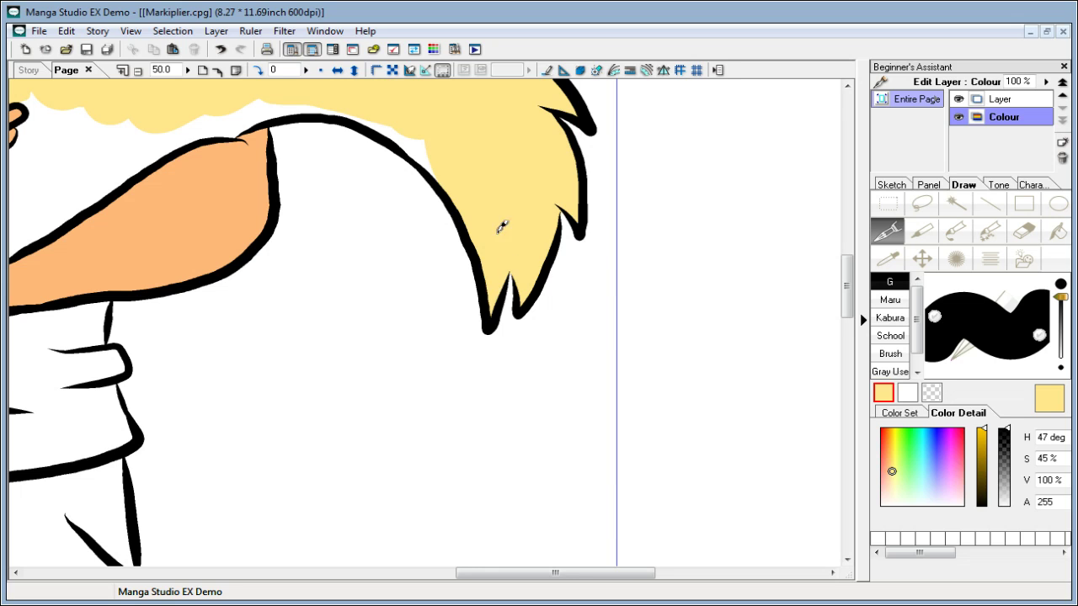
pyautogui.moveTo(397, 113); pyautogui.dragTo(438, 160)
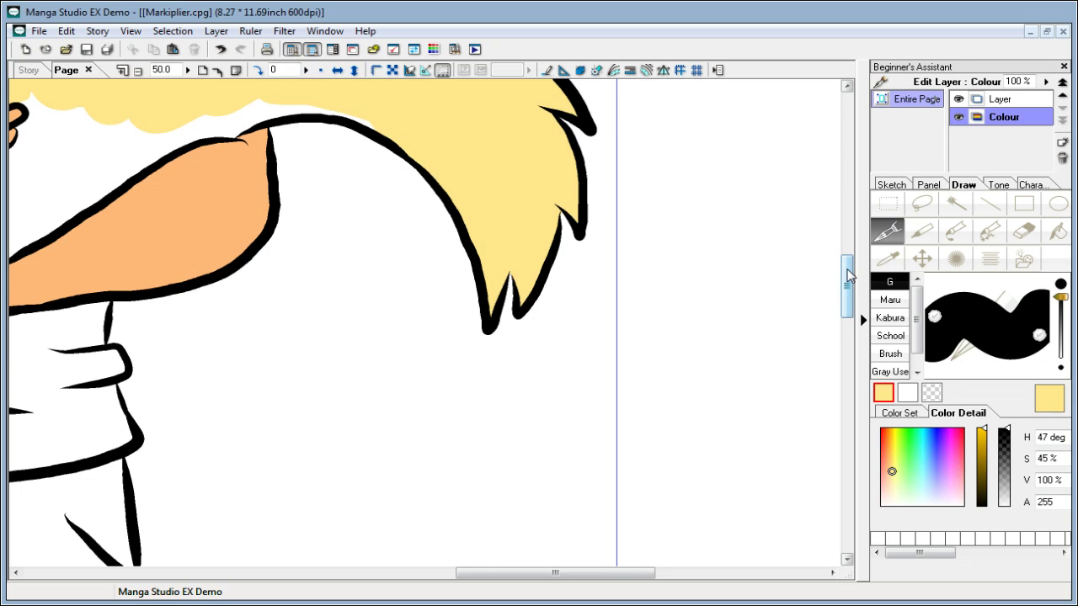
# Step: Paint the dog's underside pale yellow down to the tail's inner outline and the man's supporting forearm
pyautogui.moveTo(846, 265); pyautogui.dragTo(846, 253)
pyautogui.moveTo(603, 573); pyautogui.dragTo(517, 573)
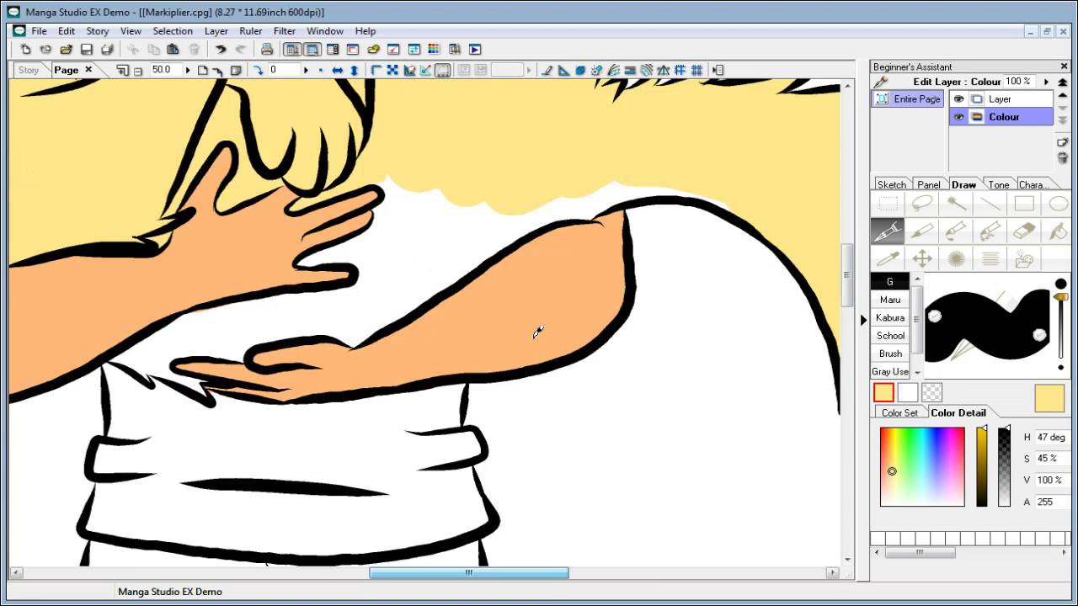
pyautogui.moveTo(389, 174)
pyautogui.mouseDown()
pyautogui.moveTo(383, 200)
pyautogui.moveTo(396, 217)
pyautogui.moveTo(452, 224)
pyautogui.moveTo(603, 168)
pyautogui.moveTo(591, 193)
pyautogui.moveTo(557, 210)
pyautogui.moveTo(590, 209)
pyautogui.moveTo(662, 174)
pyautogui.moveTo(621, 197)
pyautogui.moveTo(687, 184)
pyautogui.moveTo(727, 193)
pyautogui.mouseUp()
pyautogui.hotkey('ctrl', 'z')
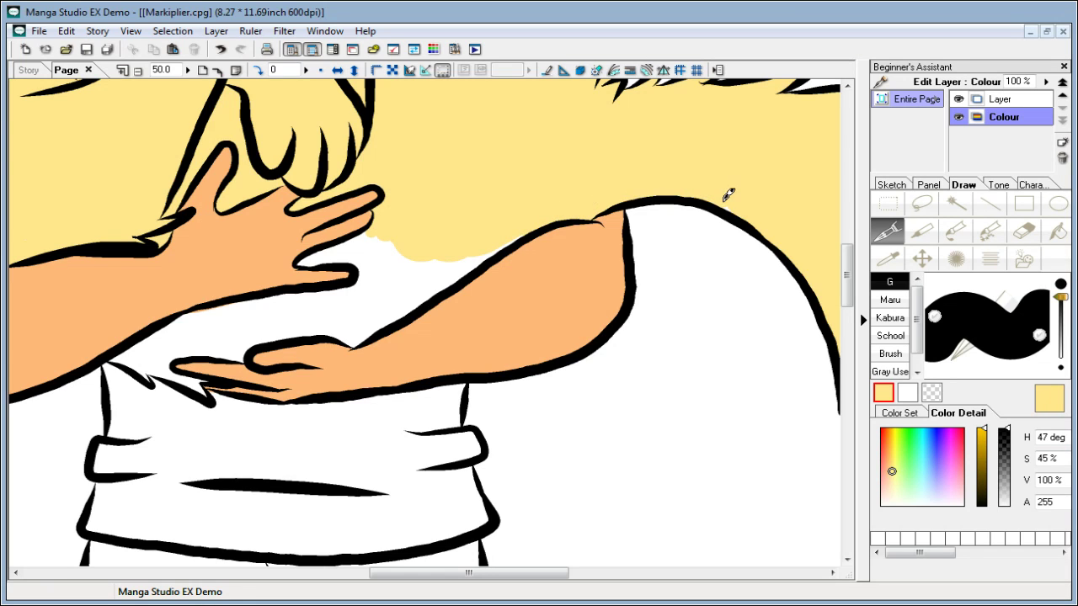
pyautogui.moveTo(393, 238); pyautogui.dragTo(443, 261)
# Step: Fill the dog's belly between the man's two hands and forearms with pale yellow, including the fur tips above his shirt
pyautogui.moveTo(533, 580); pyautogui.dragTo(495, 581)
pyautogui.moveTo(847, 252); pyautogui.dragTo(847, 265)
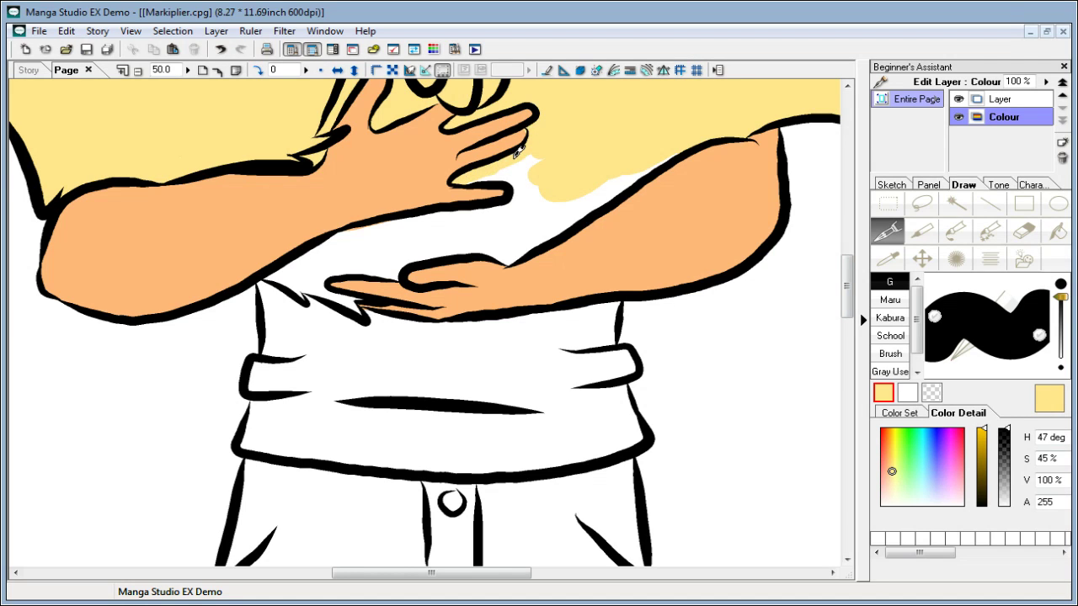
pyautogui.moveTo(517, 173)
pyautogui.mouseDown()
pyautogui.moveTo(544, 222)
pyautogui.moveTo(613, 165)
pyautogui.moveTo(679, 142)
pyautogui.mouseUp()
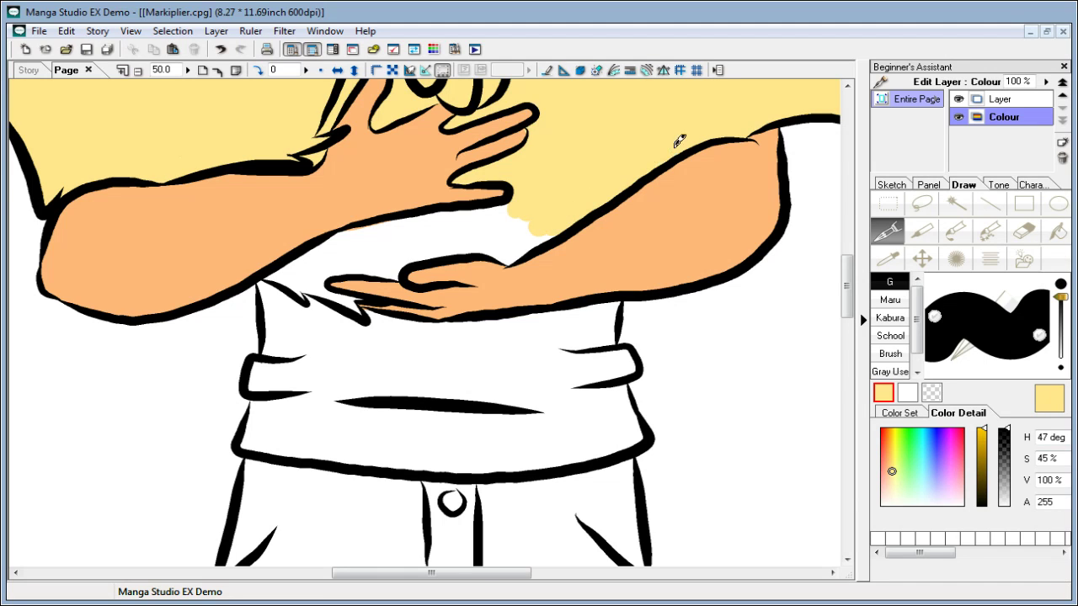
pyautogui.moveTo(524, 210)
pyautogui.mouseDown()
pyautogui.moveTo(526, 200)
pyautogui.moveTo(548, 219)
pyautogui.moveTo(525, 241)
pyautogui.moveTo(500, 241)
pyautogui.moveTo(519, 251)
pyautogui.mouseUp()
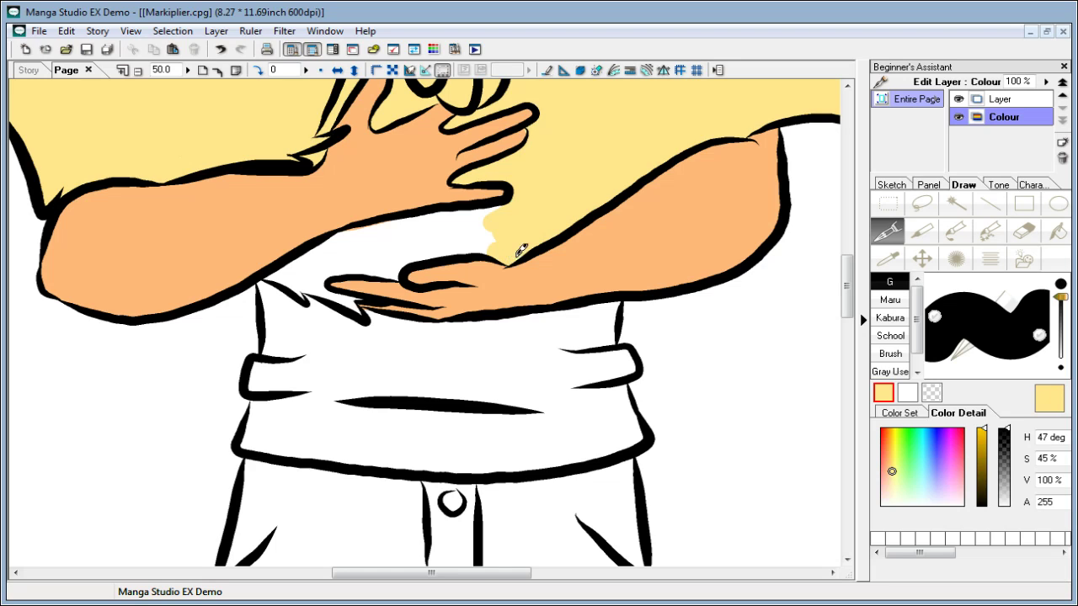
pyautogui.moveTo(324, 255)
pyautogui.mouseDown()
pyautogui.moveTo(362, 229)
pyautogui.moveTo(505, 205)
pyautogui.moveTo(412, 228)
pyautogui.moveTo(457, 243)
pyautogui.moveTo(495, 239)
pyautogui.moveTo(412, 235)
pyautogui.mouseUp()
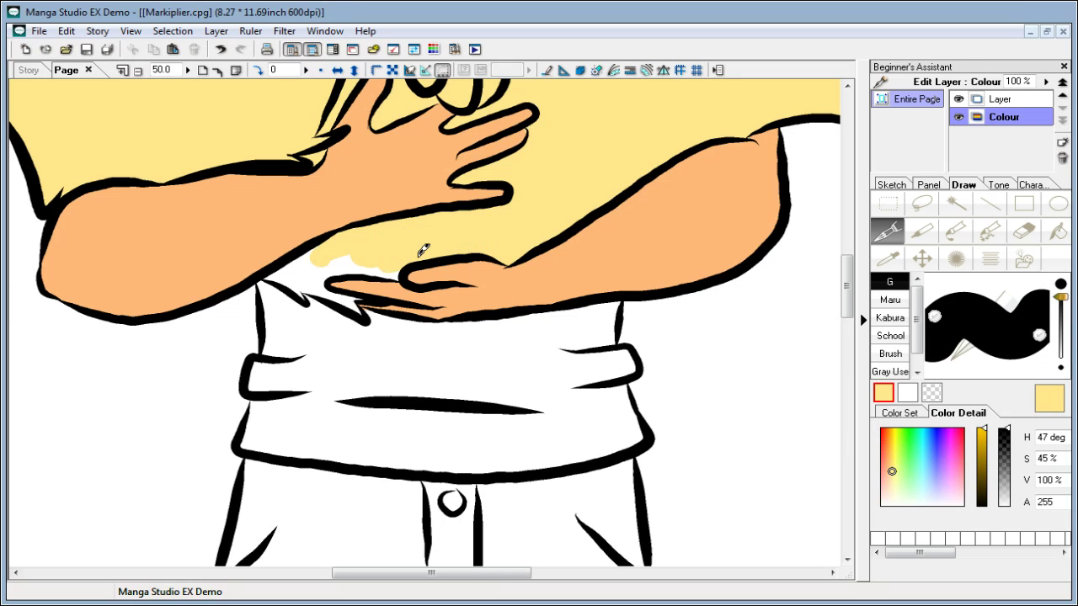
pyautogui.moveTo(334, 242)
pyautogui.mouseDown()
pyautogui.moveTo(308, 258)
pyautogui.moveTo(311, 268)
pyautogui.moveTo(353, 260)
pyautogui.moveTo(339, 265)
pyautogui.moveTo(388, 271)
pyautogui.moveTo(267, 276)
pyautogui.moveTo(304, 255)
pyautogui.moveTo(291, 283)
pyautogui.moveTo(277, 274)
pyautogui.moveTo(305, 294)
pyautogui.moveTo(287, 275)
pyautogui.moveTo(324, 276)
pyautogui.moveTo(312, 291)
pyautogui.moveTo(352, 300)
pyautogui.mouseUp()
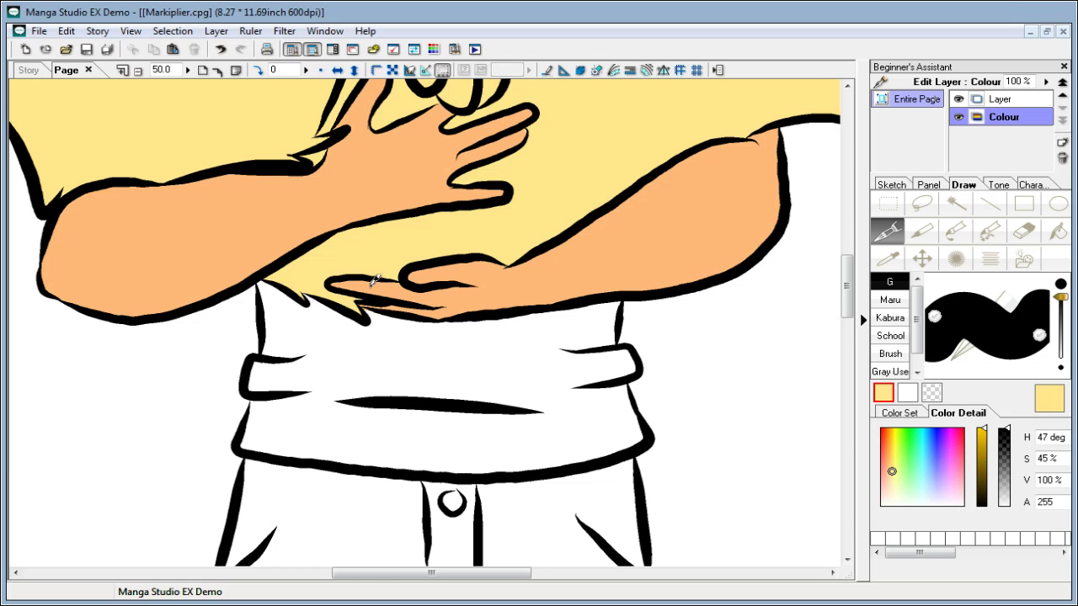
pyautogui.moveTo(847, 282); pyautogui.dragTo(846, 217)
pyautogui.moveTo(503, 573); pyautogui.dragTo(464, 580)
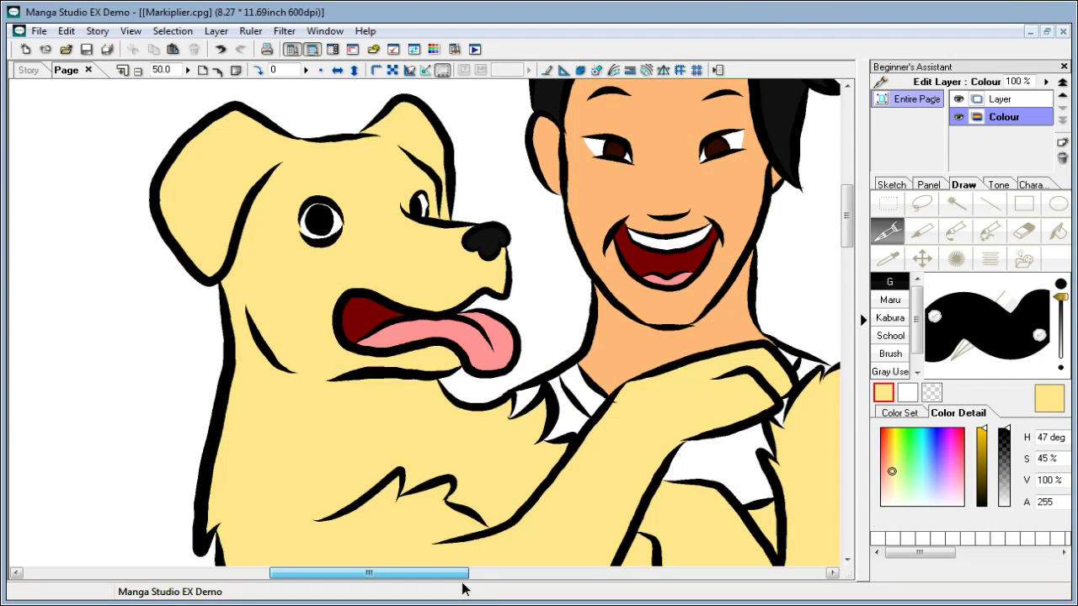
pyautogui.moveTo(846, 224); pyautogui.dragTo(857, 249)
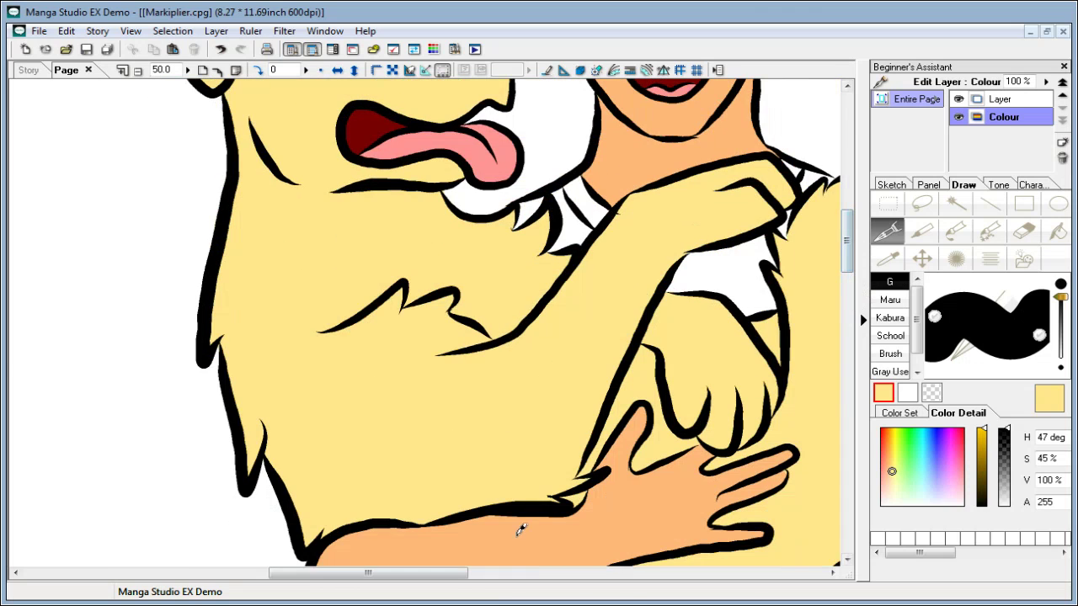
pyautogui.moveTo(476, 580); pyautogui.dragTo(522, 579)
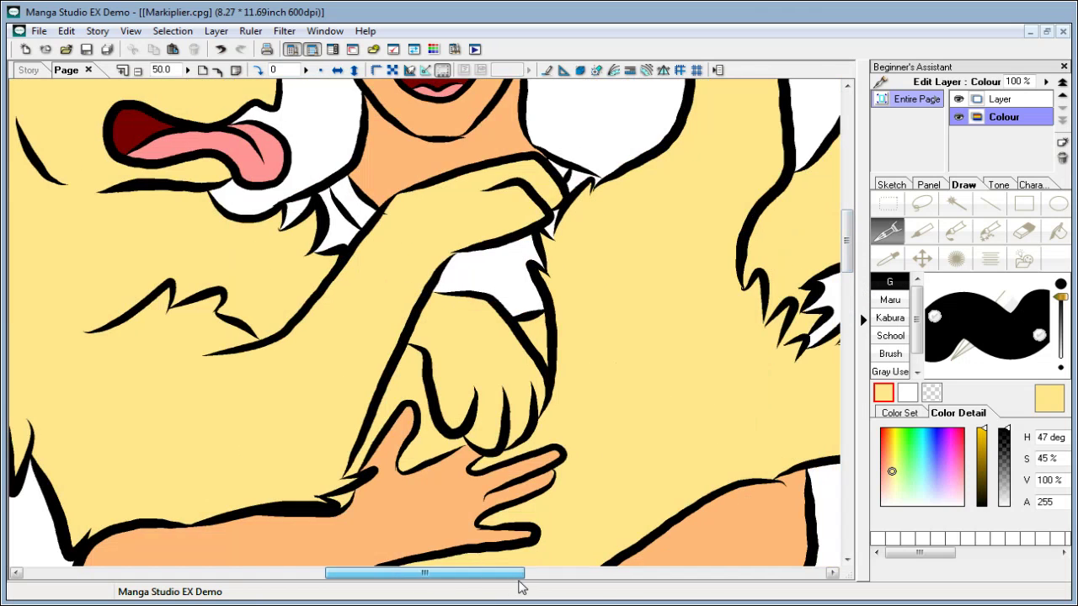
pyautogui.moveTo(850, 238)
pyautogui.mouseDown()
pyautogui.moveTo(847, 177)
pyautogui.moveTo(865, 212)
pyautogui.moveTo(862, 241)
pyautogui.mouseUp()
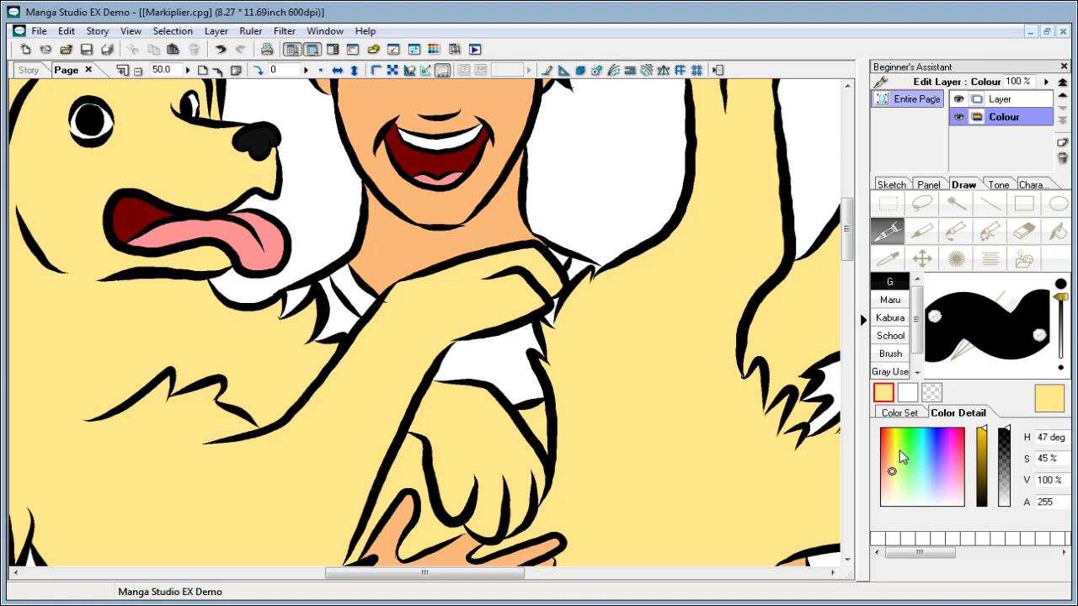
# Step: Set the drawing colour to dark blue with hue 209, saturation 100% and value 44% for the man's trousers
pyautogui.click(929, 430)
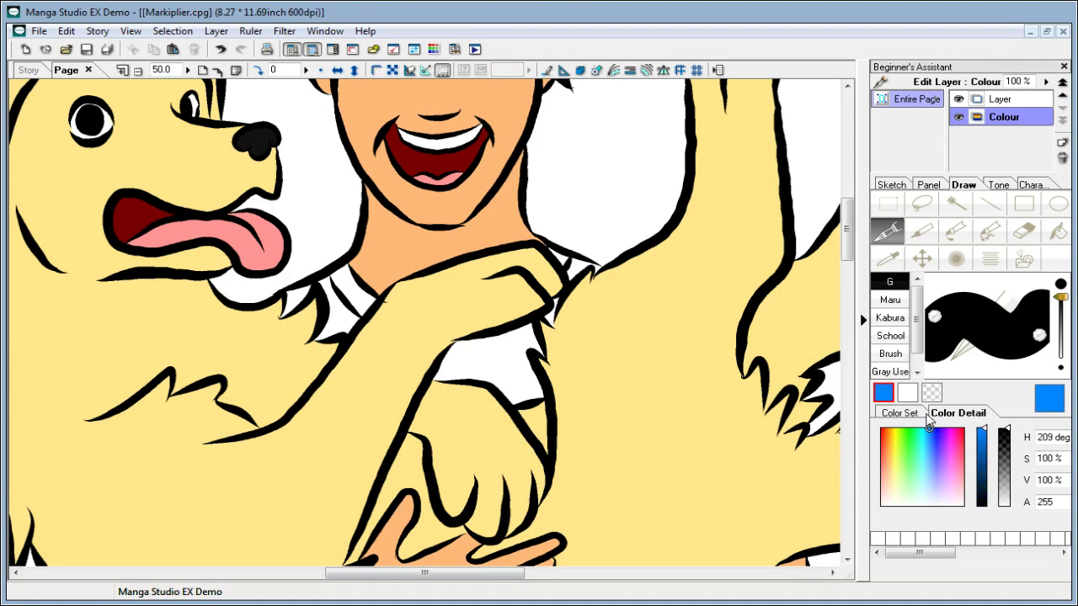
pyautogui.moveTo(848, 226)
pyautogui.mouseDown()
pyautogui.moveTo(865, 320)
pyautogui.moveTo(848, 326)
pyautogui.mouseUp()
pyautogui.moveTo(982, 459); pyautogui.dragTo(985, 480)
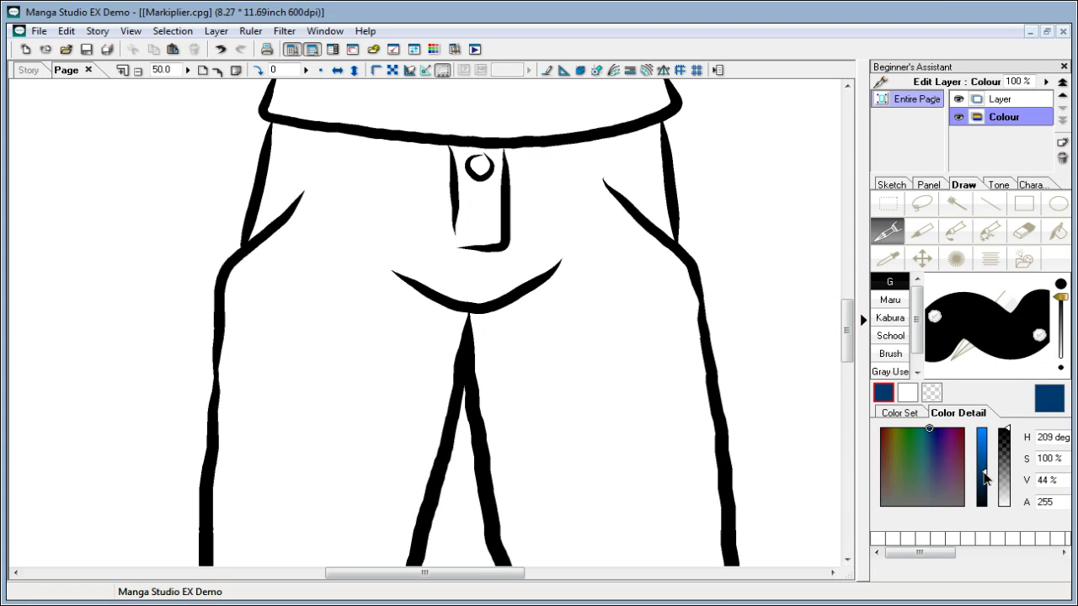
# Step: Paint the man's left hip and pocket area of the trousers dark blue up to the shirt hem
pyautogui.moveTo(600, 270)
pyautogui.mouseDown()
pyautogui.moveTo(613, 314)
pyautogui.moveTo(555, 221)
pyautogui.mouseUp()
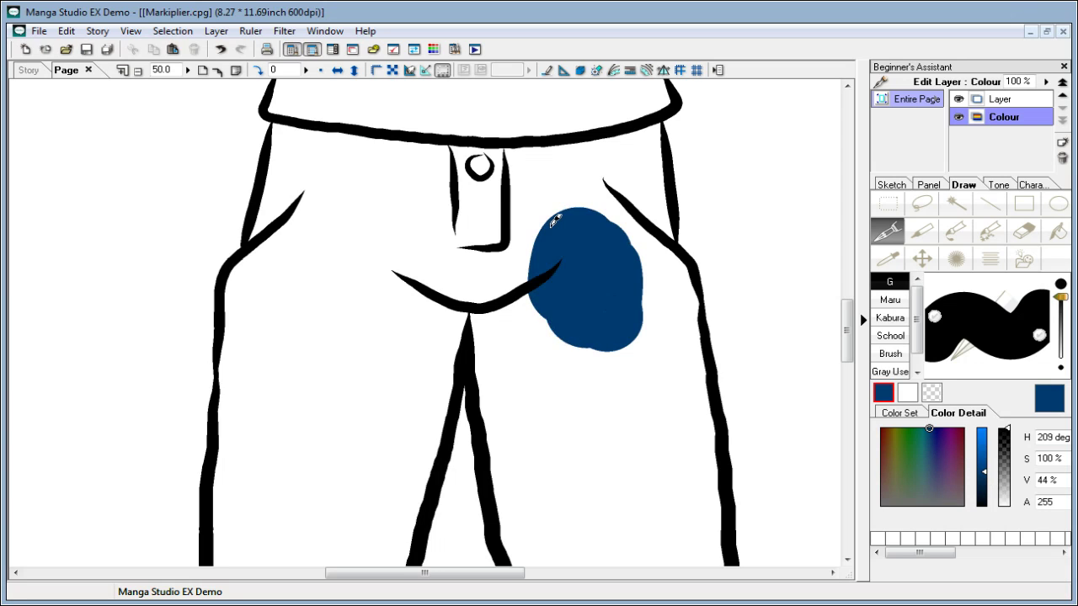
pyautogui.moveTo(522, 164)
pyautogui.mouseDown()
pyautogui.moveTo(505, 198)
pyautogui.moveTo(527, 159)
pyautogui.moveTo(507, 158)
pyautogui.moveTo(539, 178)
pyautogui.moveTo(572, 141)
pyautogui.moveTo(656, 124)
pyautogui.moveTo(652, 151)
pyautogui.moveTo(663, 122)
pyautogui.mouseUp()
pyautogui.moveTo(653, 151)
pyautogui.mouseDown()
pyautogui.moveTo(610, 202)
pyautogui.moveTo(615, 221)
pyautogui.mouseUp()
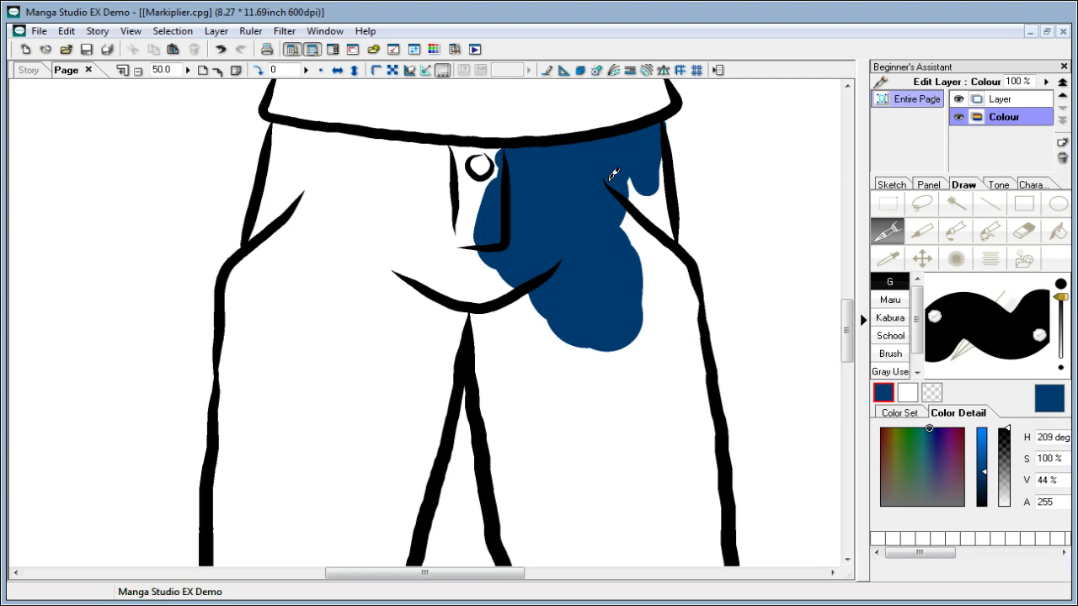
pyautogui.hotkey('ctrl', 'z')
pyautogui.moveTo(664, 116)
pyautogui.mouseDown()
pyautogui.moveTo(653, 188)
pyautogui.moveTo(605, 204)
pyautogui.moveTo(611, 174)
pyautogui.moveTo(587, 202)
pyautogui.moveTo(635, 261)
pyautogui.moveTo(668, 214)
pyautogui.mouseUp()
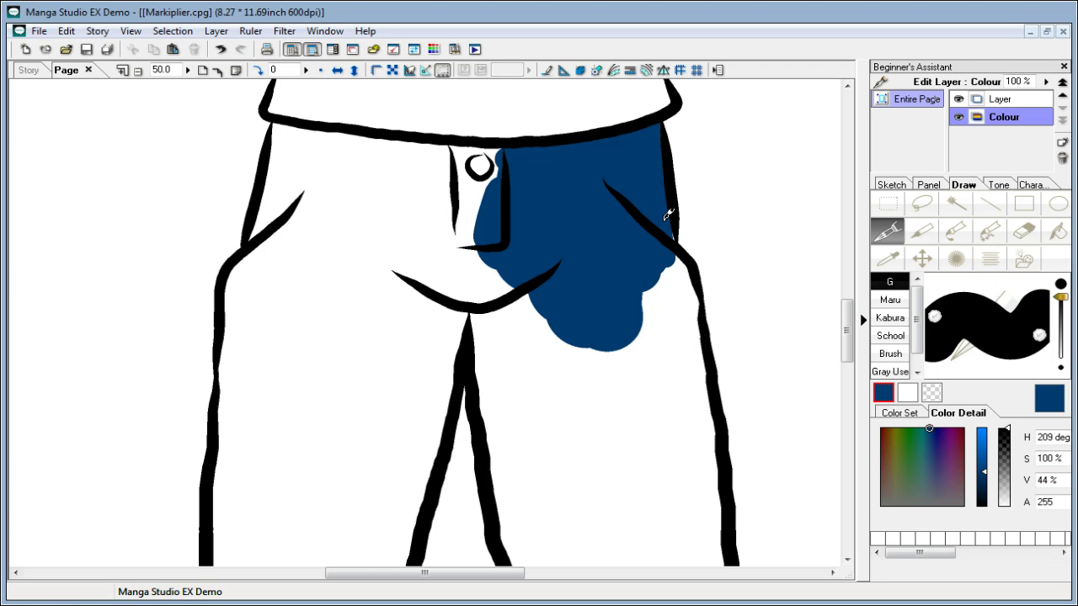
# Step: Paint the trouser fly and the man's right hip dark blue along the shirt hem, leaving the button white
pyautogui.moveTo(555, 221)
pyautogui.mouseDown()
pyautogui.moveTo(439, 207)
pyautogui.moveTo(486, 222)
pyautogui.moveTo(495, 206)
pyautogui.moveTo(473, 192)
pyautogui.moveTo(506, 174)
pyautogui.moveTo(492, 181)
pyautogui.moveTo(490, 143)
pyautogui.mouseUp()
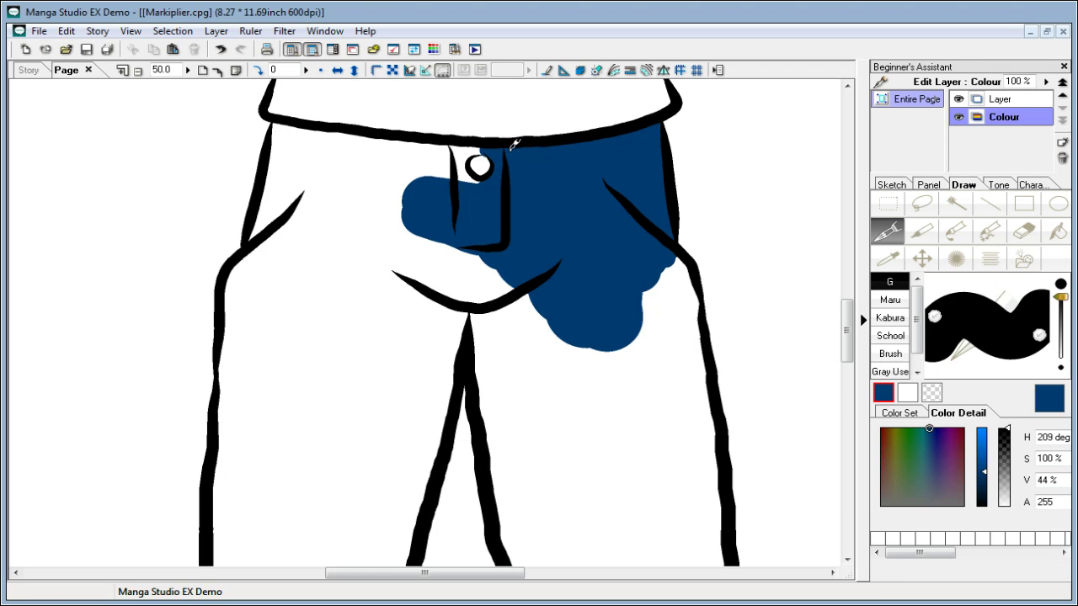
pyautogui.moveTo(296, 120)
pyautogui.mouseDown()
pyautogui.moveTo(278, 217)
pyautogui.moveTo(283, 119)
pyautogui.moveTo(271, 227)
pyautogui.moveTo(282, 212)
pyautogui.moveTo(310, 216)
pyautogui.moveTo(361, 184)
pyautogui.moveTo(323, 147)
pyautogui.moveTo(285, 132)
pyautogui.moveTo(472, 181)
pyautogui.moveTo(403, 149)
pyautogui.moveTo(458, 164)
pyautogui.moveTo(483, 145)
pyautogui.moveTo(421, 147)
pyautogui.moveTo(457, 144)
pyautogui.mouseUp()
pyautogui.hotkey('ctrl', 'z')
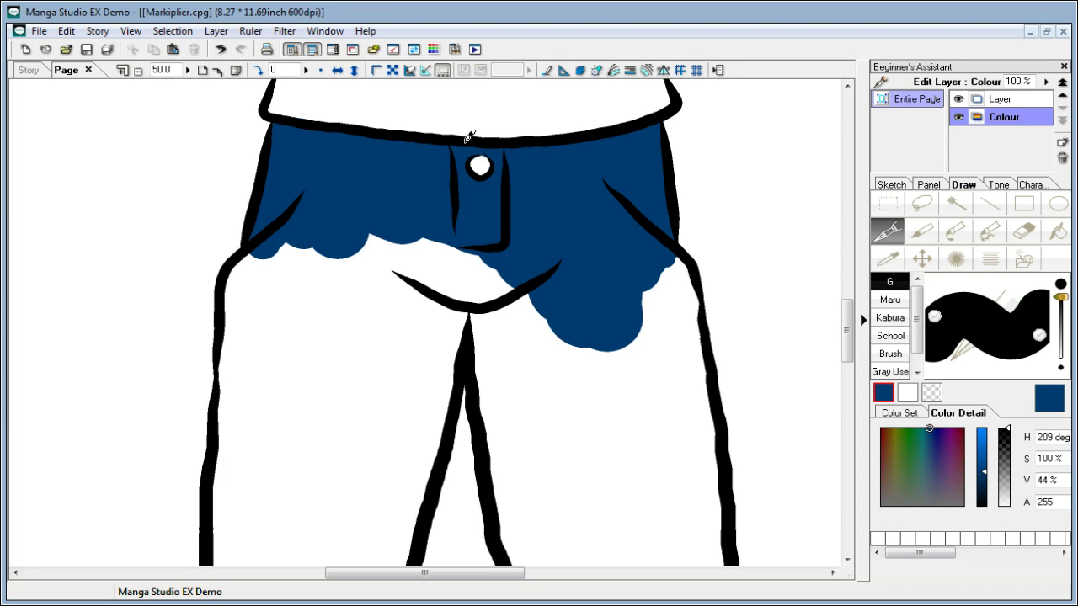
# Step: Paint the crotch and the man's left thigh of the trousers dark blue, keeping within the outer leg outline
pyautogui.moveTo(846, 329); pyautogui.dragTo(846, 339)
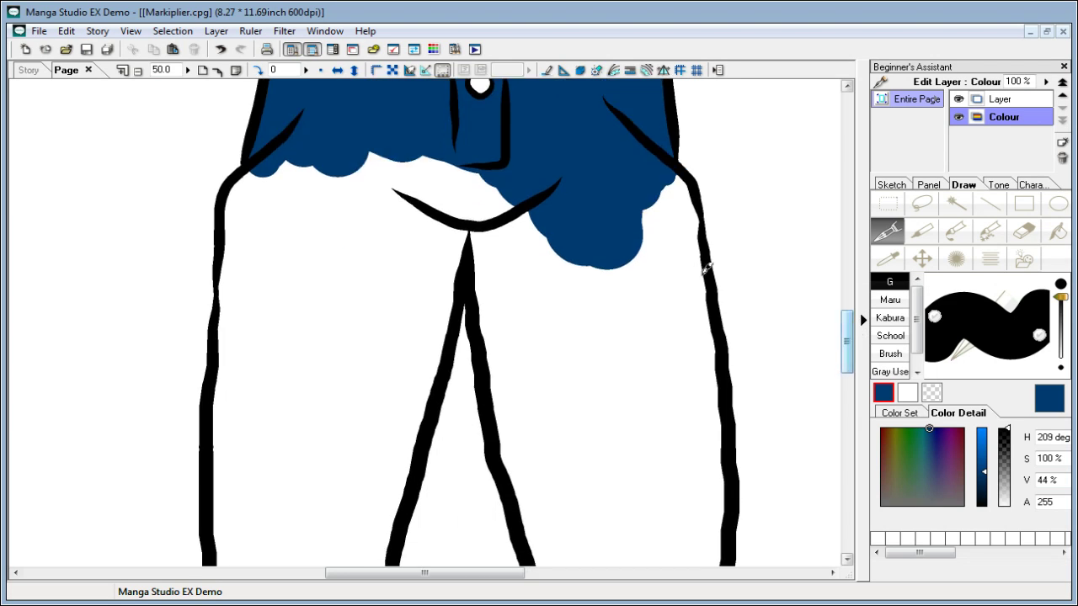
pyautogui.moveTo(412, 166)
pyautogui.mouseDown()
pyautogui.moveTo(486, 196)
pyautogui.moveTo(495, 272)
pyautogui.moveTo(580, 224)
pyautogui.moveTo(641, 314)
pyautogui.moveTo(668, 189)
pyautogui.moveTo(673, 220)
pyautogui.moveTo(673, 179)
pyautogui.moveTo(689, 208)
pyautogui.moveTo(699, 335)
pyautogui.moveTo(501, 298)
pyautogui.moveTo(513, 364)
pyautogui.moveTo(495, 321)
pyautogui.moveTo(505, 338)
pyautogui.moveTo(636, 395)
pyautogui.moveTo(701, 371)
pyautogui.mouseUp()
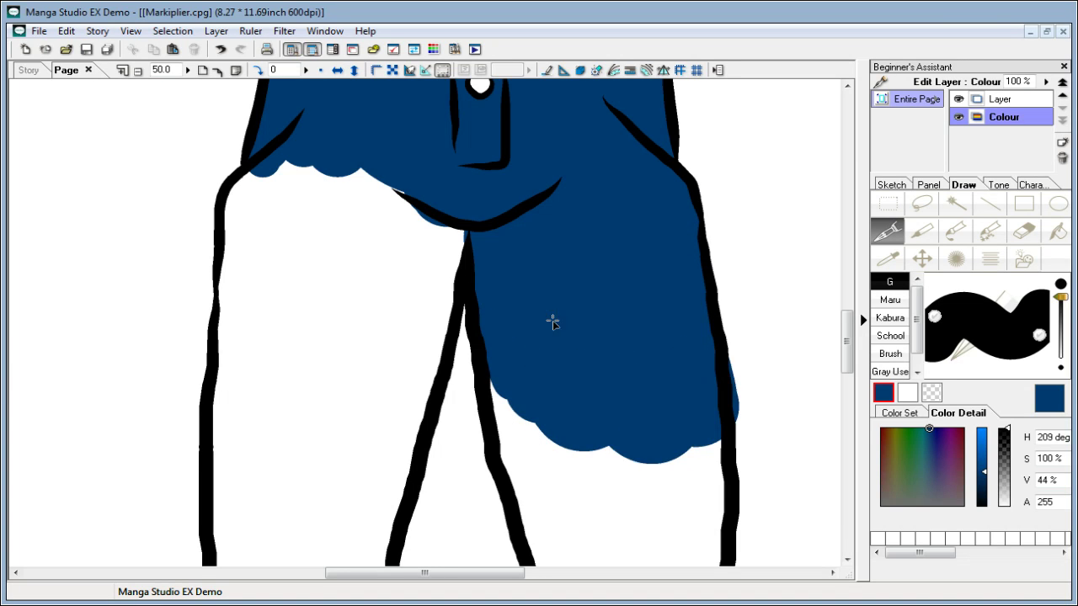
pyautogui.hotkey('ctrl', 'z')
pyautogui.moveTo(499, 293)
pyautogui.mouseDown()
pyautogui.moveTo(510, 361)
pyautogui.moveTo(628, 426)
pyautogui.moveTo(654, 349)
pyautogui.moveTo(703, 371)
pyautogui.mouseUp()
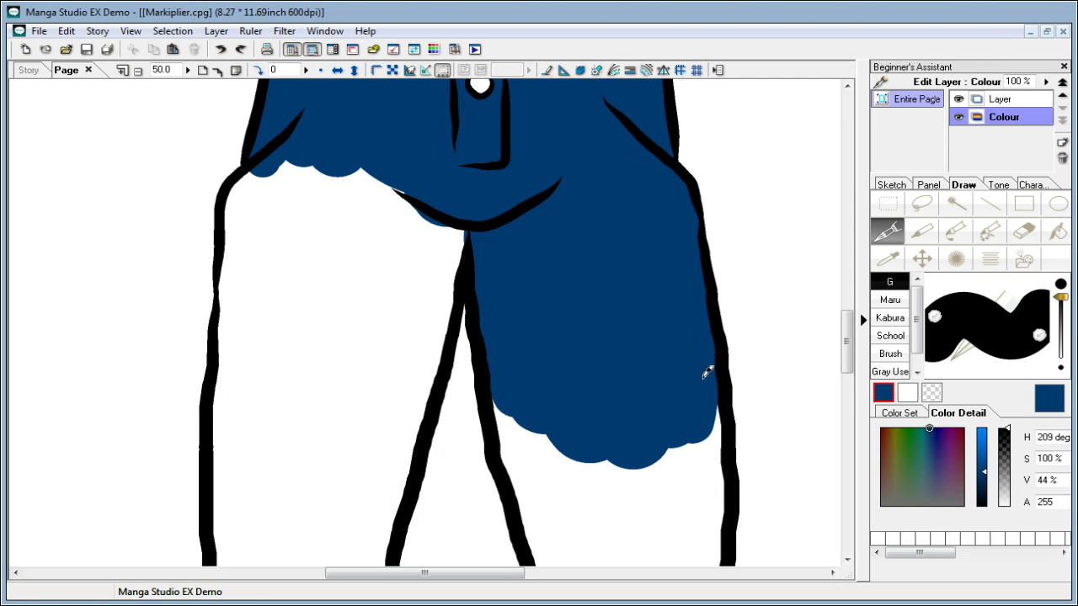
# Step: Paint the man's right thigh of the trousers dark blue and extend the dark blue further down his left thigh
pyautogui.moveTo(349, 159)
pyautogui.mouseDown()
pyautogui.moveTo(289, 235)
pyautogui.moveTo(370, 247)
pyautogui.moveTo(423, 225)
pyautogui.moveTo(416, 296)
pyautogui.moveTo(437, 281)
pyautogui.mouseUp()
pyautogui.moveTo(267, 160)
pyautogui.mouseDown()
pyautogui.moveTo(243, 185)
pyautogui.moveTo(252, 179)
pyautogui.moveTo(243, 300)
pyautogui.moveTo(267, 346)
pyautogui.moveTo(429, 329)
pyautogui.moveTo(384, 335)
pyautogui.mouseUp()
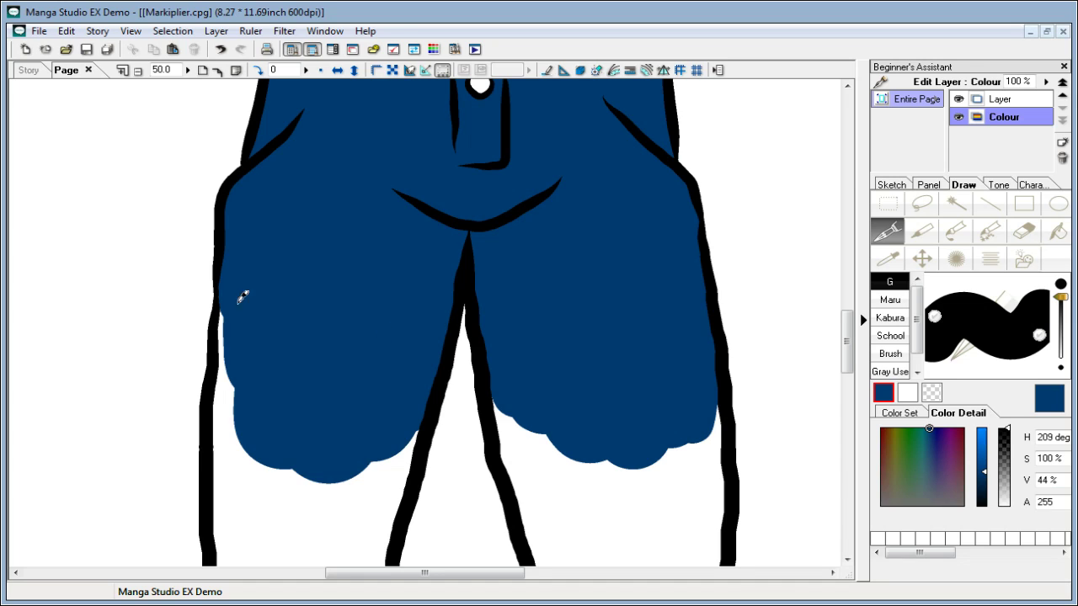
pyautogui.moveTo(243, 298)
pyautogui.mouseDown()
pyautogui.moveTo(224, 429)
pyautogui.moveTo(244, 460)
pyautogui.moveTo(301, 451)
pyautogui.moveTo(313, 494)
pyautogui.moveTo(356, 465)
pyautogui.moveTo(389, 482)
pyautogui.mouseUp()
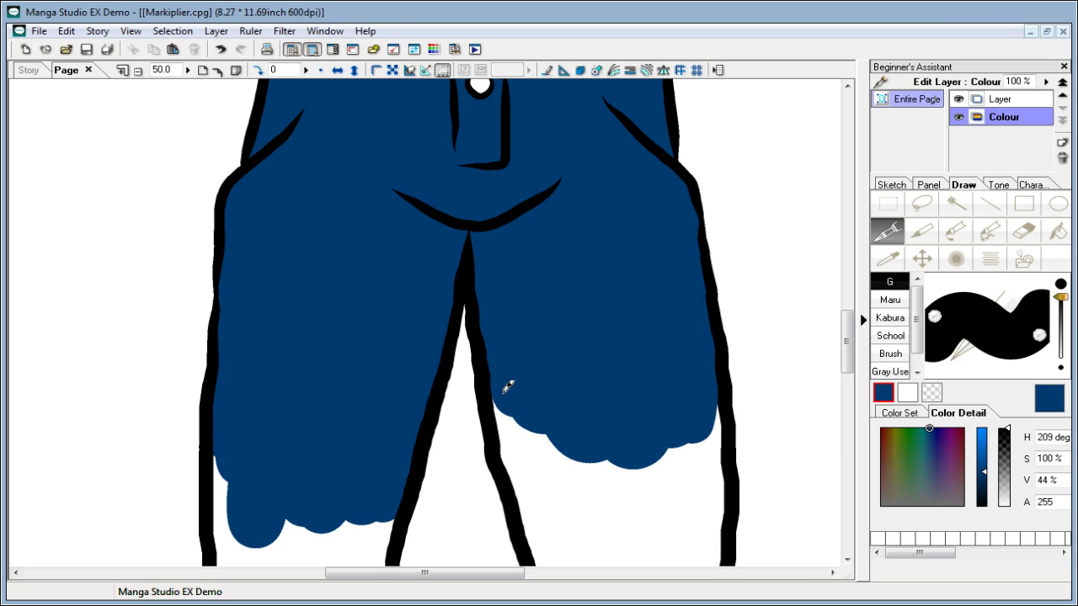
pyautogui.moveTo(508, 386)
pyautogui.mouseDown()
pyautogui.moveTo(523, 435)
pyautogui.moveTo(518, 463)
pyautogui.moveTo(532, 429)
pyautogui.moveTo(669, 442)
pyautogui.moveTo(724, 406)
pyautogui.mouseUp()
# Step: Paint both trouser legs dark blue over the knees and their fold lines, down to the upper calves
pyautogui.moveTo(847, 333)
pyautogui.mouseDown()
pyautogui.moveTo(847, 301)
pyautogui.moveTo(849, 375)
pyautogui.moveTo(848, 363)
pyautogui.mouseUp()
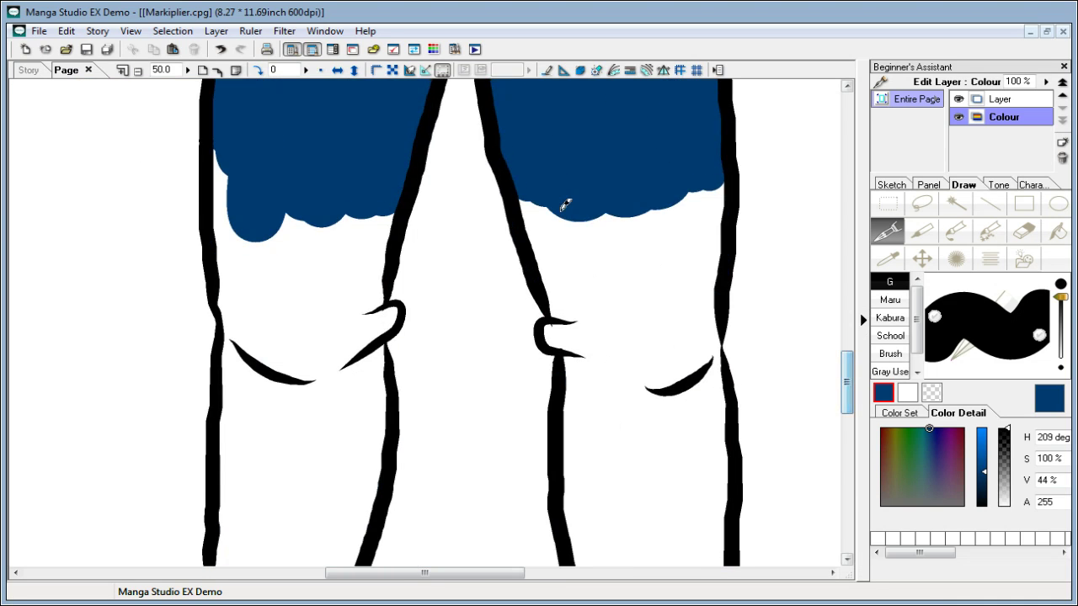
pyautogui.moveTo(565, 205)
pyautogui.mouseDown()
pyautogui.moveTo(562, 278)
pyautogui.moveTo(551, 216)
pyautogui.moveTo(574, 278)
pyautogui.moveTo(569, 242)
pyautogui.moveTo(601, 290)
pyautogui.moveTo(677, 295)
pyautogui.moveTo(721, 172)
pyautogui.moveTo(692, 336)
pyautogui.moveTo(696, 321)
pyautogui.moveTo(549, 325)
pyautogui.moveTo(569, 342)
pyautogui.moveTo(570, 331)
pyautogui.moveTo(587, 405)
pyautogui.moveTo(575, 338)
pyautogui.moveTo(619, 393)
pyautogui.moveTo(662, 343)
pyautogui.mouseUp()
pyautogui.hotkey('ctrl', 'z')
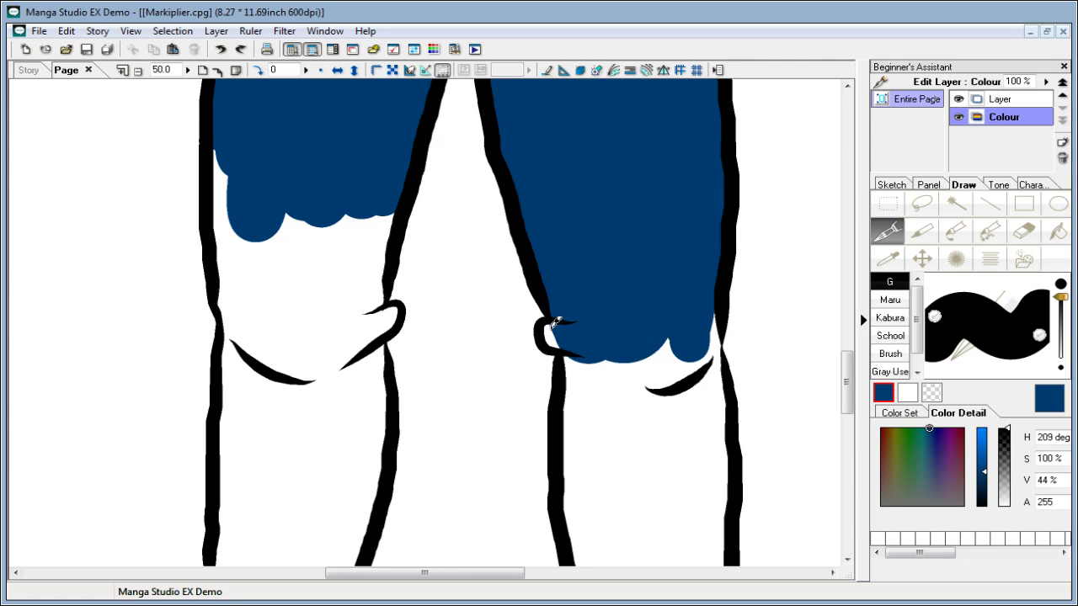
pyautogui.moveTo(574, 344)
pyautogui.mouseDown()
pyautogui.moveTo(579, 402)
pyautogui.moveTo(578, 352)
pyautogui.moveTo(608, 349)
pyautogui.moveTo(656, 417)
pyautogui.moveTo(665, 382)
pyautogui.moveTo(730, 336)
pyautogui.moveTo(709, 307)
pyautogui.moveTo(712, 439)
pyautogui.moveTo(608, 403)
pyautogui.moveTo(586, 416)
pyautogui.moveTo(590, 454)
pyautogui.moveTo(621, 491)
pyautogui.moveTo(697, 494)
pyautogui.mouseUp()
pyautogui.moveTo(321, 206)
pyautogui.mouseDown()
pyautogui.moveTo(241, 189)
pyautogui.moveTo(230, 219)
pyautogui.moveTo(237, 305)
pyautogui.moveTo(278, 211)
pyautogui.moveTo(317, 269)
pyautogui.moveTo(363, 237)
pyautogui.moveTo(380, 207)
pyautogui.moveTo(364, 304)
pyautogui.moveTo(382, 271)
pyautogui.moveTo(253, 352)
pyautogui.moveTo(246, 438)
pyautogui.moveTo(324, 432)
pyautogui.moveTo(348, 352)
pyautogui.moveTo(353, 420)
pyautogui.moveTo(365, 320)
pyautogui.moveTo(400, 301)
pyautogui.moveTo(370, 336)
pyautogui.moveTo(393, 318)
pyautogui.moveTo(370, 344)
pyautogui.moveTo(379, 377)
pyautogui.moveTo(382, 362)
pyautogui.moveTo(375, 452)
pyautogui.mouseUp()
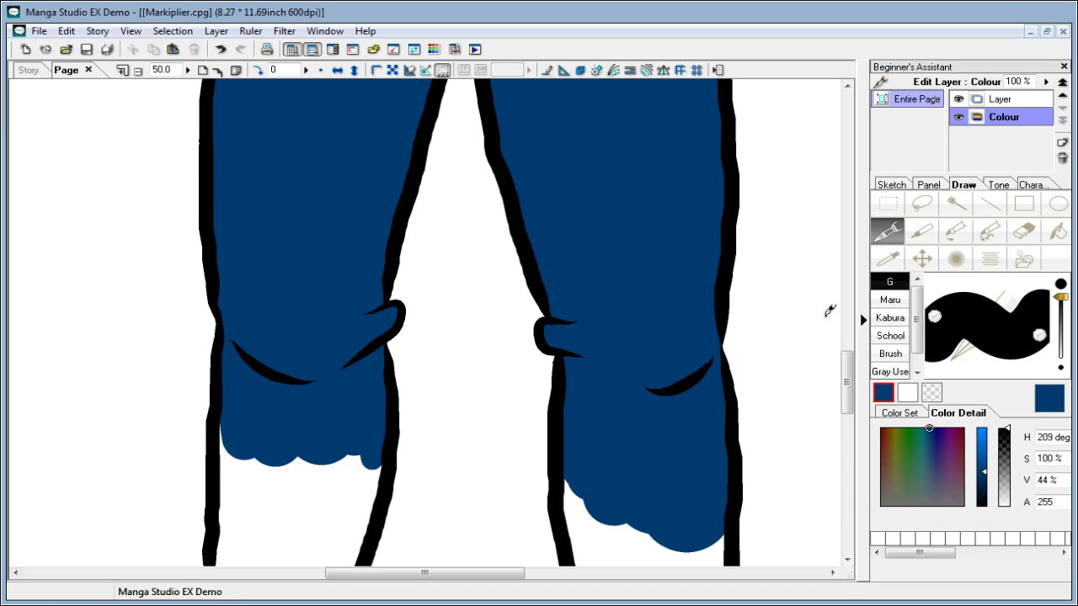
# Step: Paint the calves of both trouser legs dark blue down to just above the ankles, keeping within the outlines
pyautogui.moveTo(847, 369); pyautogui.dragTo(848, 421)
pyautogui.moveTo(580, 154)
pyautogui.mouseDown()
pyautogui.moveTo(597, 233)
pyautogui.moveTo(615, 204)
pyautogui.mouseUp()
pyautogui.hotkey('ctrl', 'z')
pyautogui.moveTo(581, 156)
pyautogui.mouseDown()
pyautogui.moveTo(613, 269)
pyautogui.moveTo(715, 203)
pyautogui.moveTo(715, 272)
pyautogui.moveTo(621, 303)
pyautogui.moveTo(639, 361)
pyautogui.moveTo(704, 380)
pyautogui.mouseUp()
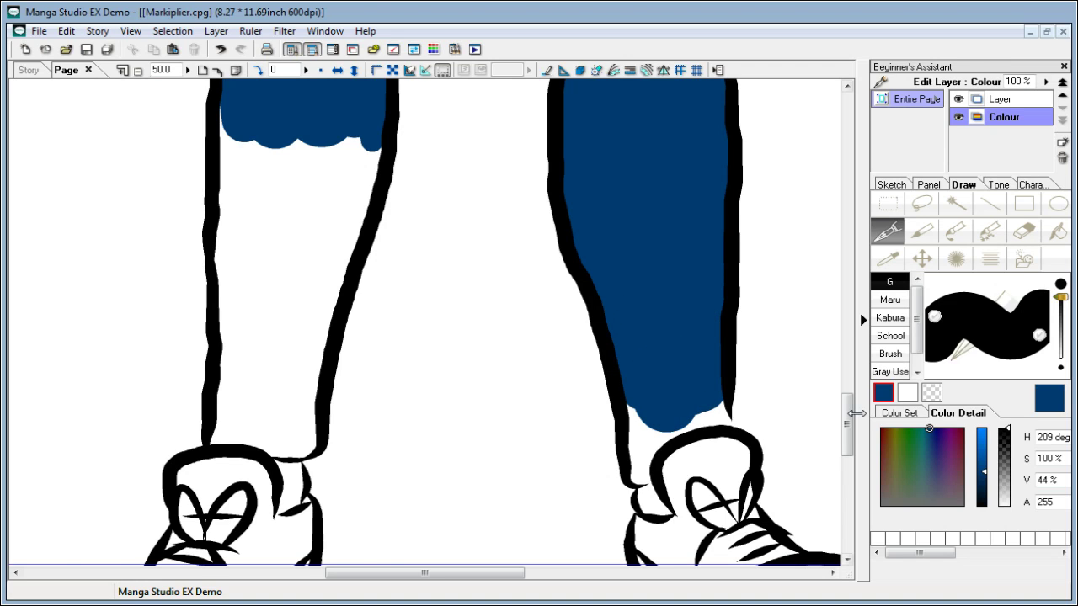
pyautogui.moveTo(236, 91)
pyautogui.mouseDown()
pyautogui.moveTo(241, 199)
pyautogui.moveTo(373, 137)
pyautogui.moveTo(297, 270)
pyautogui.mouseUp()
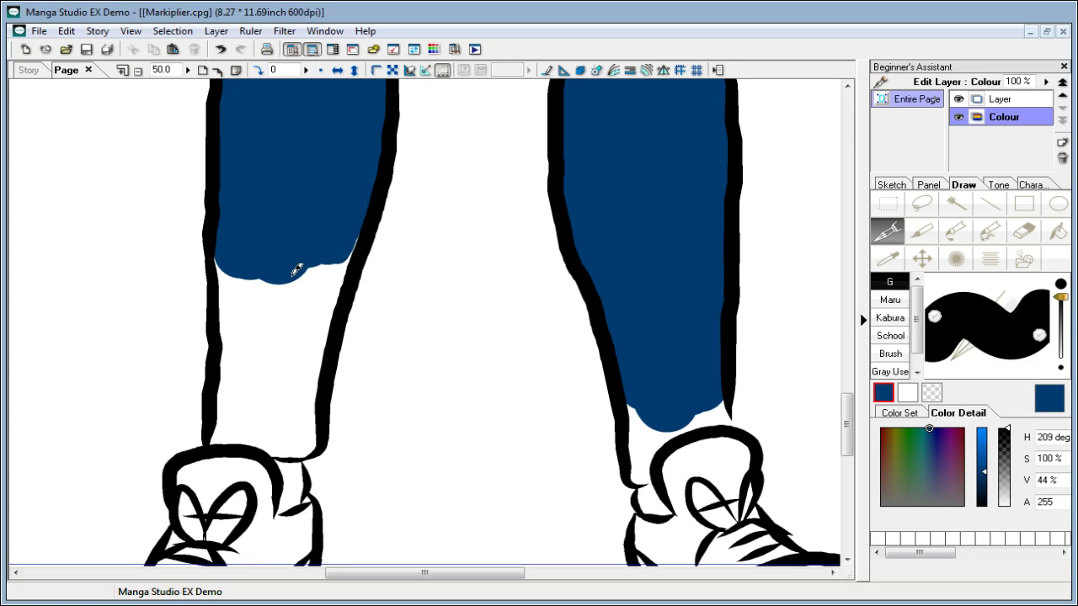
pyautogui.moveTo(234, 235)
pyautogui.mouseDown()
pyautogui.moveTo(243, 354)
pyautogui.moveTo(239, 300)
pyautogui.moveTo(373, 211)
pyautogui.mouseUp()
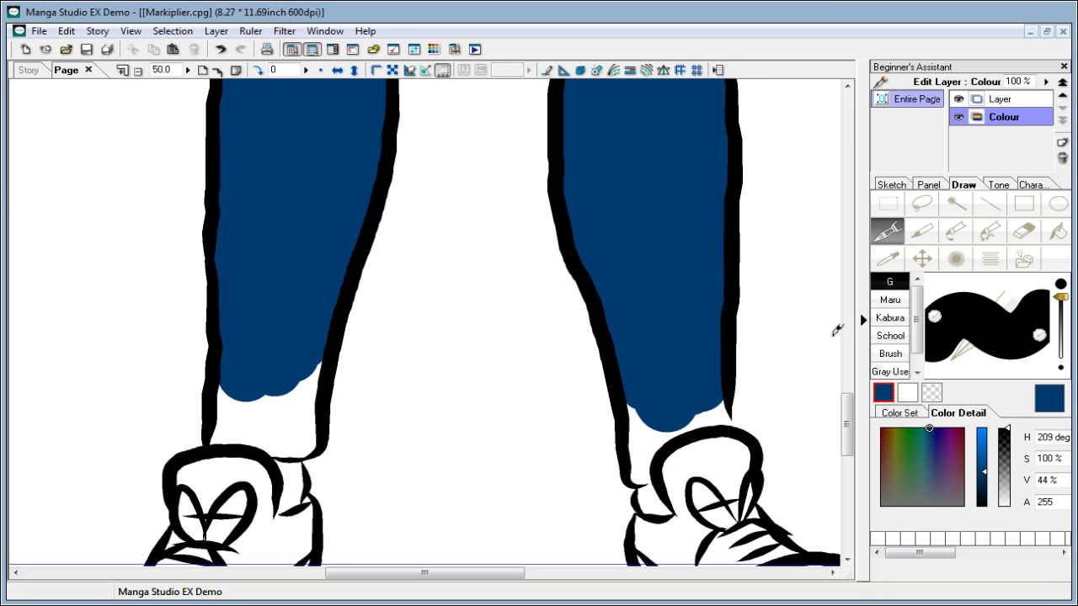
# Step: Paint the remaining white trouser cuffs at both ankles dark blue down to the shoe tongues
pyautogui.moveTo(847, 416); pyautogui.dragTo(851, 441)
pyautogui.moveTo(634, 210); pyautogui.dragTo(642, 311)
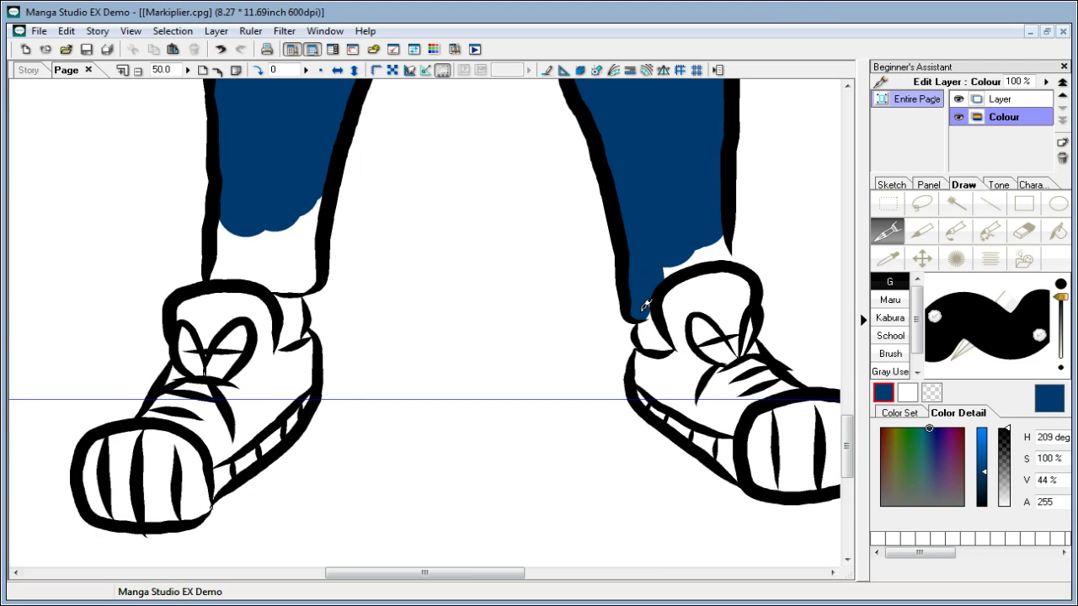
pyautogui.moveTo(664, 272)
pyautogui.mouseDown()
pyautogui.moveTo(722, 240)
pyautogui.moveTo(715, 255)
pyautogui.moveTo(729, 254)
pyautogui.mouseUp()
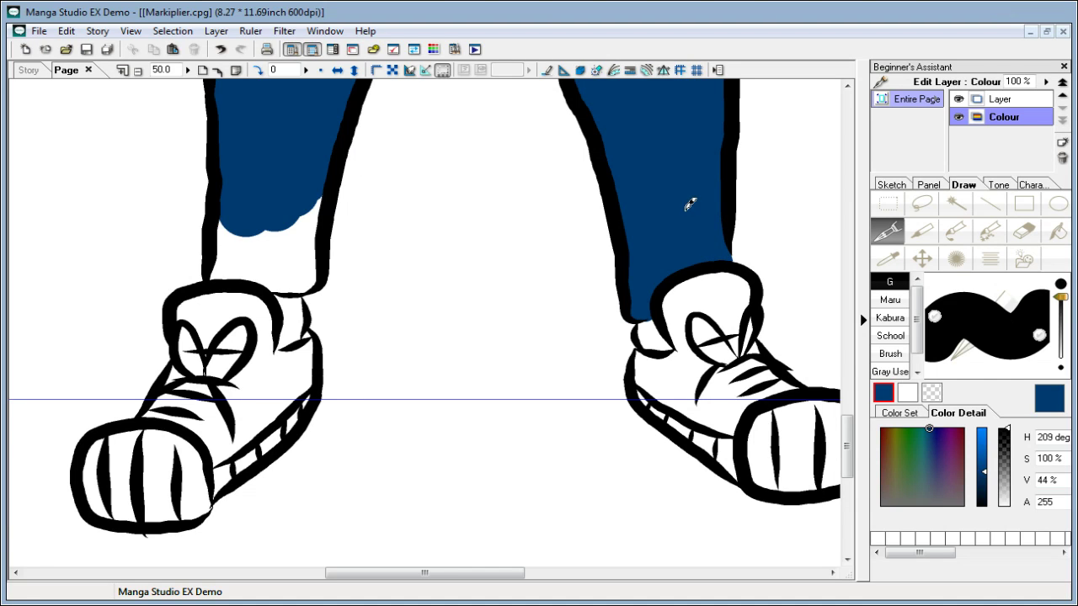
pyautogui.moveTo(276, 234)
pyautogui.mouseDown()
pyautogui.moveTo(255, 252)
pyautogui.moveTo(315, 176)
pyautogui.moveTo(225, 262)
pyautogui.moveTo(282, 286)
pyautogui.moveTo(309, 280)
pyautogui.moveTo(308, 271)
pyautogui.mouseUp()
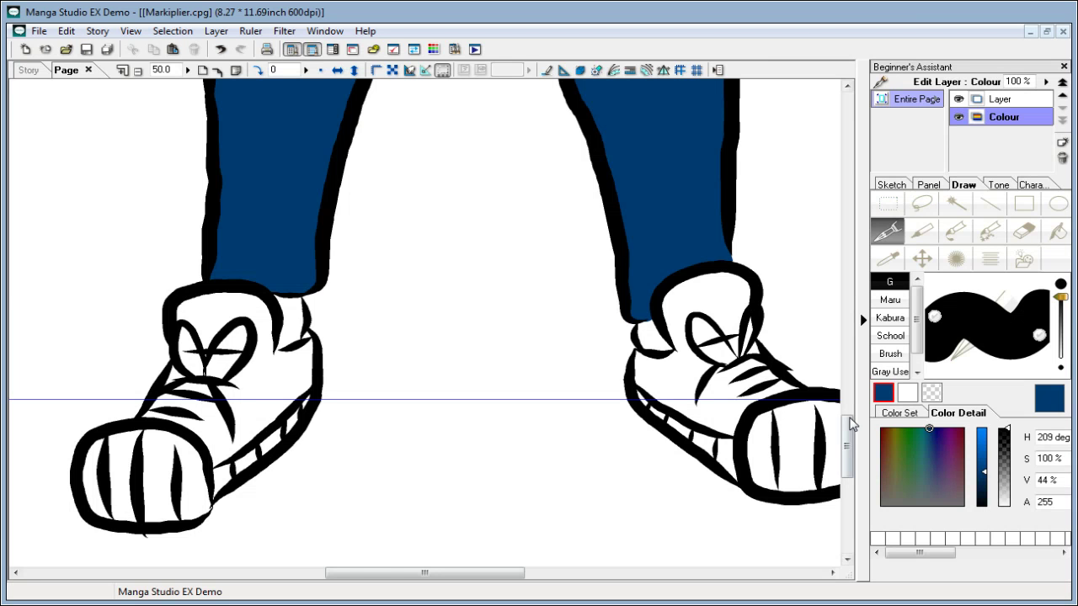
# Step: Set the drawing colour to bright cyan with hue 184, saturation 100% and value 100% for the shoes
pyautogui.moveTo(850, 425); pyautogui.dragTo(888, 301)
pyautogui.scroll(-5, 888, 301)
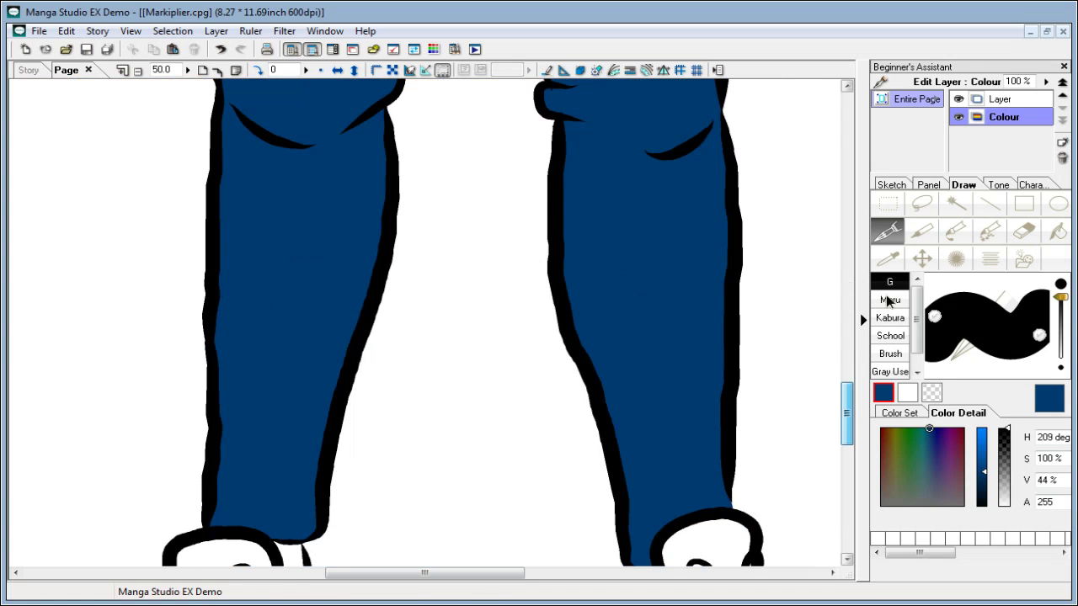
pyautogui.scroll(-5, 888, 301)
pyautogui.scroll(1, 893, 441)
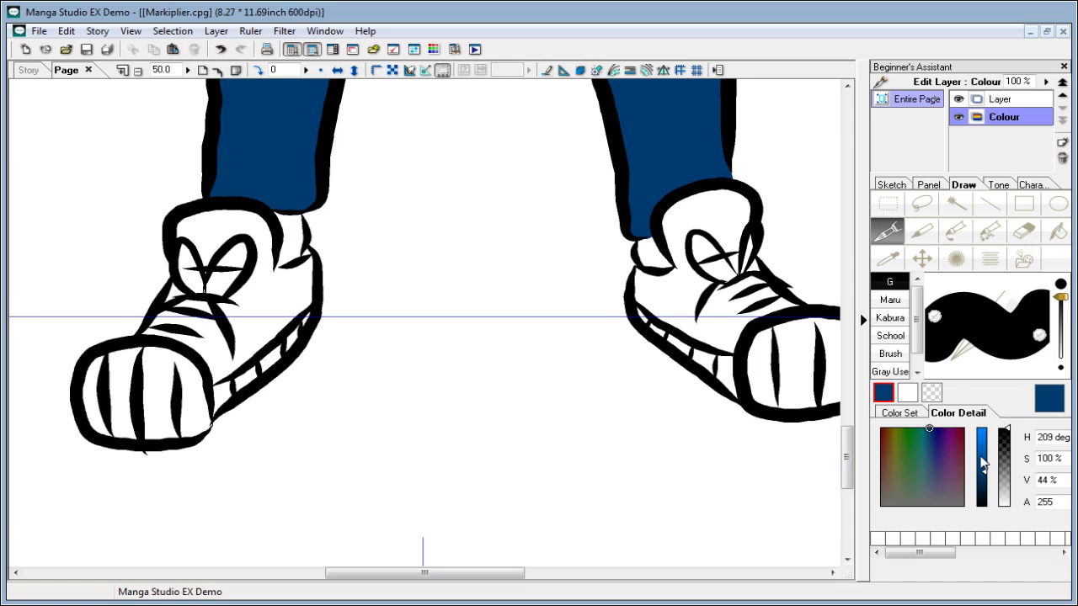
pyautogui.moveTo(983, 462); pyautogui.dragTo(983, 429)
pyautogui.click(926, 430)
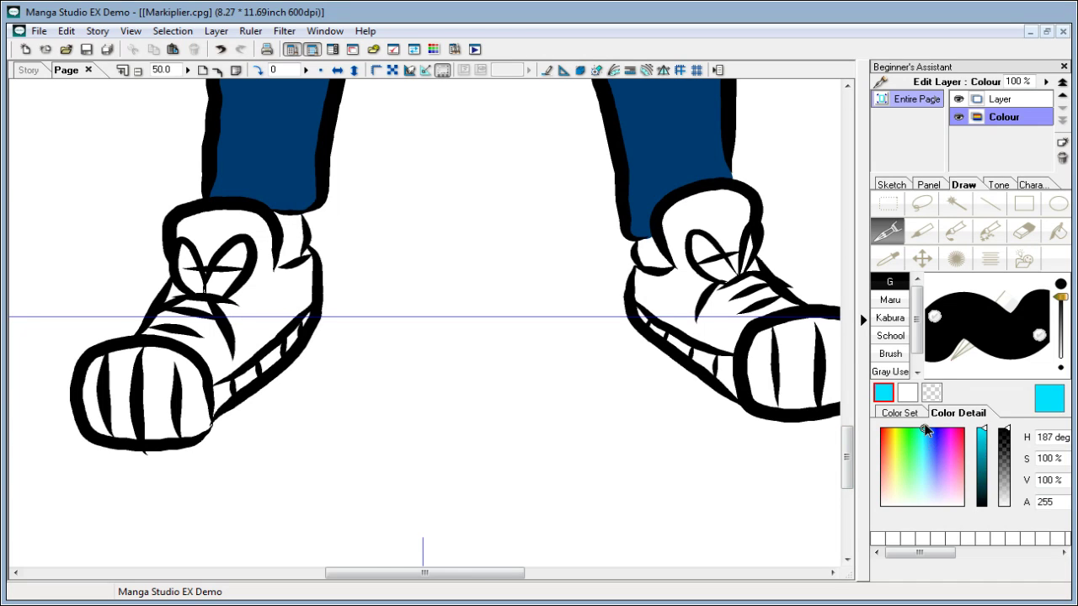
pyautogui.click(922, 429)
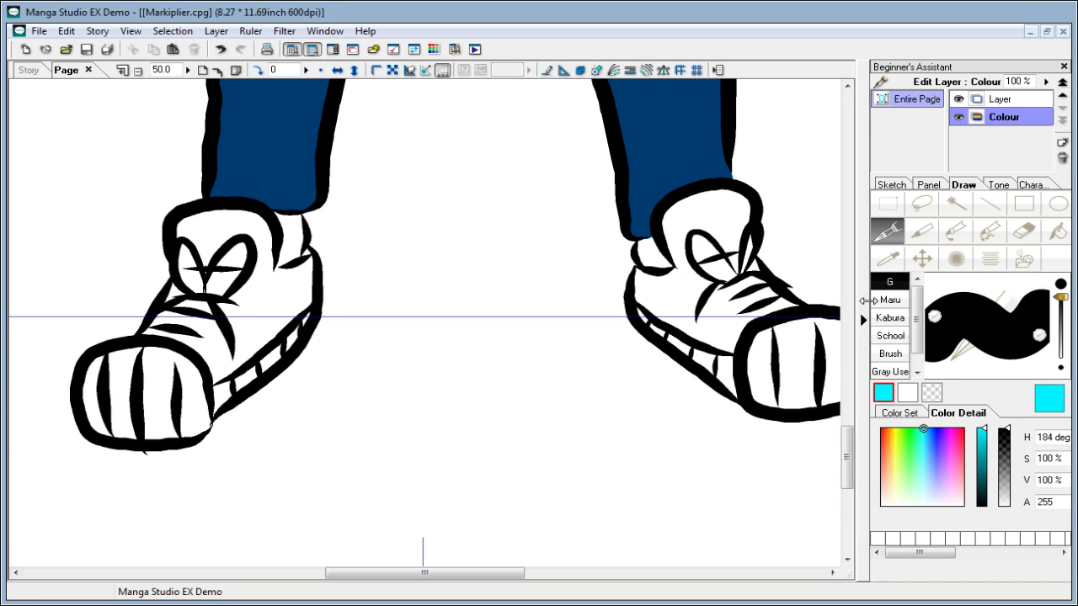
# Step: Start painting the middle of the toe cap on the man's right shoe bright cyan
pyautogui.scroll(-1, 847, 457)
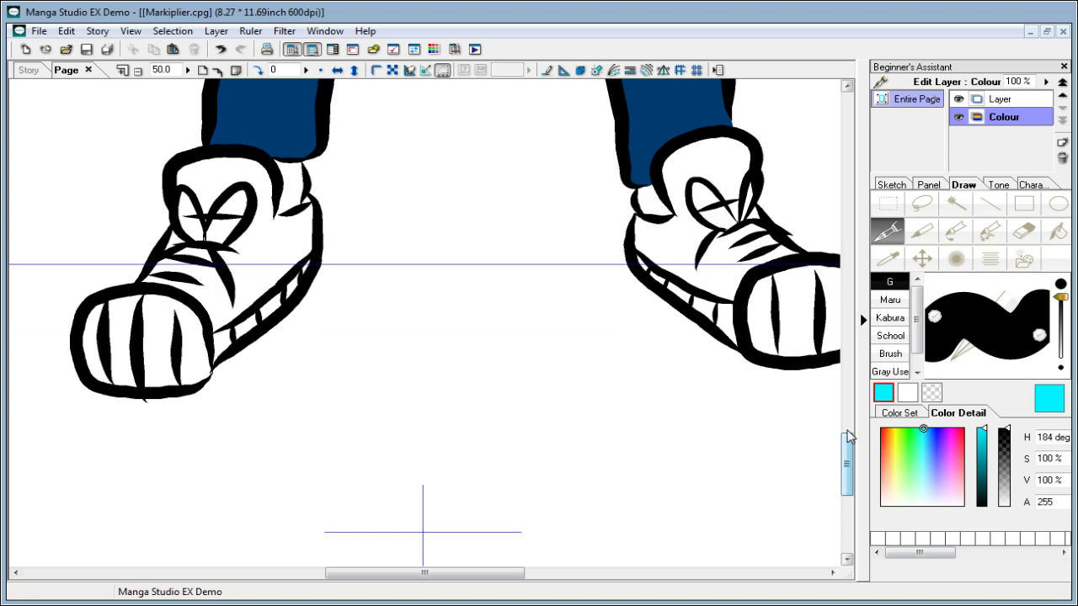
pyautogui.click(116, 337)
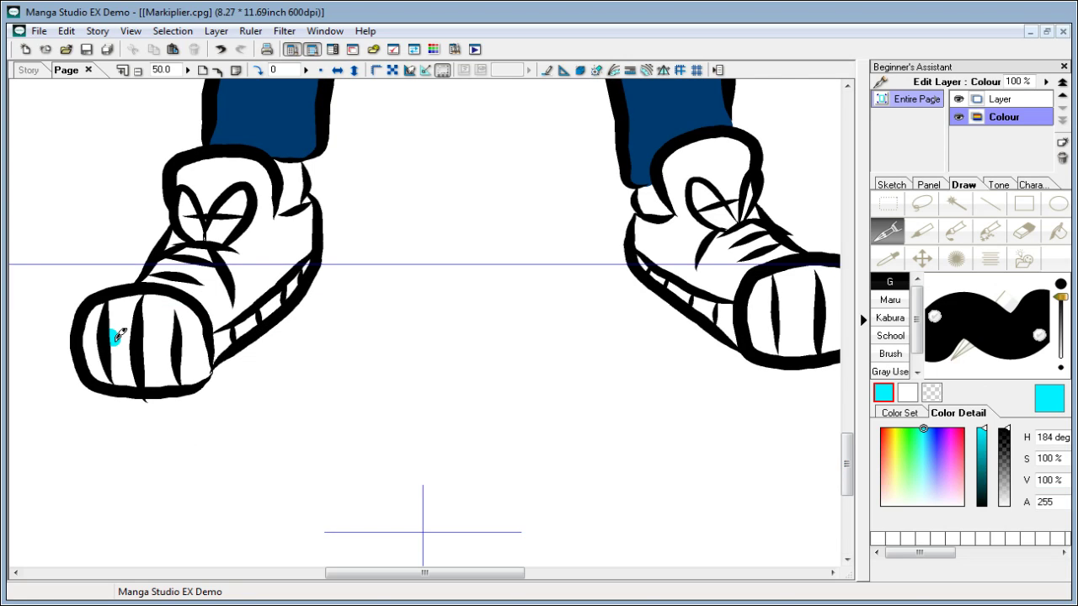
pyautogui.moveTo(118, 336); pyautogui.dragTo(178, 338)
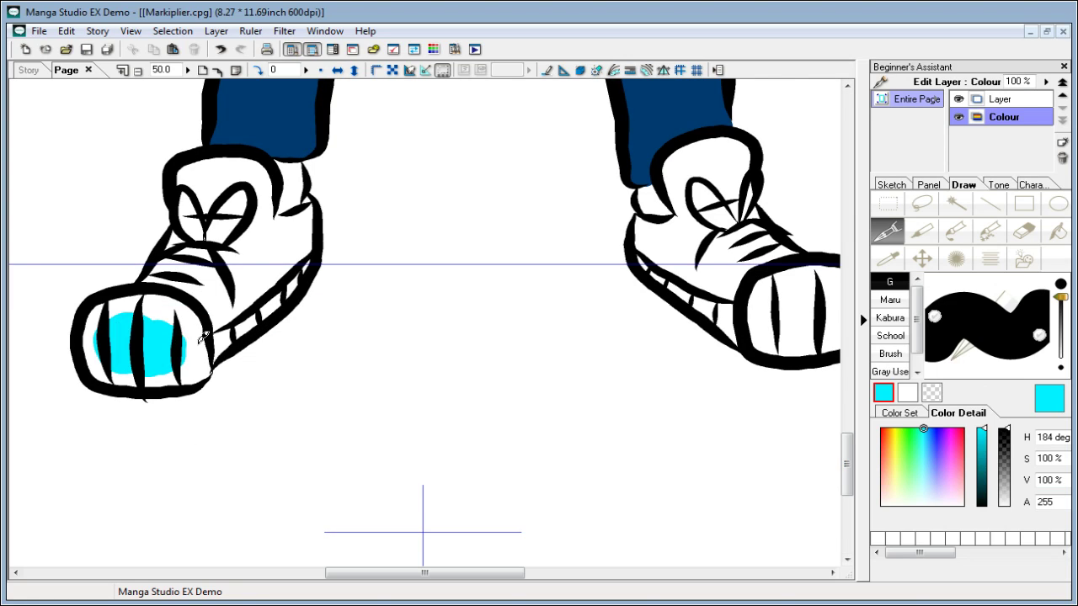
# Step: Lower the cyan's saturation to 60% and fill the painted patch on the toe cap with the lighter cyan
pyautogui.click(923, 442)
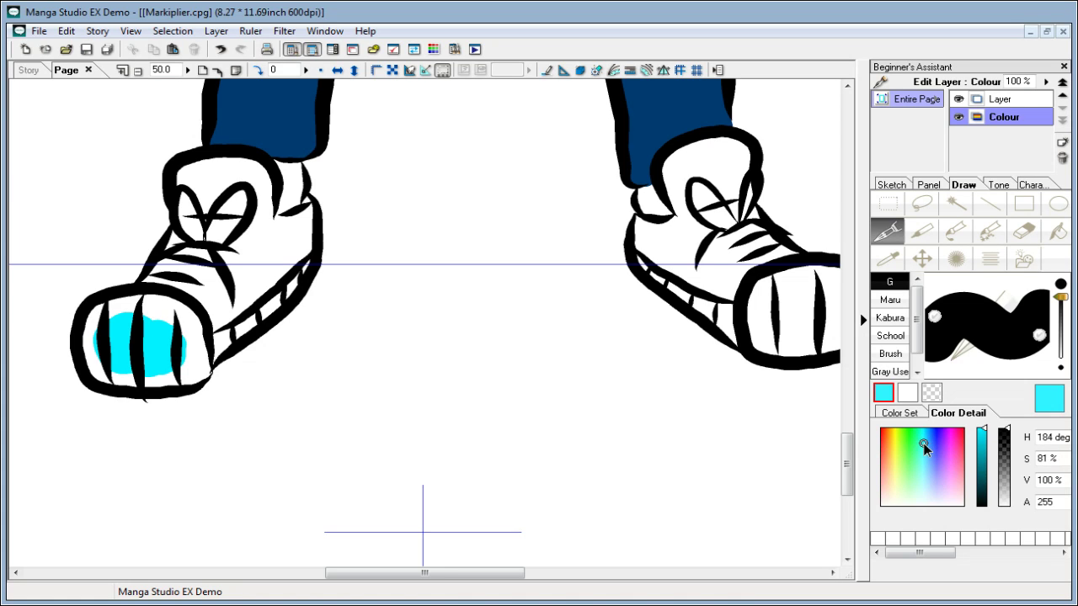
pyautogui.moveTo(923, 448); pyautogui.dragTo(923, 463)
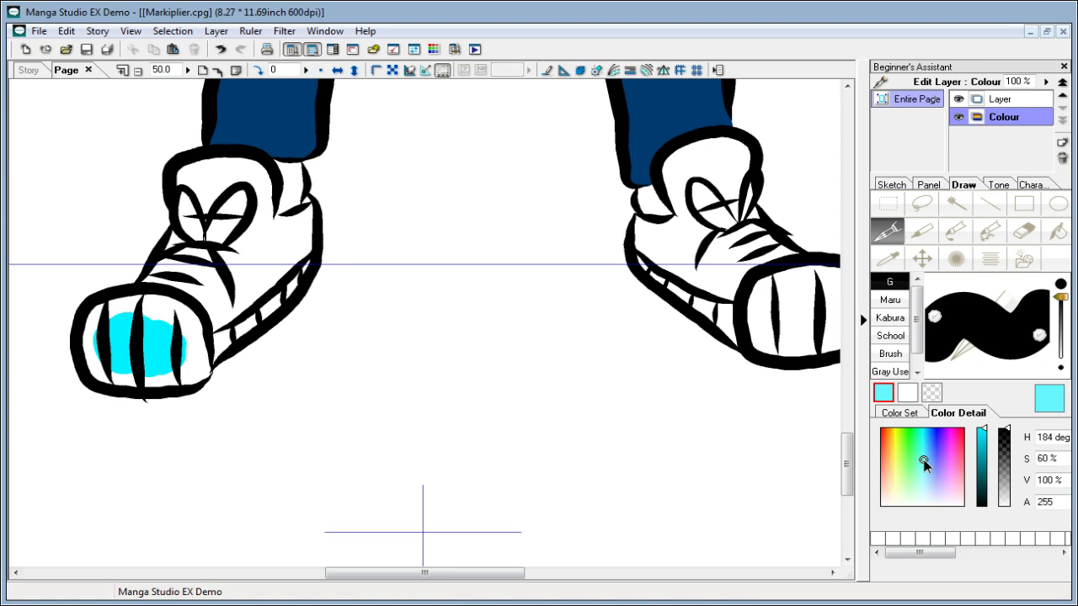
pyautogui.click(1057, 231)
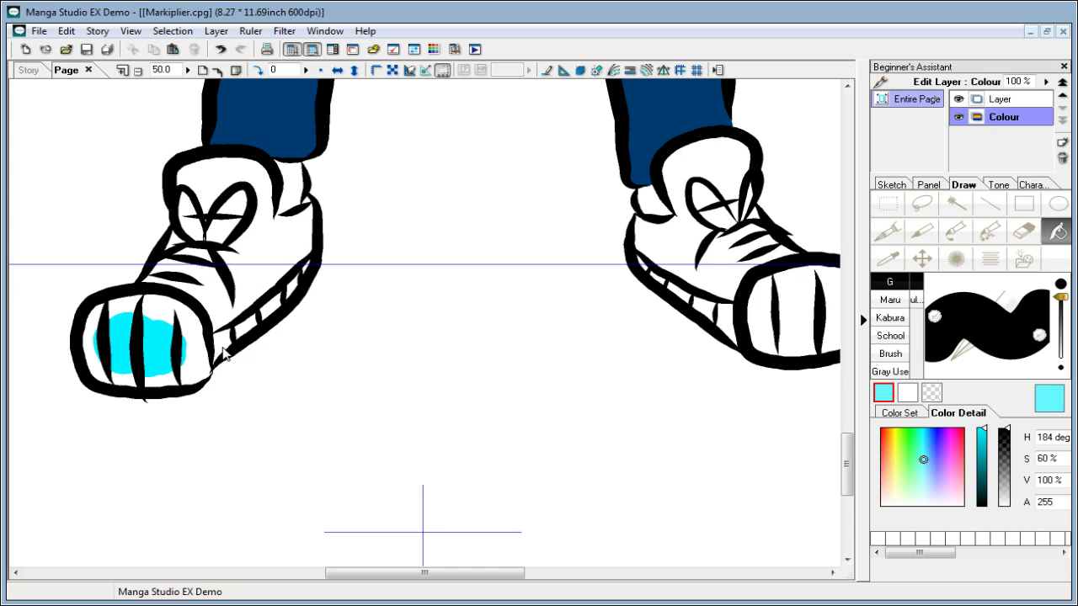
pyautogui.click(144, 336)
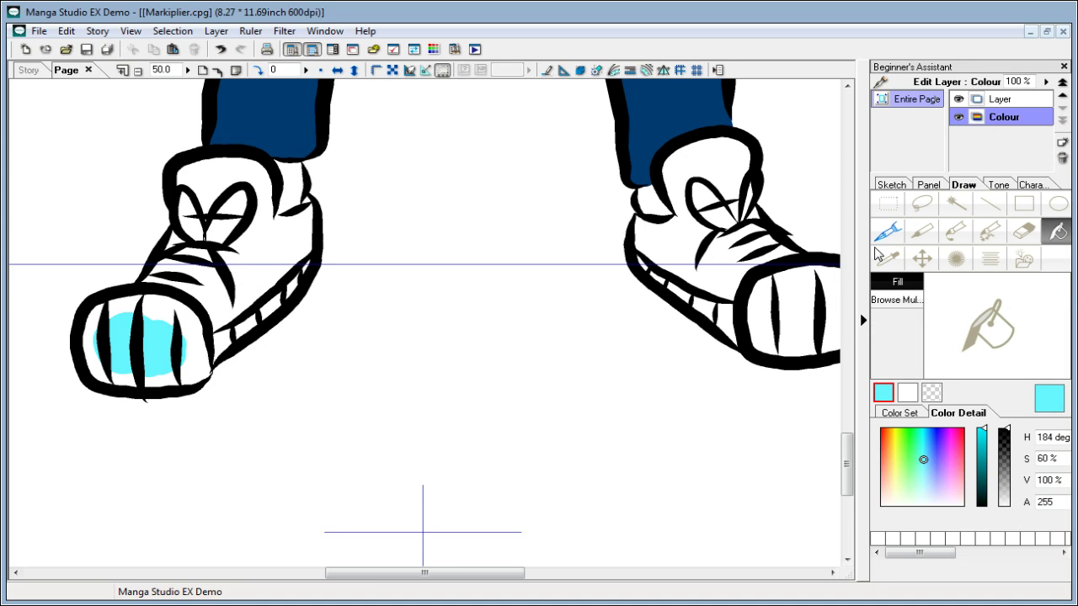
# Step: Paint the rest of the toe cap and the sole edge of the man's right shoe light cyan with the pen
pyautogui.click(899, 233)
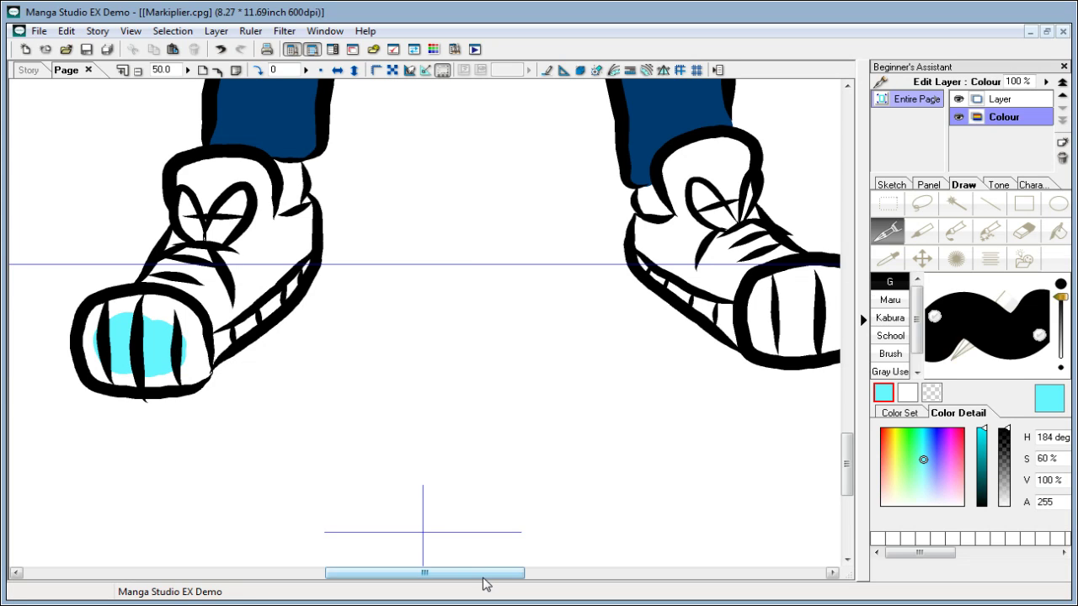
pyautogui.moveTo(485, 580); pyautogui.dragTo(413, 568)
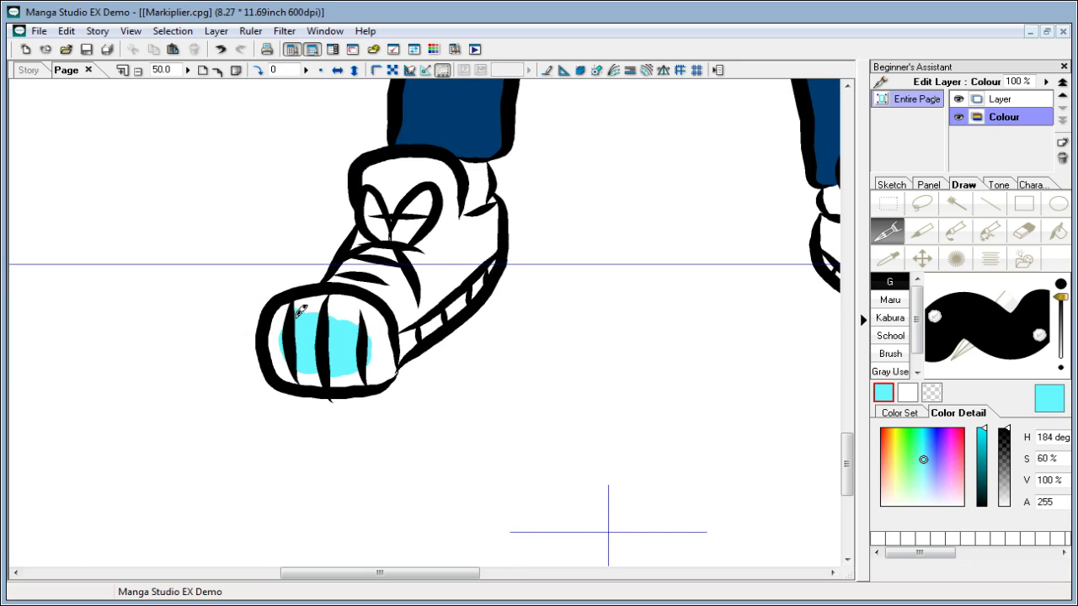
pyautogui.moveTo(309, 308)
pyautogui.mouseDown()
pyautogui.moveTo(358, 321)
pyautogui.moveTo(348, 302)
pyautogui.moveTo(362, 308)
pyautogui.moveTo(379, 342)
pyautogui.moveTo(369, 357)
pyautogui.moveTo(293, 357)
pyautogui.moveTo(293, 370)
pyautogui.moveTo(383, 367)
pyautogui.moveTo(393, 343)
pyautogui.moveTo(382, 378)
pyautogui.moveTo(500, 255)
pyautogui.mouseUp()
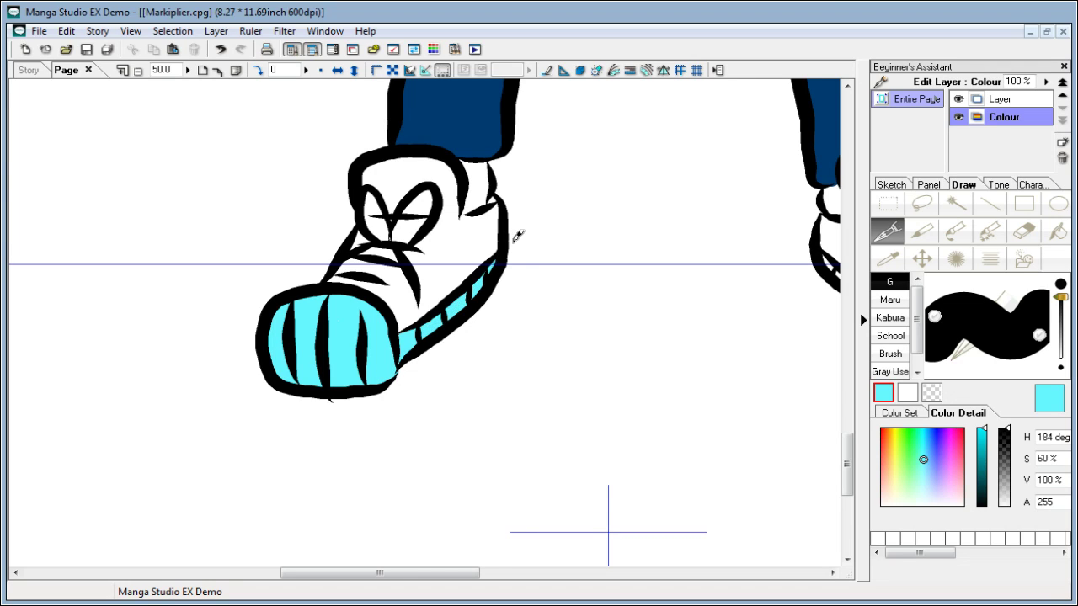
# Step: Paint the toe cap and the sole edge of the man's left shoe light cyan
pyautogui.moveTo(429, 581); pyautogui.dragTo(526, 581)
pyautogui.moveTo(606, 312)
pyautogui.mouseDown()
pyautogui.moveTo(561, 287)
pyautogui.moveTo(552, 318)
pyautogui.moveTo(600, 274)
pyautogui.moveTo(629, 280)
pyautogui.moveTo(630, 291)
pyautogui.moveTo(651, 271)
pyautogui.moveTo(642, 314)
pyautogui.moveTo(554, 335)
pyautogui.moveTo(648, 320)
pyautogui.mouseUp()
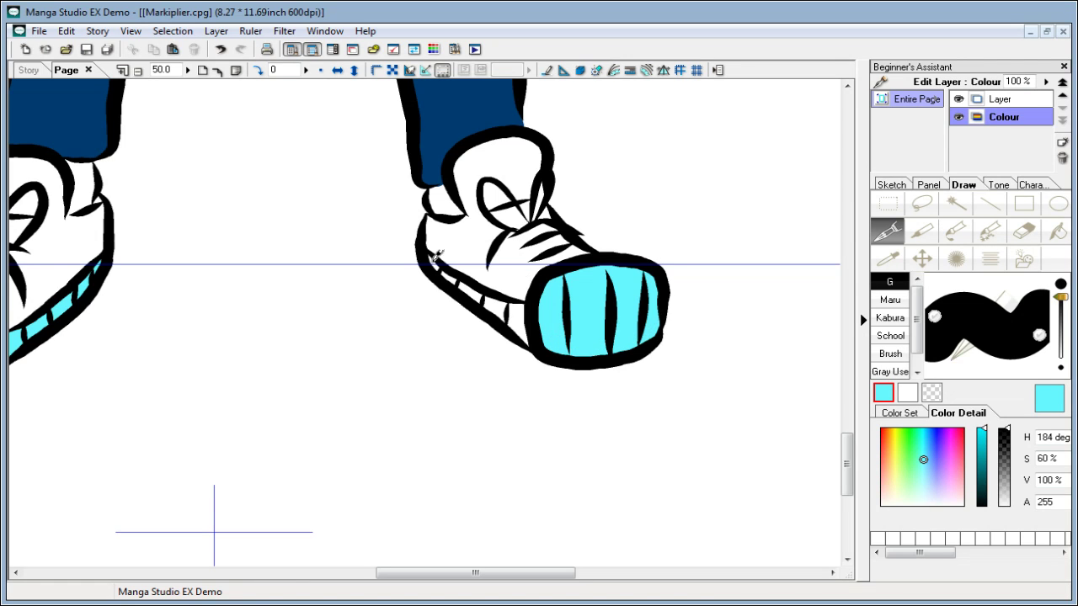
pyautogui.moveTo(433, 257)
pyautogui.mouseDown()
pyautogui.moveTo(515, 316)
pyautogui.moveTo(523, 309)
pyautogui.moveTo(509, 309)
pyautogui.moveTo(537, 331)
pyautogui.mouseUp()
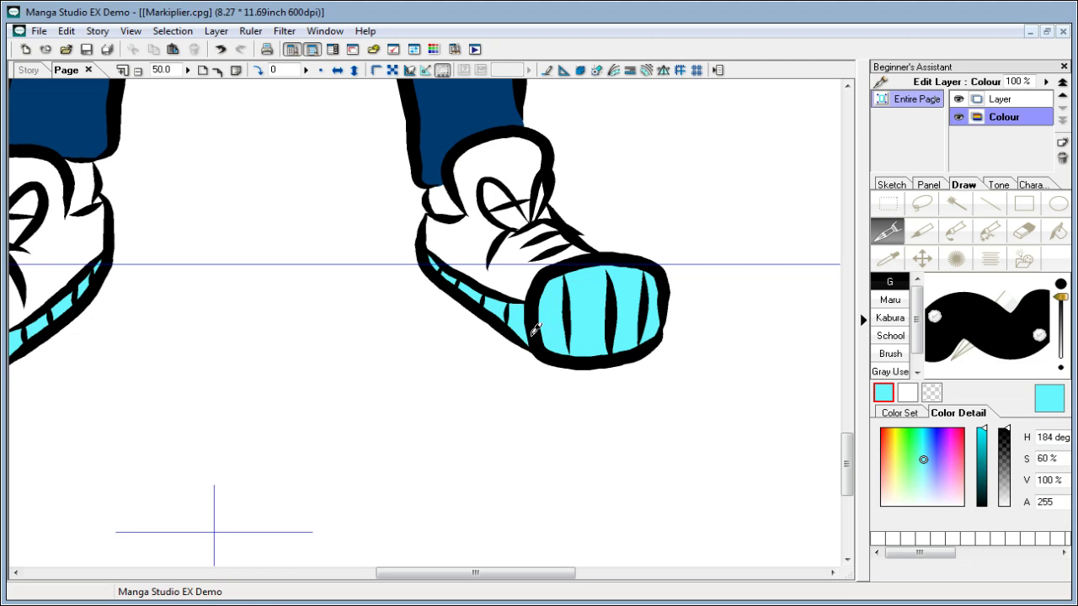
# Step: Set the drawing colour to dark grey with saturation 0% and value 33%, and paint both socks at the ankles
pyautogui.moveTo(479, 575); pyautogui.dragTo(404, 580)
pyautogui.moveTo(847, 457); pyautogui.dragTo(845, 437)
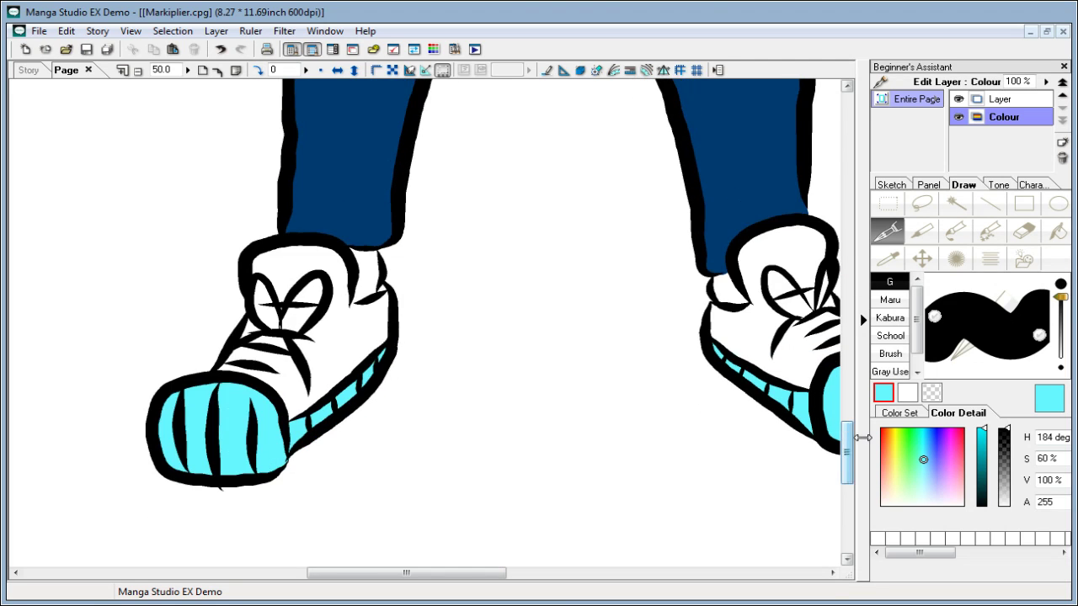
pyautogui.moveTo(925, 456)
pyautogui.mouseDown()
pyautogui.moveTo(877, 500)
pyautogui.moveTo(862, 537)
pyautogui.mouseUp()
pyautogui.moveTo(979, 452); pyautogui.dragTo(983, 486)
pyautogui.moveTo(719, 291)
pyautogui.mouseDown()
pyautogui.moveTo(722, 279)
pyautogui.moveTo(744, 298)
pyautogui.moveTo(744, 284)
pyautogui.mouseUp()
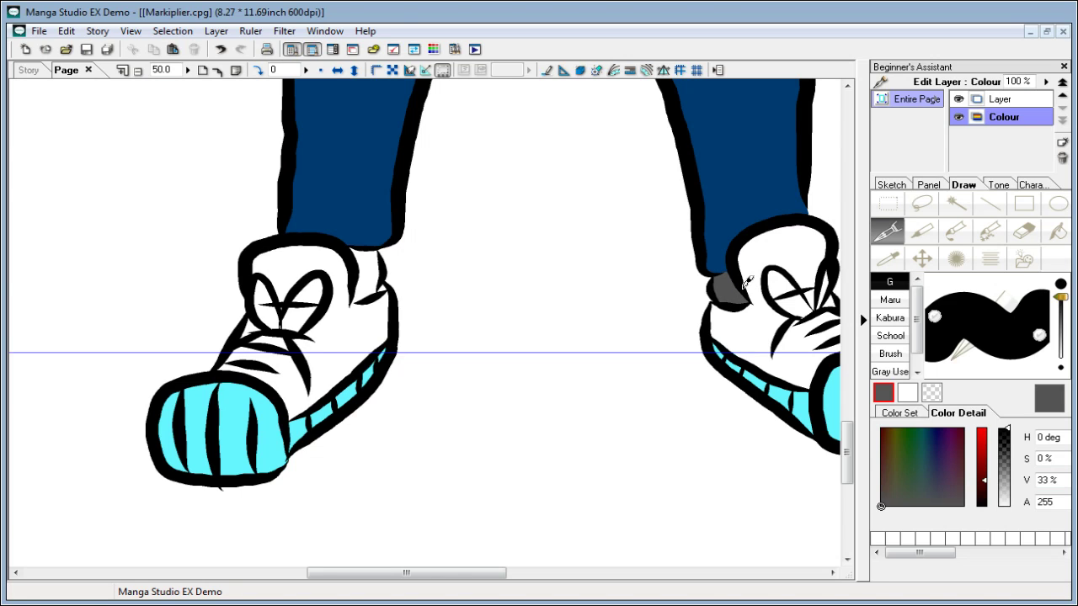
pyautogui.moveTo(358, 244)
pyautogui.mouseDown()
pyautogui.moveTo(377, 267)
pyautogui.moveTo(359, 293)
pyautogui.moveTo(383, 261)
pyautogui.mouseUp()
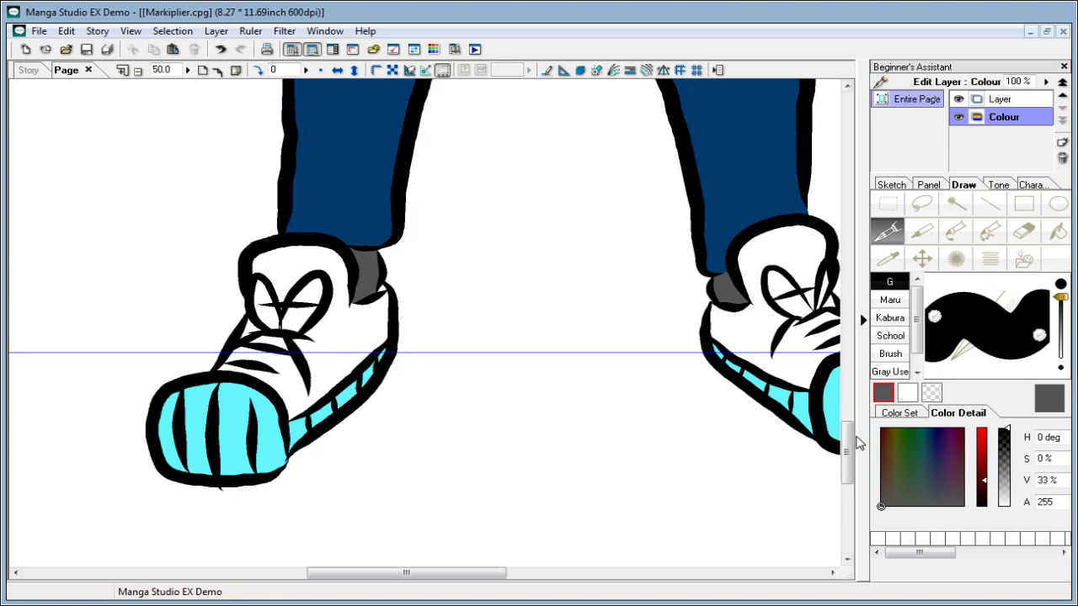
# Step: Set the drawing colour to yellow with hue 61, saturation 100% and value 85% for the trouser button
pyautogui.moveTo(850, 439); pyautogui.dragTo(818, 445)
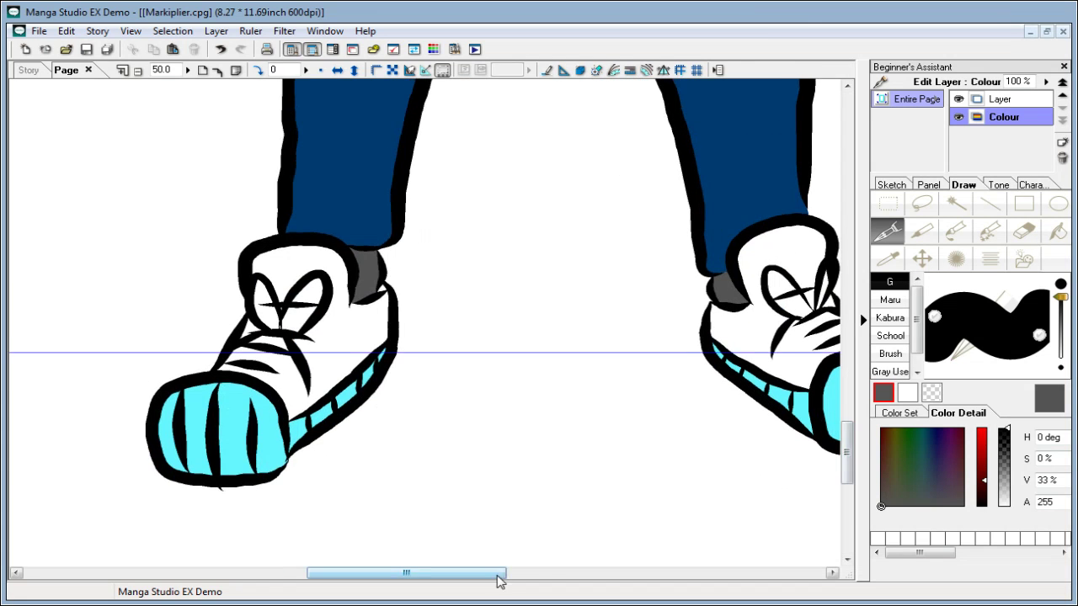
pyautogui.moveTo(500, 577); pyautogui.dragTo(535, 572)
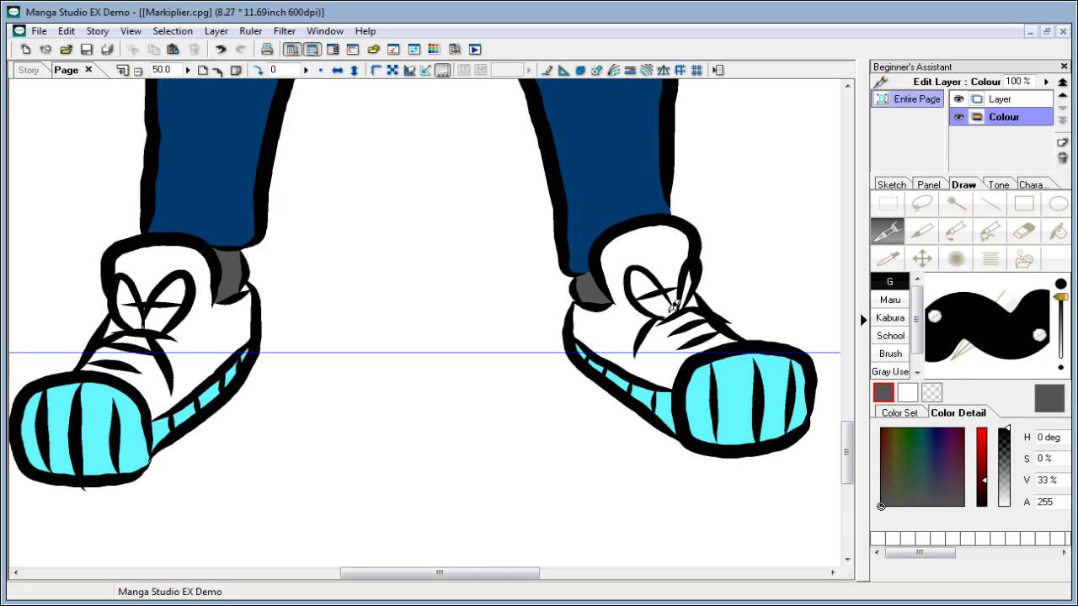
pyautogui.moveTo(846, 445); pyautogui.dragTo(829, 299)
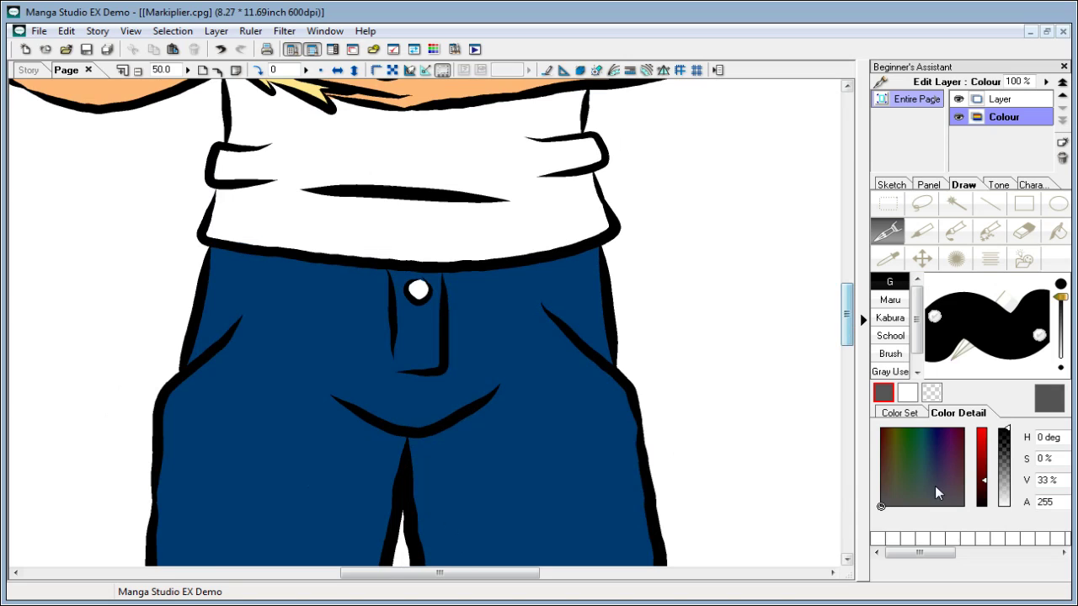
pyautogui.click(982, 431)
pyautogui.moveTo(889, 435)
pyautogui.mouseDown()
pyautogui.moveTo(893, 463)
pyautogui.moveTo(892, 430)
pyautogui.mouseUp()
pyautogui.click(983, 451)
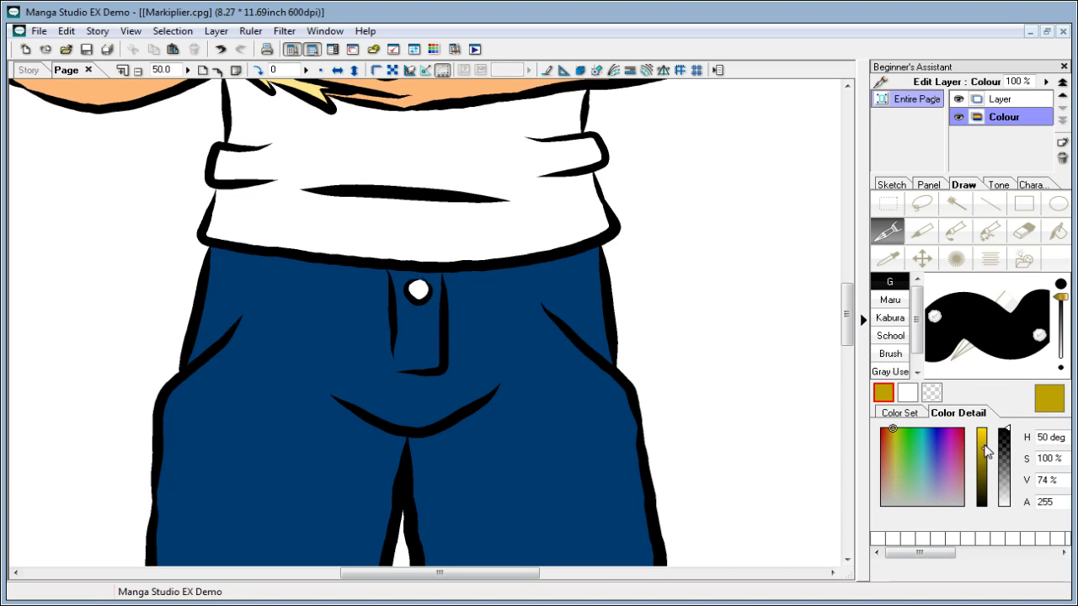
pyautogui.moveTo(986, 452); pyautogui.dragTo(982, 438)
pyautogui.click(896, 428)
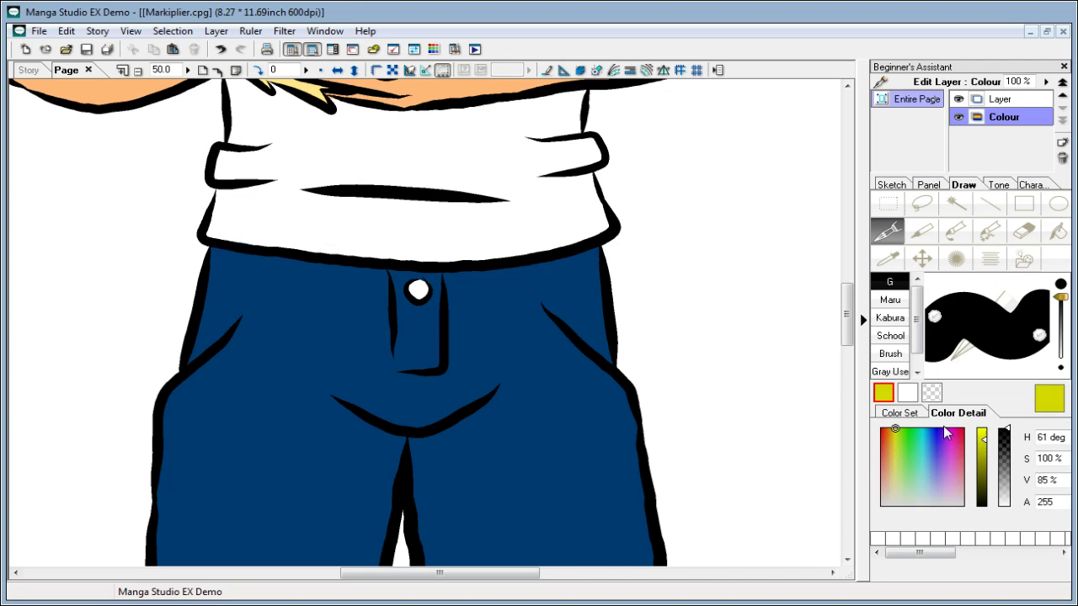
# Step: Shift the yellow to hue 54 and paint the trouser button with it
pyautogui.moveTo(893, 426); pyautogui.dragTo(893, 428)
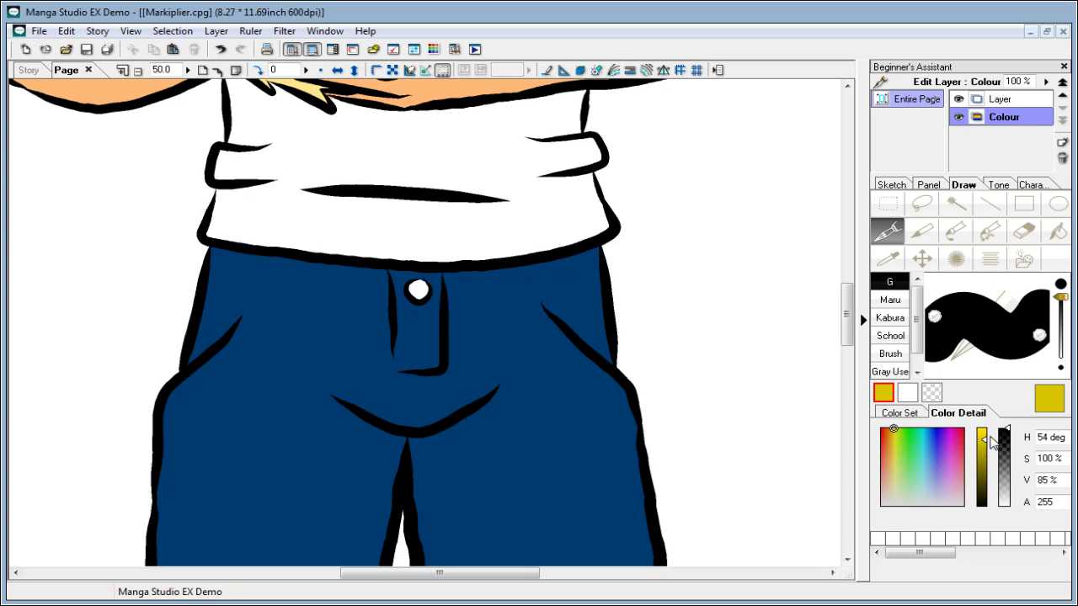
pyautogui.click(421, 287)
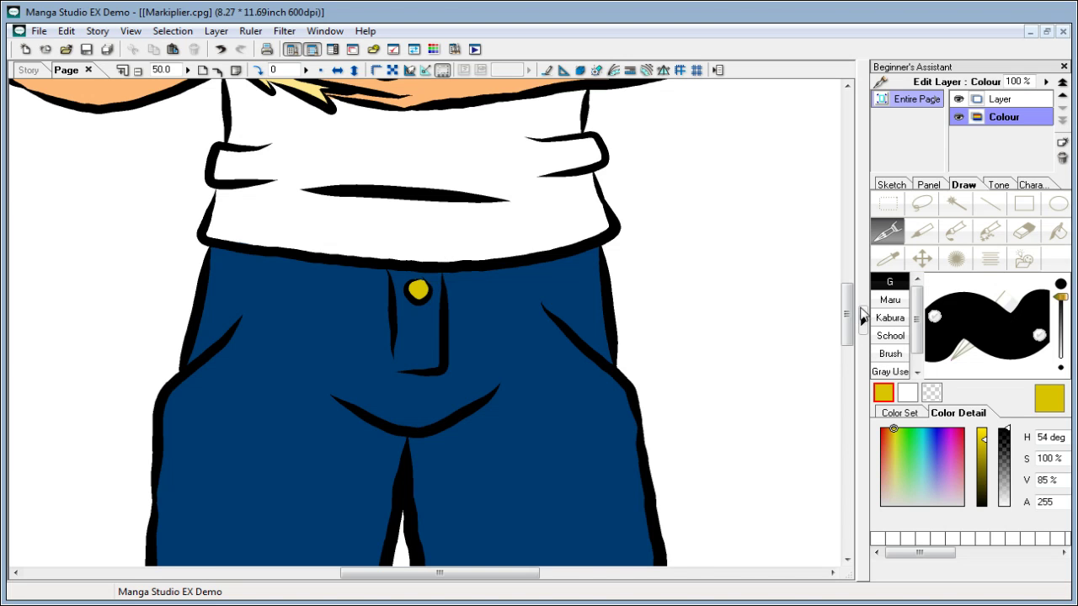
# Step: Set the drawing colour to red with hue 0, saturation 100% and value 80% for the man's shirt
pyautogui.moveTo(847, 313)
pyautogui.mouseDown()
pyautogui.moveTo(852, 210)
pyautogui.moveTo(852, 245)
pyautogui.moveTo(852, 210)
pyautogui.moveTo(871, 222)
pyautogui.moveTo(847, 193)
pyautogui.moveTo(853, 307)
pyautogui.mouseUp()
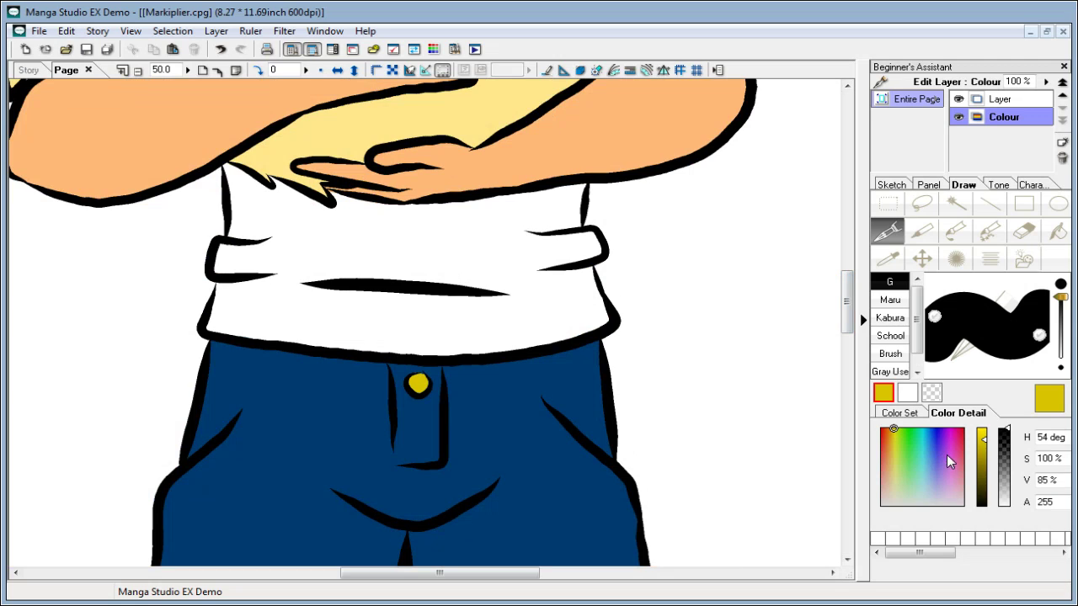
pyautogui.moveTo(983, 454); pyautogui.dragTo(982, 507)
pyautogui.click(881, 505)
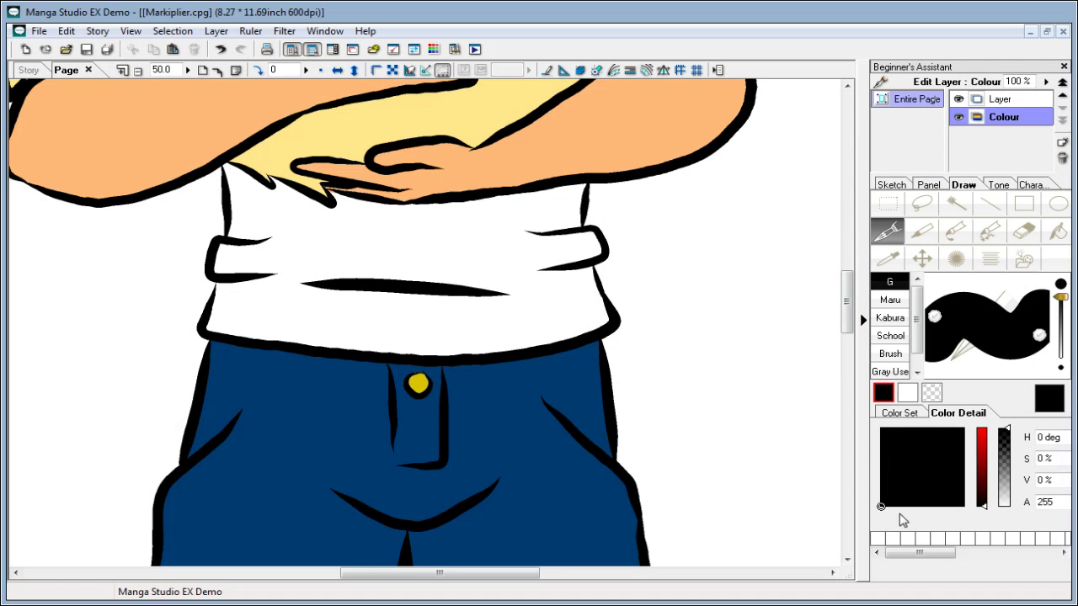
pyautogui.moveTo(981, 505)
pyautogui.mouseDown()
pyautogui.moveTo(981, 488)
pyautogui.moveTo(982, 498)
pyautogui.mouseUp()
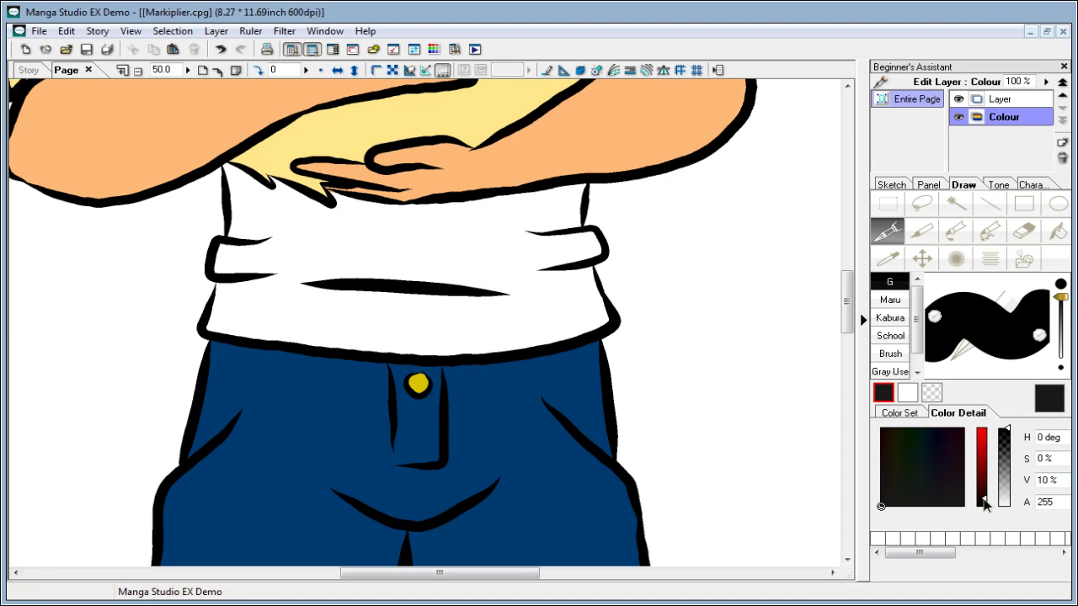
pyautogui.moveTo(983, 503); pyautogui.dragTo(985, 425)
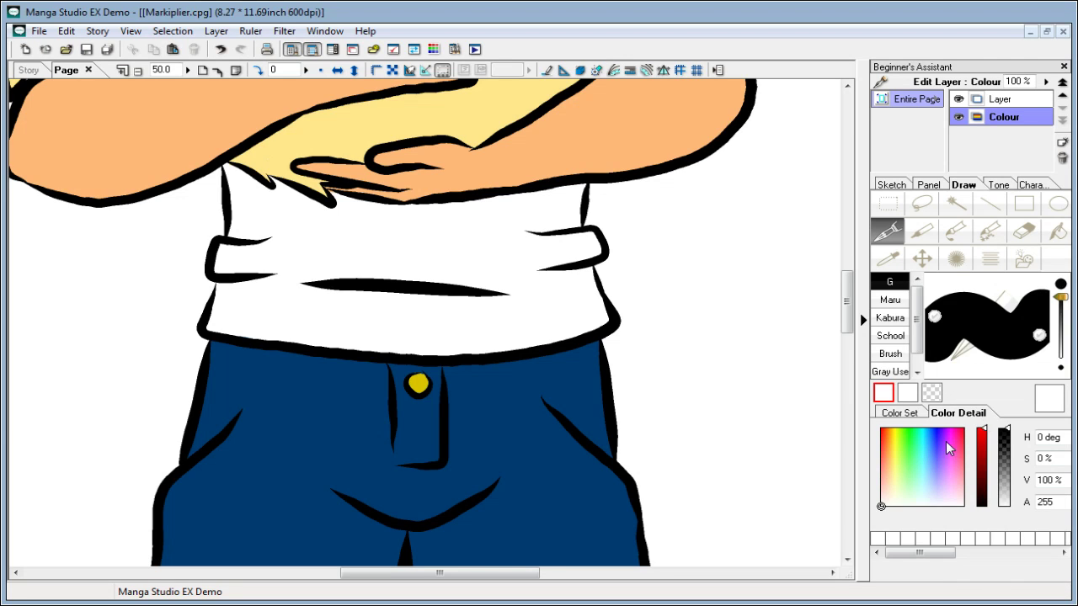
pyautogui.moveTo(935, 440)
pyautogui.mouseDown()
pyautogui.moveTo(933, 414)
pyautogui.moveTo(943, 411)
pyautogui.moveTo(930, 390)
pyautogui.moveTo(882, 397)
pyautogui.mouseUp()
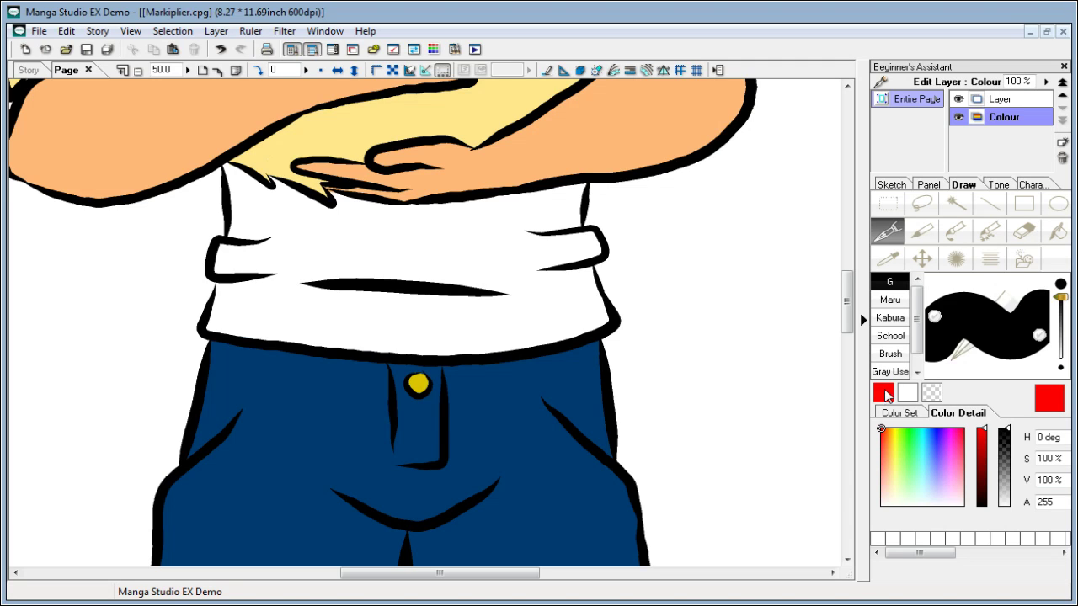
pyautogui.moveTo(981, 451); pyautogui.dragTo(987, 446)
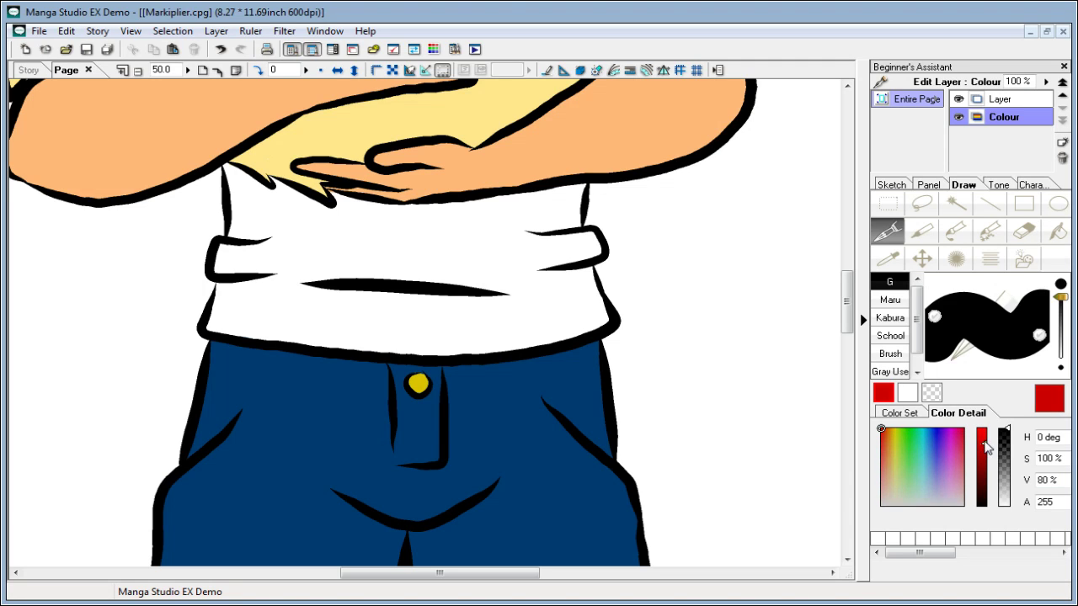
# Step: Paint the lower part of the shirt red, from below the man's arms down to the hem and out to both side folds
pyautogui.moveTo(472, 260)
pyautogui.mouseDown()
pyautogui.moveTo(472, 289)
pyautogui.moveTo(472, 254)
pyautogui.moveTo(508, 217)
pyautogui.moveTo(476, 206)
pyautogui.moveTo(557, 194)
pyautogui.moveTo(533, 209)
pyautogui.moveTo(536, 229)
pyautogui.moveTo(582, 187)
pyautogui.moveTo(564, 217)
pyautogui.moveTo(582, 184)
pyautogui.moveTo(562, 268)
pyautogui.moveTo(594, 234)
pyautogui.moveTo(588, 255)
pyautogui.moveTo(600, 252)
pyautogui.moveTo(580, 234)
pyautogui.moveTo(581, 209)
pyautogui.moveTo(575, 303)
pyautogui.moveTo(605, 272)
pyautogui.moveTo(595, 276)
pyautogui.moveTo(602, 309)
pyautogui.moveTo(570, 327)
pyautogui.moveTo(522, 327)
pyautogui.moveTo(506, 306)
pyautogui.moveTo(472, 342)
pyautogui.moveTo(548, 324)
pyautogui.mouseUp()
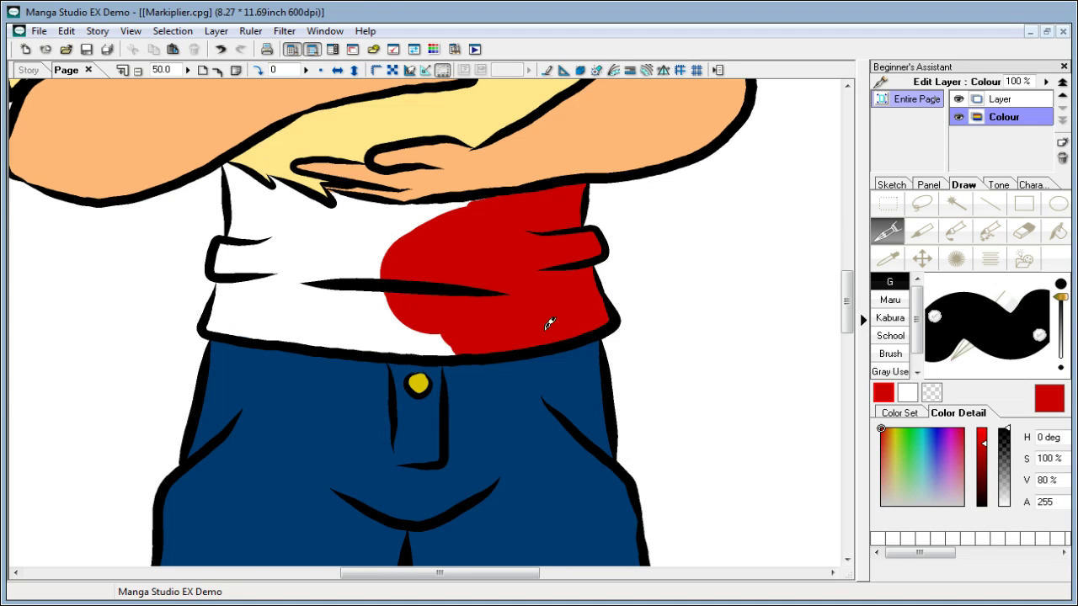
pyautogui.moveTo(235, 164)
pyautogui.mouseDown()
pyautogui.moveTo(244, 202)
pyautogui.moveTo(236, 161)
pyautogui.moveTo(243, 190)
pyautogui.moveTo(244, 173)
pyautogui.moveTo(271, 202)
pyautogui.moveTo(244, 207)
pyautogui.moveTo(226, 268)
pyautogui.moveTo(246, 249)
pyautogui.moveTo(301, 251)
pyautogui.moveTo(278, 174)
pyautogui.moveTo(337, 221)
pyautogui.moveTo(360, 209)
pyautogui.moveTo(339, 207)
pyautogui.moveTo(333, 185)
pyautogui.moveTo(378, 209)
pyautogui.moveTo(350, 195)
pyautogui.moveTo(454, 207)
pyautogui.mouseUp()
pyautogui.hotkey('ctrl', 'z')
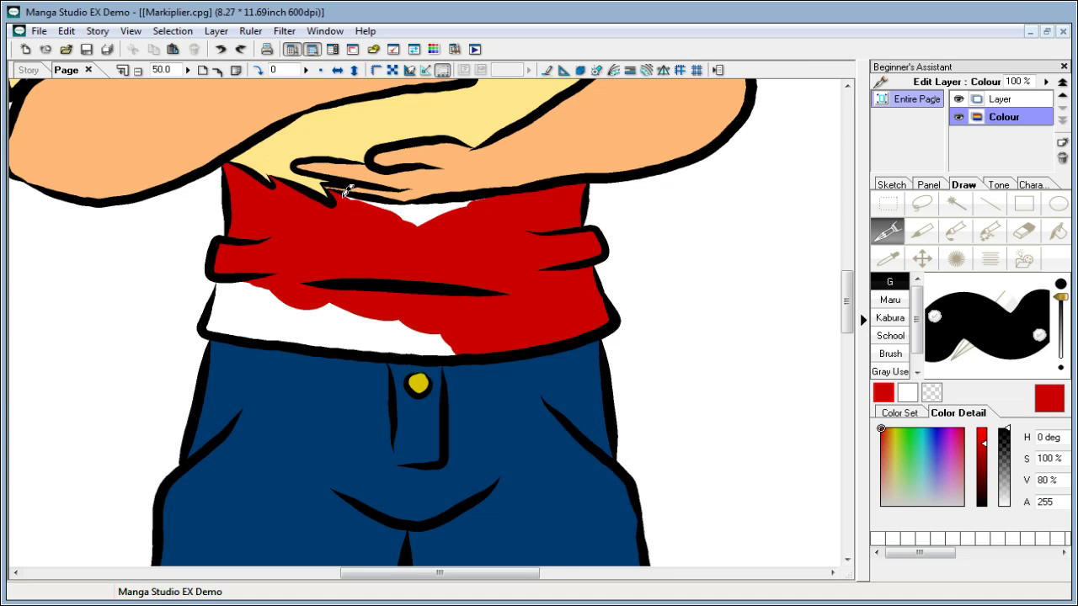
pyautogui.moveTo(385, 205); pyautogui.dragTo(452, 211)
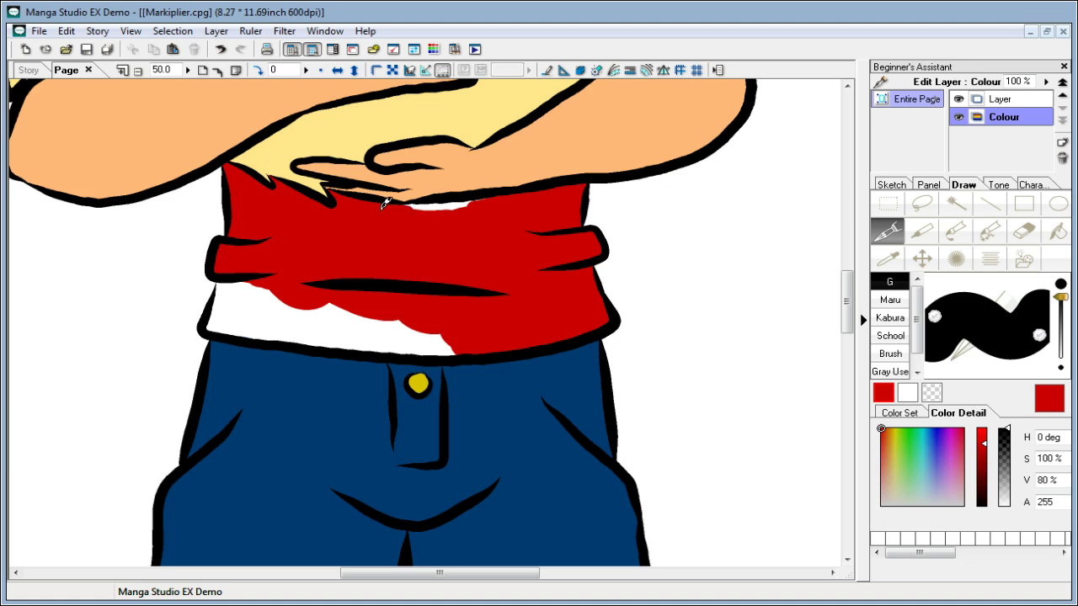
pyautogui.moveTo(383, 203); pyautogui.dragTo(477, 202)
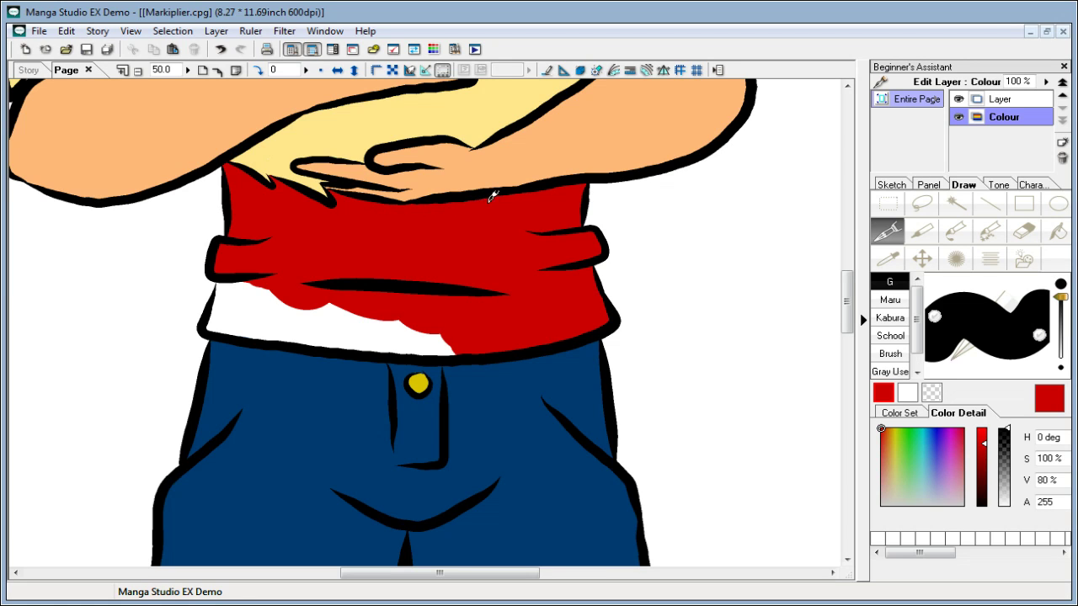
pyautogui.moveTo(239, 296); pyautogui.dragTo(466, 321)
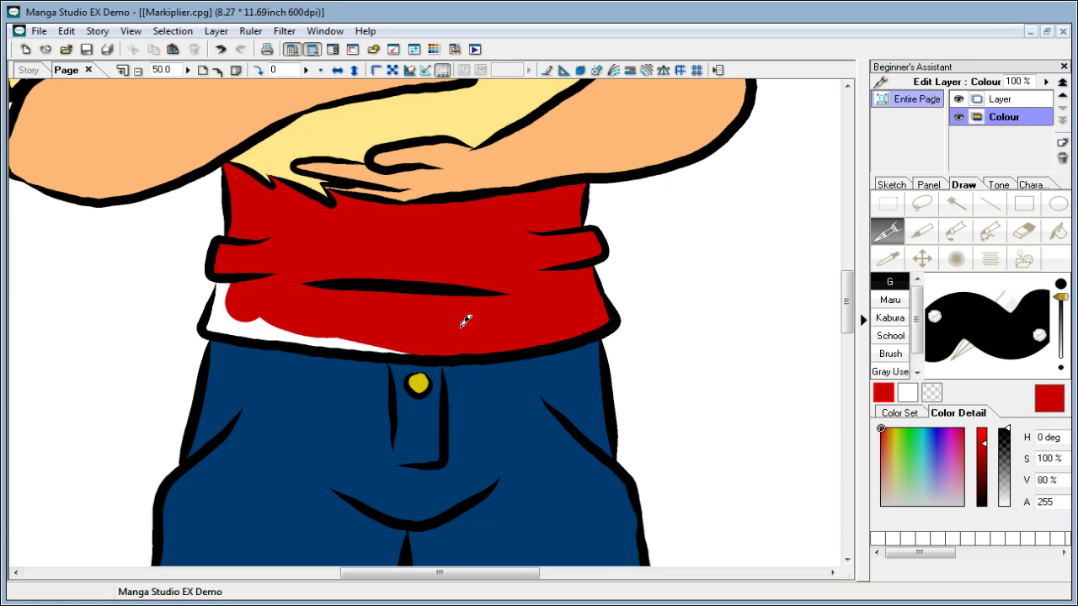
pyautogui.moveTo(229, 282)
pyautogui.mouseDown()
pyautogui.moveTo(224, 296)
pyautogui.moveTo(224, 274)
pyautogui.moveTo(215, 321)
pyautogui.mouseUp()
pyautogui.moveTo(250, 325)
pyautogui.mouseDown()
pyautogui.moveTo(317, 329)
pyautogui.moveTo(305, 337)
pyautogui.moveTo(404, 343)
pyautogui.mouseUp()
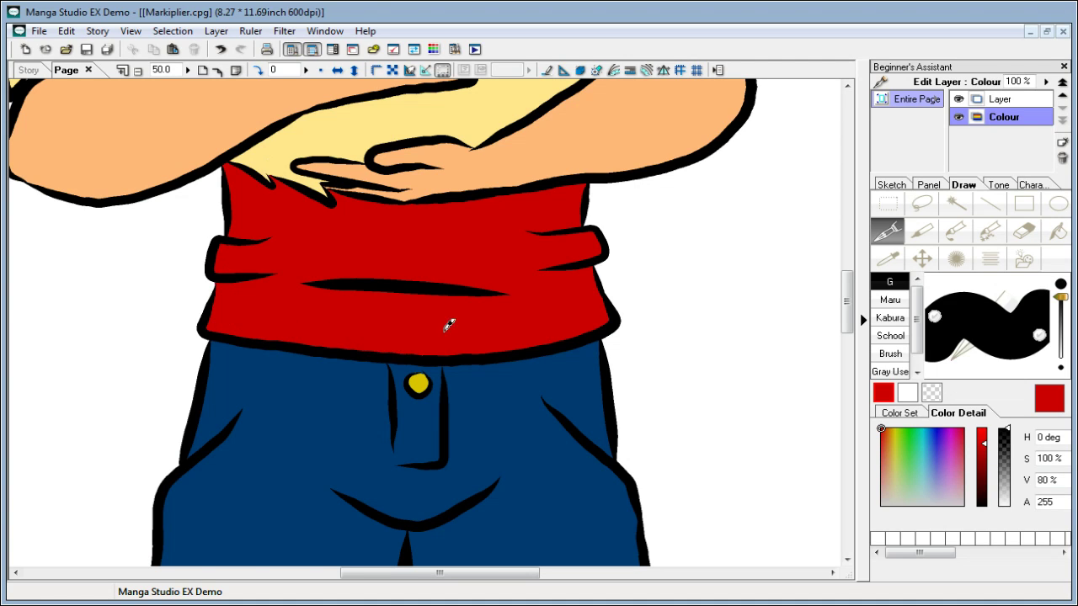
# Step: Paint the visible chest area of the shirt and the collar and shoulder pieces on both sides of the neck red
pyautogui.moveTo(848, 312)
pyautogui.mouseDown()
pyautogui.moveTo(847, 250)
pyautogui.moveTo(848, 259)
pyautogui.mouseUp()
pyautogui.moveTo(409, 274)
pyautogui.mouseDown()
pyautogui.moveTo(395, 290)
pyautogui.moveTo(413, 261)
pyautogui.moveTo(389, 279)
pyautogui.moveTo(406, 263)
pyautogui.moveTo(446, 261)
pyautogui.moveTo(379, 296)
pyautogui.moveTo(394, 286)
pyautogui.moveTo(425, 296)
pyautogui.moveTo(476, 239)
pyautogui.moveTo(467, 252)
pyautogui.moveTo(473, 244)
pyautogui.moveTo(487, 269)
pyautogui.moveTo(462, 266)
pyautogui.moveTo(471, 304)
pyautogui.moveTo(455, 293)
pyautogui.moveTo(434, 305)
pyautogui.moveTo(485, 313)
pyautogui.moveTo(464, 305)
pyautogui.mouseUp()
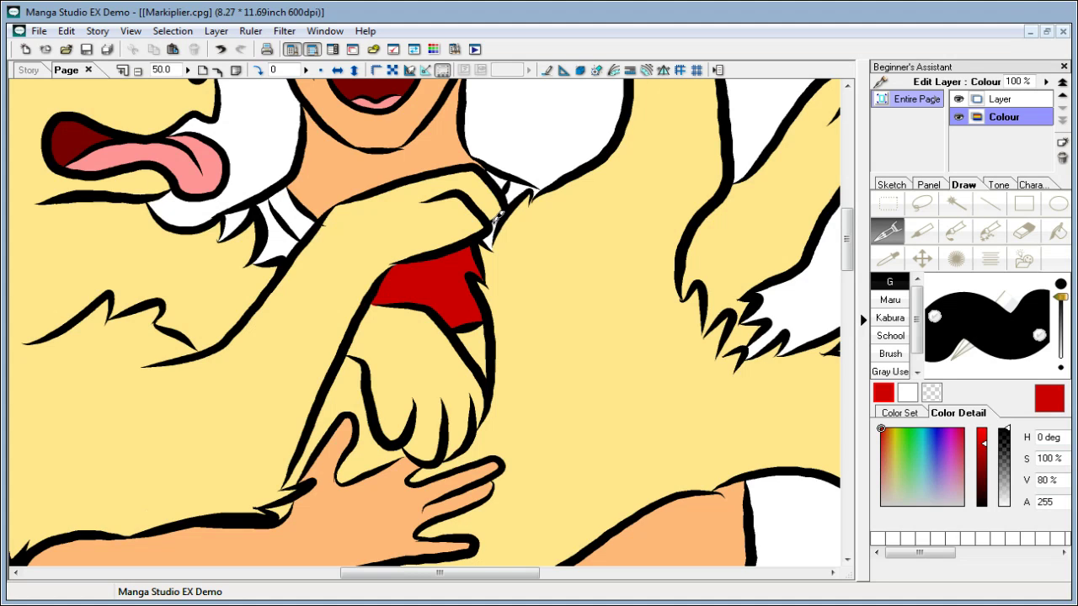
pyautogui.moveTo(496, 220)
pyautogui.mouseDown()
pyautogui.moveTo(495, 241)
pyautogui.moveTo(497, 230)
pyautogui.mouseUp()
pyautogui.moveTo(498, 168)
pyautogui.mouseDown()
pyautogui.moveTo(512, 192)
pyautogui.moveTo(525, 185)
pyautogui.moveTo(515, 176)
pyautogui.moveTo(545, 183)
pyautogui.mouseUp()
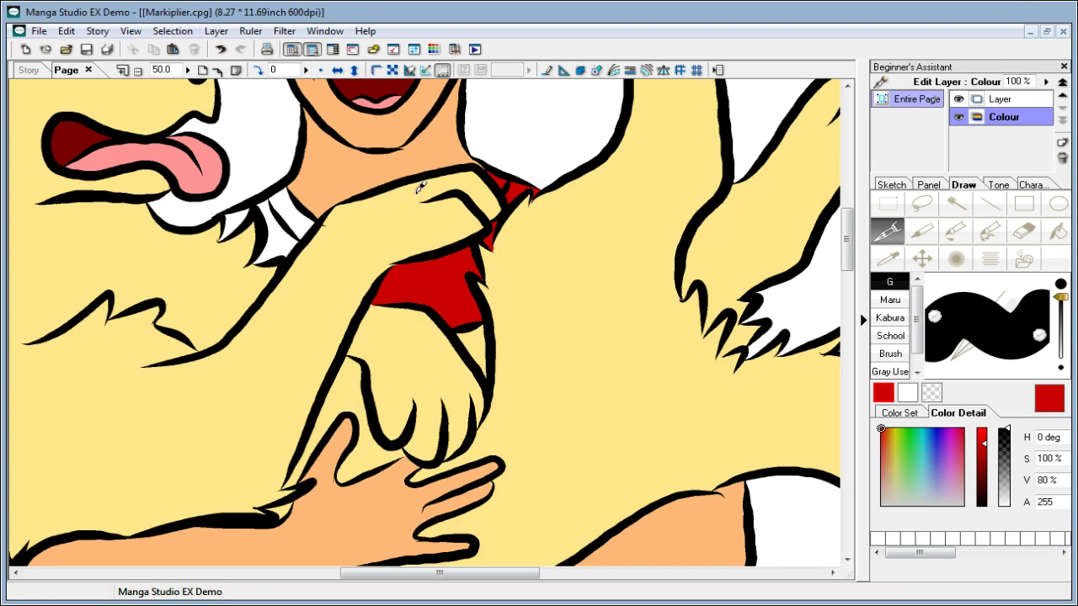
pyautogui.moveTo(279, 210)
pyautogui.mouseDown()
pyautogui.moveTo(261, 256)
pyautogui.moveTo(301, 228)
pyautogui.moveTo(296, 216)
pyautogui.moveTo(317, 219)
pyautogui.mouseUp()
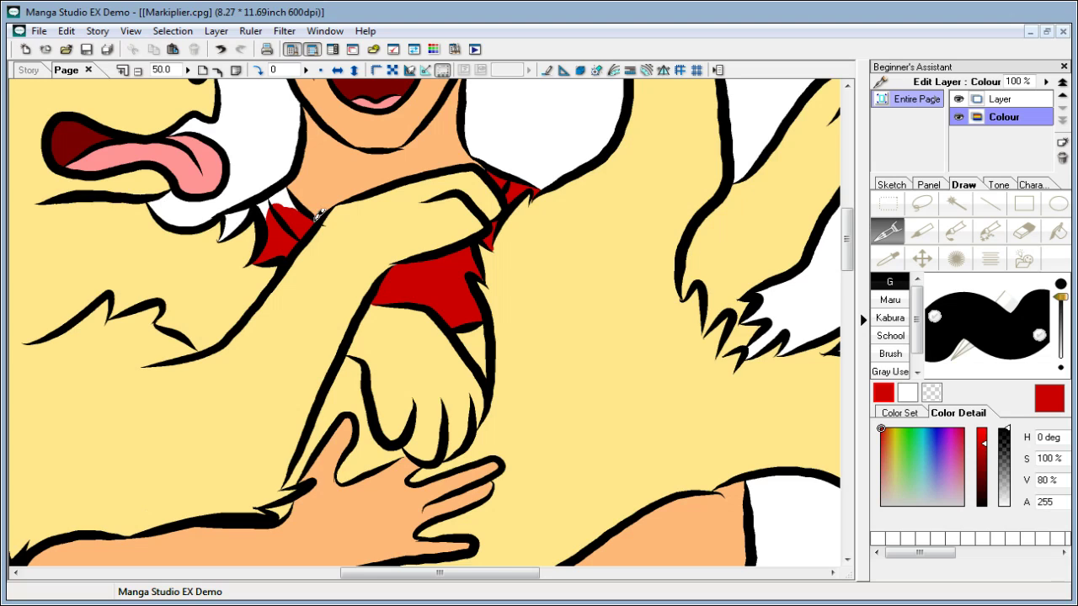
pyautogui.moveTo(237, 211)
pyautogui.mouseDown()
pyautogui.moveTo(257, 202)
pyautogui.moveTo(238, 206)
pyautogui.moveTo(295, 192)
pyautogui.mouseUp()
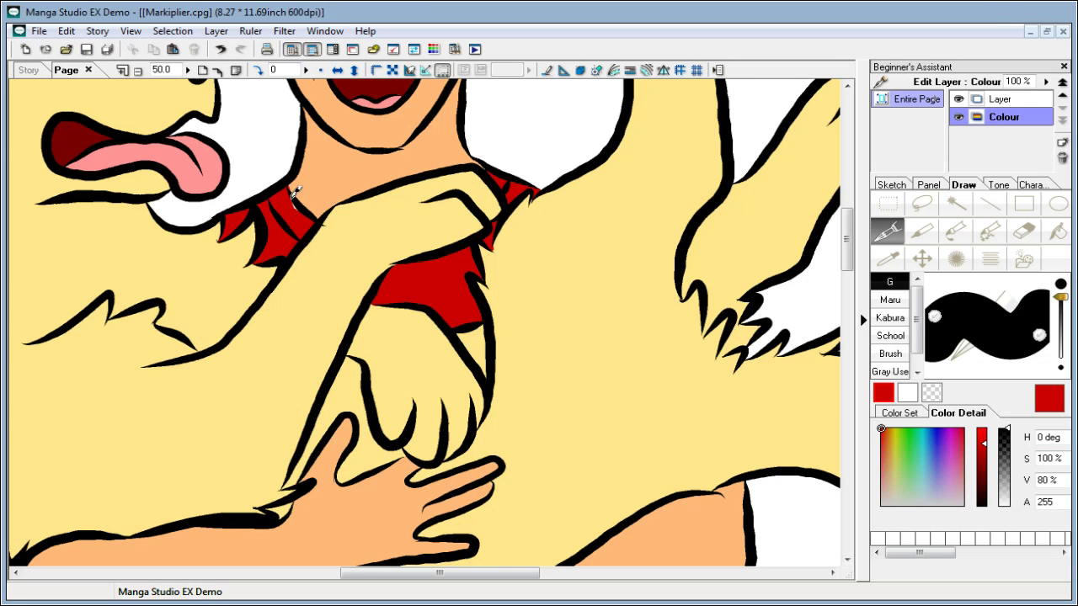
# Step: Sample the dog's cream fur colour and the man's skin colour with the Eyedropper, switching back to the G pen each time
pyautogui.click(888, 259)
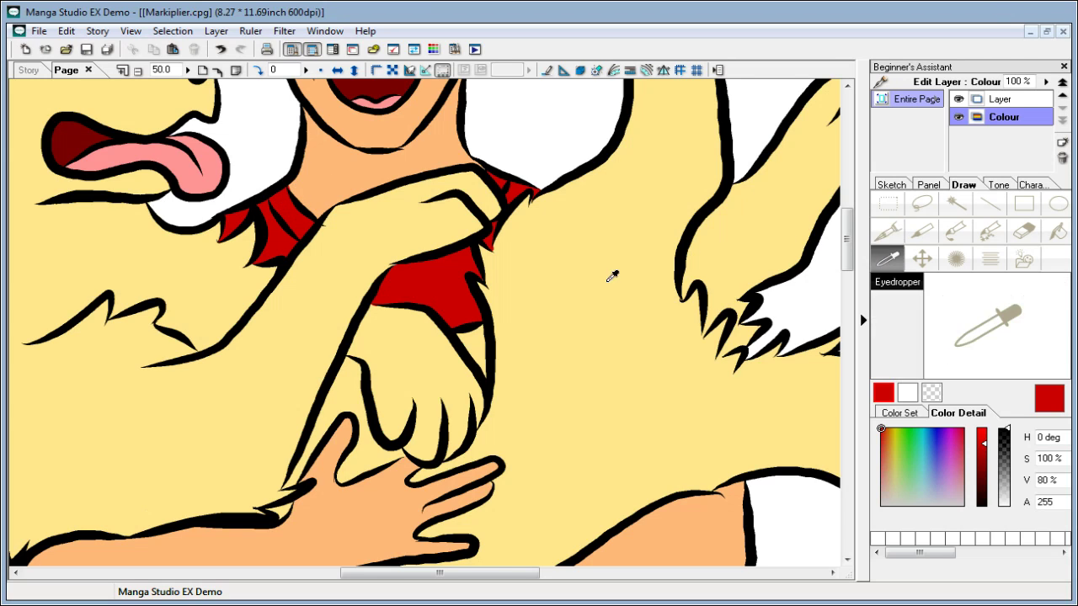
pyautogui.click(612, 277)
pyautogui.click(888, 230)
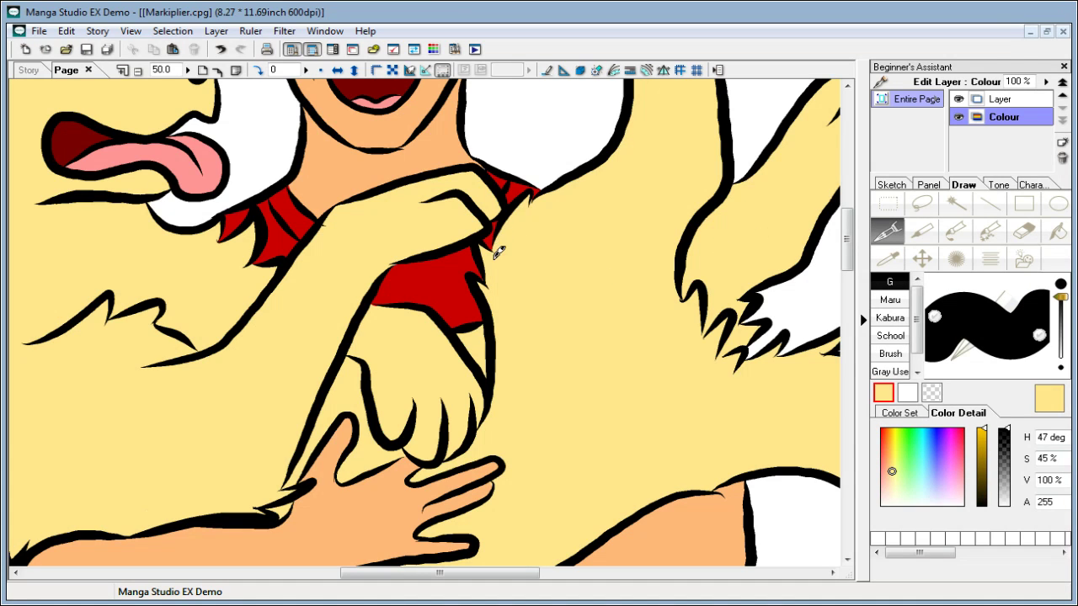
pyautogui.click(889, 259)
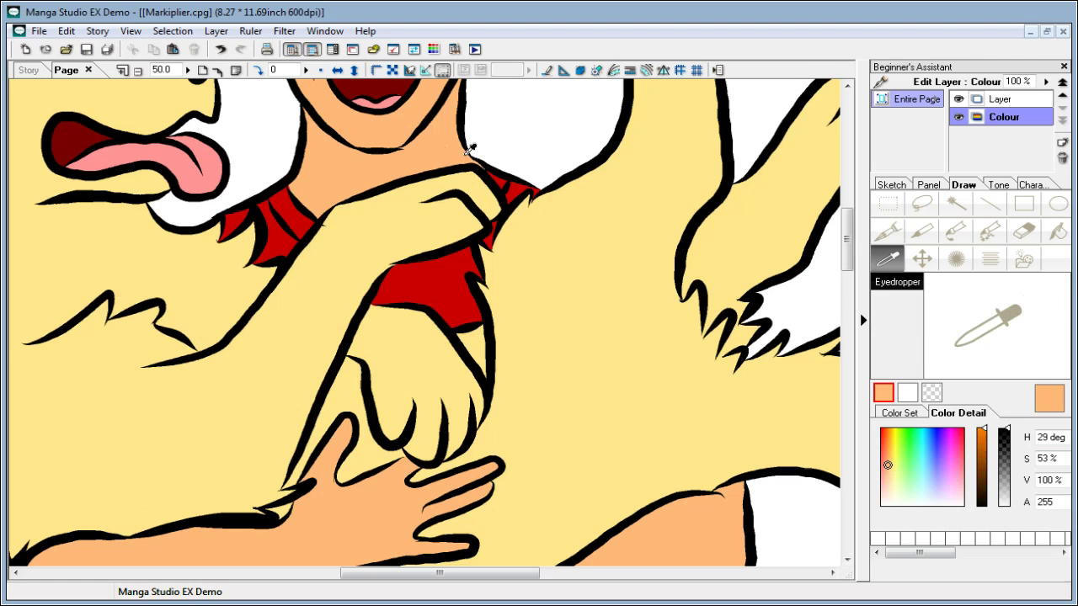
pyautogui.click(888, 230)
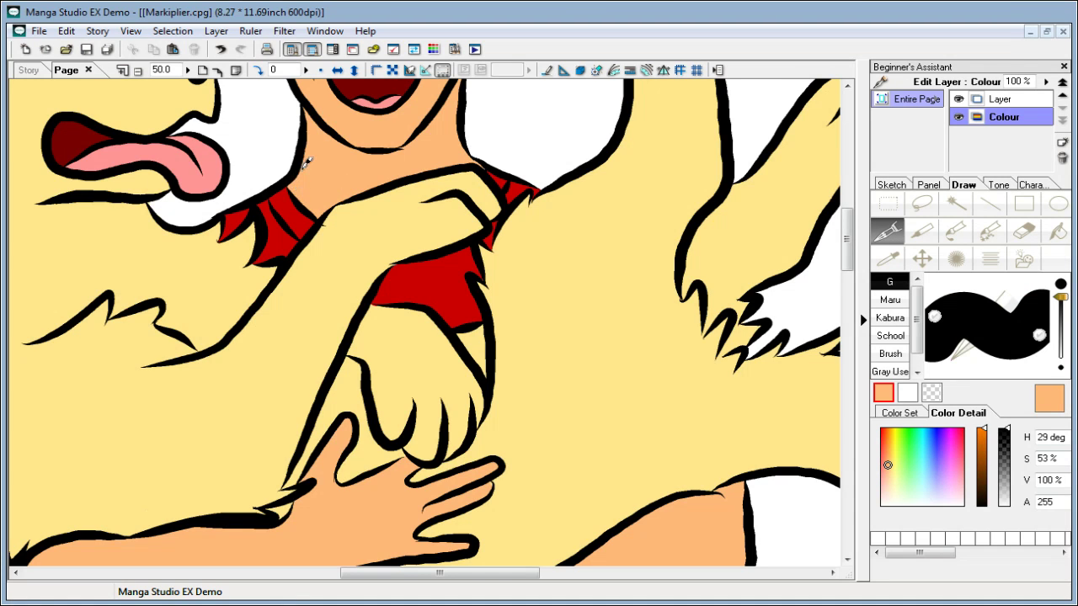
# Step: Set the drawing colour to black with saturation 0% and value 0%, and reduce the G pen to a much thinner size
pyautogui.moveTo(847, 237)
pyautogui.mouseDown()
pyautogui.moveTo(846, 204)
pyautogui.moveTo(865, 354)
pyautogui.moveTo(865, 227)
pyautogui.mouseUp()
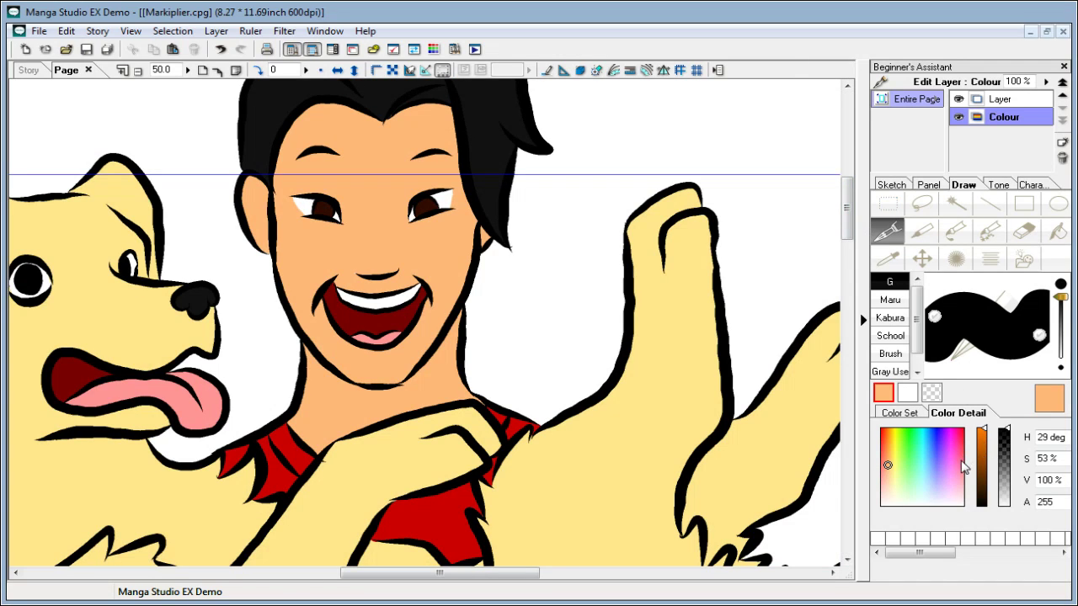
pyautogui.moveTo(917, 487); pyautogui.dragTo(877, 514)
pyautogui.moveTo(982, 462); pyautogui.dragTo(981, 507)
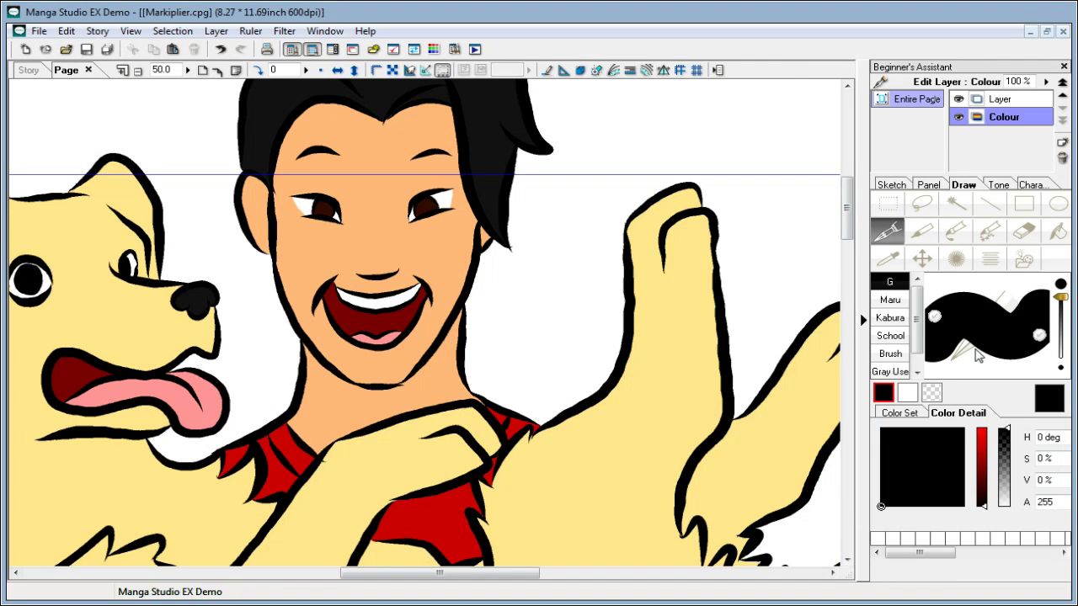
pyautogui.moveTo(1061, 296); pyautogui.dragTo(1062, 323)
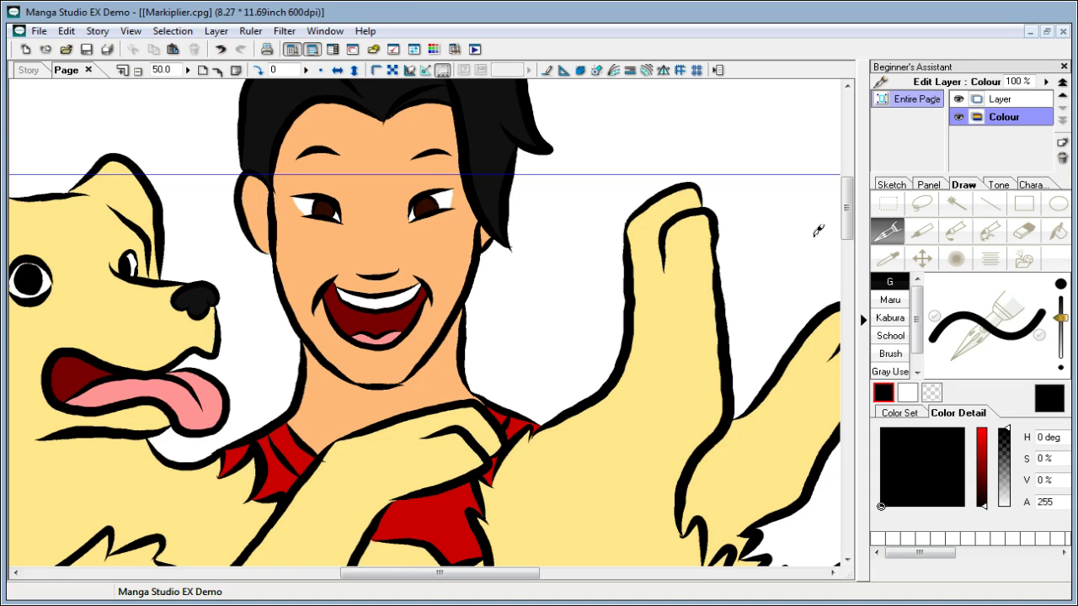
# Step: Draw a black soul patch under the man's lower lip and short beard hairs along the right side of his jaw and chin
pyautogui.moveTo(847, 212); pyautogui.dragTo(850, 230)
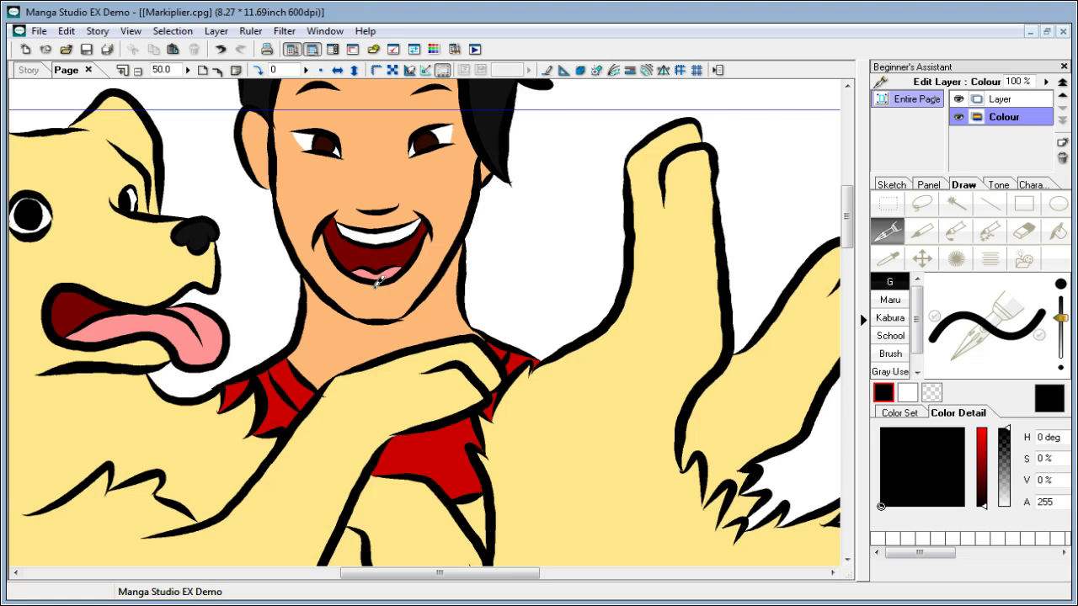
pyautogui.moveTo(376, 279); pyautogui.dragTo(374, 298)
pyautogui.moveTo(321, 243)
pyautogui.mouseDown()
pyautogui.moveTo(330, 295)
pyautogui.moveTo(328, 275)
pyautogui.moveTo(340, 301)
pyautogui.moveTo(371, 318)
pyautogui.moveTo(367, 305)
pyautogui.moveTo(376, 315)
pyautogui.moveTo(360, 310)
pyautogui.moveTo(386, 313)
pyautogui.mouseUp()
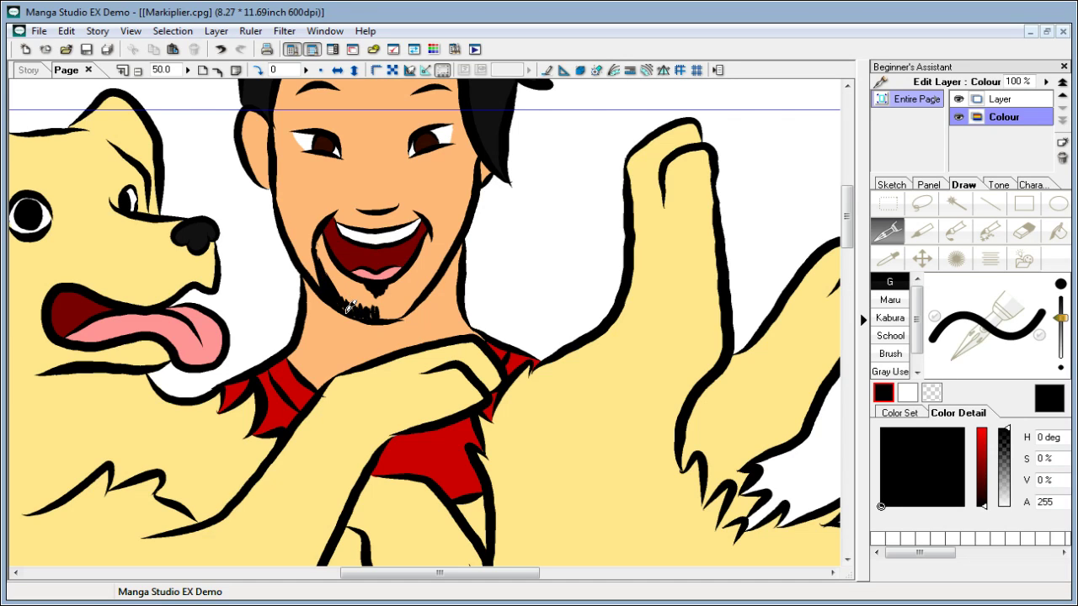
# Step: Try extending the solid black beard up both sides of the man's jaw to his cheeks, and undo those strokes
pyautogui.moveTo(349, 305)
pyautogui.mouseDown()
pyautogui.moveTo(376, 315)
pyautogui.moveTo(377, 301)
pyautogui.moveTo(387, 318)
pyautogui.moveTo(405, 313)
pyautogui.moveTo(430, 230)
pyautogui.moveTo(435, 272)
pyautogui.moveTo(450, 215)
pyautogui.moveTo(453, 246)
pyautogui.moveTo(465, 220)
pyautogui.mouseUp()
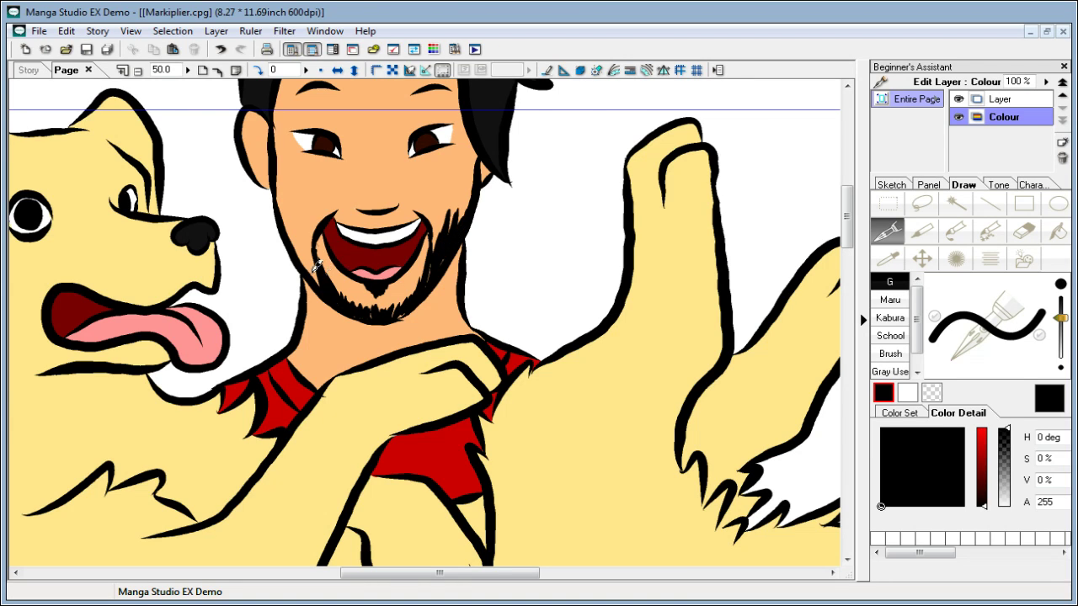
pyautogui.moveTo(321, 268)
pyautogui.mouseDown()
pyautogui.moveTo(294, 226)
pyautogui.moveTo(305, 245)
pyautogui.mouseUp()
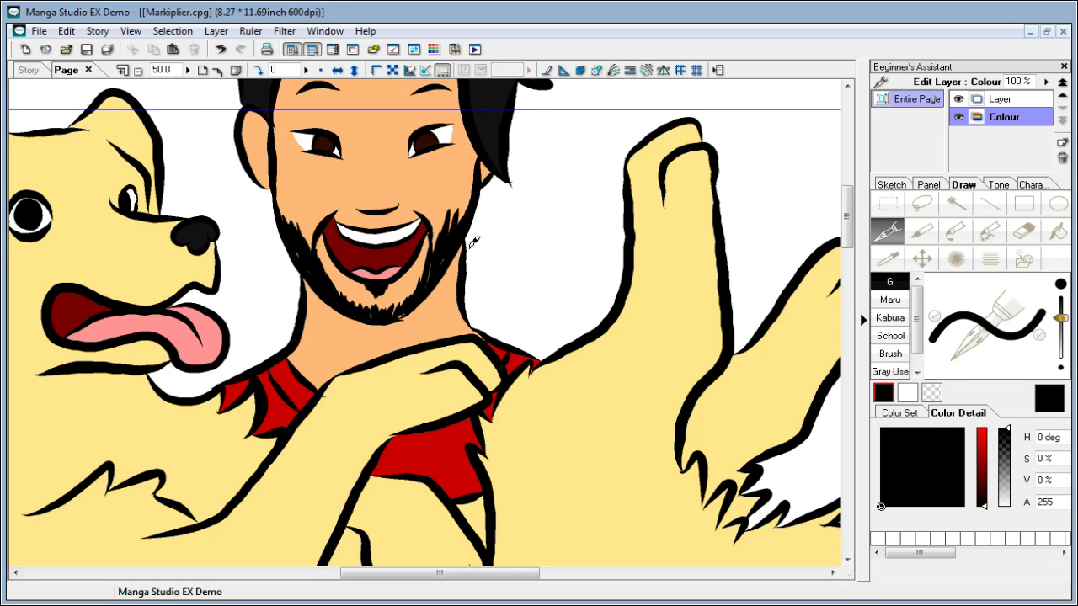
pyautogui.moveTo(469, 244)
pyautogui.mouseDown()
pyautogui.moveTo(458, 244)
pyautogui.moveTo(461, 221)
pyautogui.mouseUp()
pyautogui.moveTo(443, 253); pyautogui.dragTo(455, 240)
pyautogui.hotkey('ctrl', 'z')
pyautogui.hotkey('ctrl', 'z')
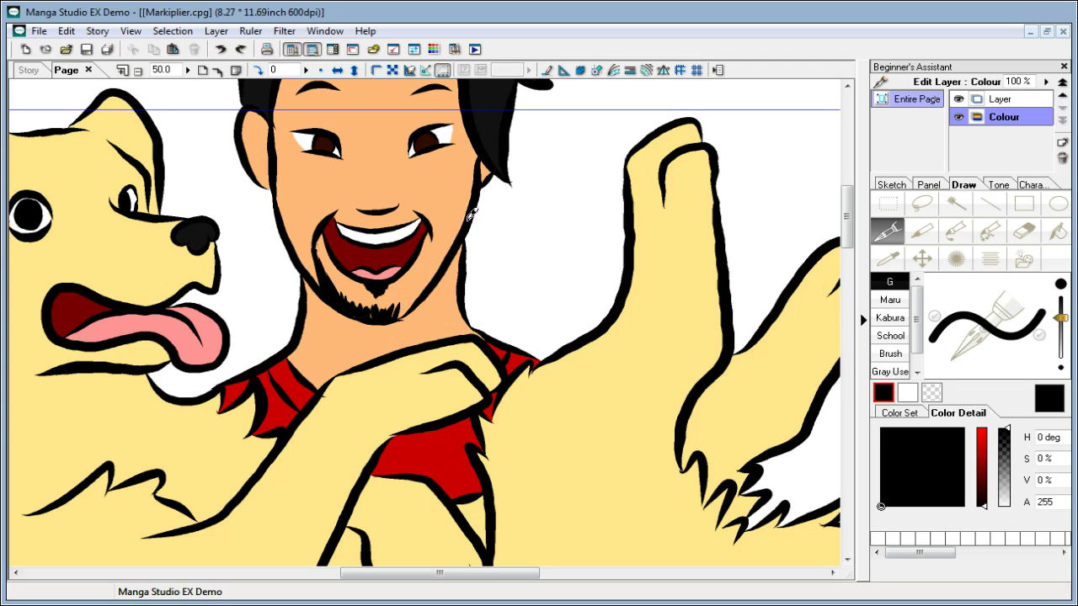
# Step: Draw black beard hairs along the left side of the man's chin and a thin moustache above his upper lip
pyautogui.moveTo(406, 307); pyautogui.dragTo(435, 262)
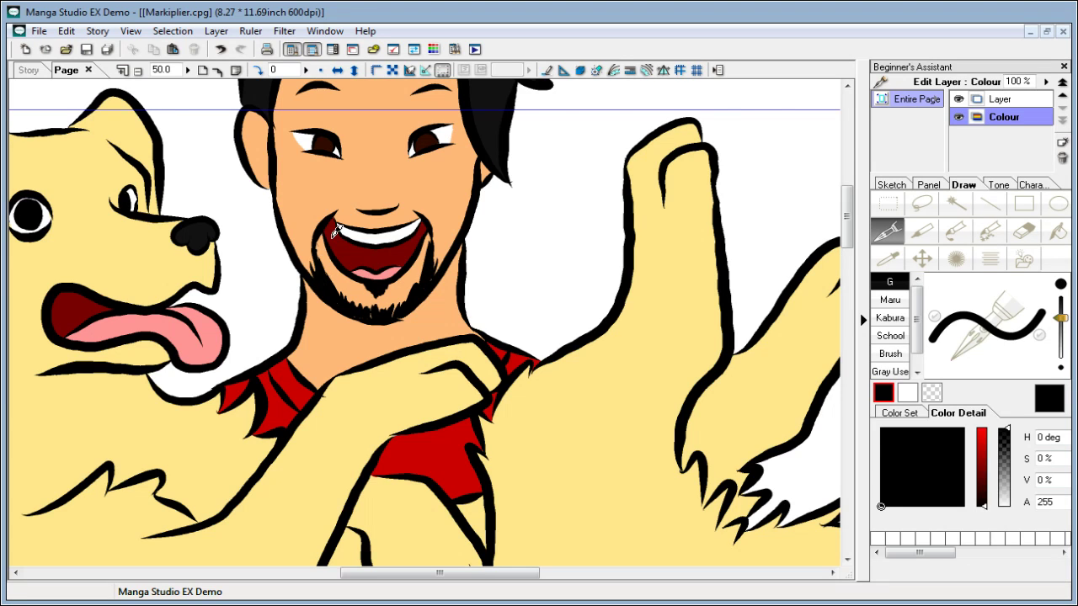
pyautogui.moveTo(374, 211)
pyautogui.mouseDown()
pyautogui.moveTo(337, 218)
pyautogui.moveTo(376, 222)
pyautogui.moveTo(386, 208)
pyautogui.moveTo(421, 210)
pyautogui.mouseUp()
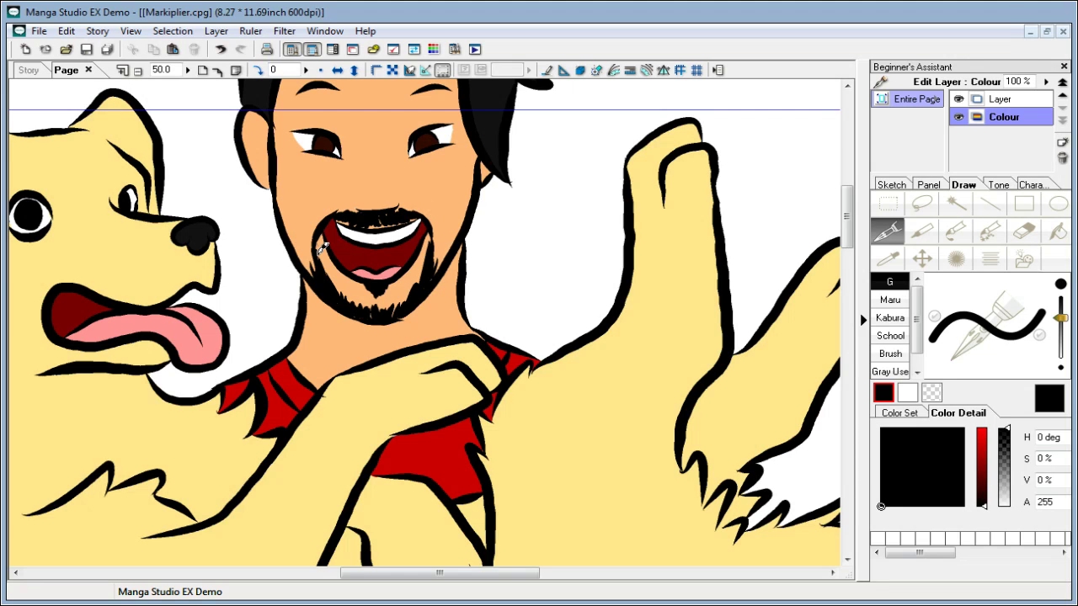
# Step: Try a beard stroke on the man's left jaw in semi-transparent black, and undo it
pyautogui.click(1006, 447)
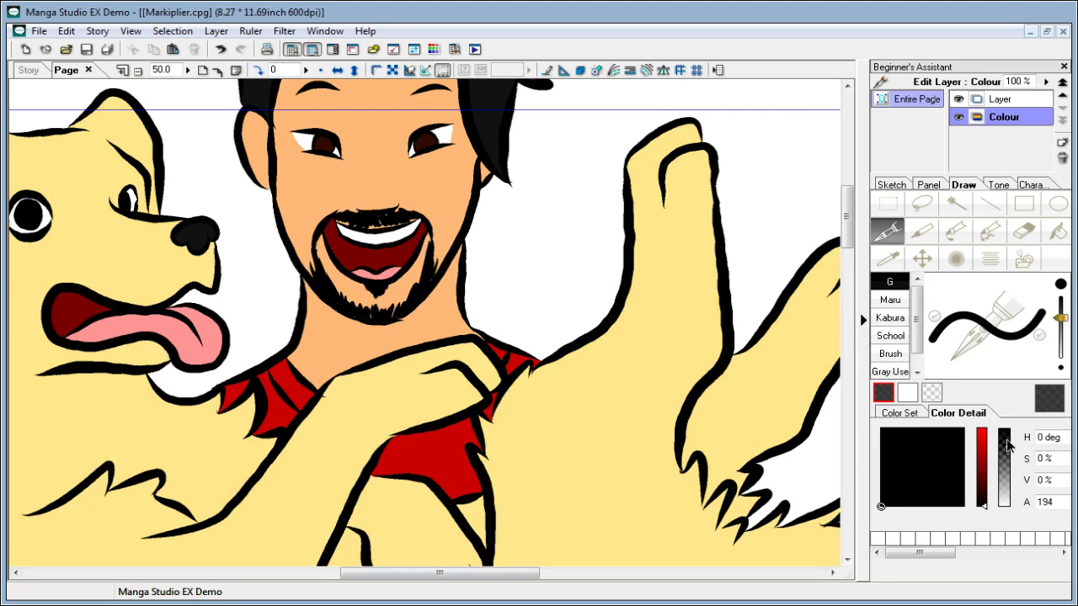
pyautogui.click(1007, 443)
pyautogui.moveTo(437, 263); pyautogui.dragTo(443, 242)
pyautogui.hotkey('ctrl', 'z')
pyautogui.hotkey('ctrl', 'z')
# Step: Set the black's alpha to 225 and draw slightly transparent beard hairs up the man's left jaw to his cheek
pyautogui.click(1007, 445)
pyautogui.moveTo(1006, 442); pyautogui.dragTo(1008, 430)
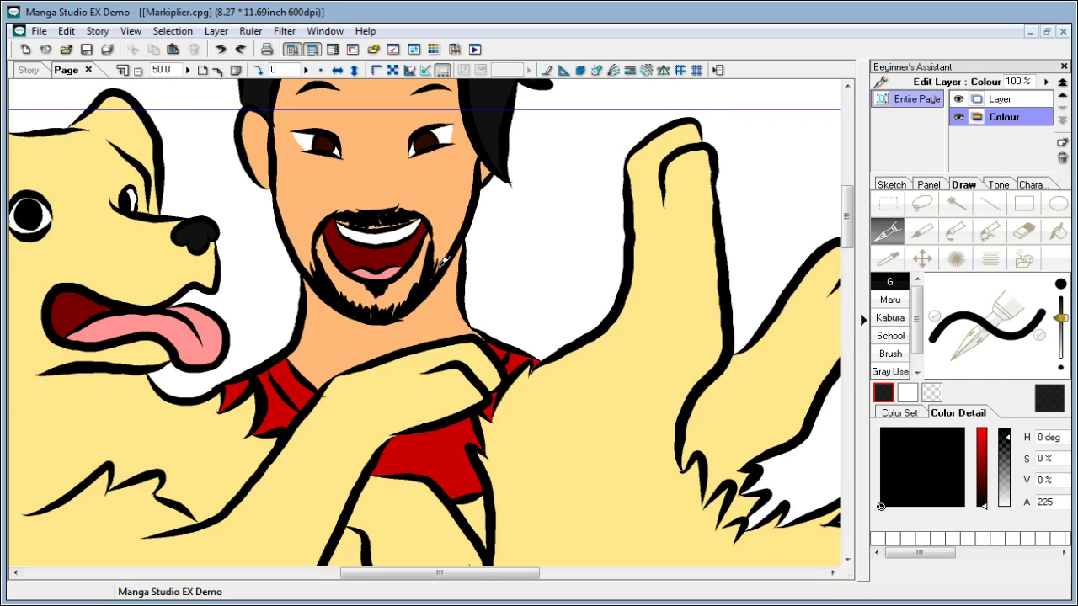
pyautogui.moveTo(446, 261)
pyautogui.mouseDown()
pyautogui.moveTo(444, 271)
pyautogui.moveTo(446, 239)
pyautogui.moveTo(468, 207)
pyautogui.moveTo(445, 236)
pyautogui.moveTo(445, 223)
pyautogui.mouseUp()
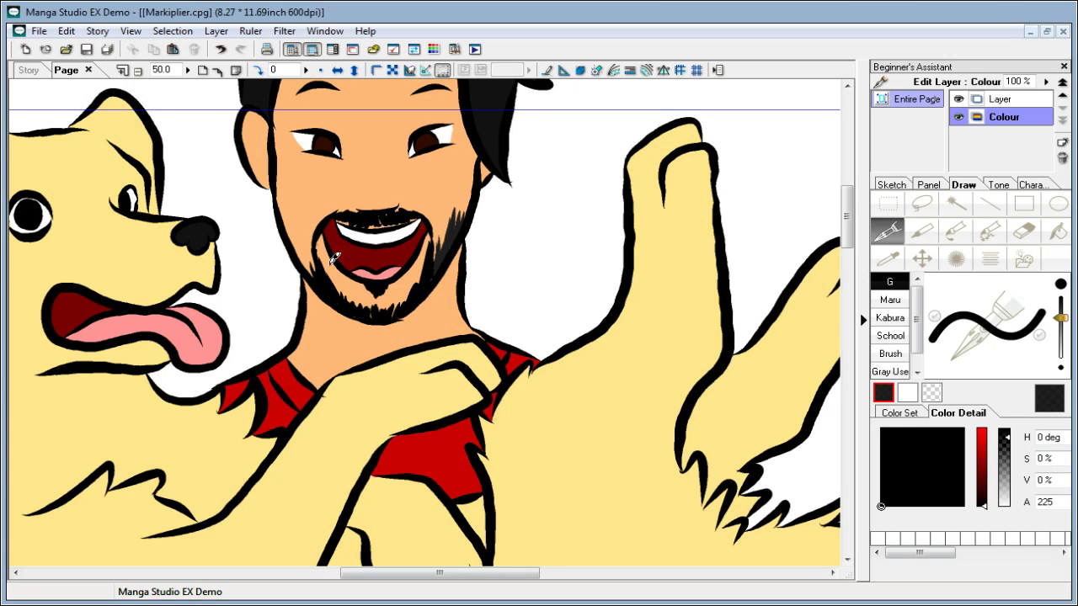
# Step: Draw slightly transparent black beard hairs up the man's jaw on the side facing the dog
pyautogui.moveTo(320, 280)
pyautogui.mouseDown()
pyautogui.moveTo(311, 247)
pyautogui.moveTo(301, 236)
pyautogui.moveTo(299, 253)
pyautogui.moveTo(288, 232)
pyautogui.moveTo(308, 249)
pyautogui.moveTo(298, 217)
pyautogui.moveTo(324, 276)
pyautogui.moveTo(318, 244)
pyautogui.moveTo(325, 285)
pyautogui.mouseUp()
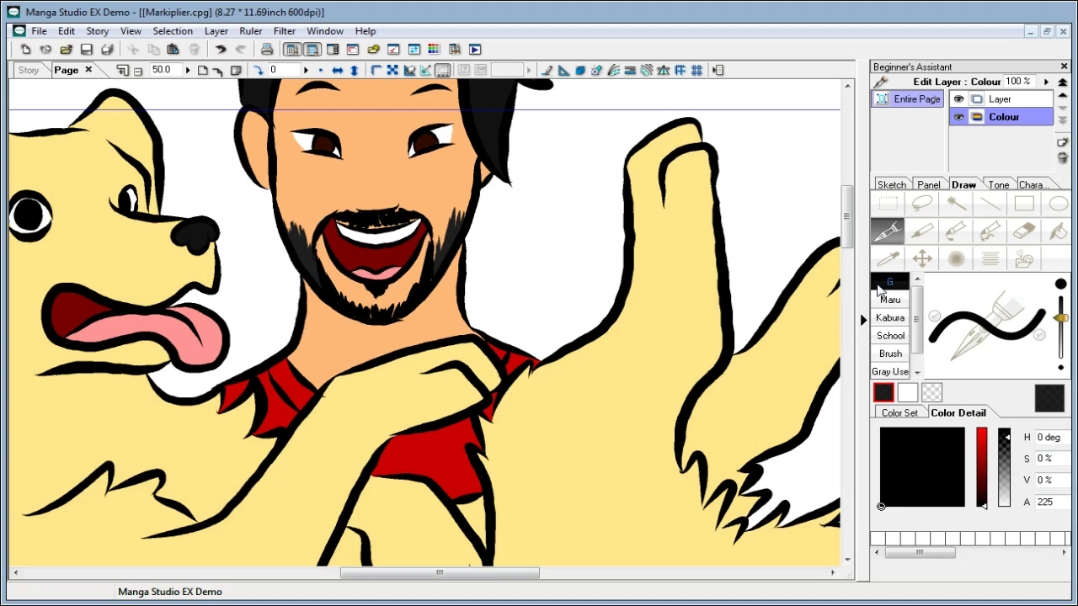
pyautogui.moveTo(849, 237); pyautogui.dragTo(850, 223)
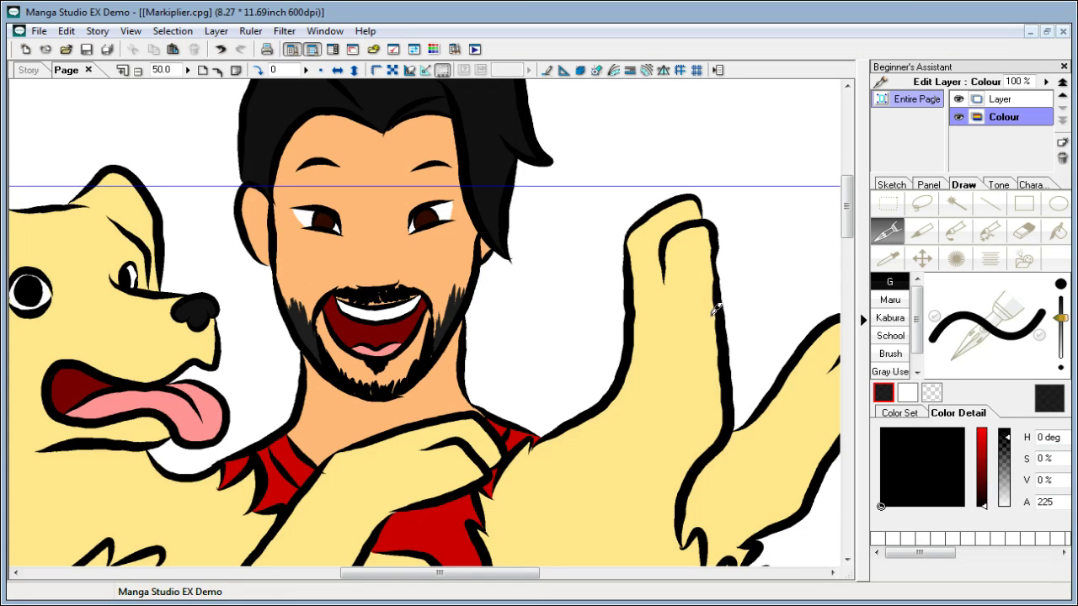
# Step: Sample the man's skin colour and paint over the beard on both jaws and chin and the moustache
pyautogui.click(887, 259)
pyautogui.click(441, 261)
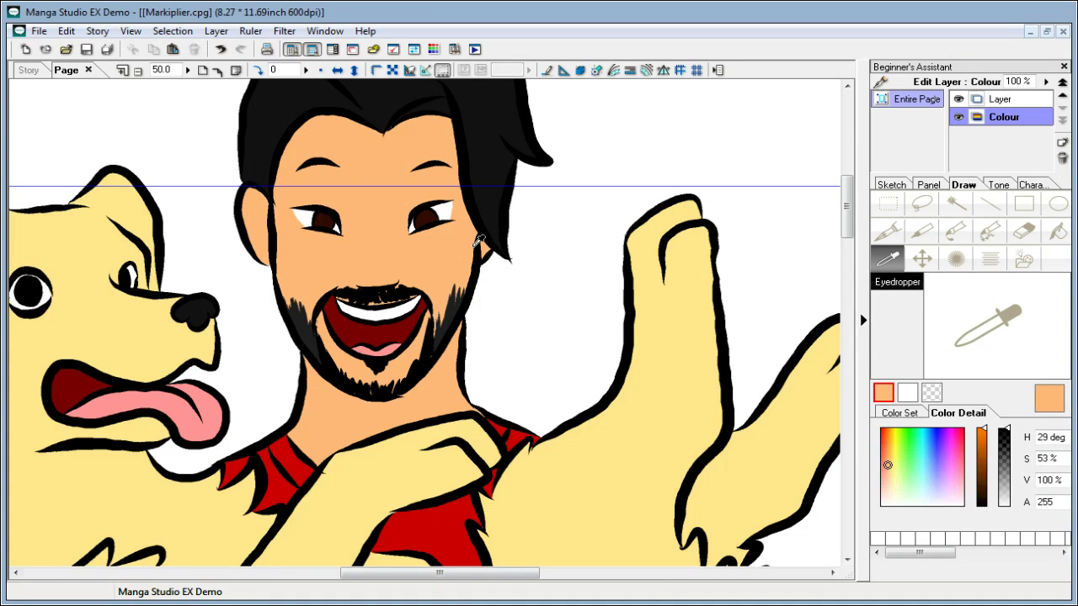
pyautogui.click(892, 237)
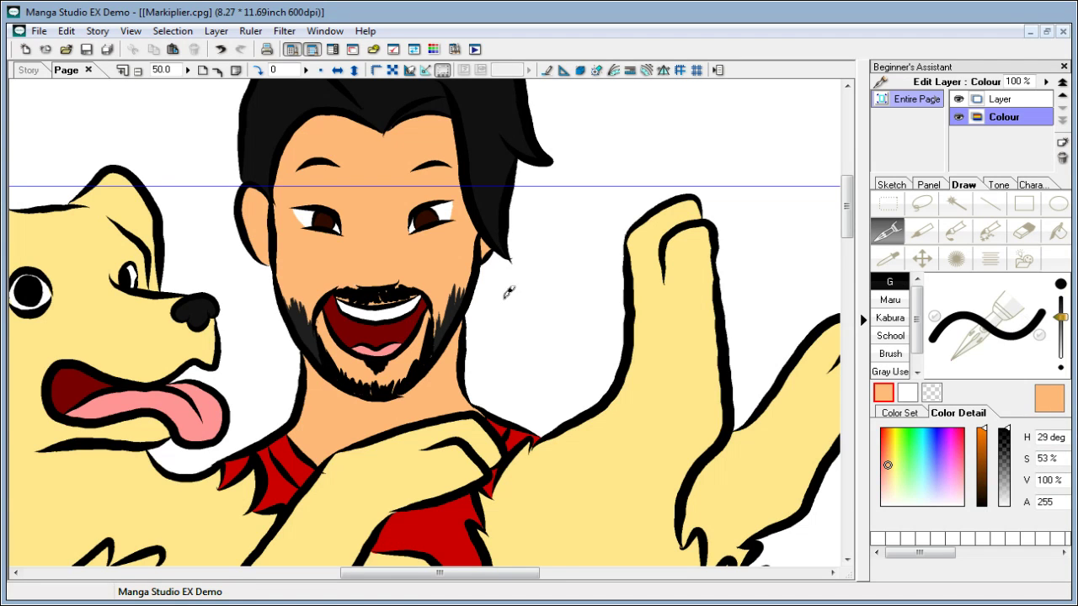
pyautogui.moveTo(452, 294)
pyautogui.mouseDown()
pyautogui.moveTo(431, 337)
pyautogui.moveTo(451, 291)
pyautogui.moveTo(458, 296)
pyautogui.mouseUp()
pyautogui.moveTo(433, 341); pyautogui.dragTo(415, 371)
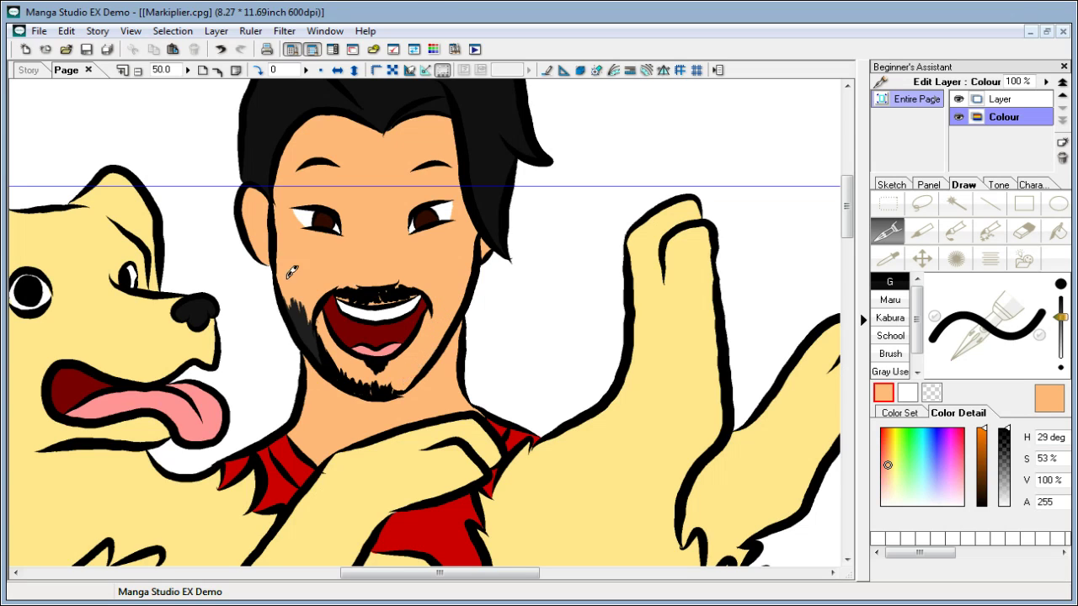
pyautogui.moveTo(307, 324)
pyautogui.mouseDown()
pyautogui.moveTo(301, 290)
pyautogui.moveTo(291, 320)
pyautogui.moveTo(357, 389)
pyautogui.moveTo(373, 379)
pyautogui.moveTo(407, 389)
pyautogui.mouseUp()
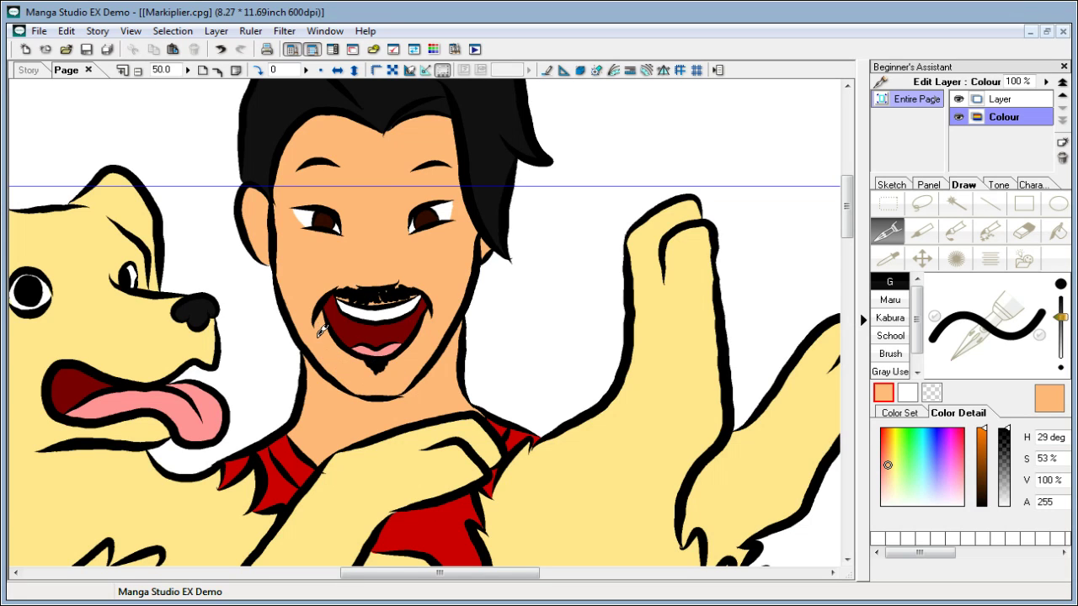
pyautogui.moveTo(346, 289)
pyautogui.mouseDown()
pyautogui.moveTo(375, 283)
pyautogui.moveTo(354, 286)
pyautogui.moveTo(367, 294)
pyautogui.moveTo(338, 282)
pyautogui.moveTo(360, 294)
pyautogui.moveTo(403, 286)
pyautogui.moveTo(373, 294)
pyautogui.moveTo(401, 292)
pyautogui.mouseUp()
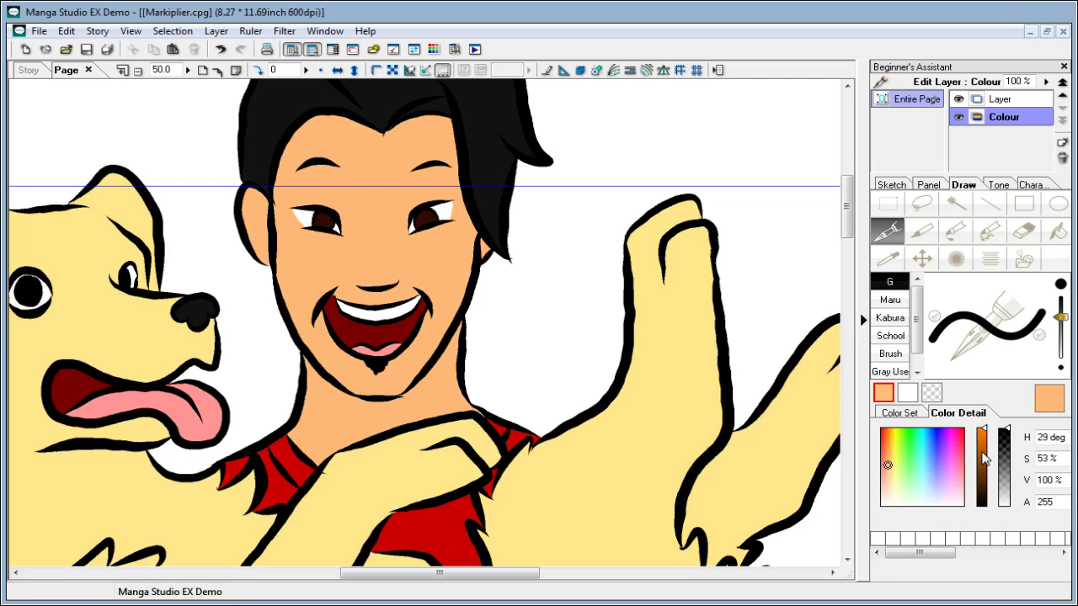
# Step: Set the colour to opaque black and redraw beard hairs along the jaw from cheek to cheek, plus a thin moustache above the upper lip
pyautogui.moveTo(982, 461); pyautogui.dragTo(982, 506)
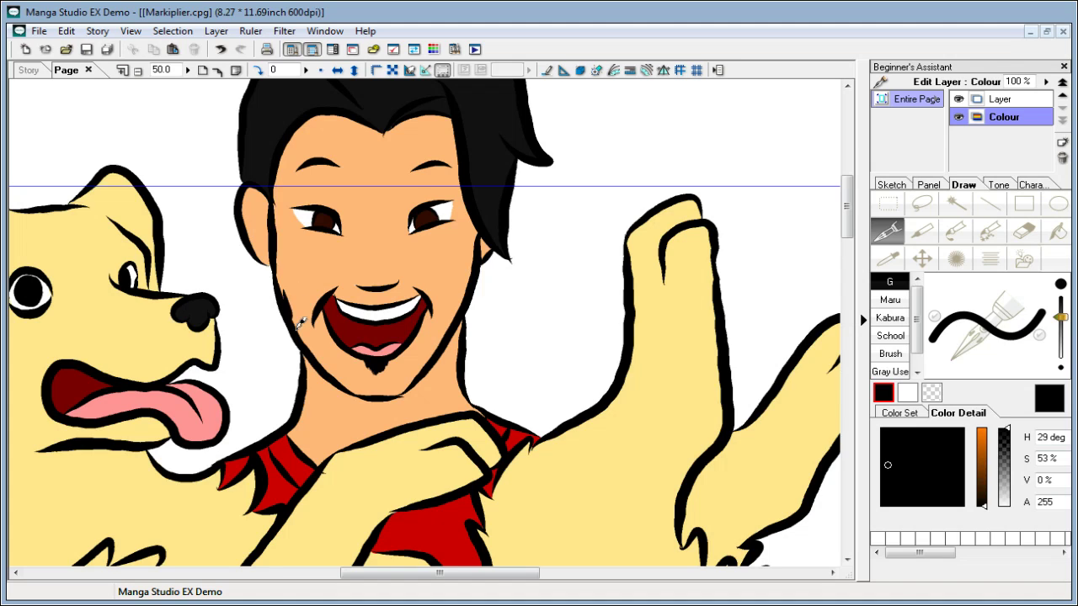
pyautogui.moveTo(300, 323)
pyautogui.mouseDown()
pyautogui.moveTo(291, 294)
pyautogui.moveTo(309, 347)
pyautogui.moveTo(334, 372)
pyautogui.moveTo(326, 352)
pyautogui.moveTo(334, 358)
pyautogui.moveTo(358, 395)
pyautogui.moveTo(340, 365)
pyautogui.moveTo(334, 375)
pyautogui.moveTo(342, 377)
pyautogui.moveTo(335, 359)
pyautogui.moveTo(352, 387)
pyautogui.moveTo(345, 372)
pyautogui.moveTo(360, 392)
pyautogui.moveTo(362, 380)
pyautogui.moveTo(387, 395)
pyautogui.moveTo(390, 382)
pyautogui.moveTo(391, 393)
pyautogui.moveTo(412, 385)
pyautogui.moveTo(430, 345)
pyautogui.moveTo(443, 341)
pyautogui.moveTo(472, 279)
pyautogui.mouseUp()
pyautogui.hotkey('ctrl', 'z')
pyautogui.hotkey('ctrl', 'z')
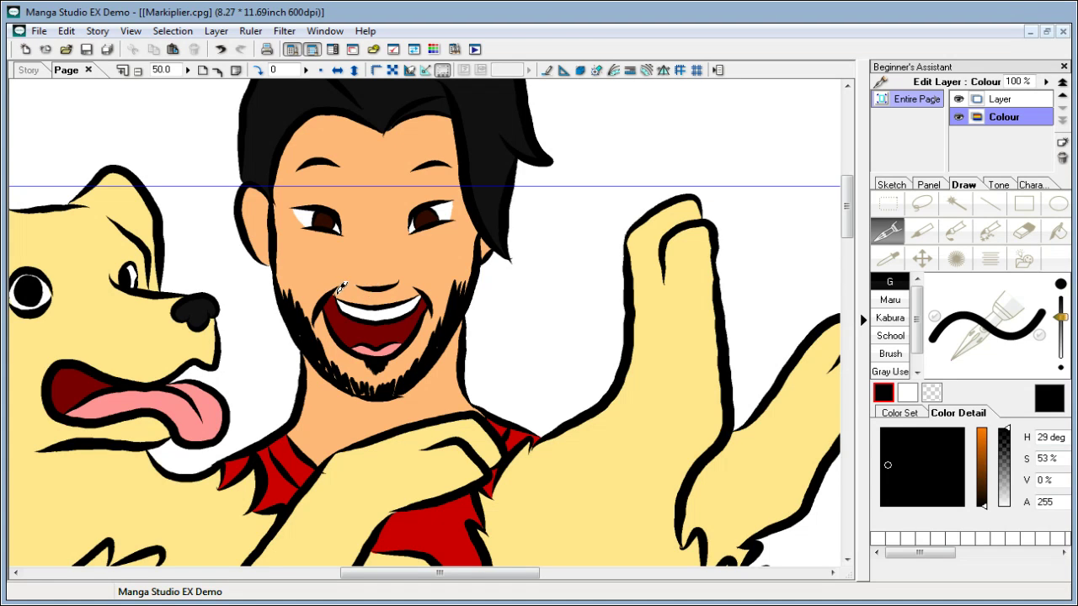
pyautogui.moveTo(344, 283)
pyautogui.mouseDown()
pyautogui.moveTo(363, 294)
pyautogui.moveTo(419, 286)
pyautogui.moveTo(405, 297)
pyautogui.mouseUp()
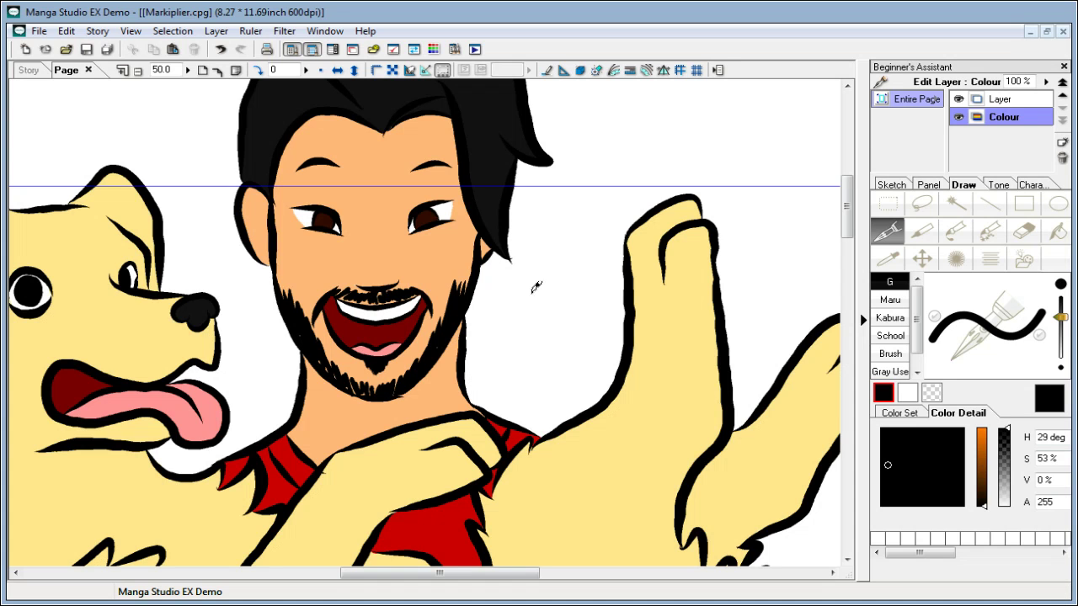
# Step: Examine the coloured drawing on the full page and the man's face up close
pyautogui.moveTo(847, 220)
pyautogui.mouseDown()
pyautogui.moveTo(852, 181)
pyautogui.moveTo(848, 212)
pyautogui.moveTo(848, 185)
pyautogui.moveTo(848, 212)
pyautogui.moveTo(821, 247)
pyautogui.moveTo(833, 298)
pyautogui.moveTo(846, 223)
pyautogui.mouseUp()
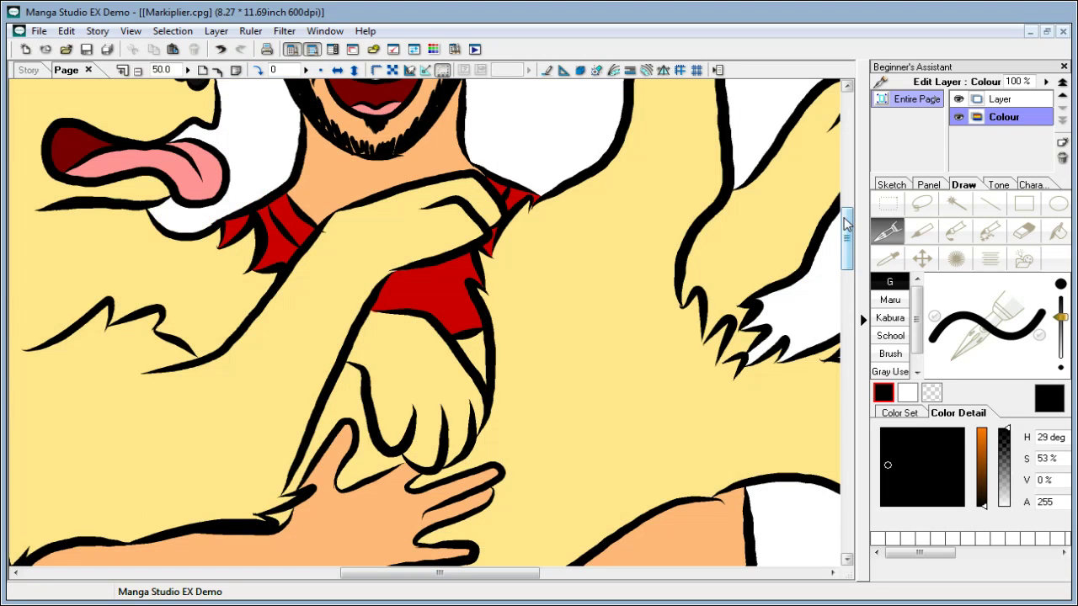
pyautogui.click(139, 72)
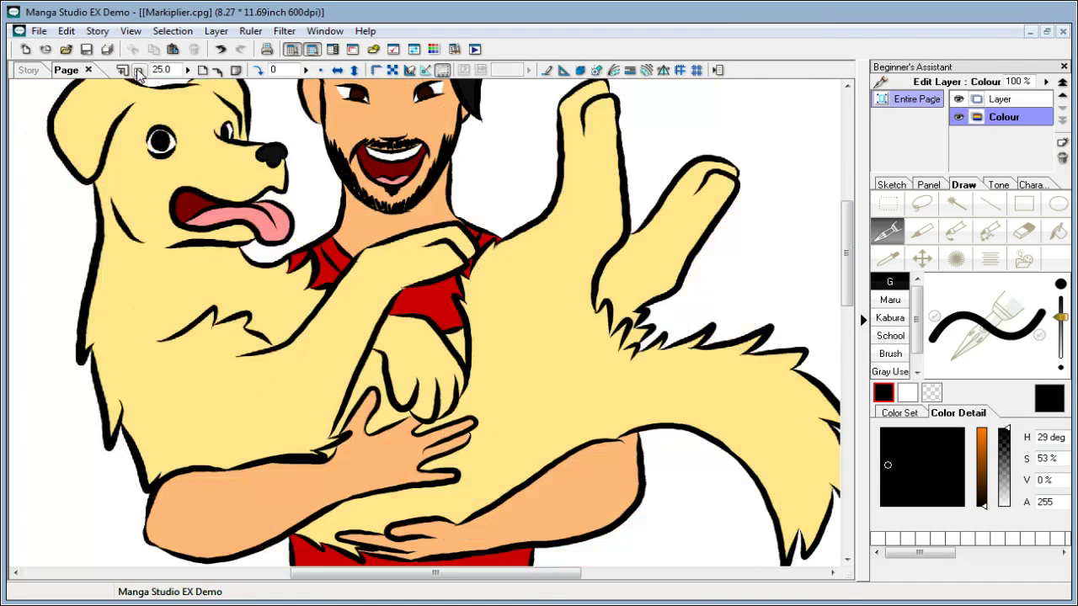
pyautogui.click(139, 71)
pyautogui.click(139, 72)
pyautogui.click(139, 71)
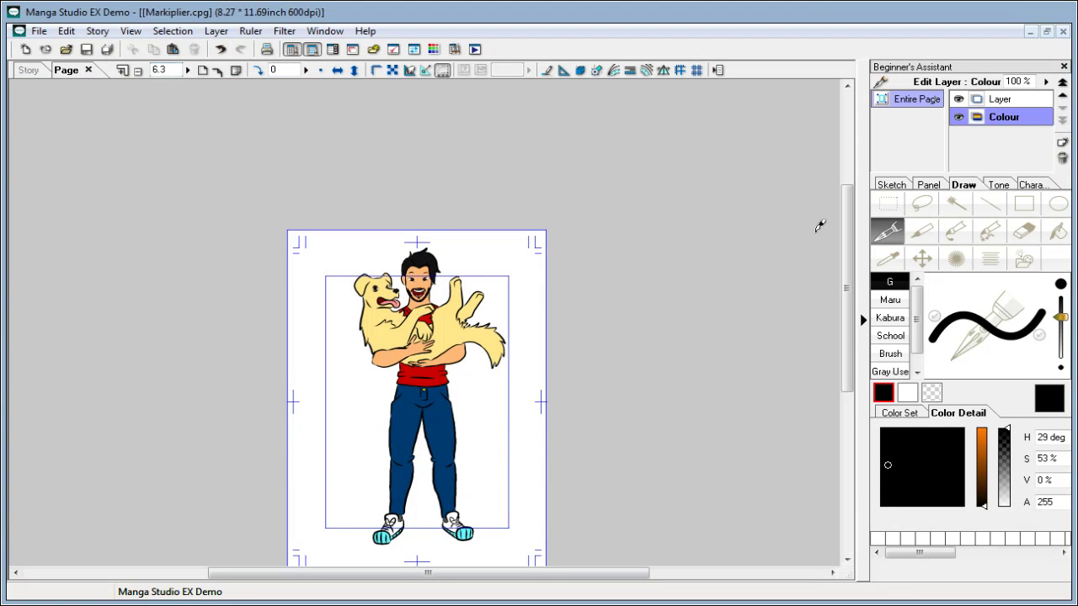
pyautogui.moveTo(853, 216); pyautogui.dragTo(854, 250)
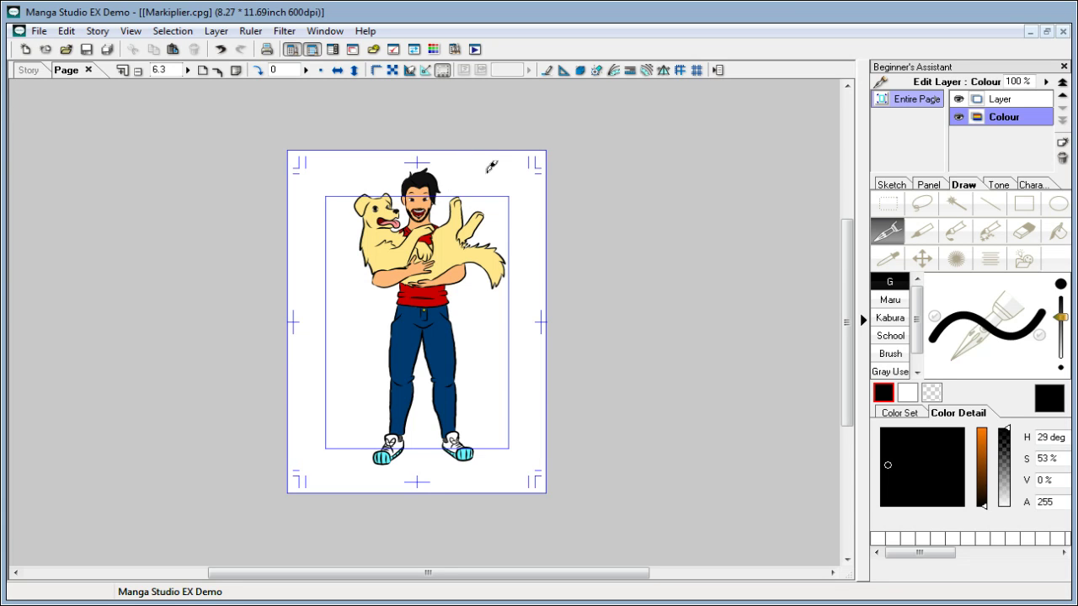
pyautogui.click(120, 70)
pyautogui.click(120, 71)
pyautogui.moveTo(845, 301); pyautogui.dragTo(844, 200)
pyautogui.click(997, 99)
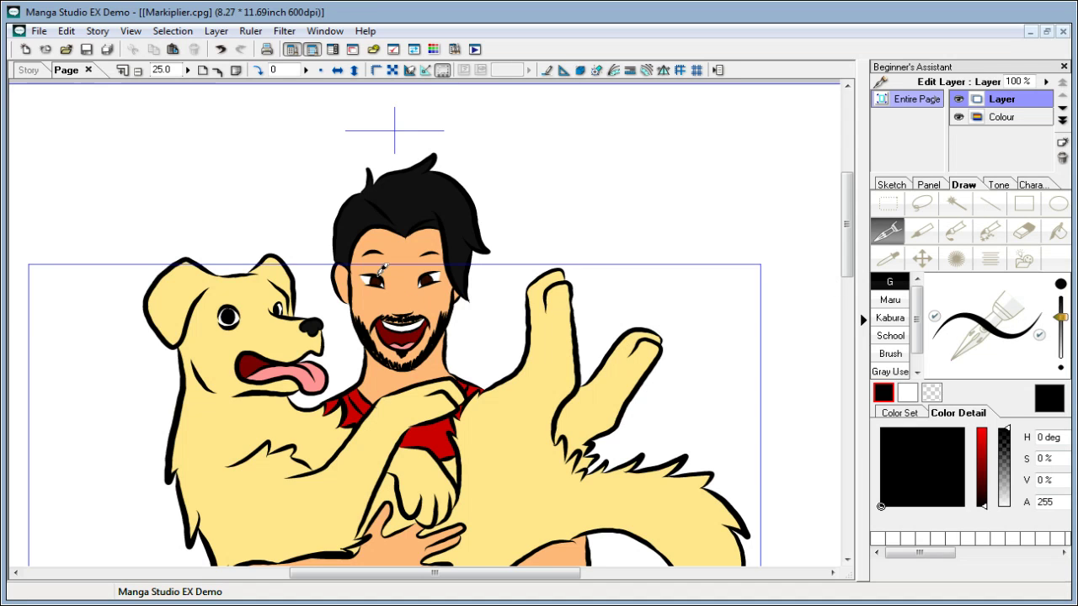
pyautogui.click(140, 72)
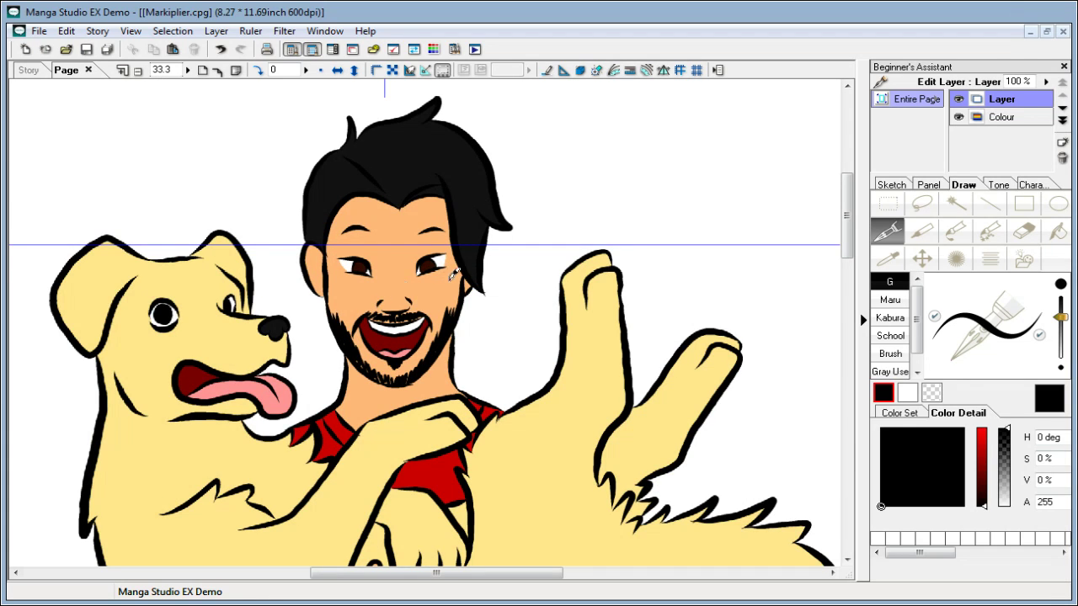
pyautogui.click(140, 72)
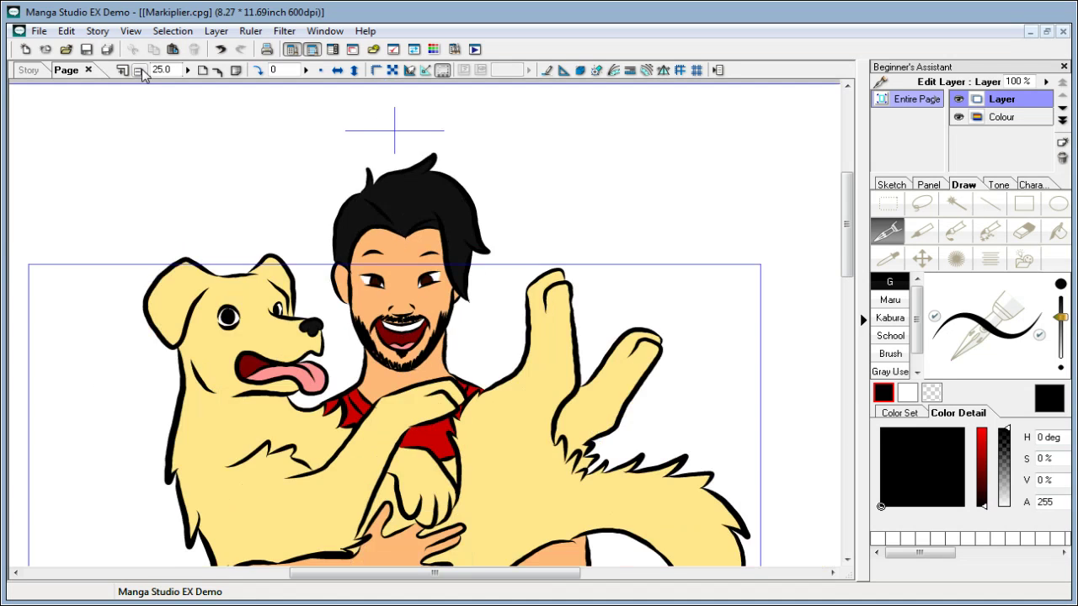
pyautogui.click(140, 71)
pyautogui.moveTo(848, 227); pyautogui.dragTo(855, 274)
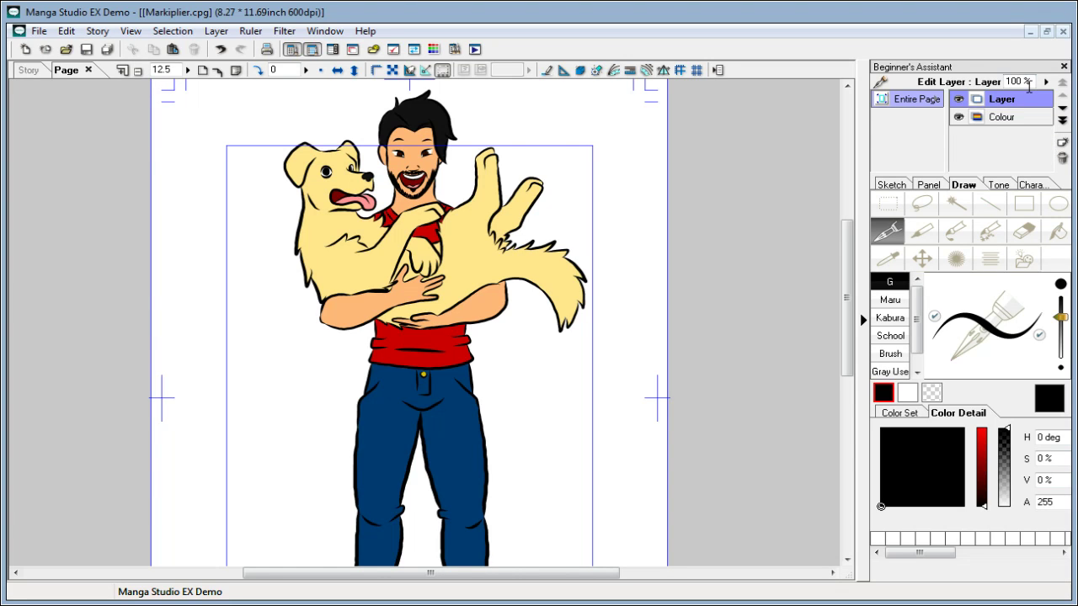
# Step: Add a new layer named Shadow and move it below the Colour layer
pyautogui.click(1016, 117)
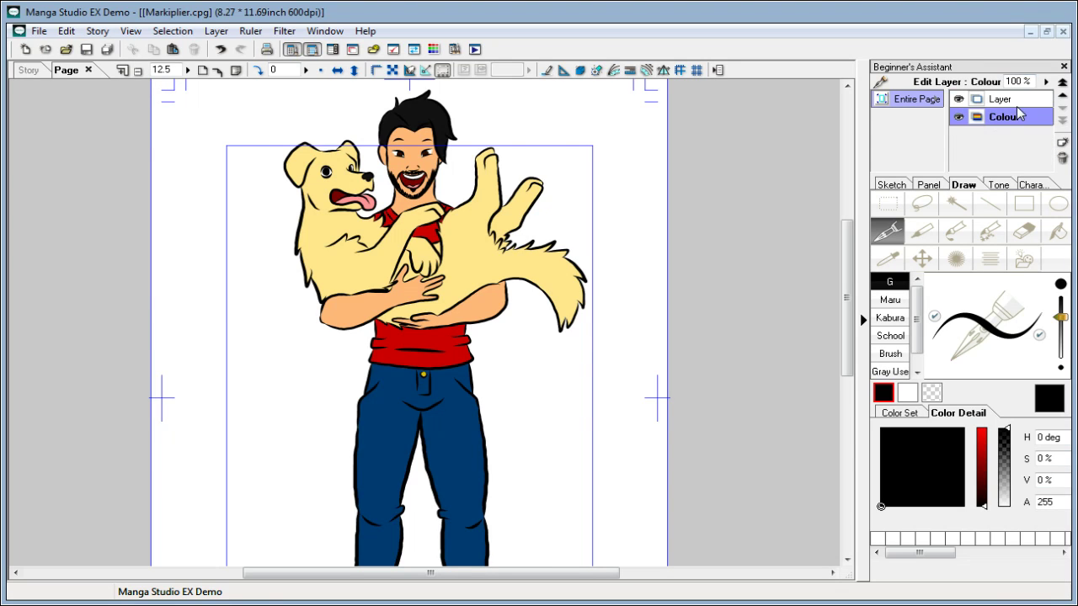
pyautogui.click(1061, 142)
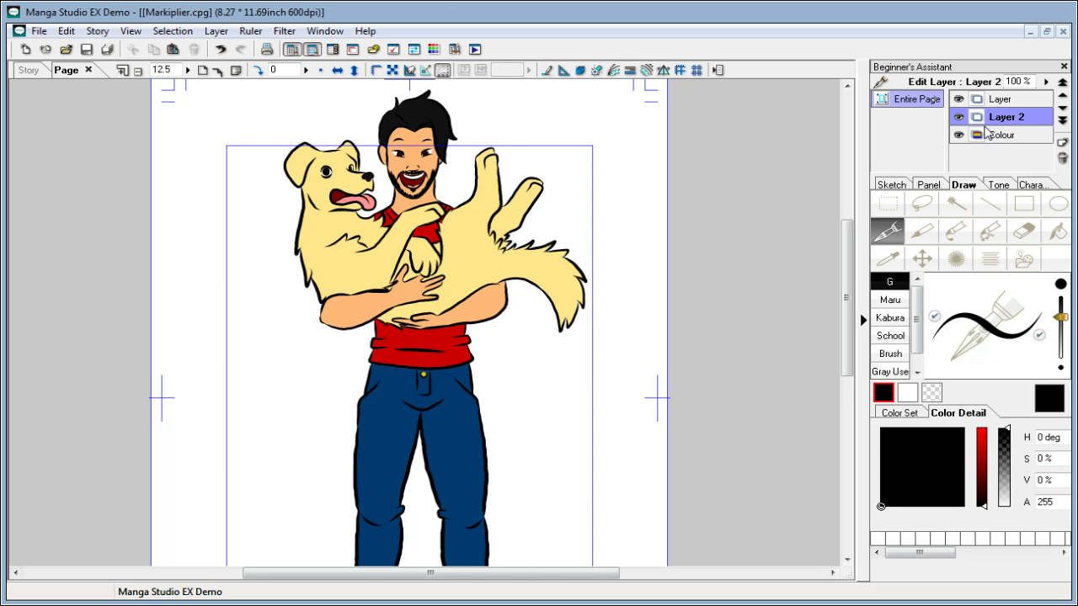
pyautogui.moveTo(847, 234)
pyautogui.mouseDown()
pyautogui.moveTo(847, 275)
pyautogui.moveTo(847, 227)
pyautogui.mouseUp()
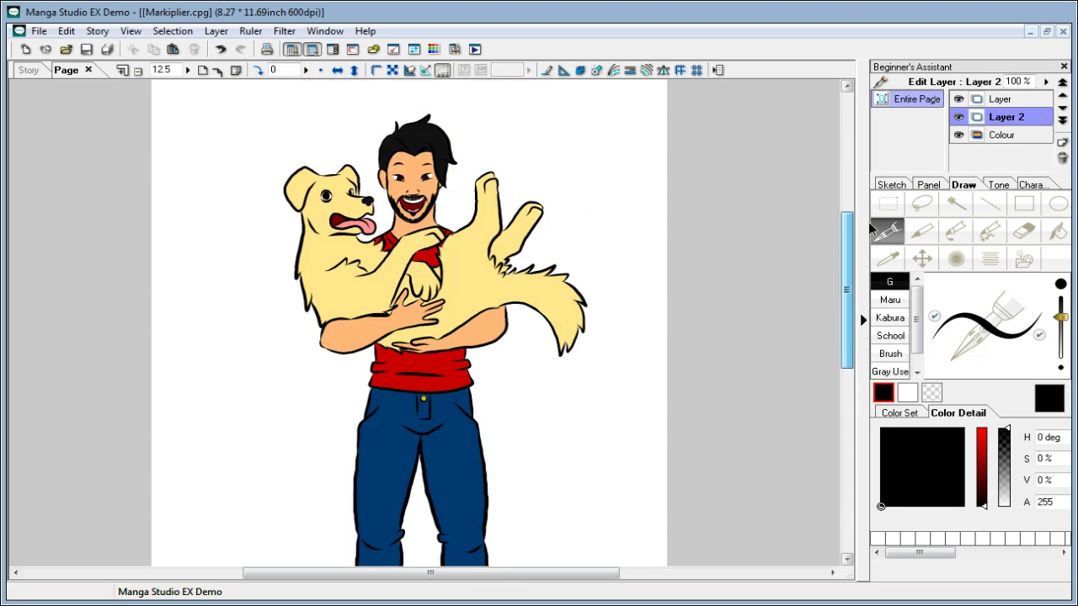
pyautogui.doubleClick(1014, 117)
pyautogui.write('Shadow')
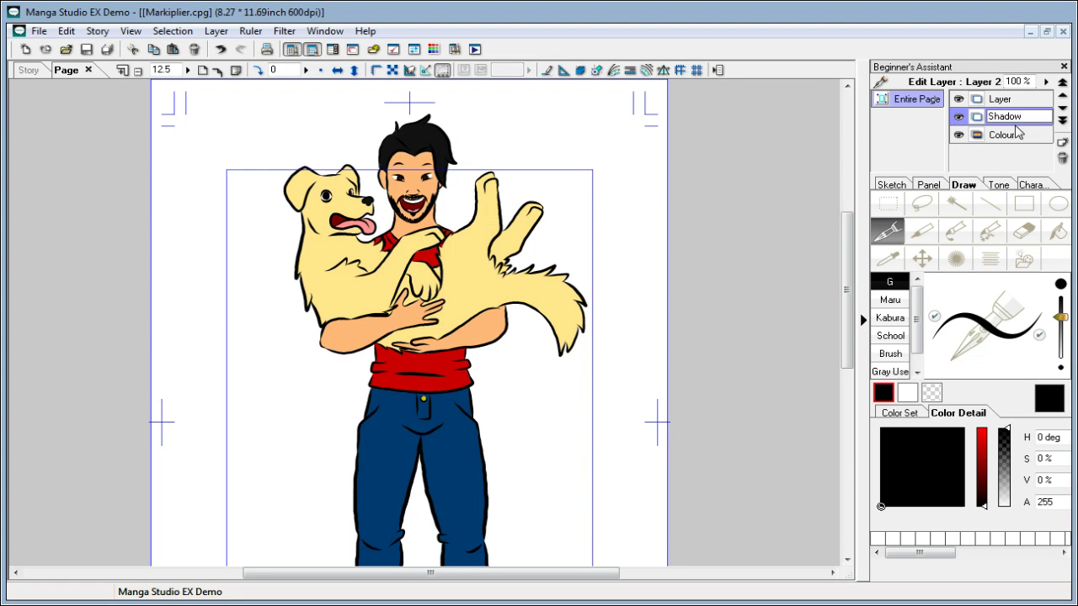
pyautogui.press('Return')
pyautogui.moveTo(1008, 119); pyautogui.dragTo(1006, 143)
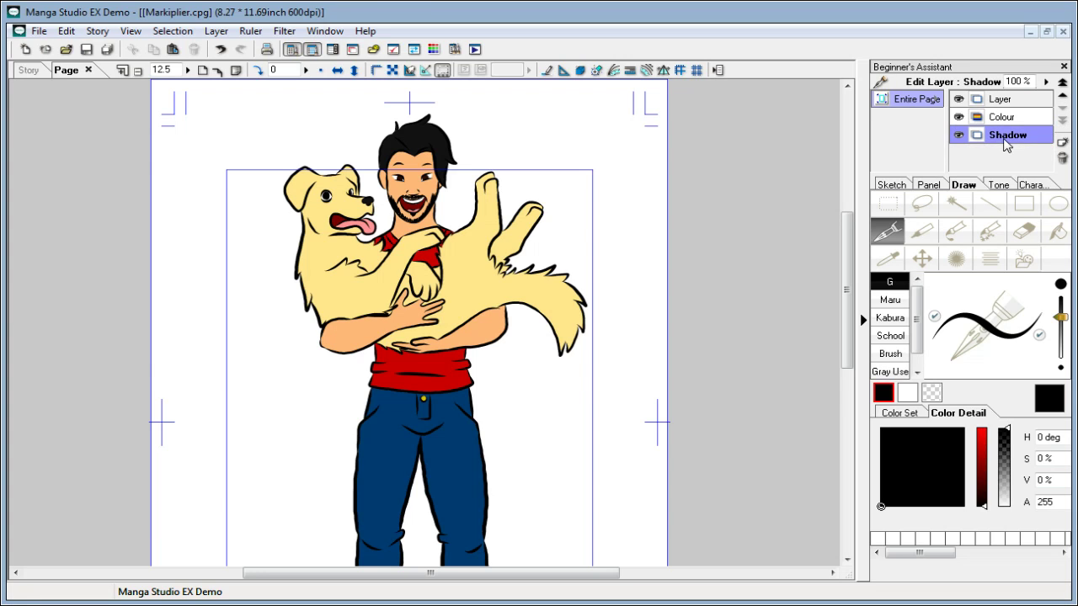
# Step: Add another layer named Signature and move it above all the other layers
pyautogui.click(1062, 142)
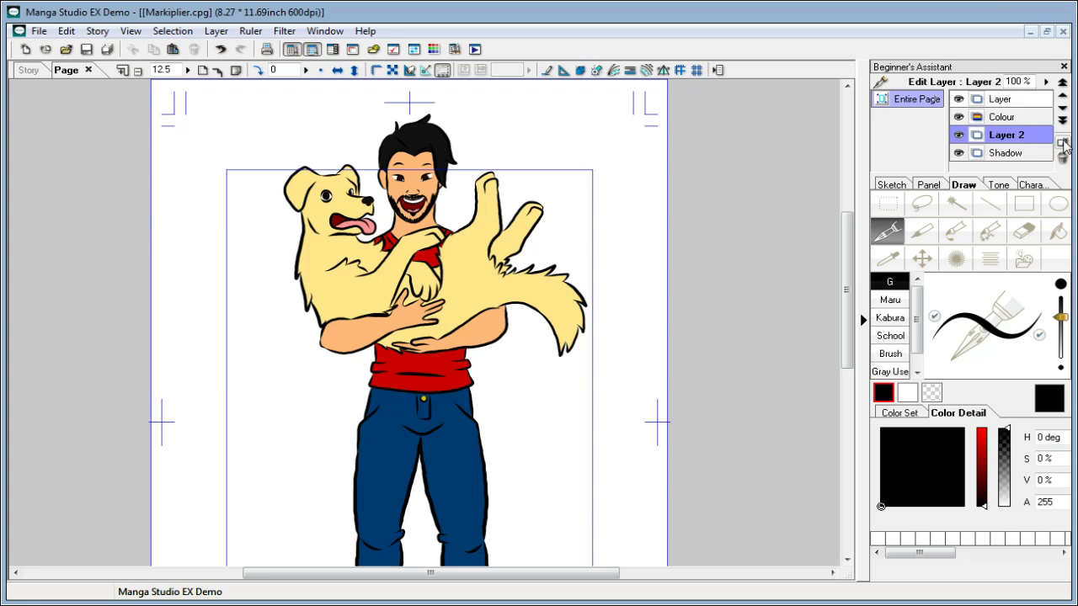
pyautogui.doubleClick(1017, 138)
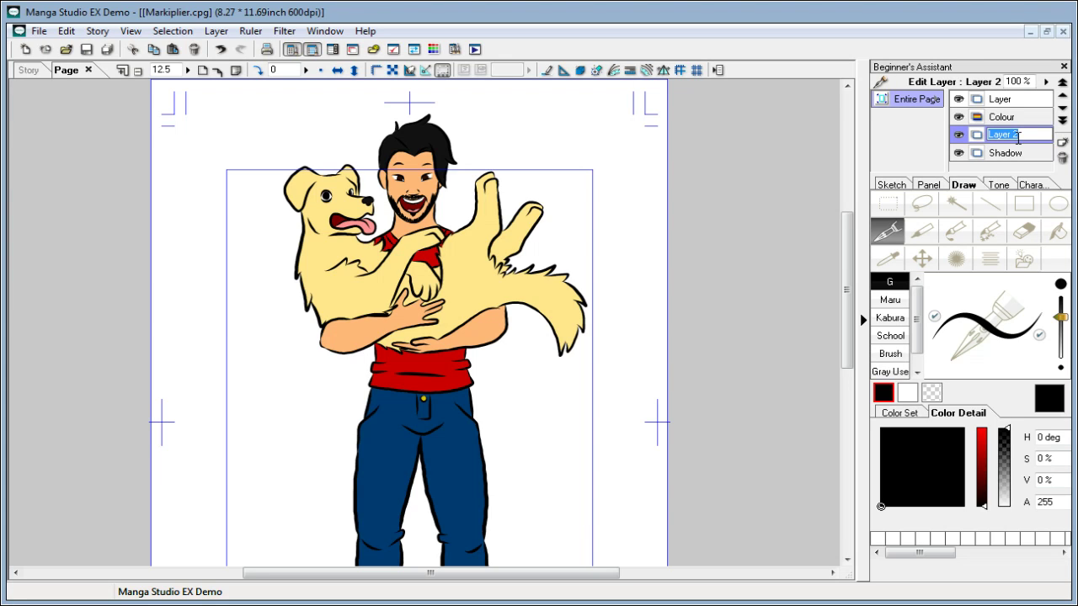
pyautogui.write('Signature')
pyautogui.press('Return')
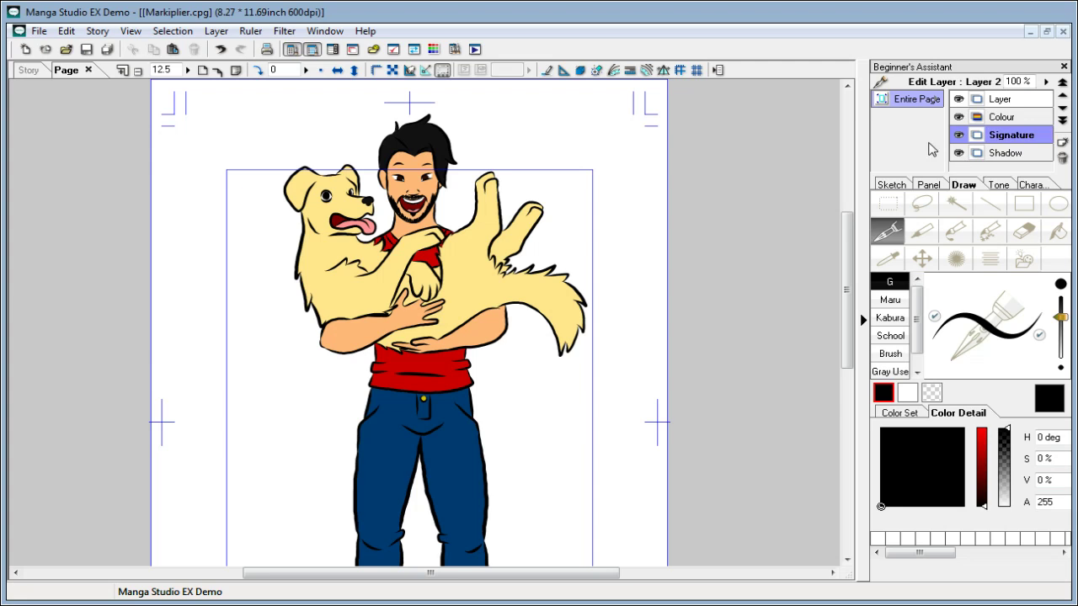
pyautogui.moveTo(1020, 99); pyautogui.dragTo(1021, 101)
# Step: On the Shadow layer, draw a flat black ellipse on the ground between the man's shoes and fill it with black
pyautogui.click(1021, 154)
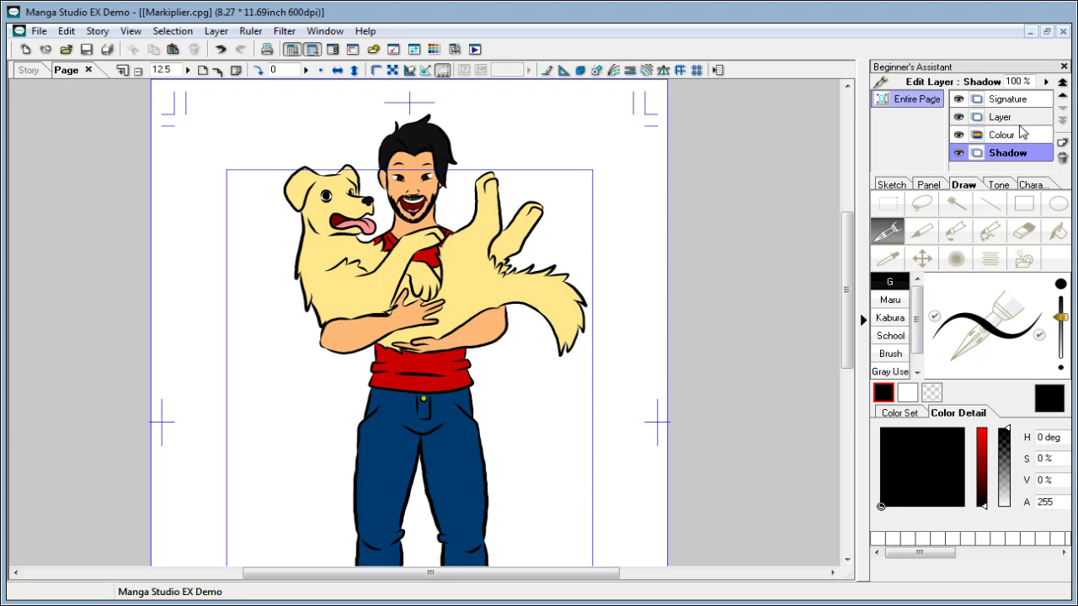
pyautogui.scroll(-5, 818, 298)
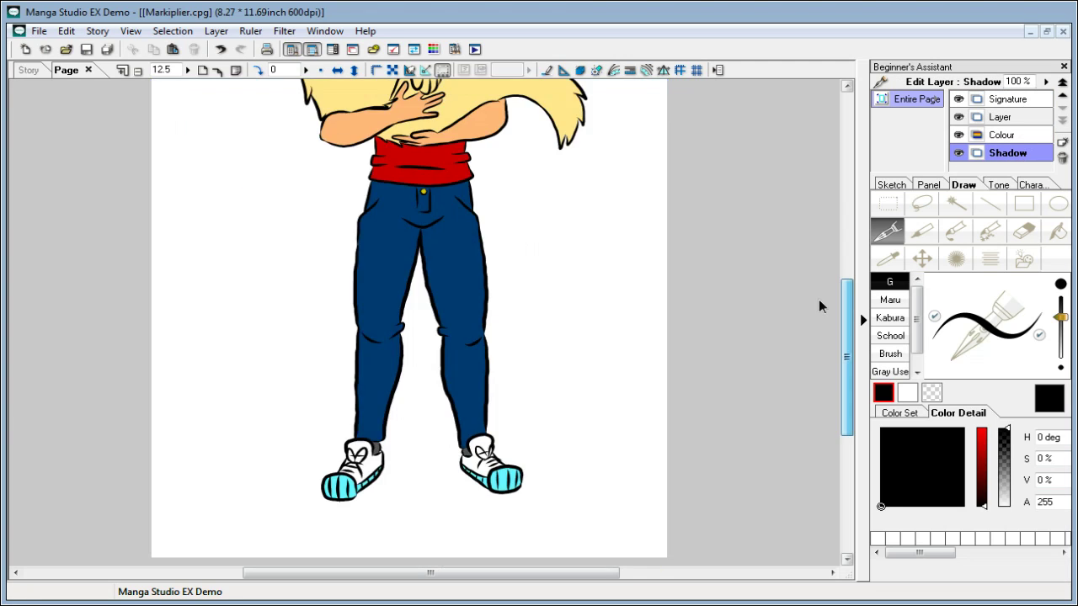
pyautogui.scroll(-1, 819, 304)
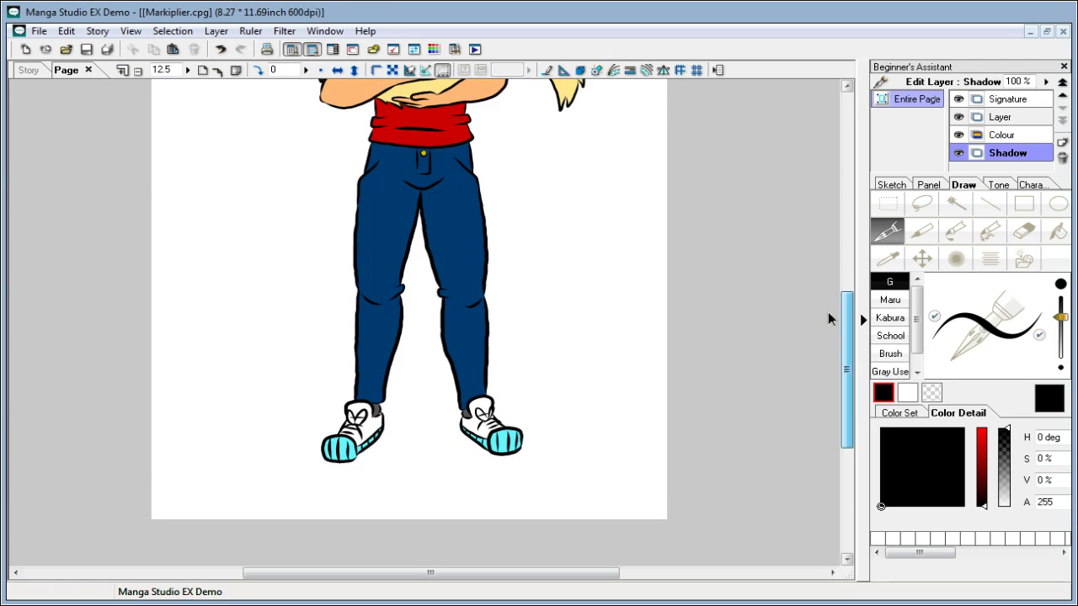
pyautogui.click(1059, 212)
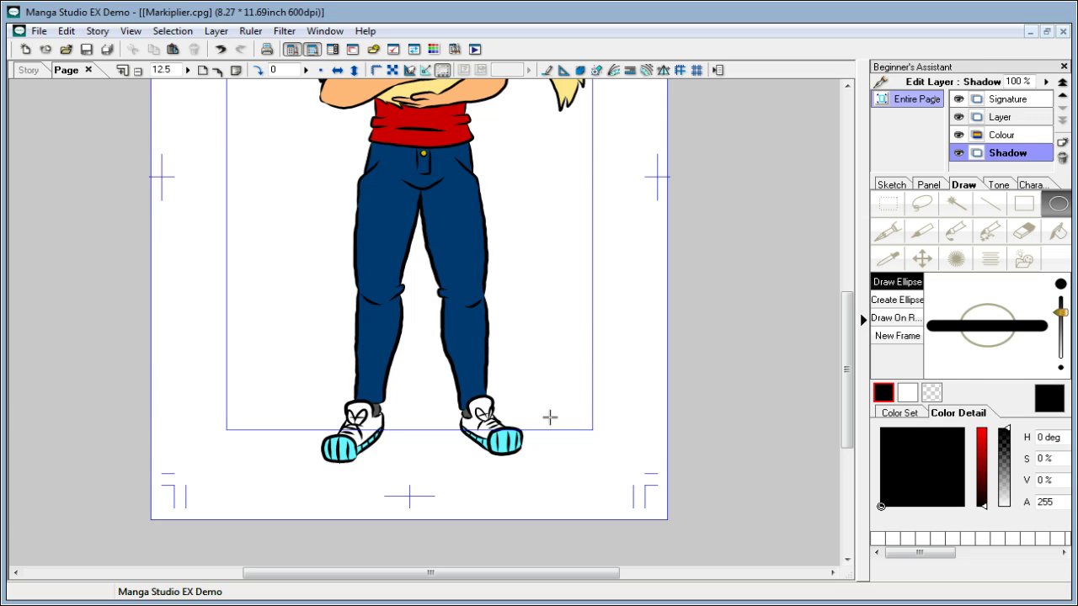
pyautogui.moveTo(549, 416)
pyautogui.mouseDown()
pyautogui.moveTo(308, 479)
pyautogui.moveTo(305, 469)
pyautogui.mouseUp()
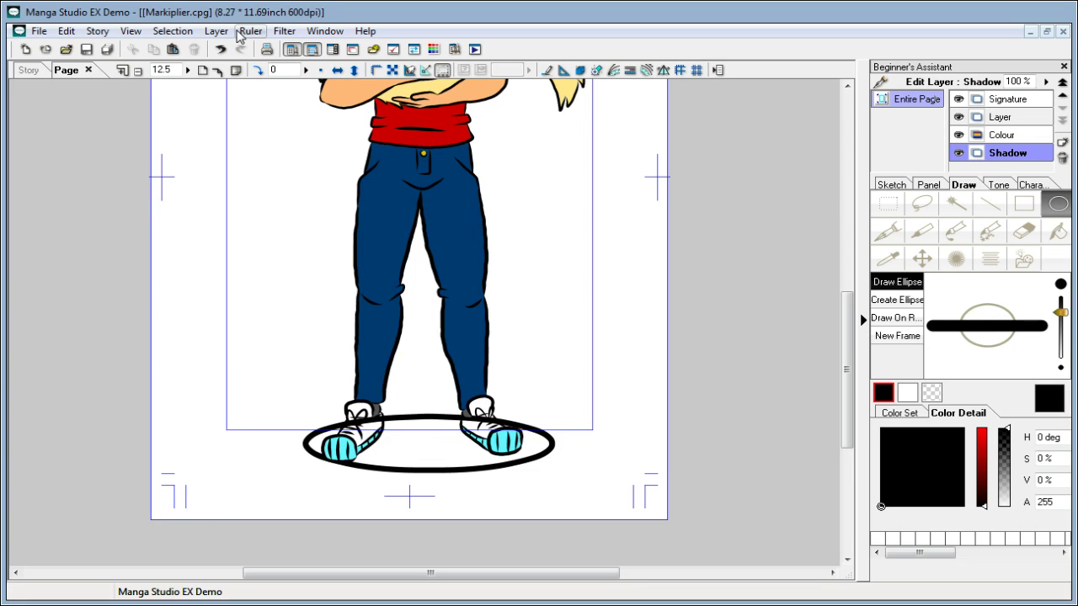
pyautogui.click(220, 49)
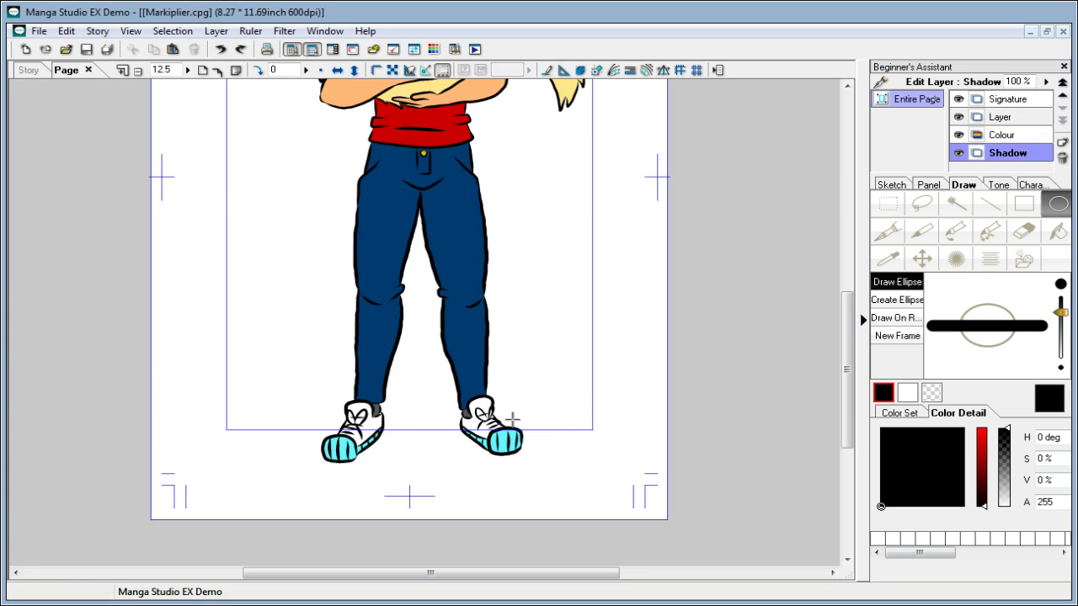
pyautogui.moveTo(514, 419); pyautogui.dragTo(338, 468)
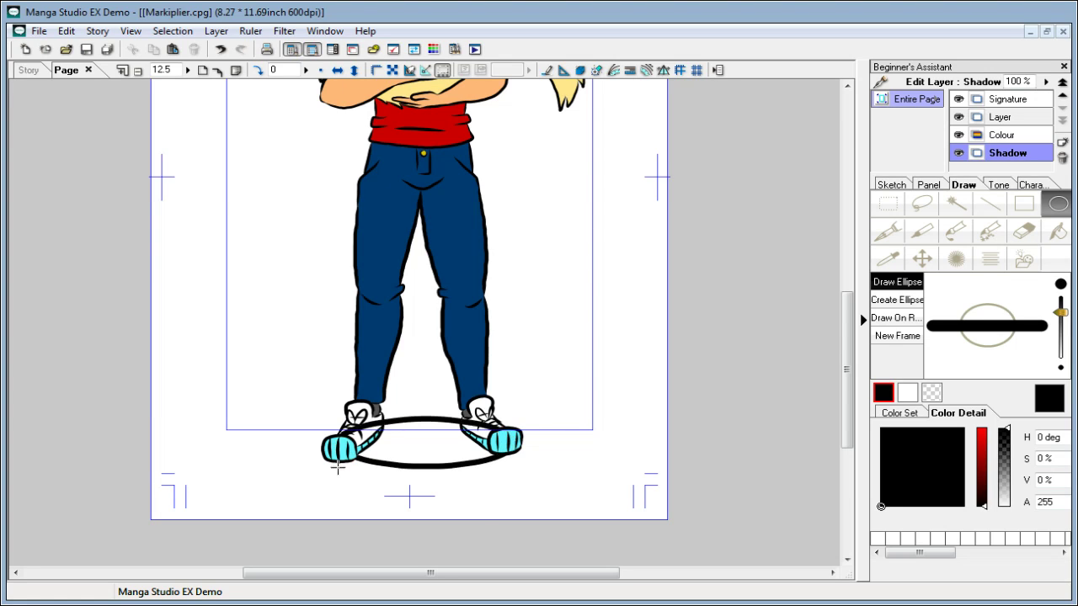
pyautogui.click(1059, 234)
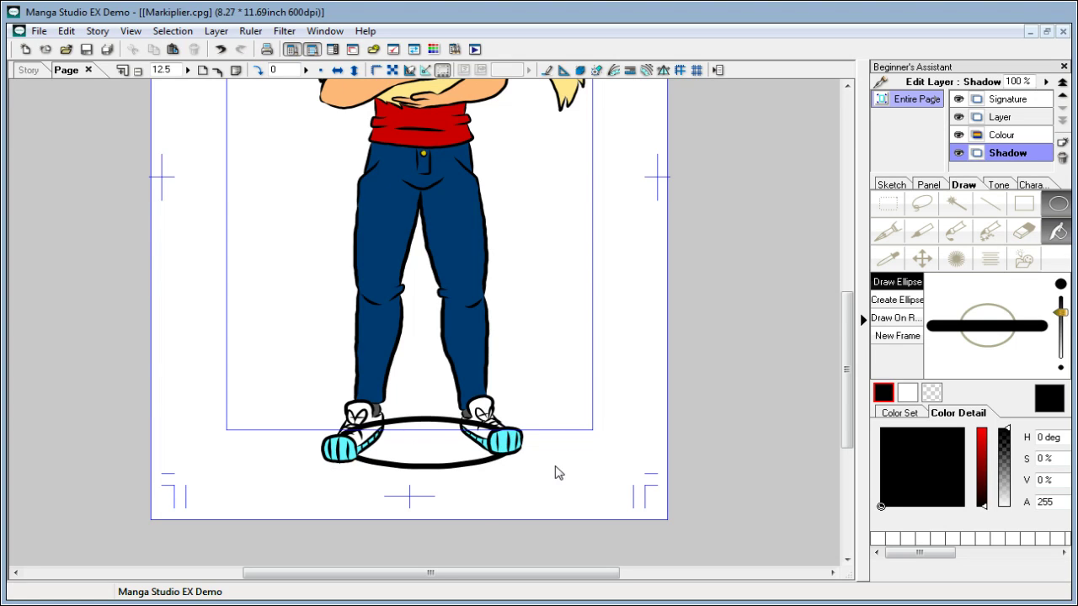
pyautogui.click(422, 439)
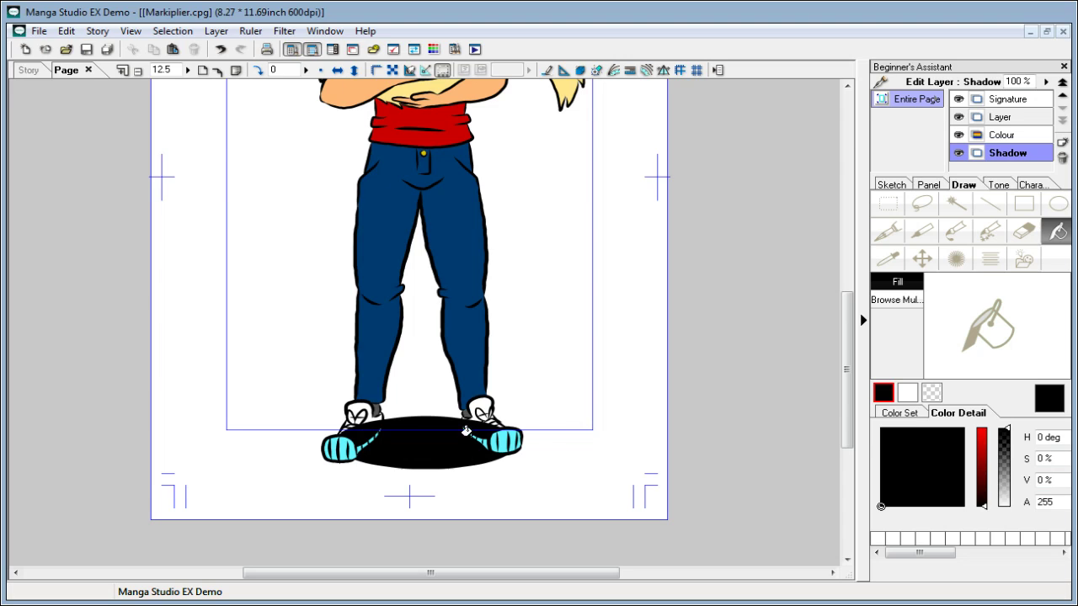
# Step: On the Colour layer, paint the uncoloured upper parts of both shoes white over the shadow with a thick G pen
pyautogui.click(1015, 140)
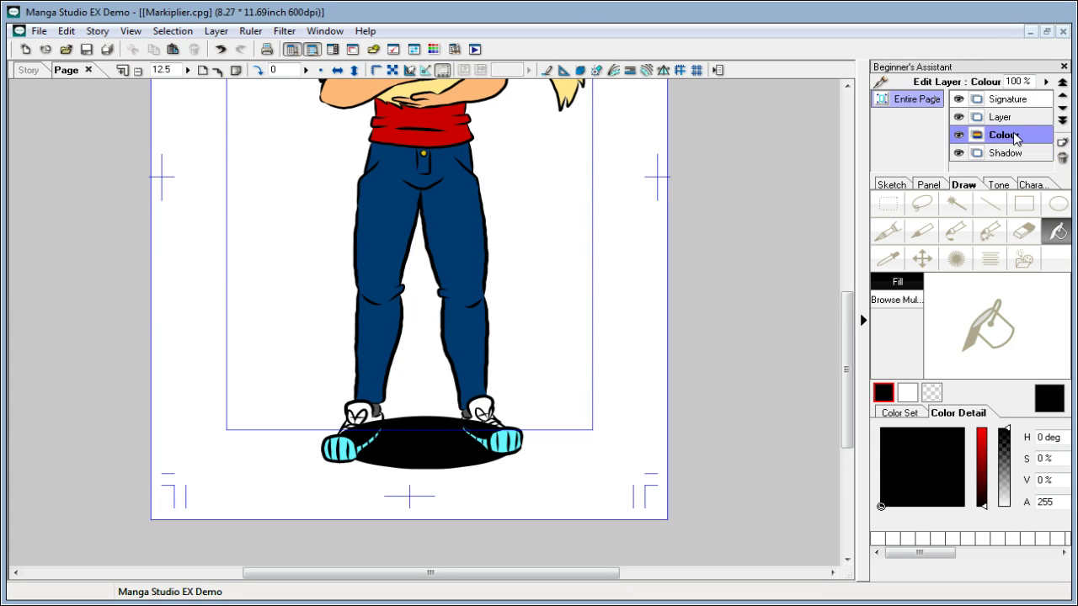
pyautogui.click(907, 392)
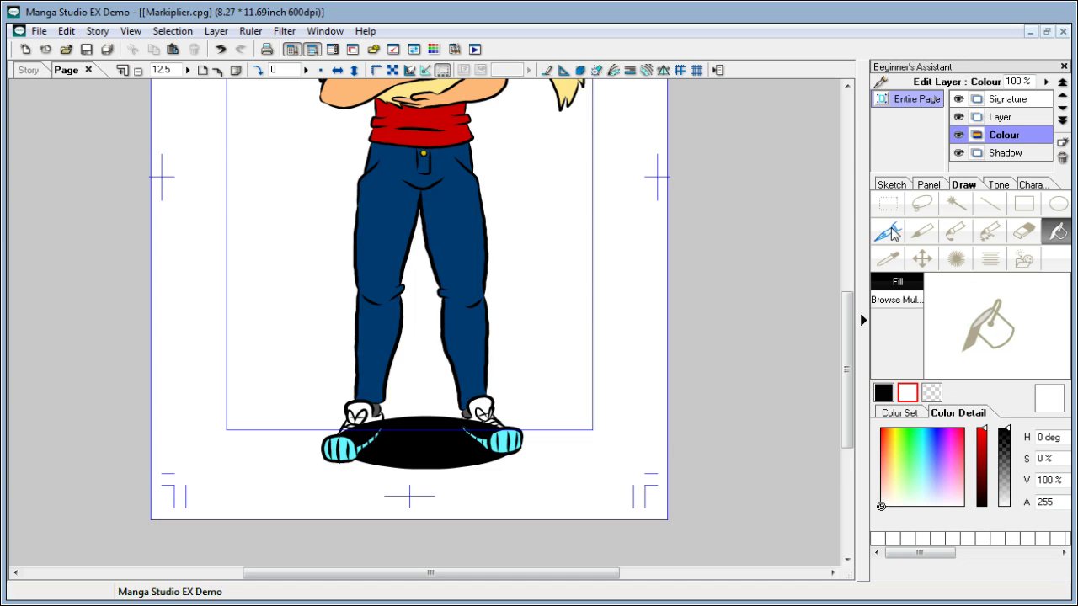
pyautogui.press('p')
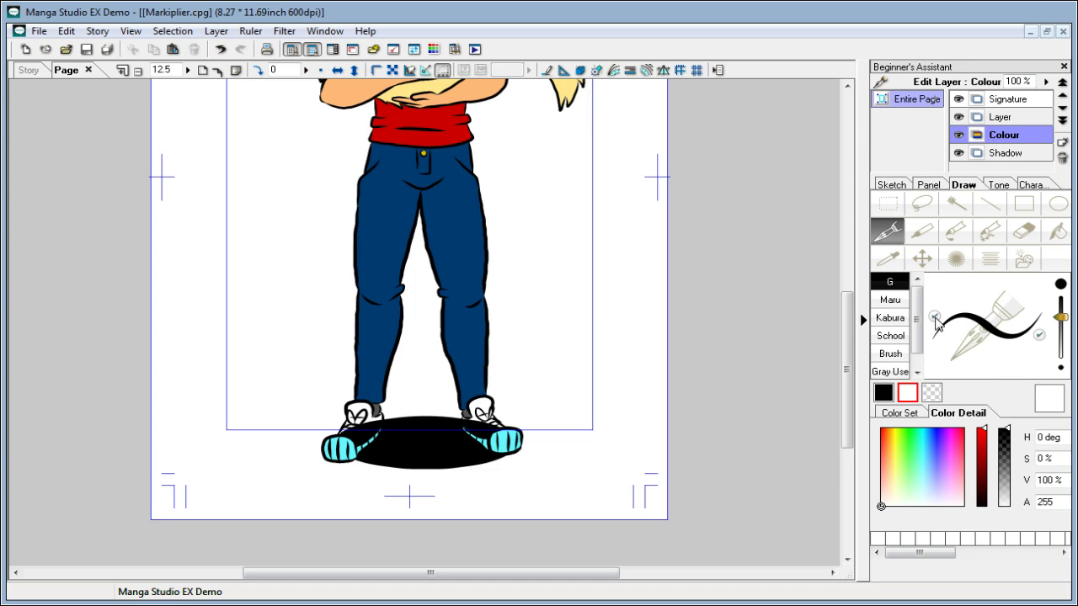
pyautogui.moveTo(1059, 319); pyautogui.dragTo(1060, 296)
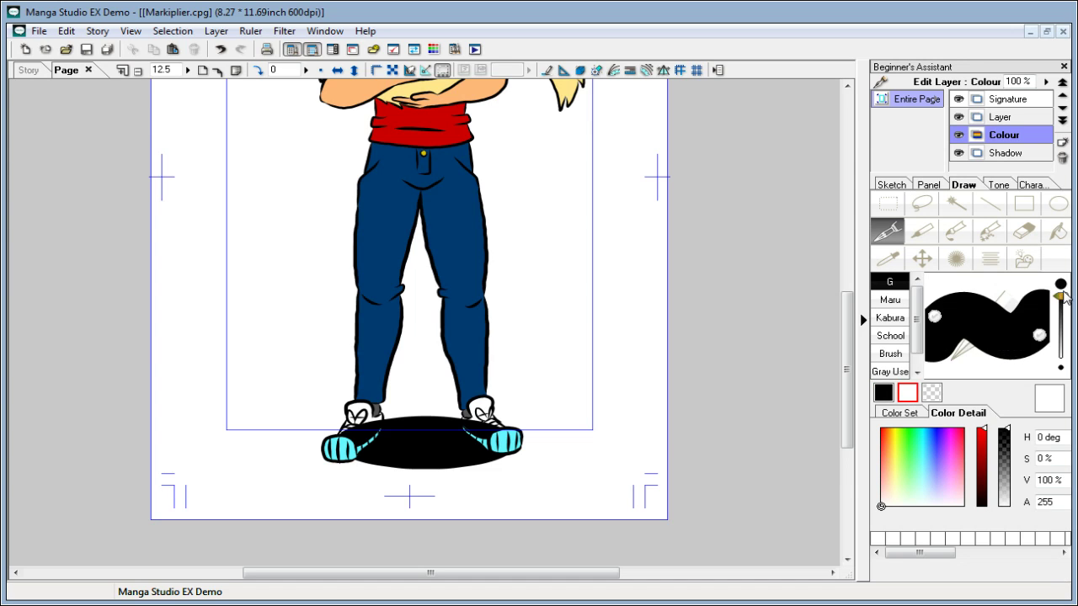
pyautogui.click(122, 71)
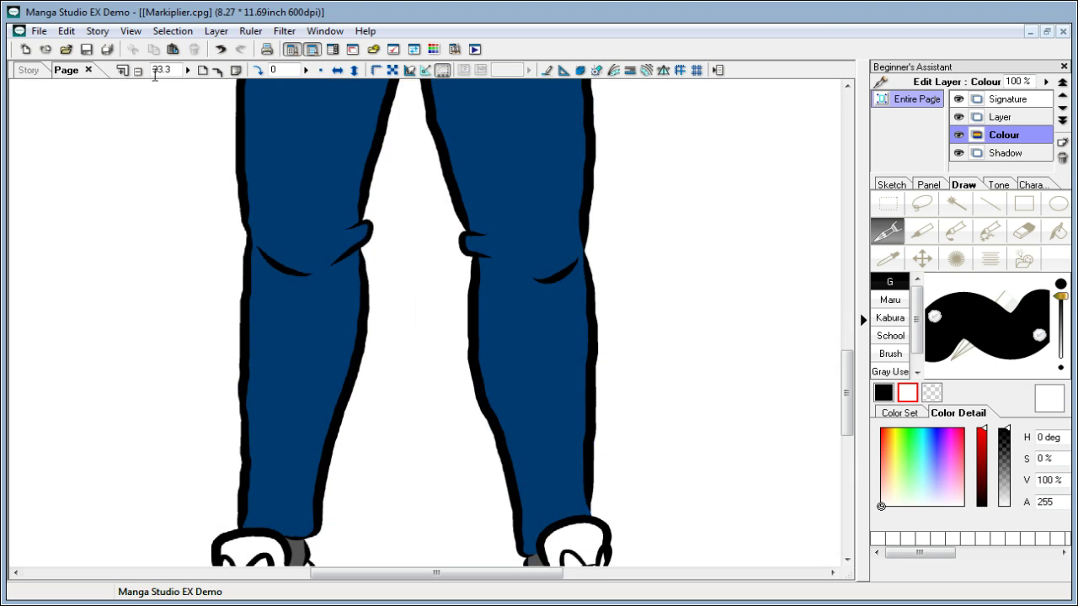
pyautogui.moveTo(848, 375); pyautogui.dragTo(852, 429)
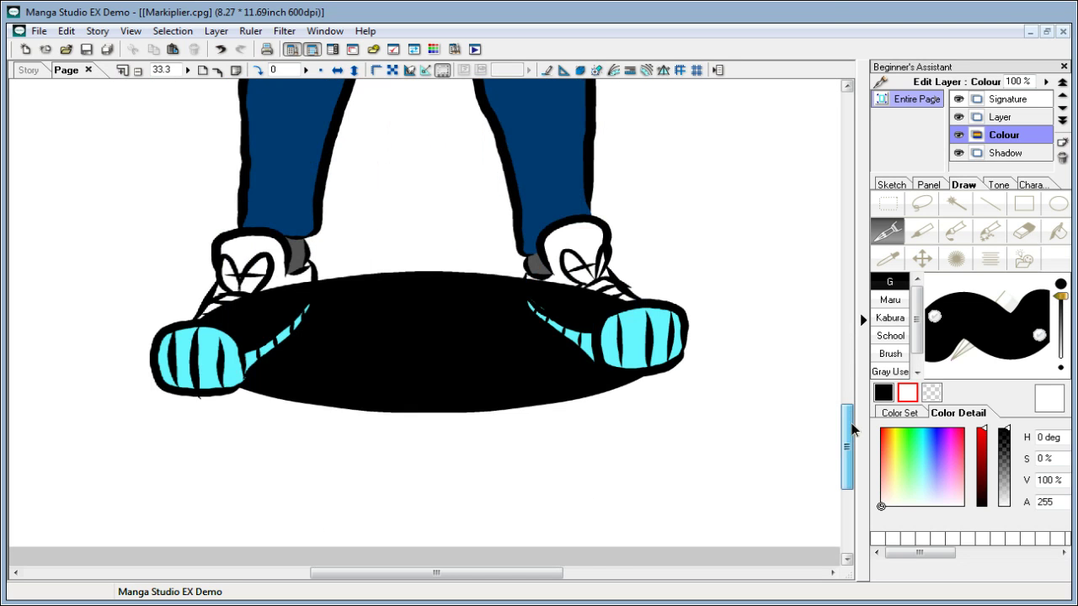
pyautogui.click(122, 71)
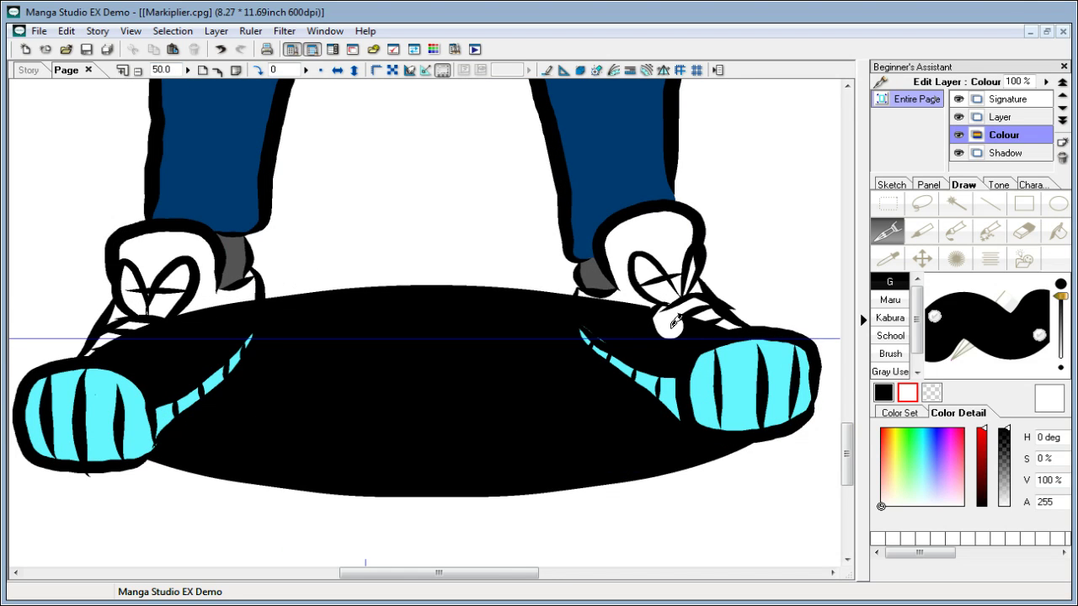
pyautogui.moveTo(672, 322); pyautogui.dragTo(720, 335)
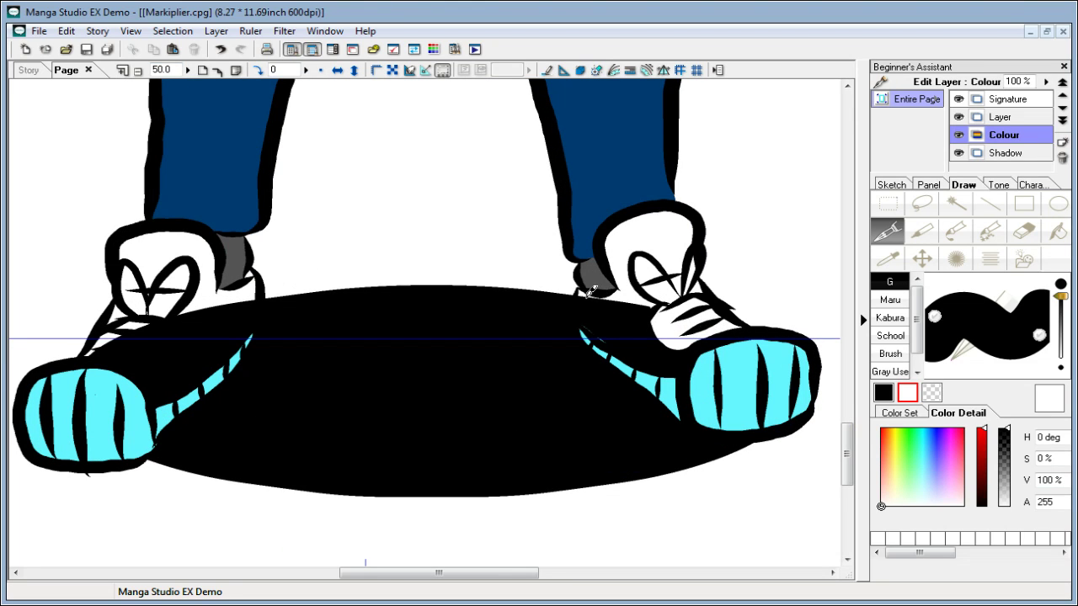
pyautogui.moveTo(592, 291)
pyautogui.mouseDown()
pyautogui.moveTo(590, 326)
pyautogui.moveTo(604, 330)
pyautogui.moveTo(613, 313)
pyautogui.moveTo(594, 299)
pyautogui.moveTo(636, 313)
pyautogui.moveTo(644, 335)
pyautogui.moveTo(613, 323)
pyautogui.moveTo(675, 362)
pyautogui.mouseUp()
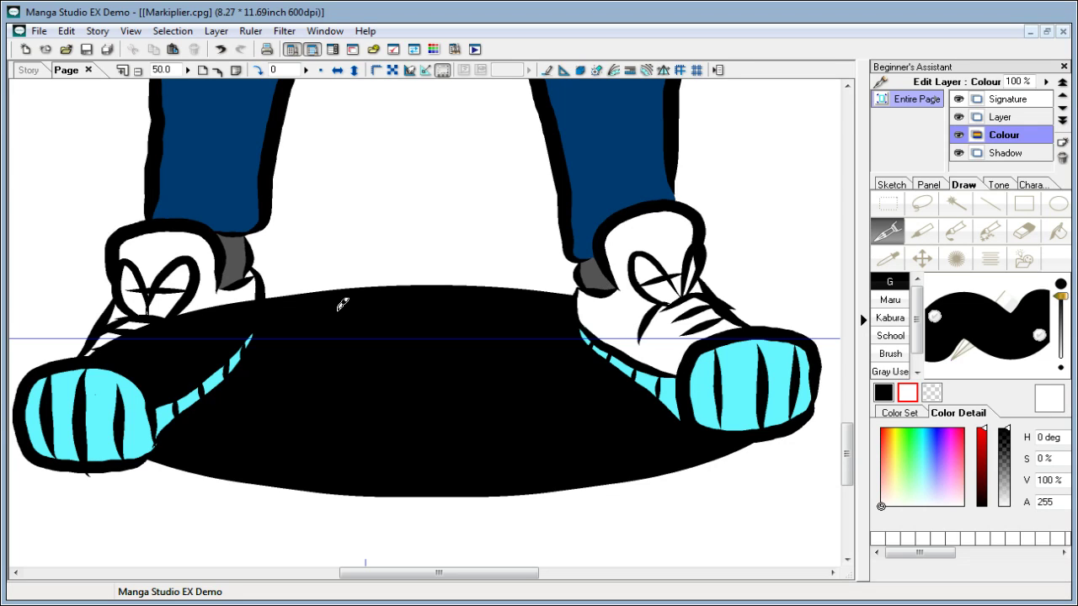
pyautogui.moveTo(91, 350)
pyautogui.mouseDown()
pyautogui.moveTo(140, 357)
pyautogui.moveTo(139, 325)
pyautogui.moveTo(243, 300)
pyautogui.moveTo(239, 317)
pyautogui.moveTo(250, 294)
pyautogui.moveTo(244, 324)
pyautogui.moveTo(251, 313)
pyautogui.moveTo(151, 361)
pyautogui.moveTo(178, 383)
pyautogui.mouseUp()
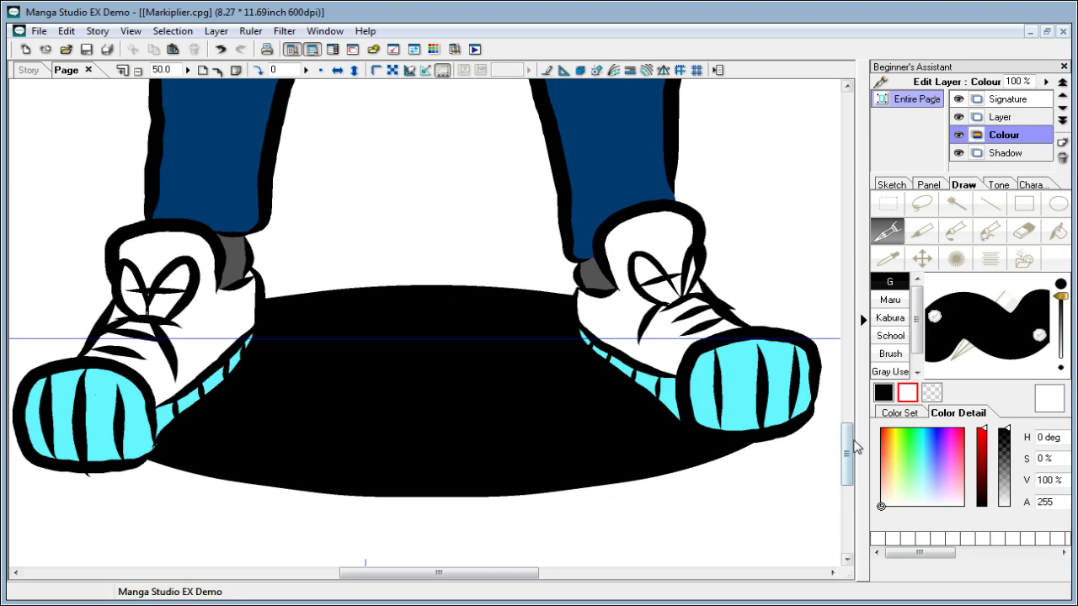
# Step: Make Signature the active layer and reduce the G pen to a thin stroke size
pyautogui.moveTo(847, 447)
pyautogui.mouseDown()
pyautogui.moveTo(847, 427)
pyautogui.moveTo(850, 450)
pyautogui.mouseUp()
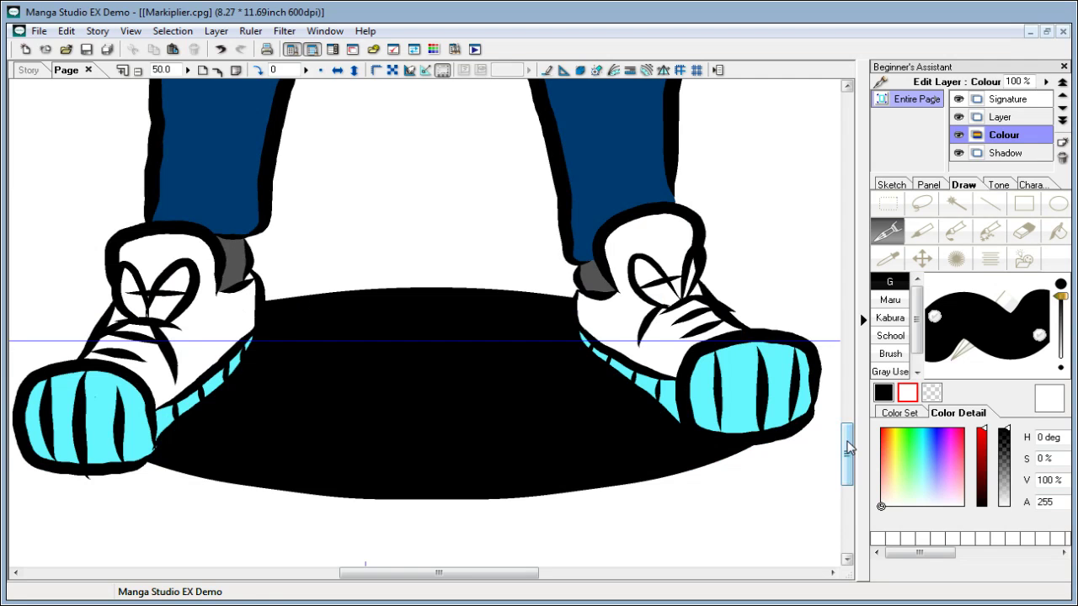
pyautogui.click(138, 71)
pyautogui.click(138, 70)
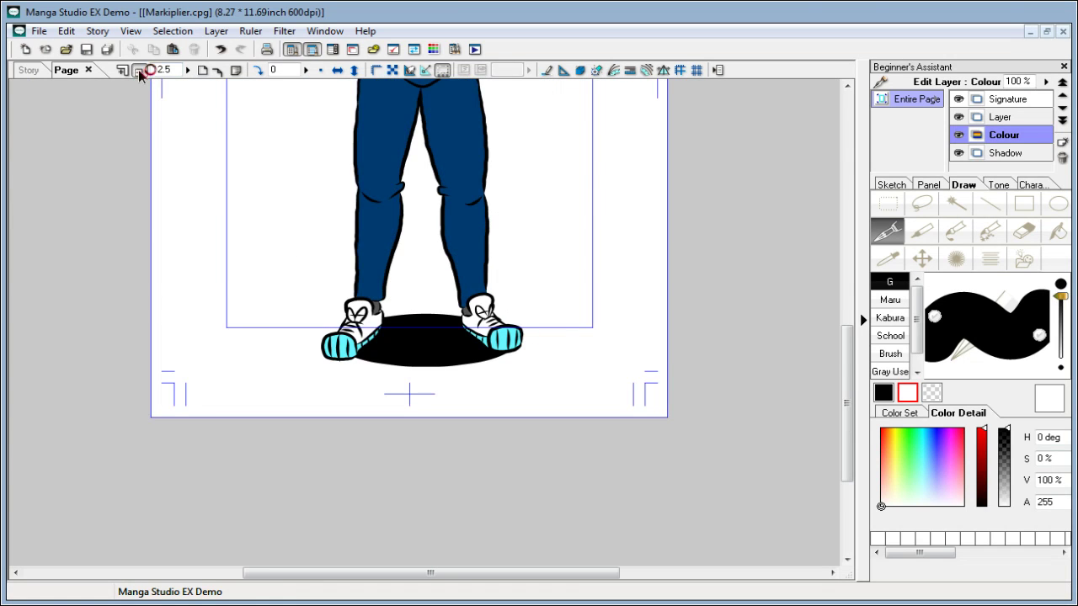
pyautogui.click(138, 71)
pyautogui.moveTo(848, 395); pyautogui.dragTo(840, 340)
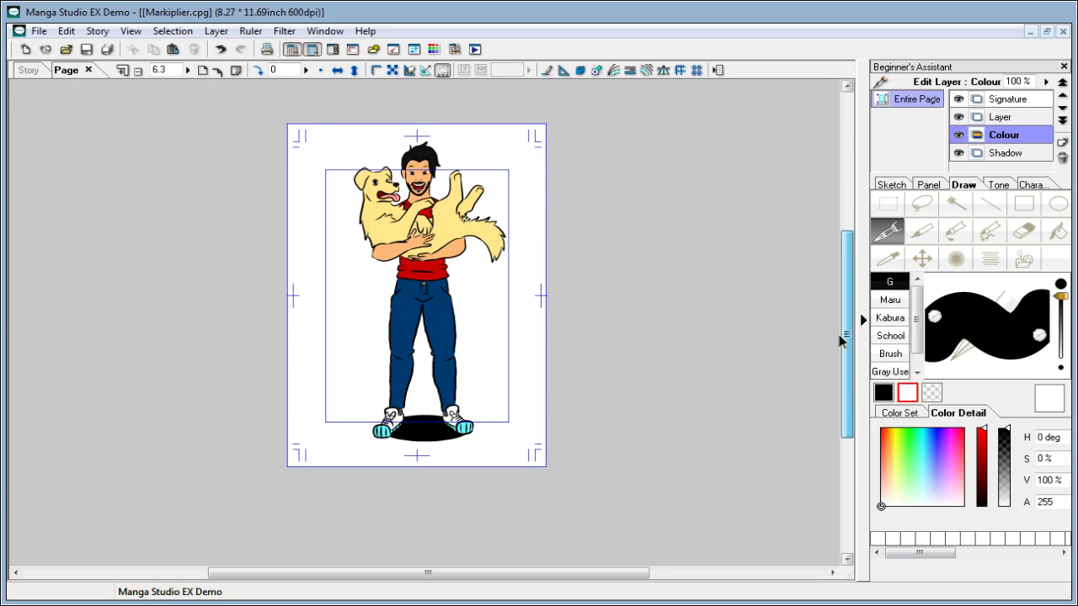
pyautogui.moveTo(838, 335); pyautogui.dragTo(836, 328)
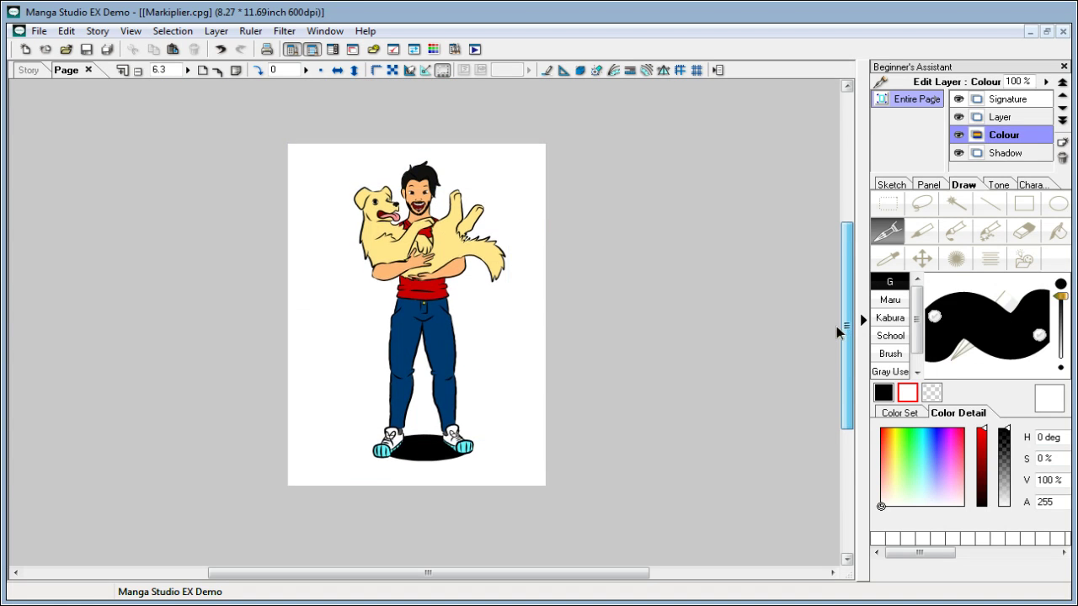
pyautogui.click(1019, 103)
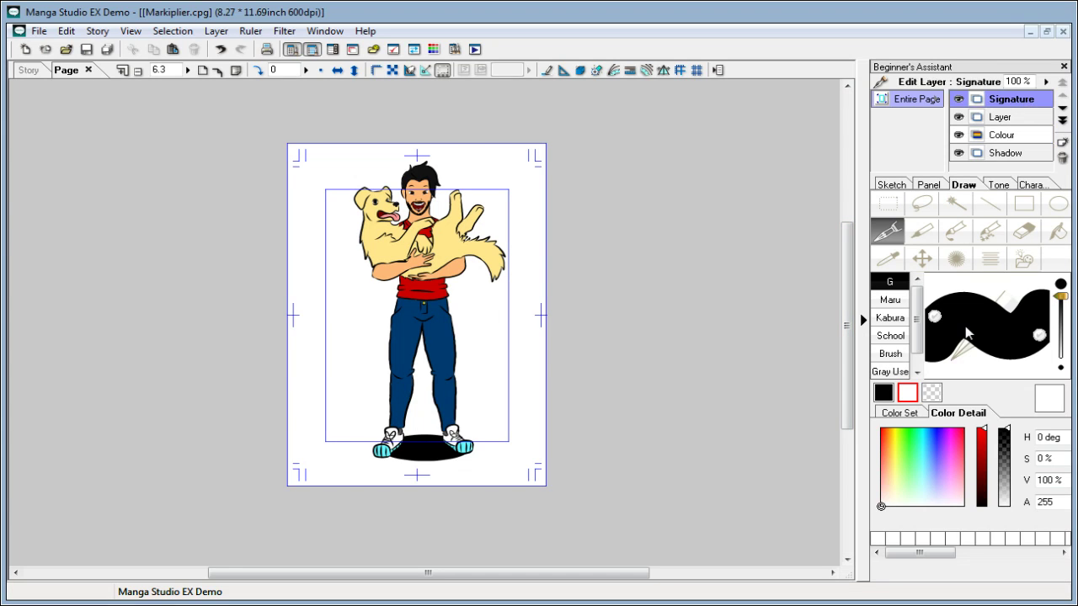
pyautogui.moveTo(1062, 303); pyautogui.dragTo(1066, 323)
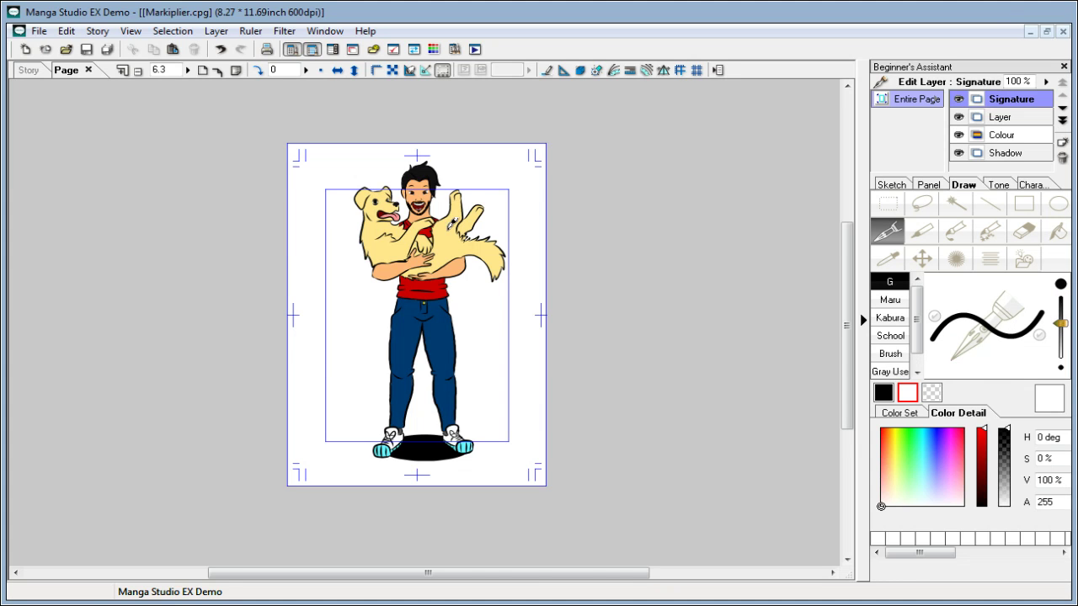
pyautogui.click(123, 69)
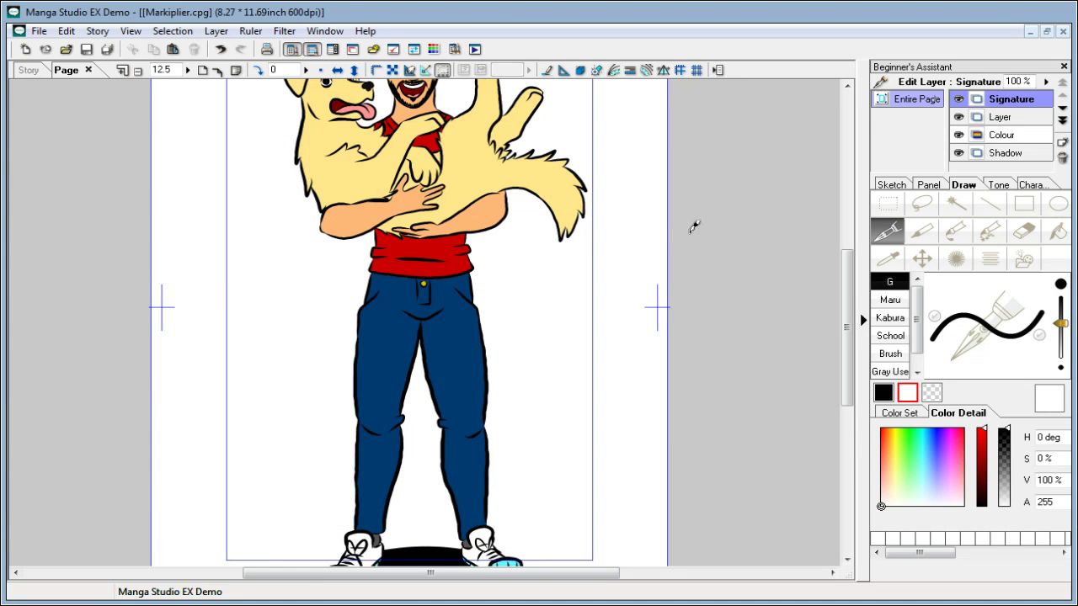
pyautogui.moveTo(846, 312); pyautogui.dragTo(839, 264)
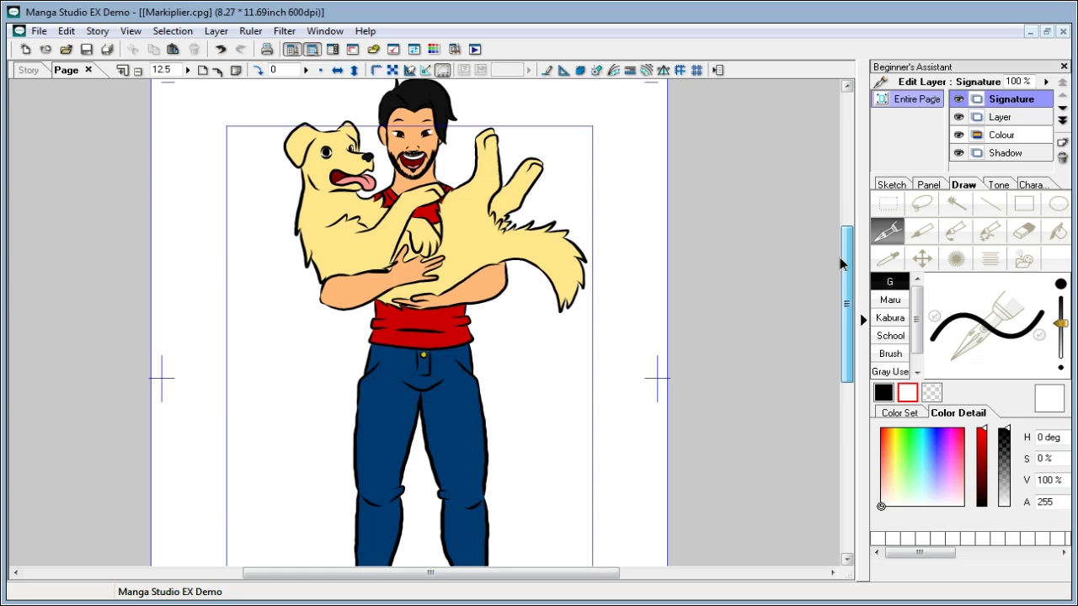
pyautogui.click(122, 71)
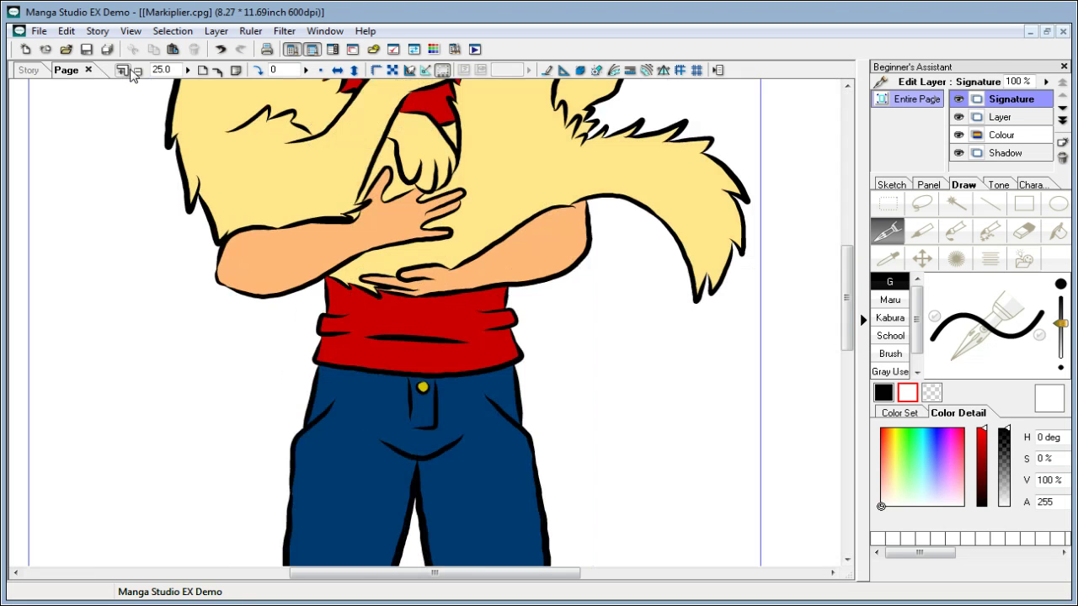
pyautogui.moveTo(847, 270); pyautogui.dragTo(846, 240)
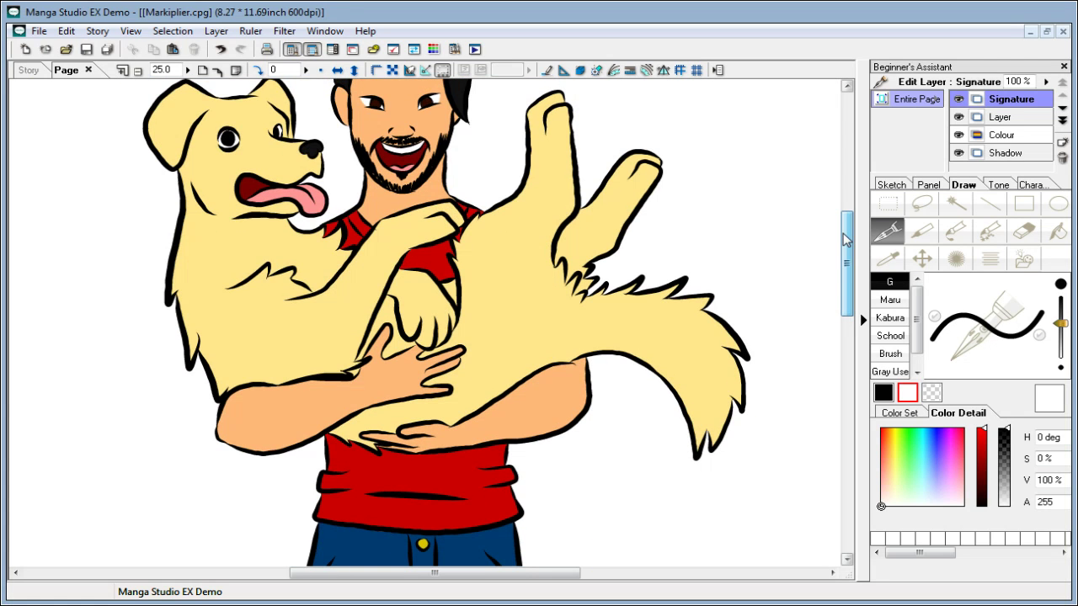
pyautogui.moveTo(578, 237)
pyautogui.mouseDown()
pyautogui.moveTo(570, 245)
pyautogui.moveTo(587, 238)
pyautogui.mouseUp()
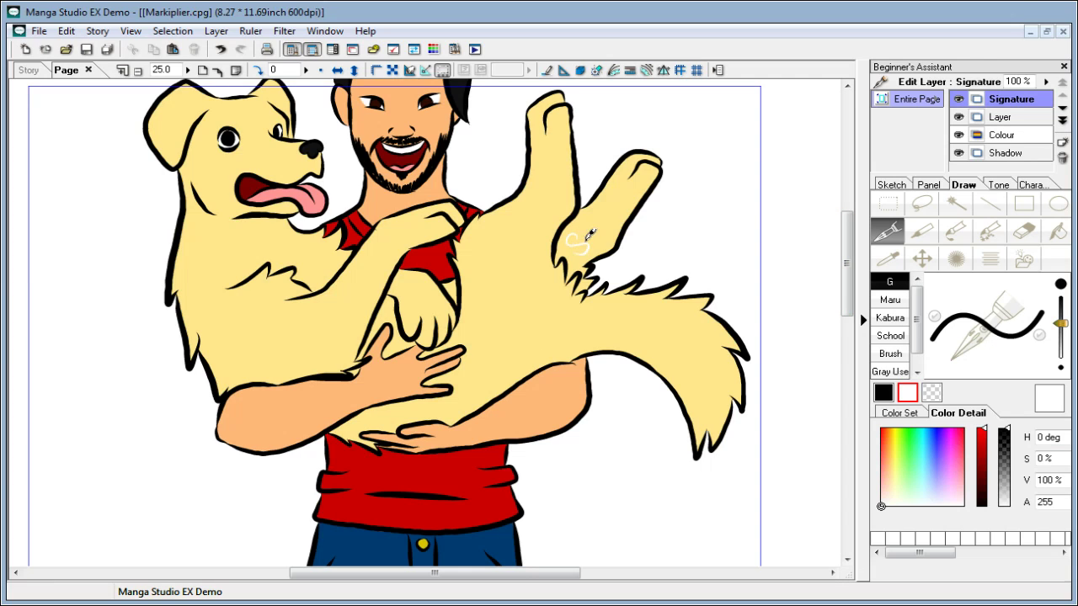
pyautogui.hotkey('ctrl', 'z')
pyautogui.click(982, 507)
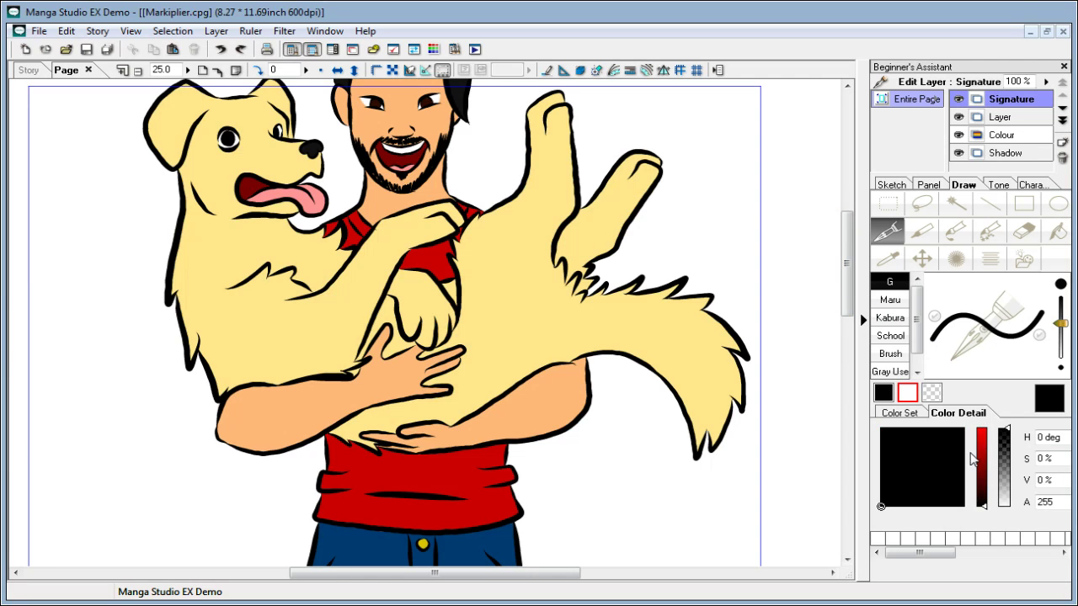
pyautogui.click(906, 392)
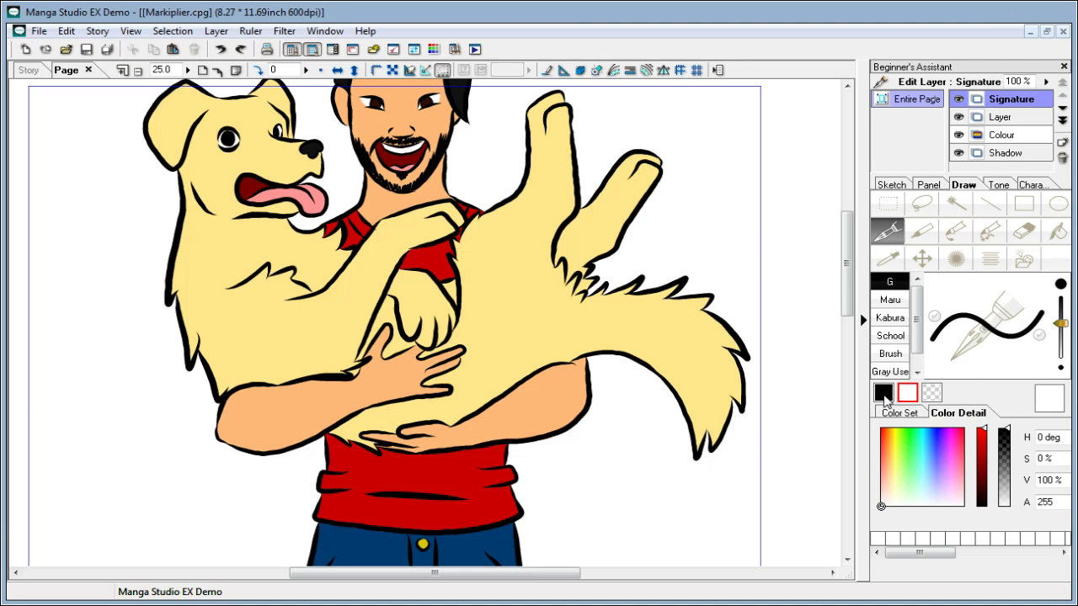
# Step: On the Signature layer, handwrite the artist's signature in black on the dog's lower raised hind leg
pyautogui.click(883, 394)
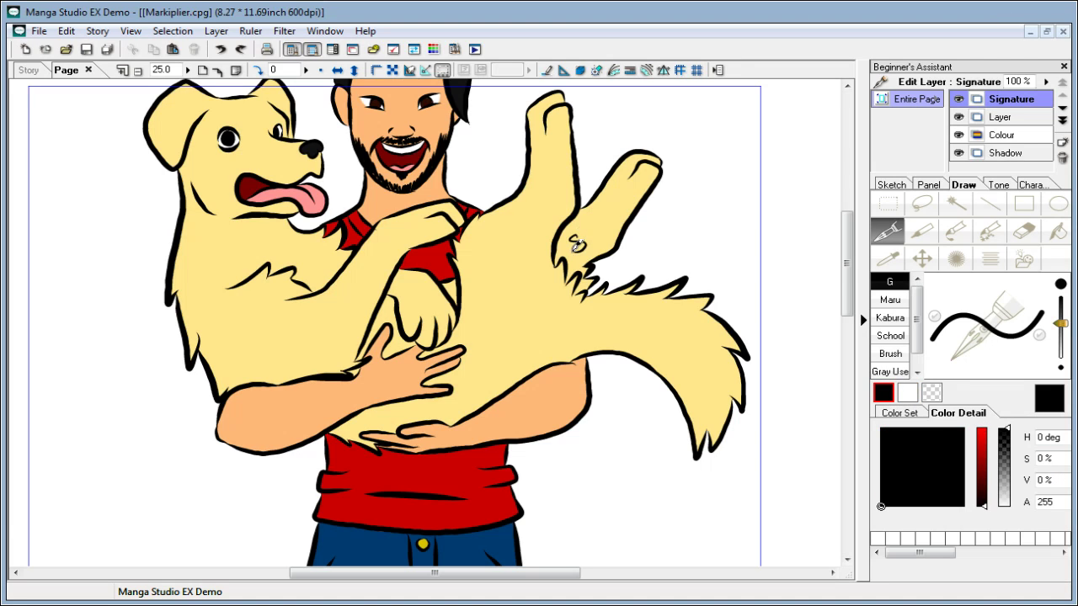
pyautogui.moveTo(588, 222)
pyautogui.mouseDown()
pyautogui.moveTo(581, 247)
pyautogui.moveTo(600, 244)
pyautogui.moveTo(622, 214)
pyautogui.mouseUp()
pyautogui.click(614, 207)
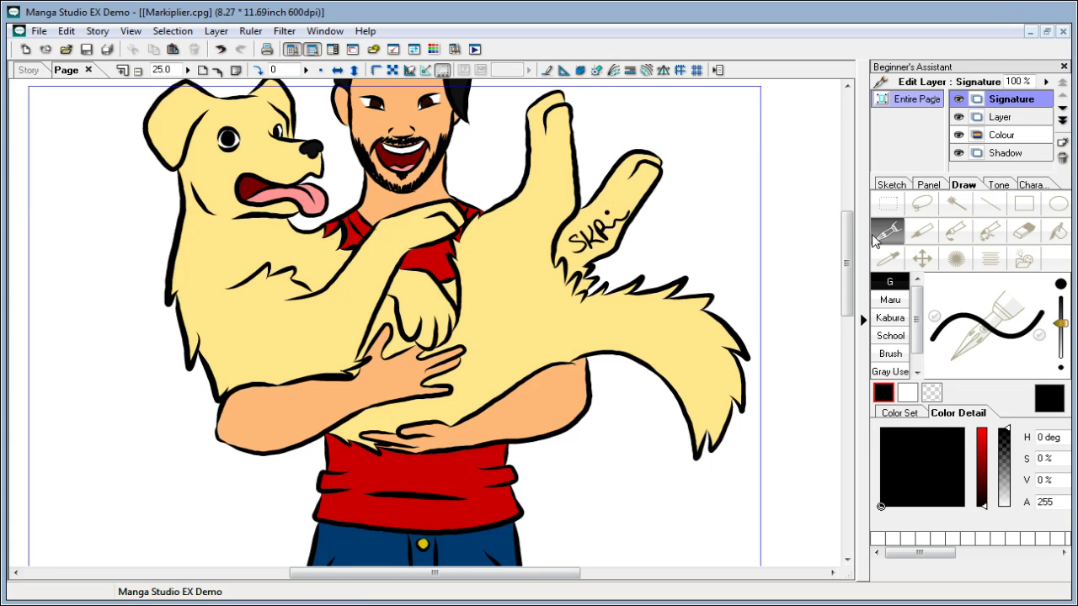
# Step: Check the finished drawing on the full page and save the page file
pyautogui.moveTo(847, 248)
pyautogui.mouseDown()
pyautogui.moveTo(847, 221)
pyautogui.moveTo(847, 246)
pyautogui.mouseUp()
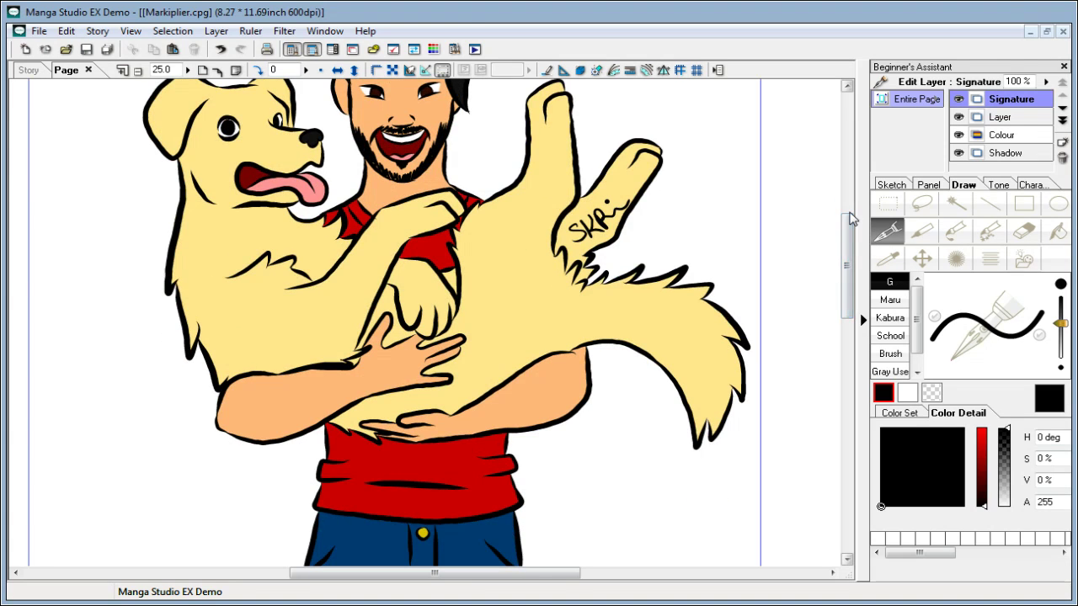
pyautogui.click(139, 71)
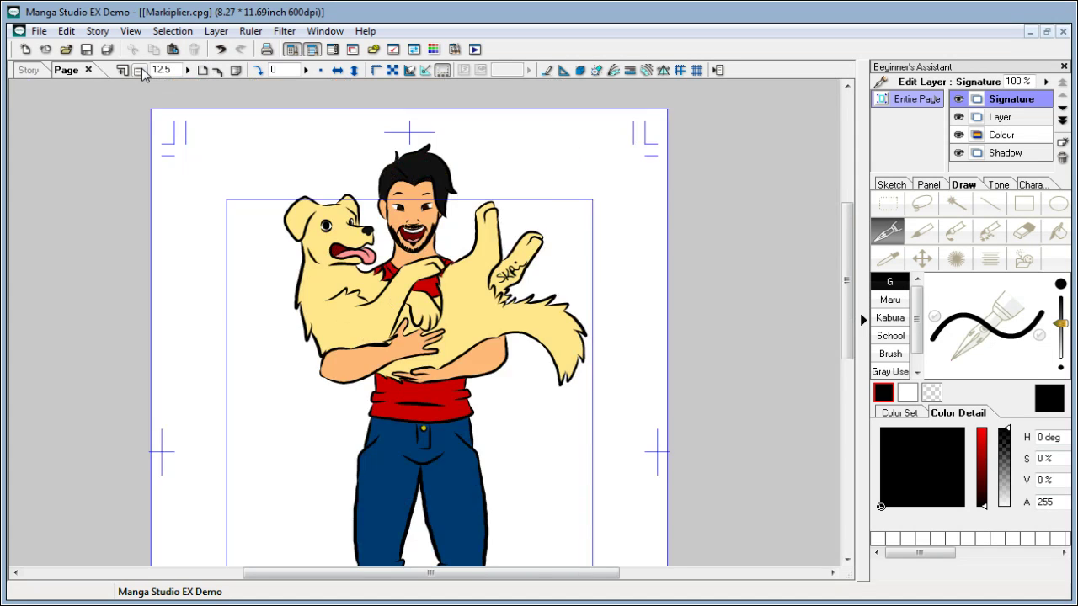
pyautogui.click(140, 71)
pyautogui.scroll(-3, 654, 286)
pyautogui.scroll(2, 640, 266)
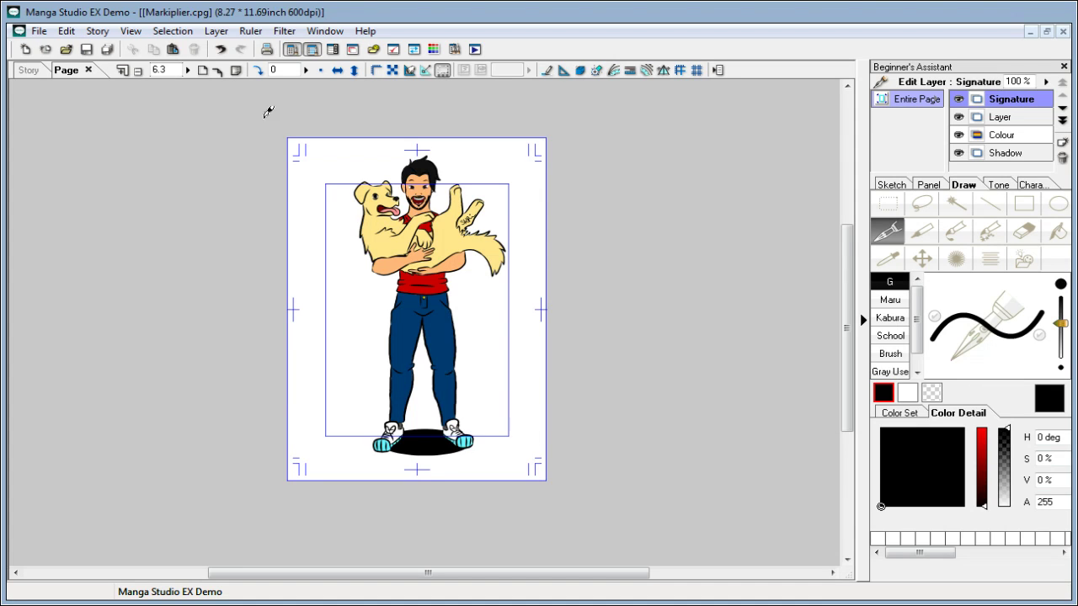
pyautogui.hotkey('ctrl', 's')
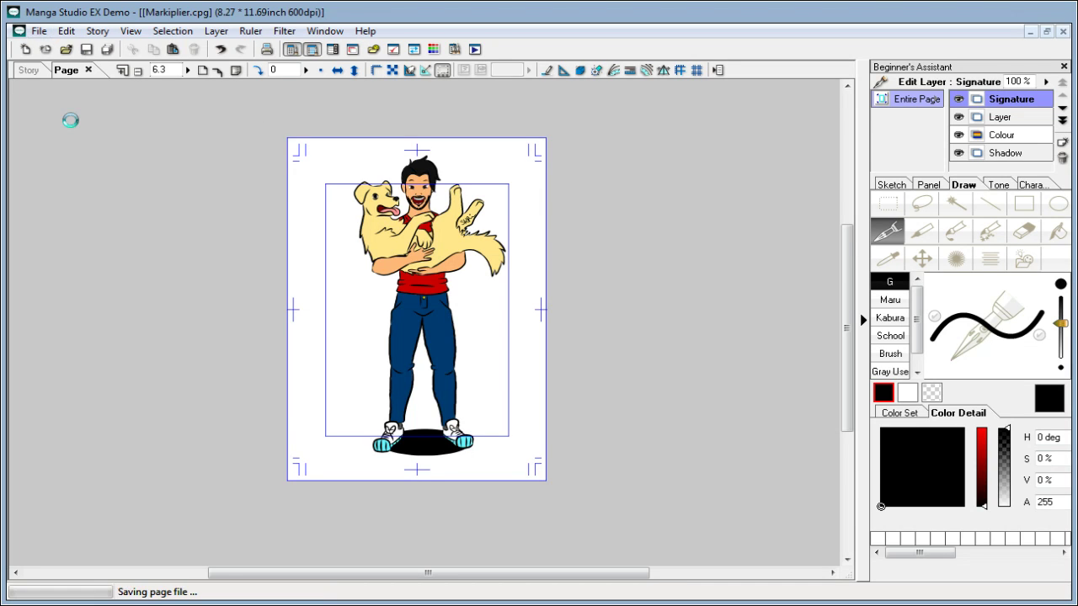